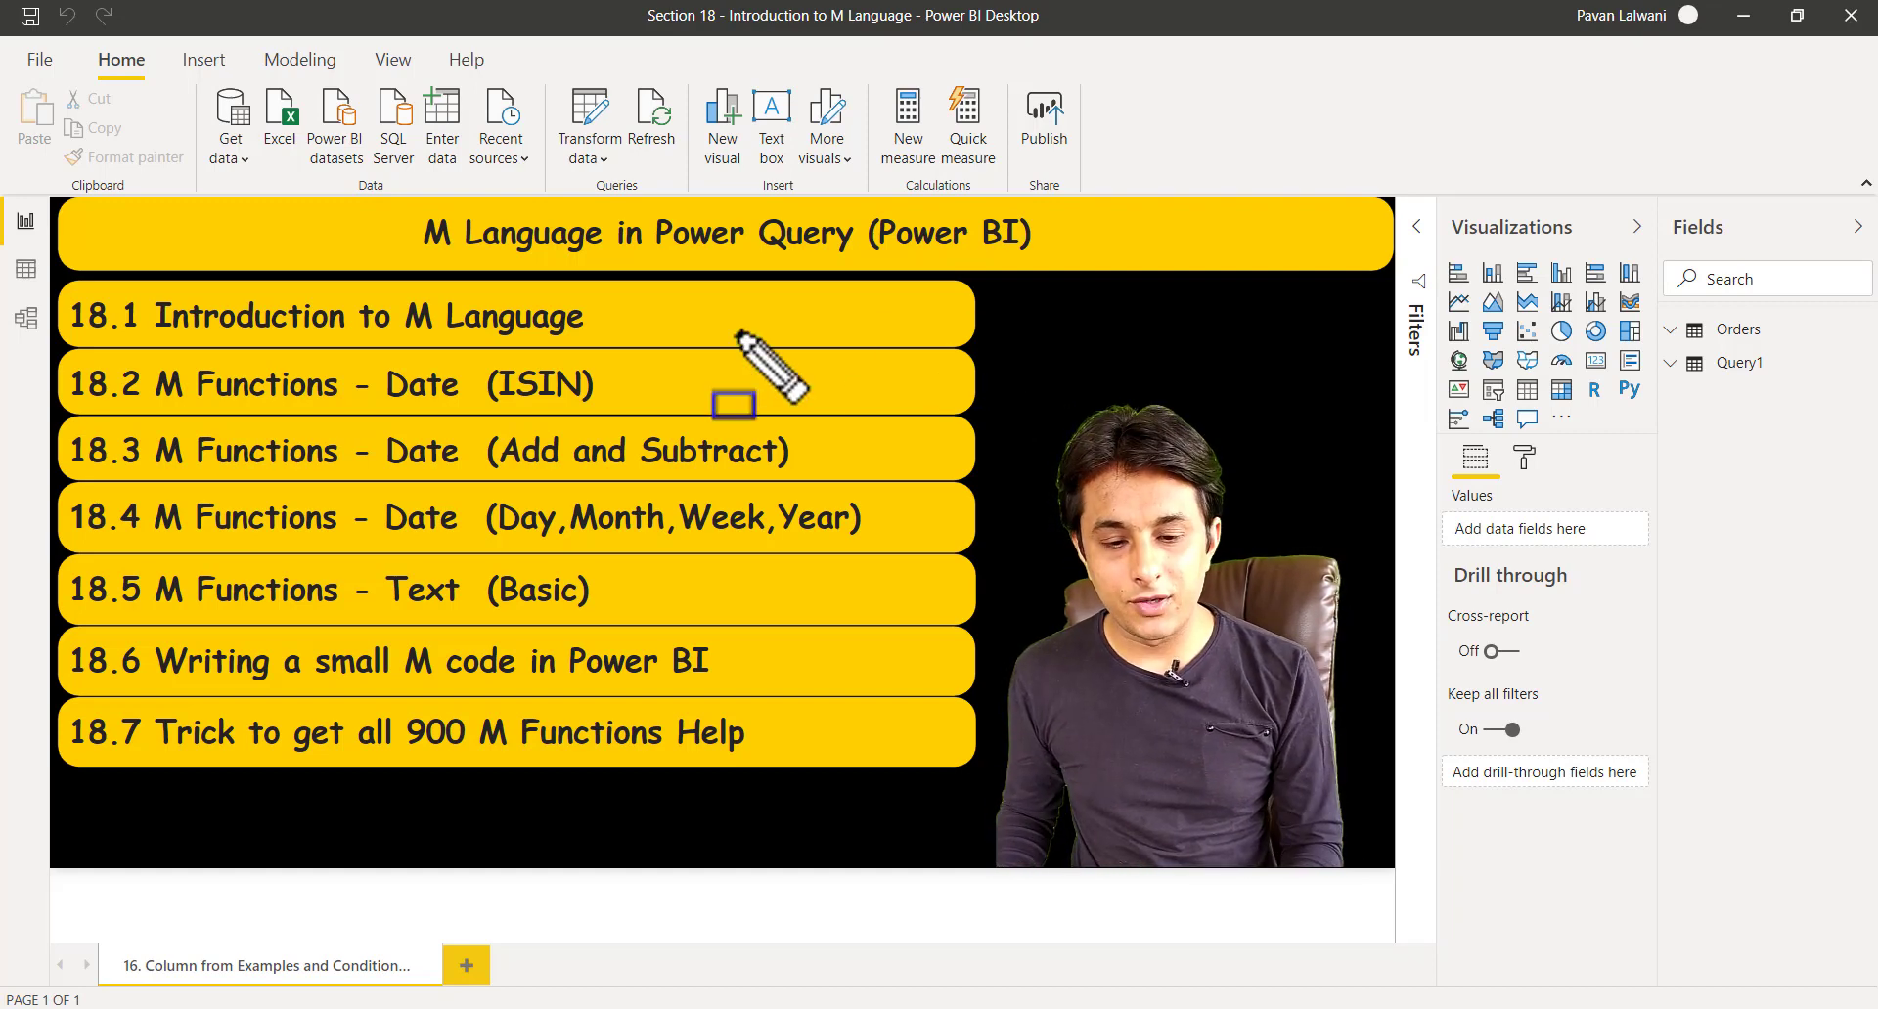
Highlight the Date (ISIN) topic on the outline slide, then clear the annotation.
drag(376, 350, 608, 407)
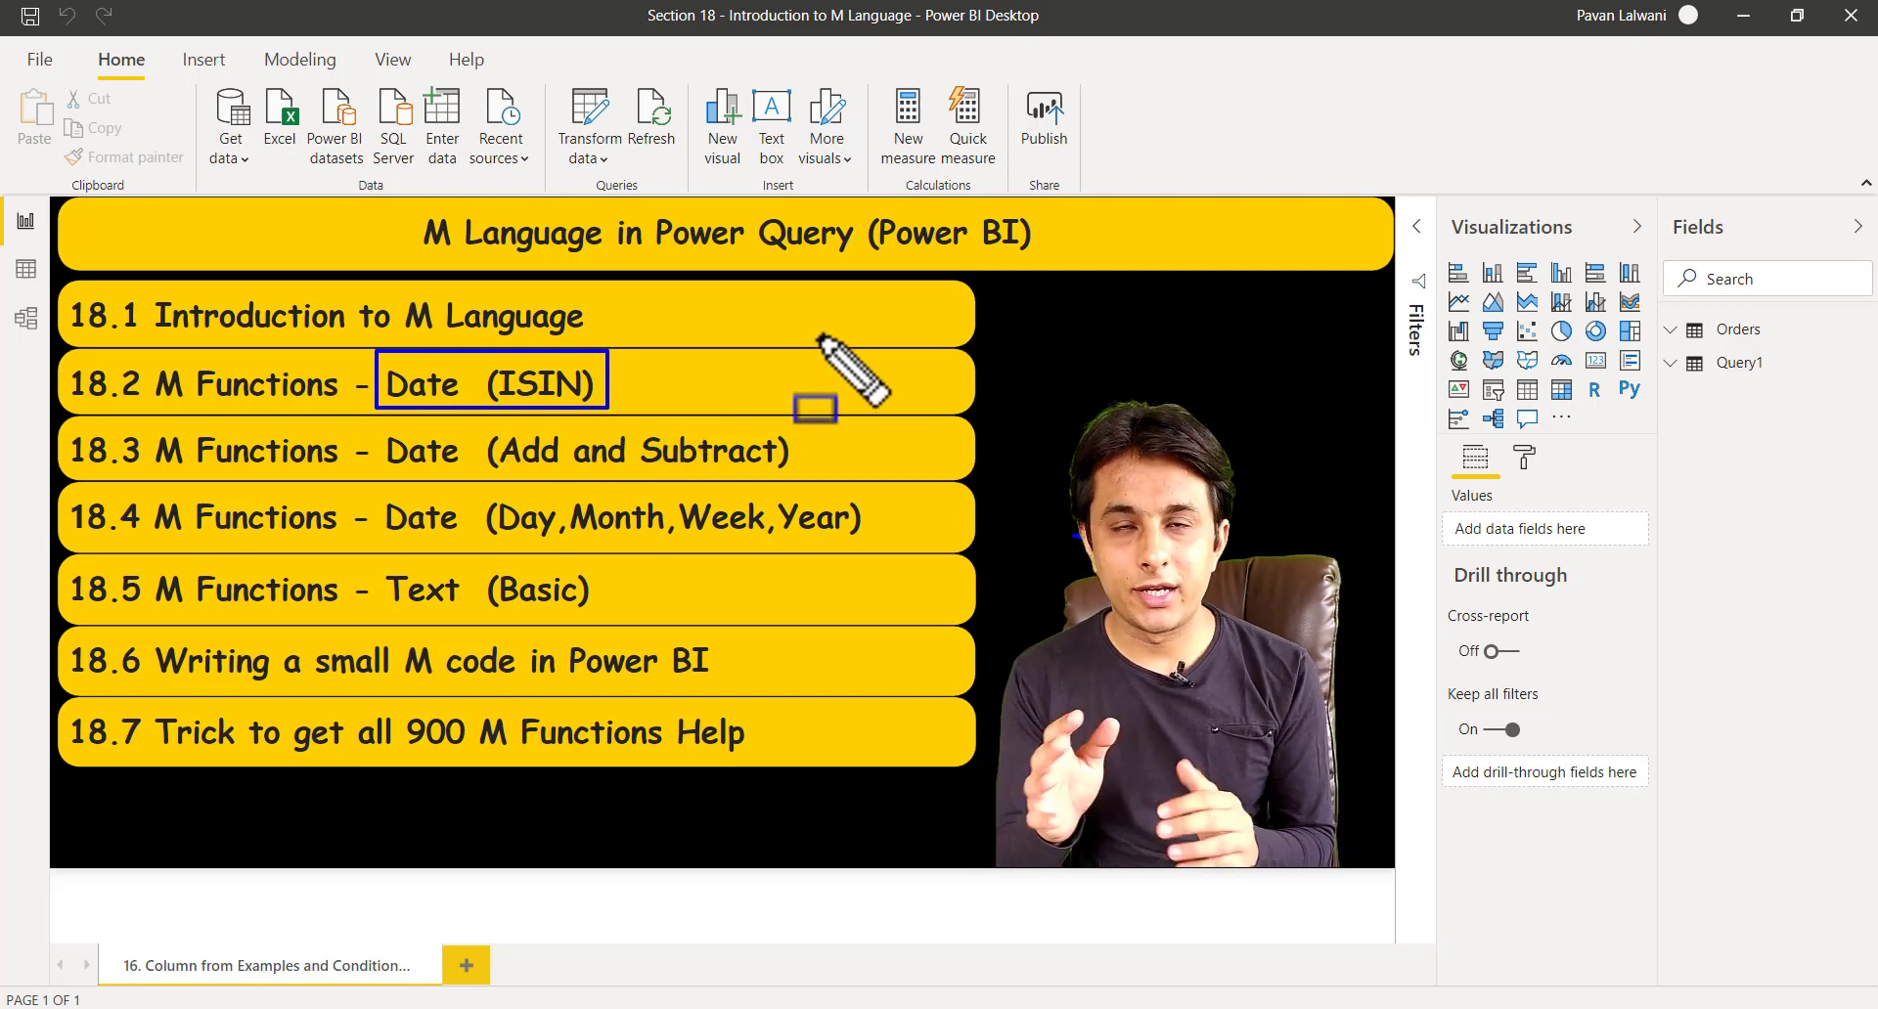
key(Escape)
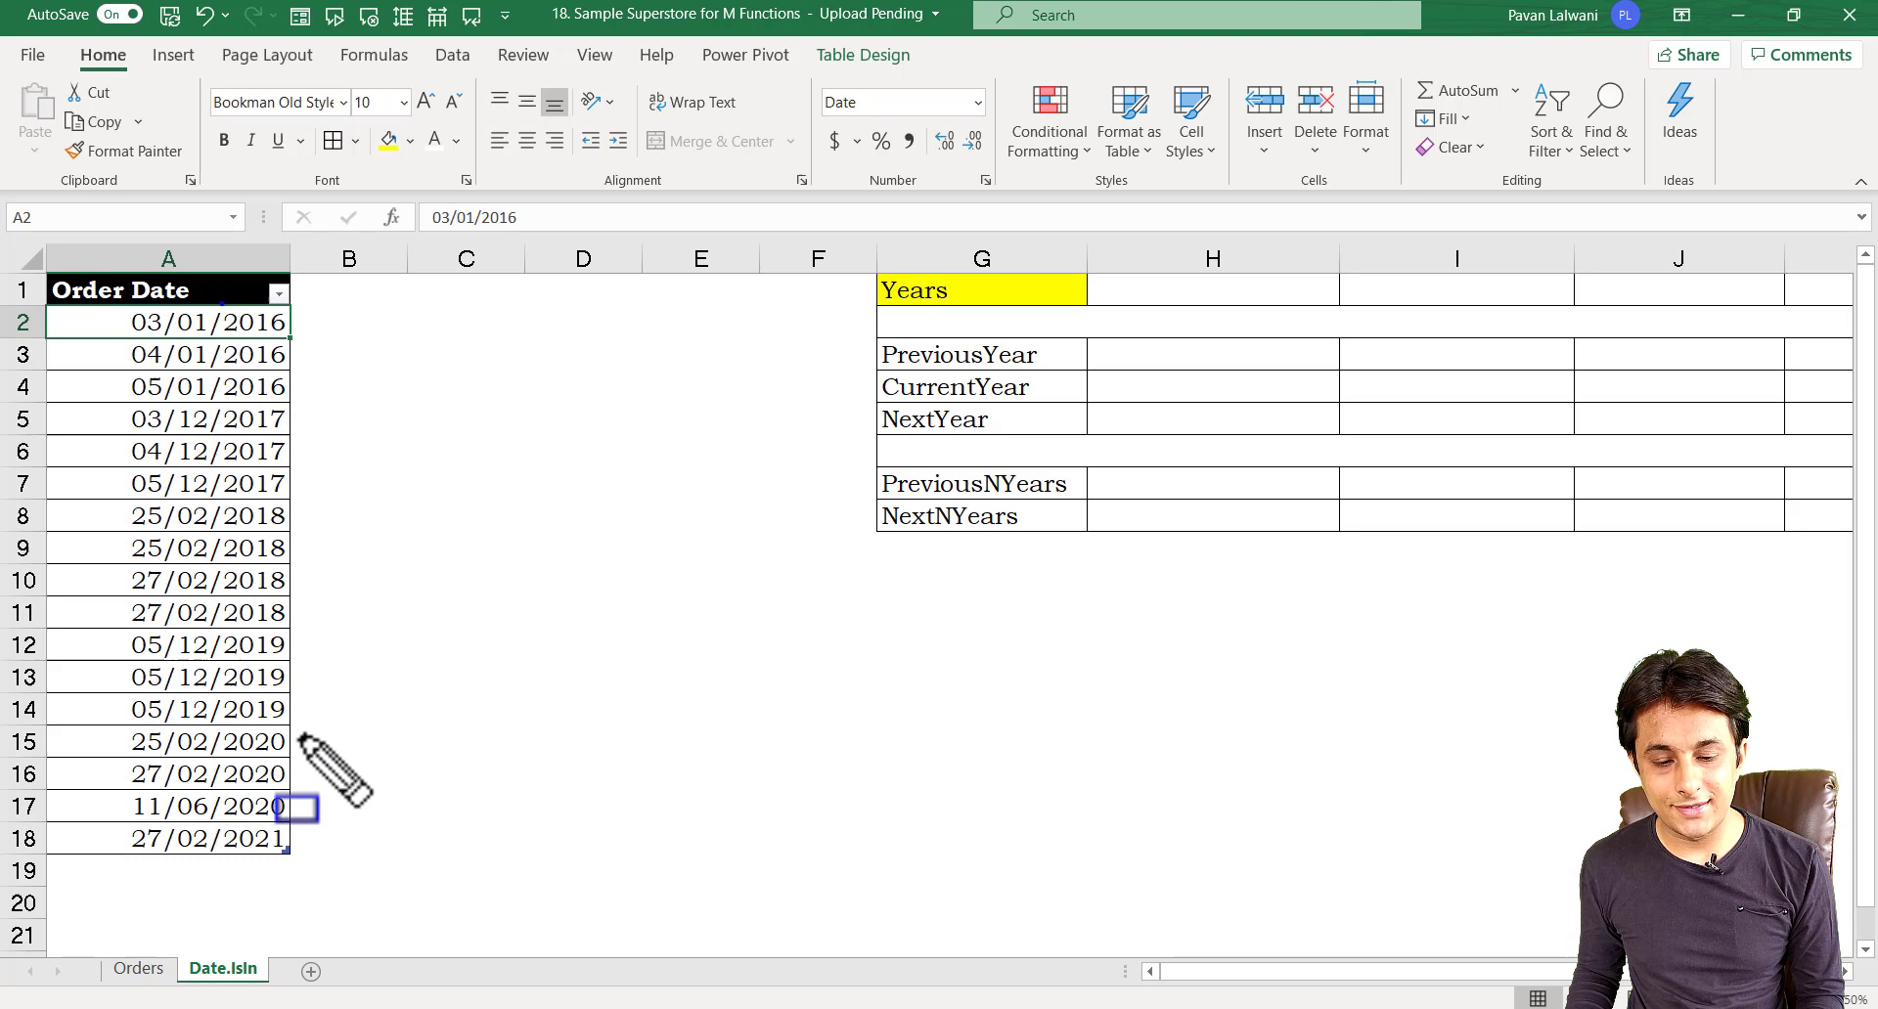
drag(223, 305, 293, 863)
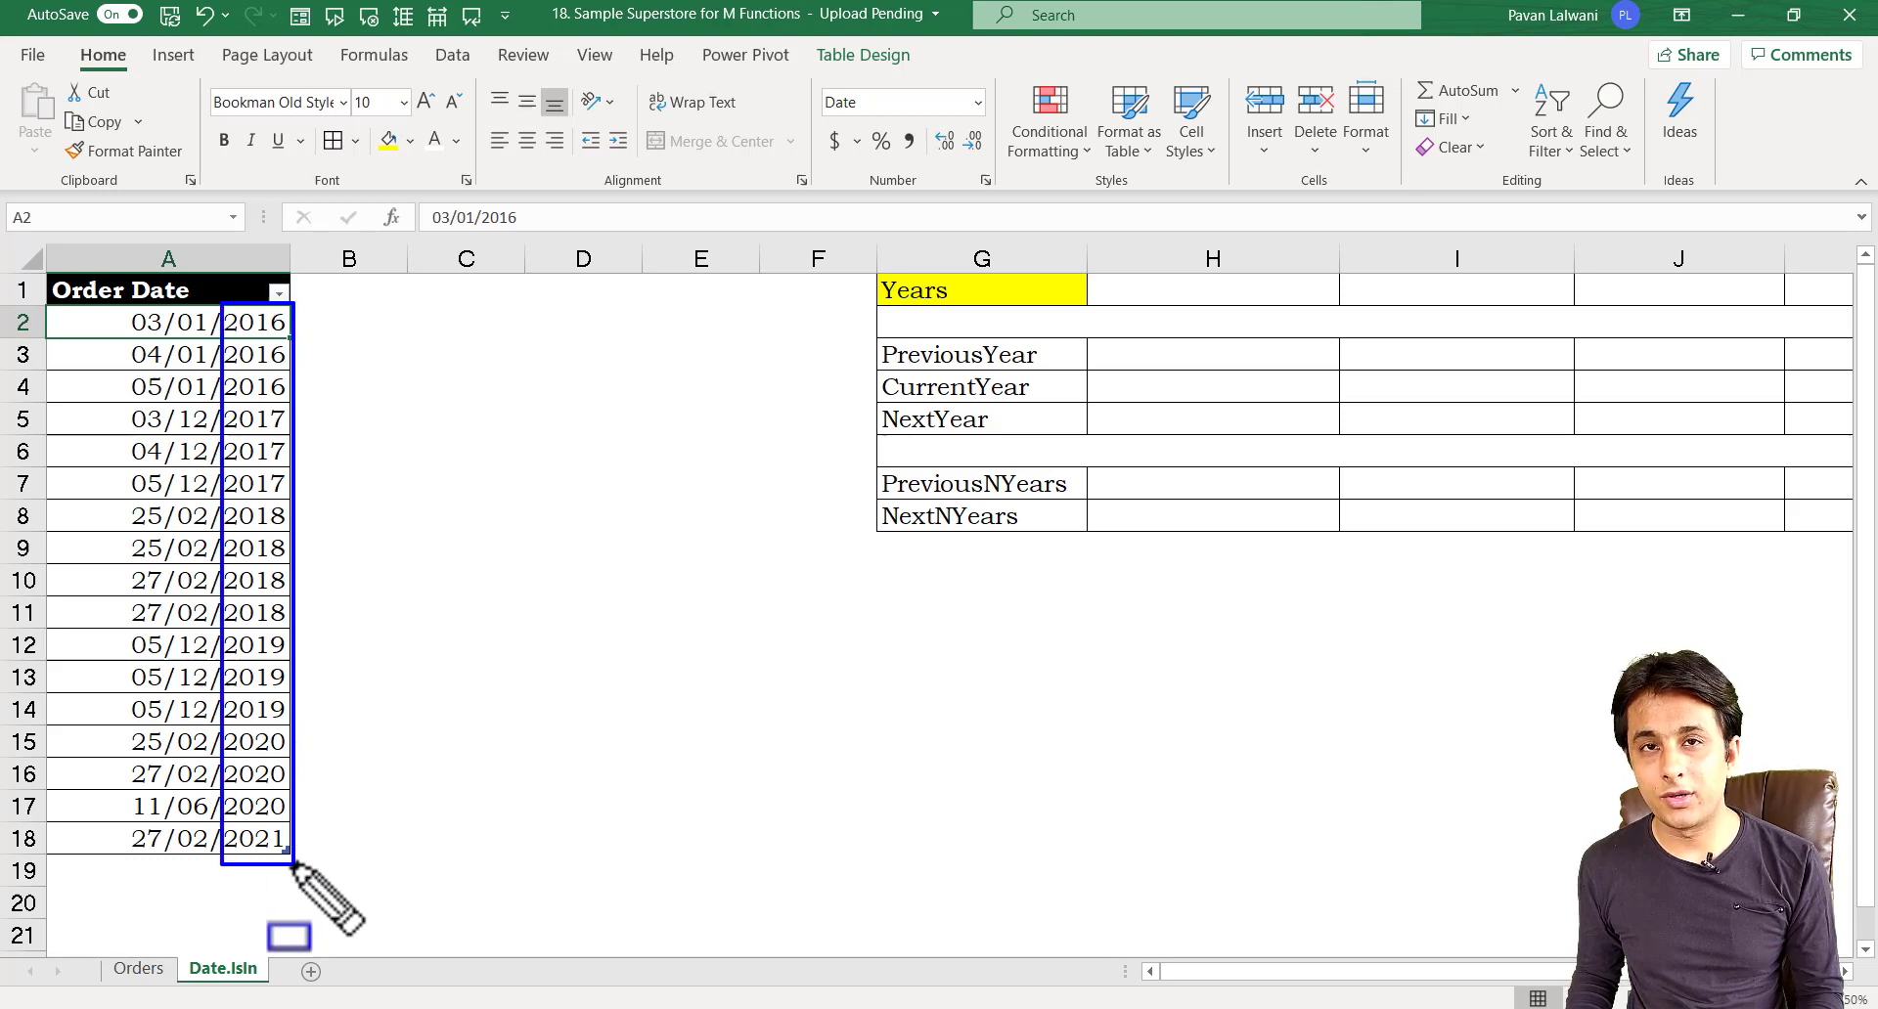
key(Escape)
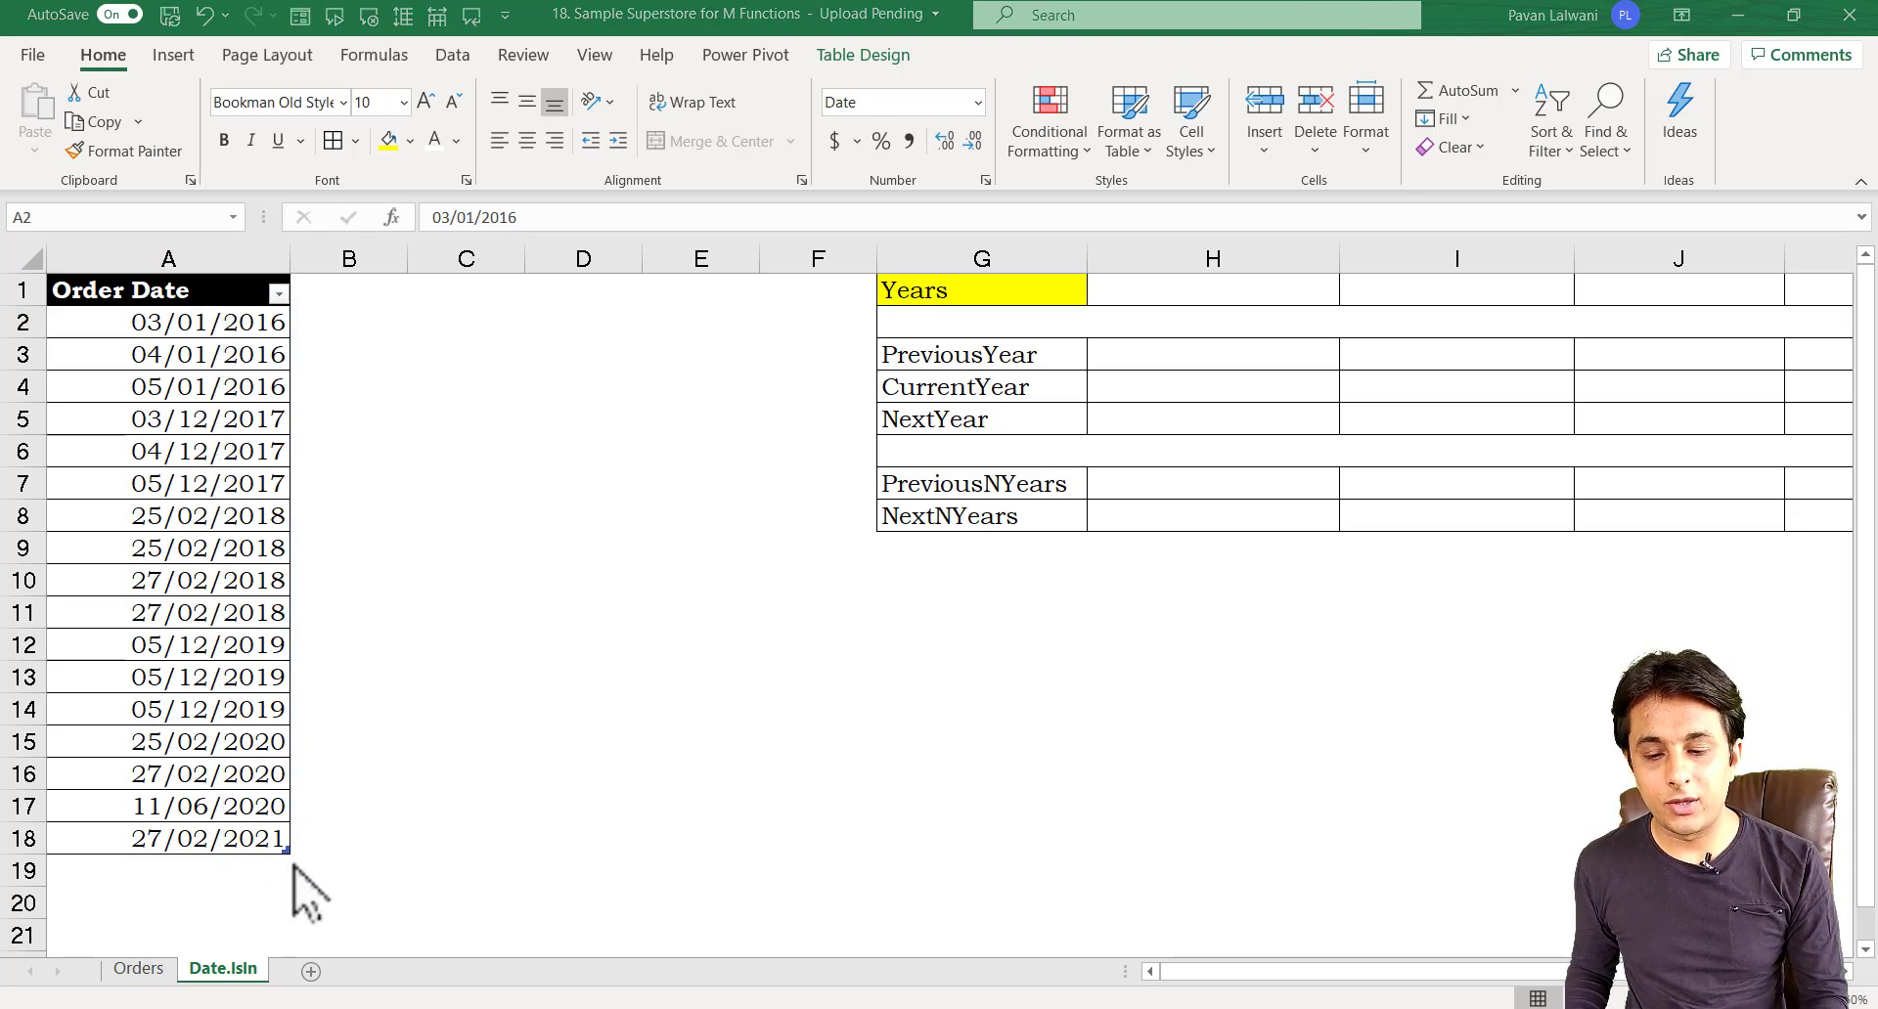
key(ctrl+2)
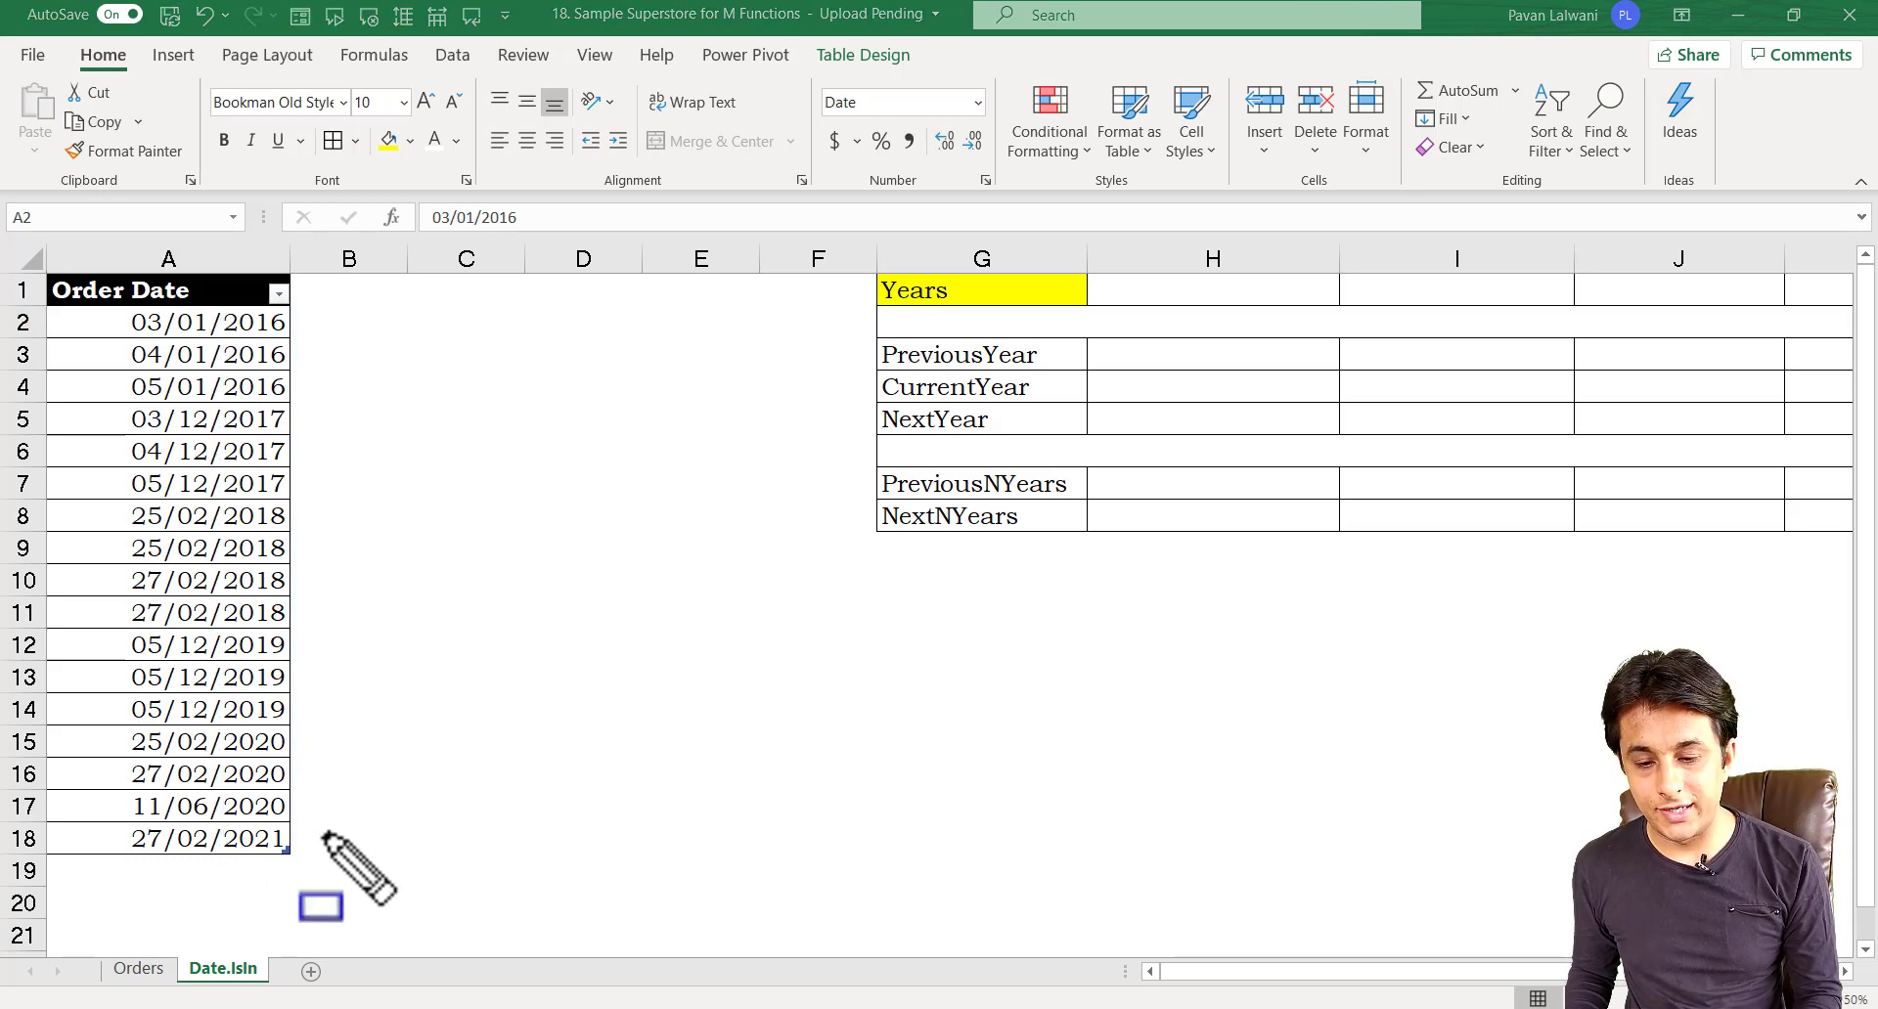
click(864, 323)
drag(949, 411, 1082, 438)
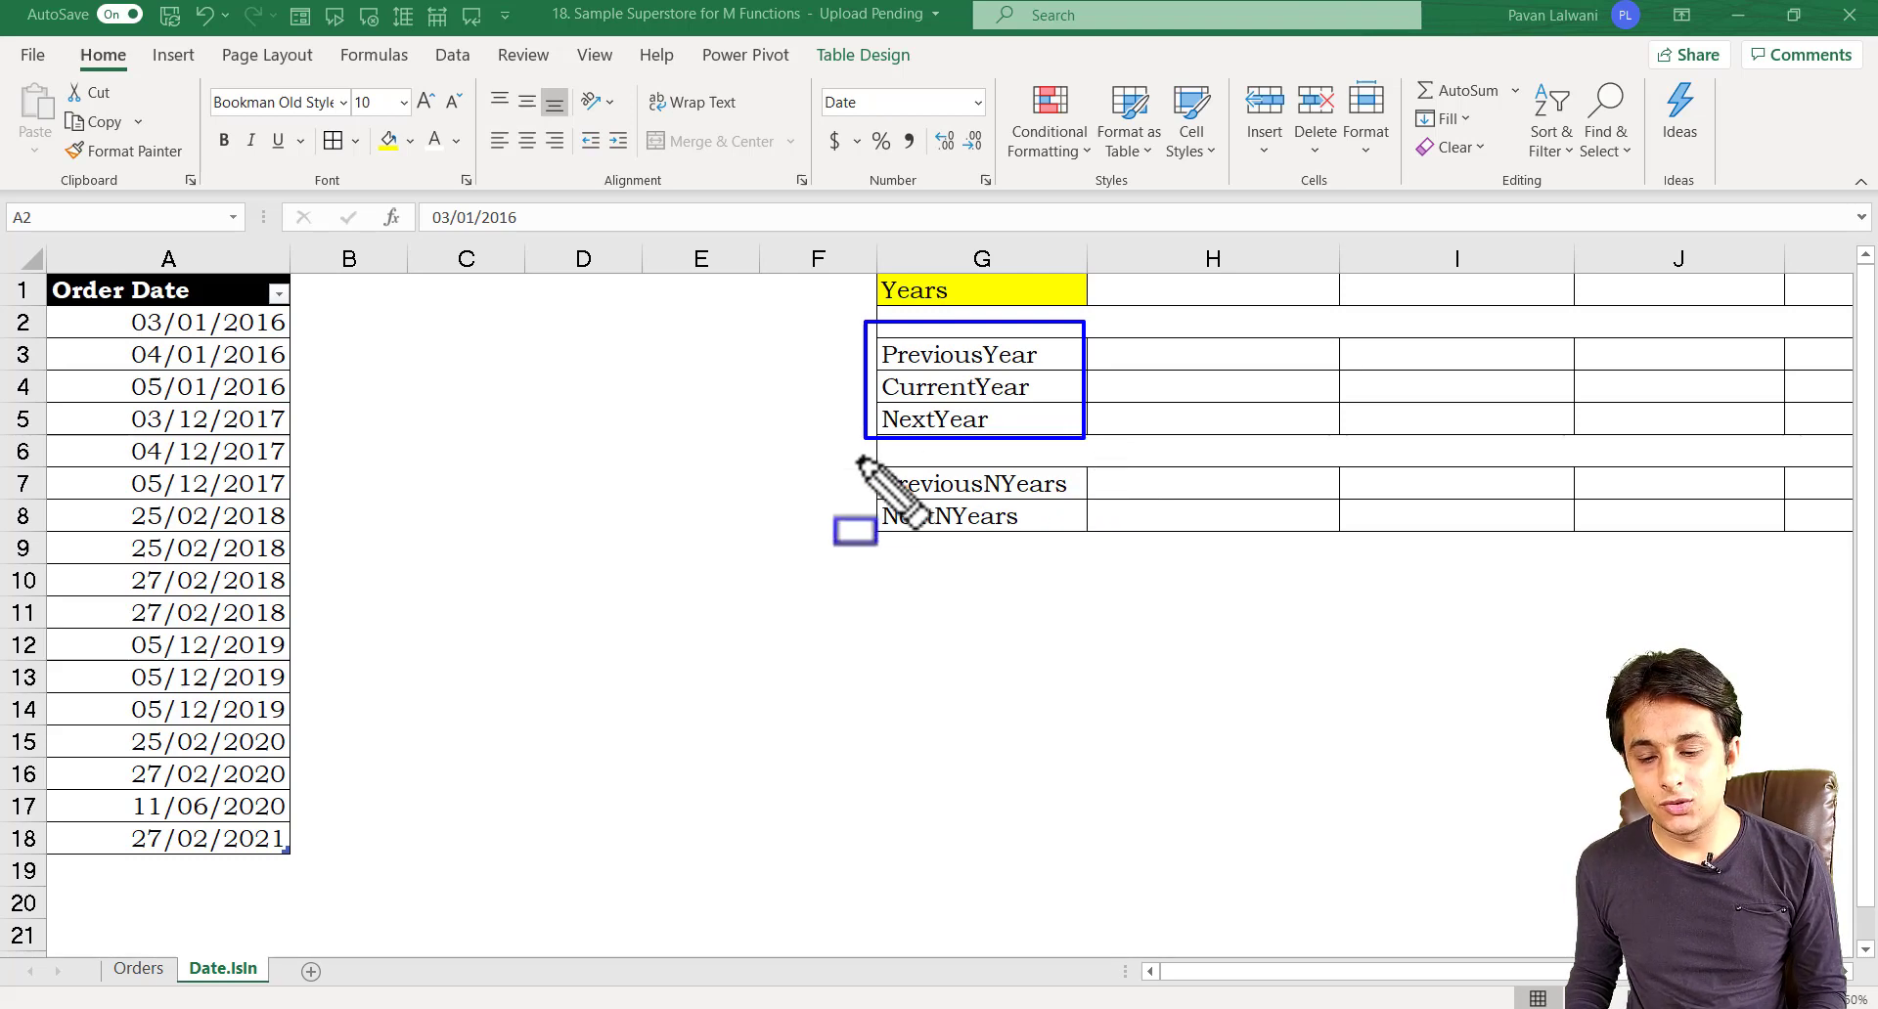
drag(860, 458, 1091, 544)
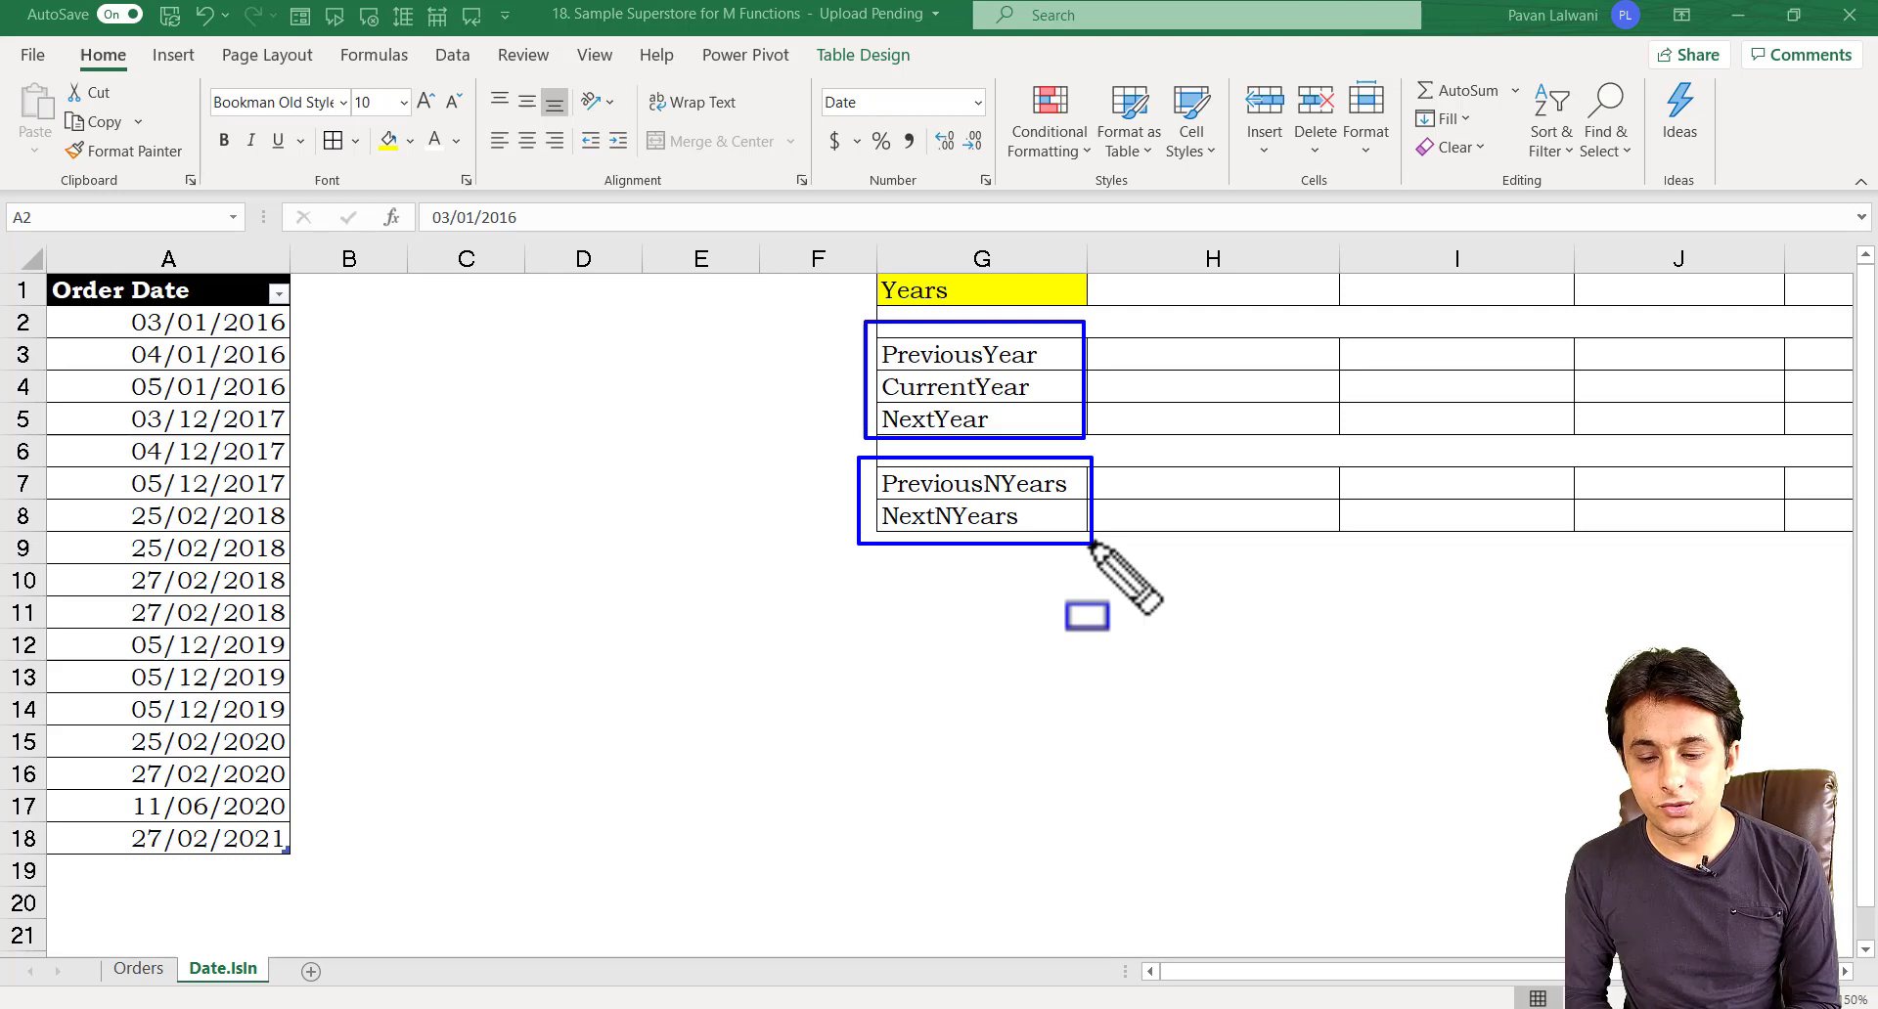
Copy the last order date into A16 and change its year to make it 27/02/2022.
key(Escape)
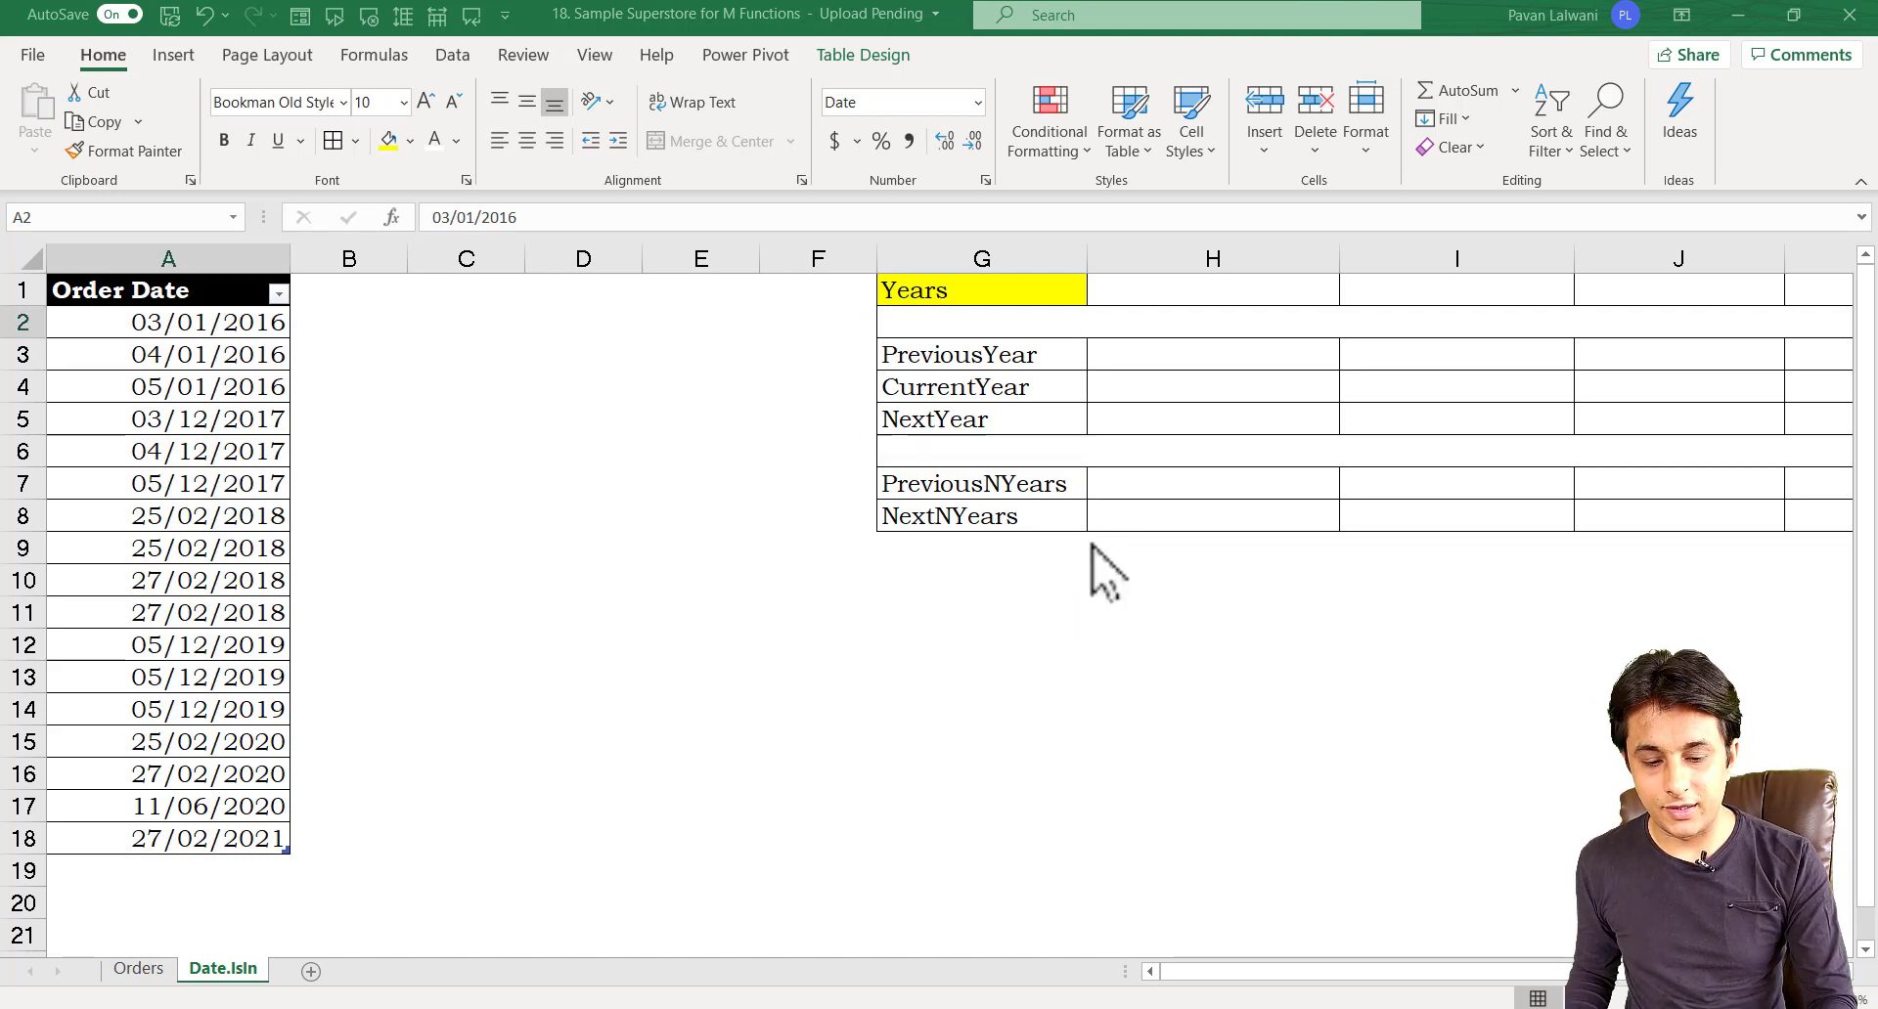
key(ctrl+Down)
key(ctrl+c)
click(226, 769)
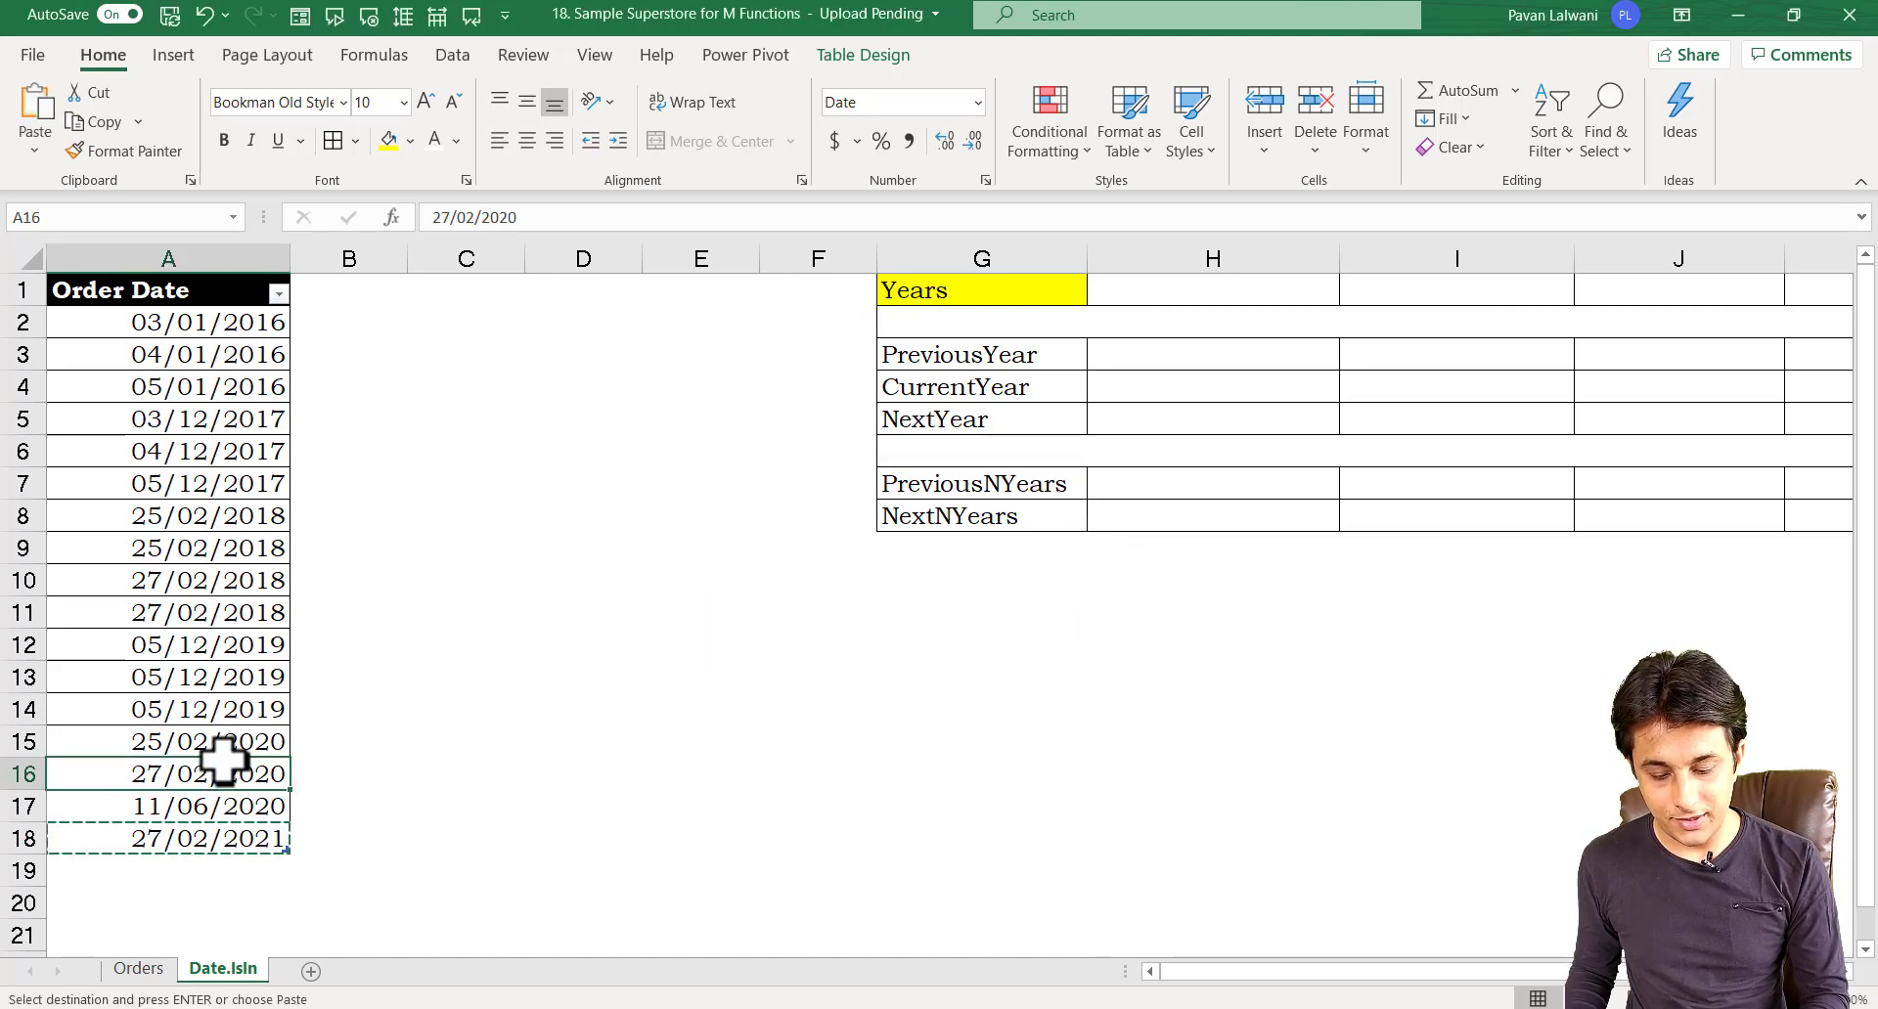
key(ctrl+v)
double_click(275, 774)
key(BackSpace)
text(2)
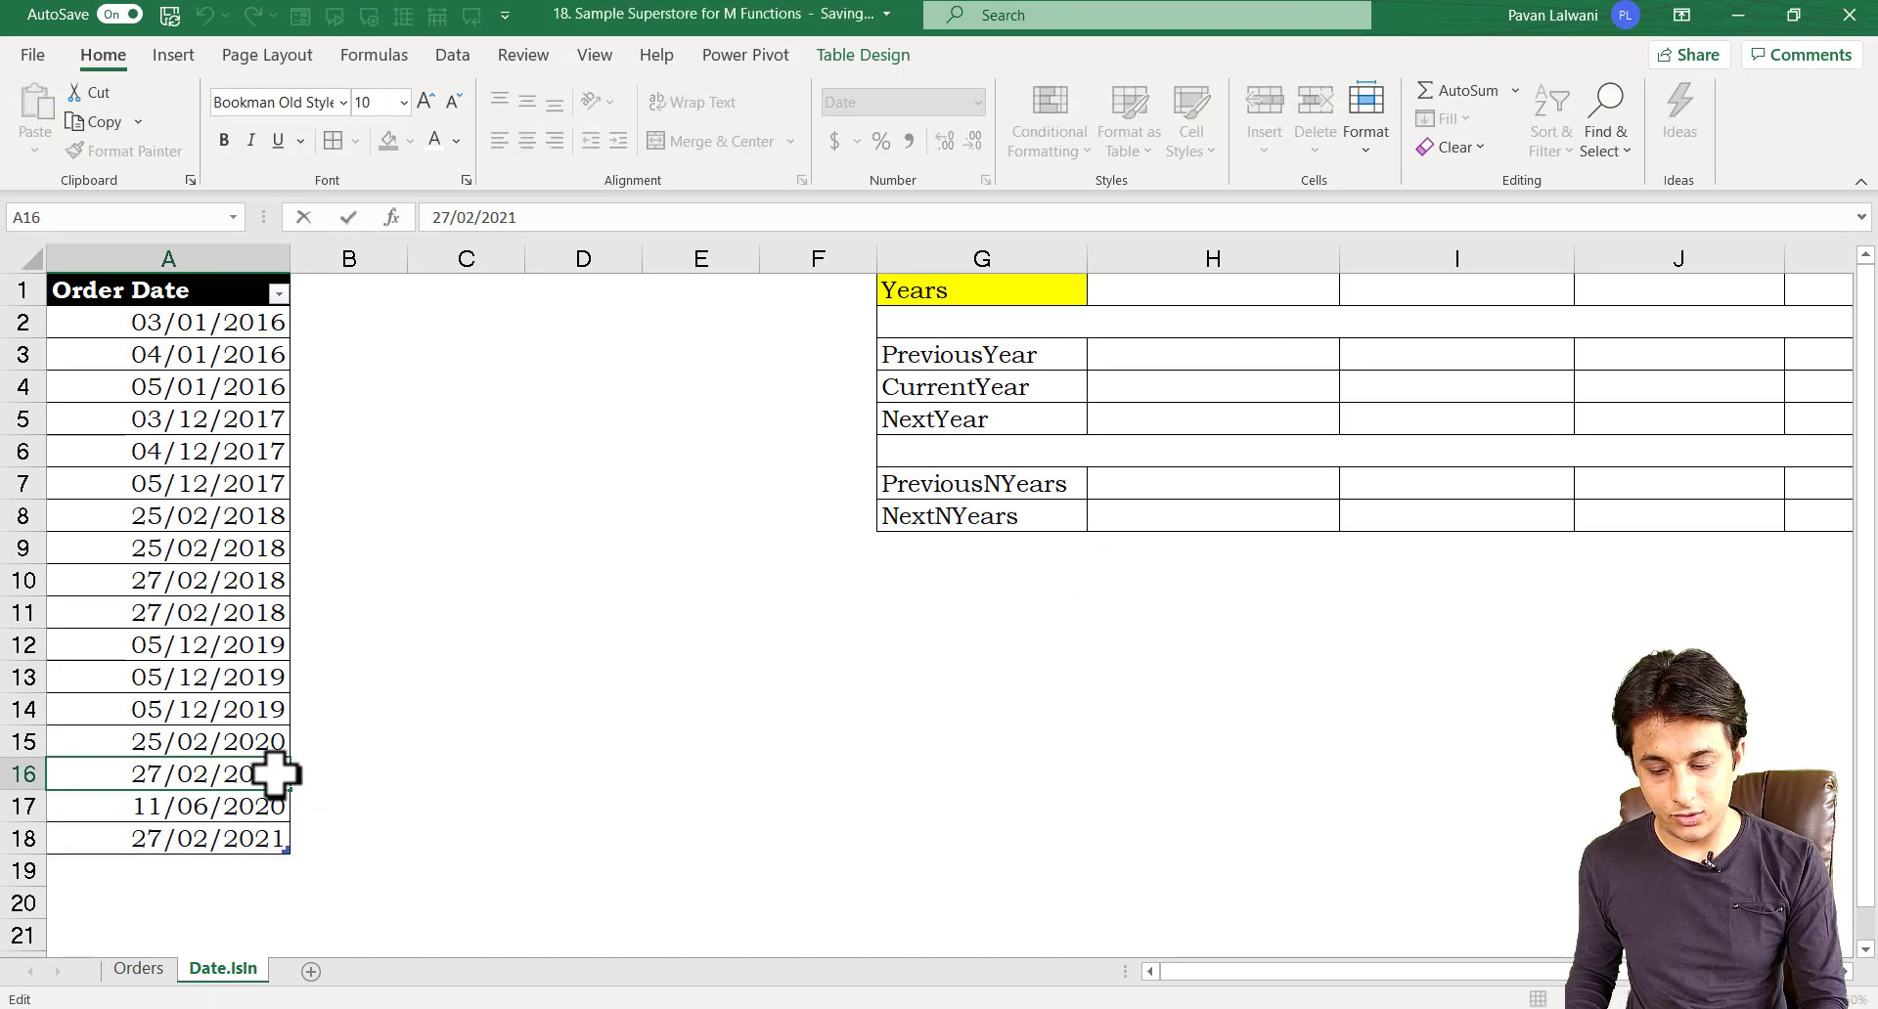
key(Return)
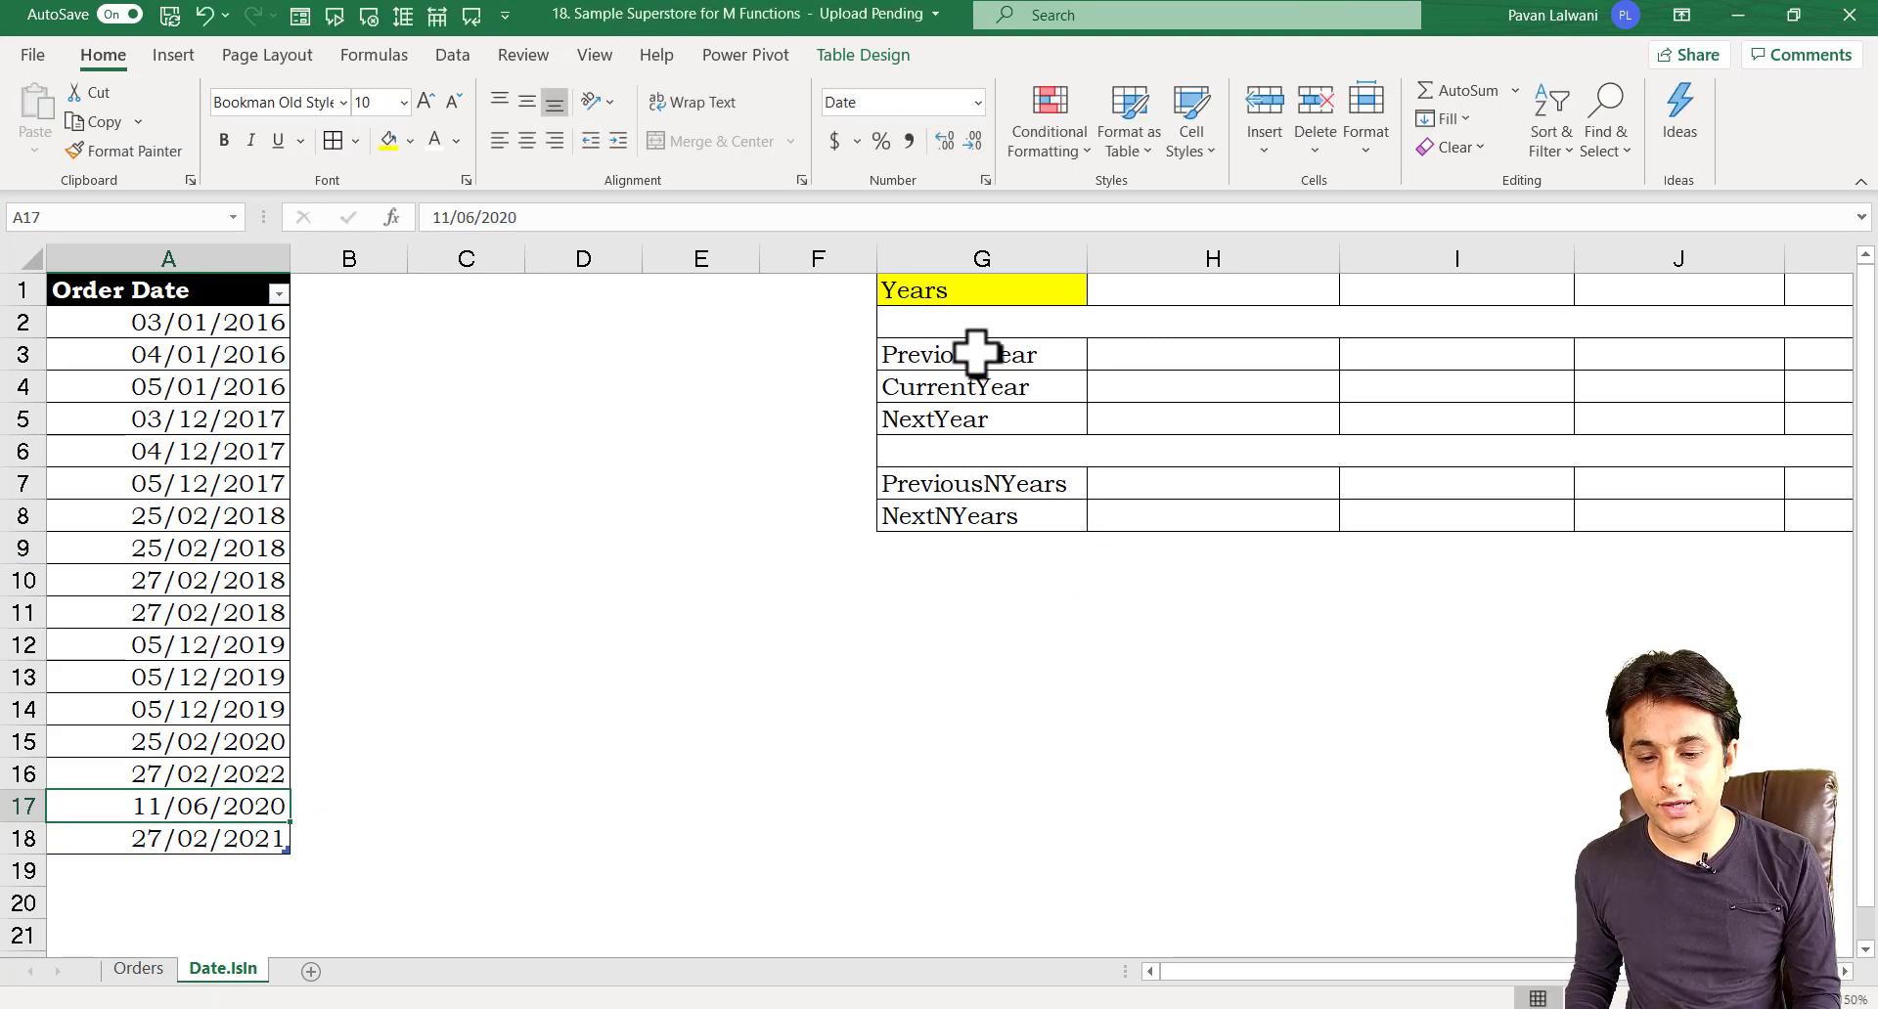
Highlight the G3:G5 year labels, then rename the Order Date table to DateTable.
drag(972, 354, 993, 427)
click(982, 362)
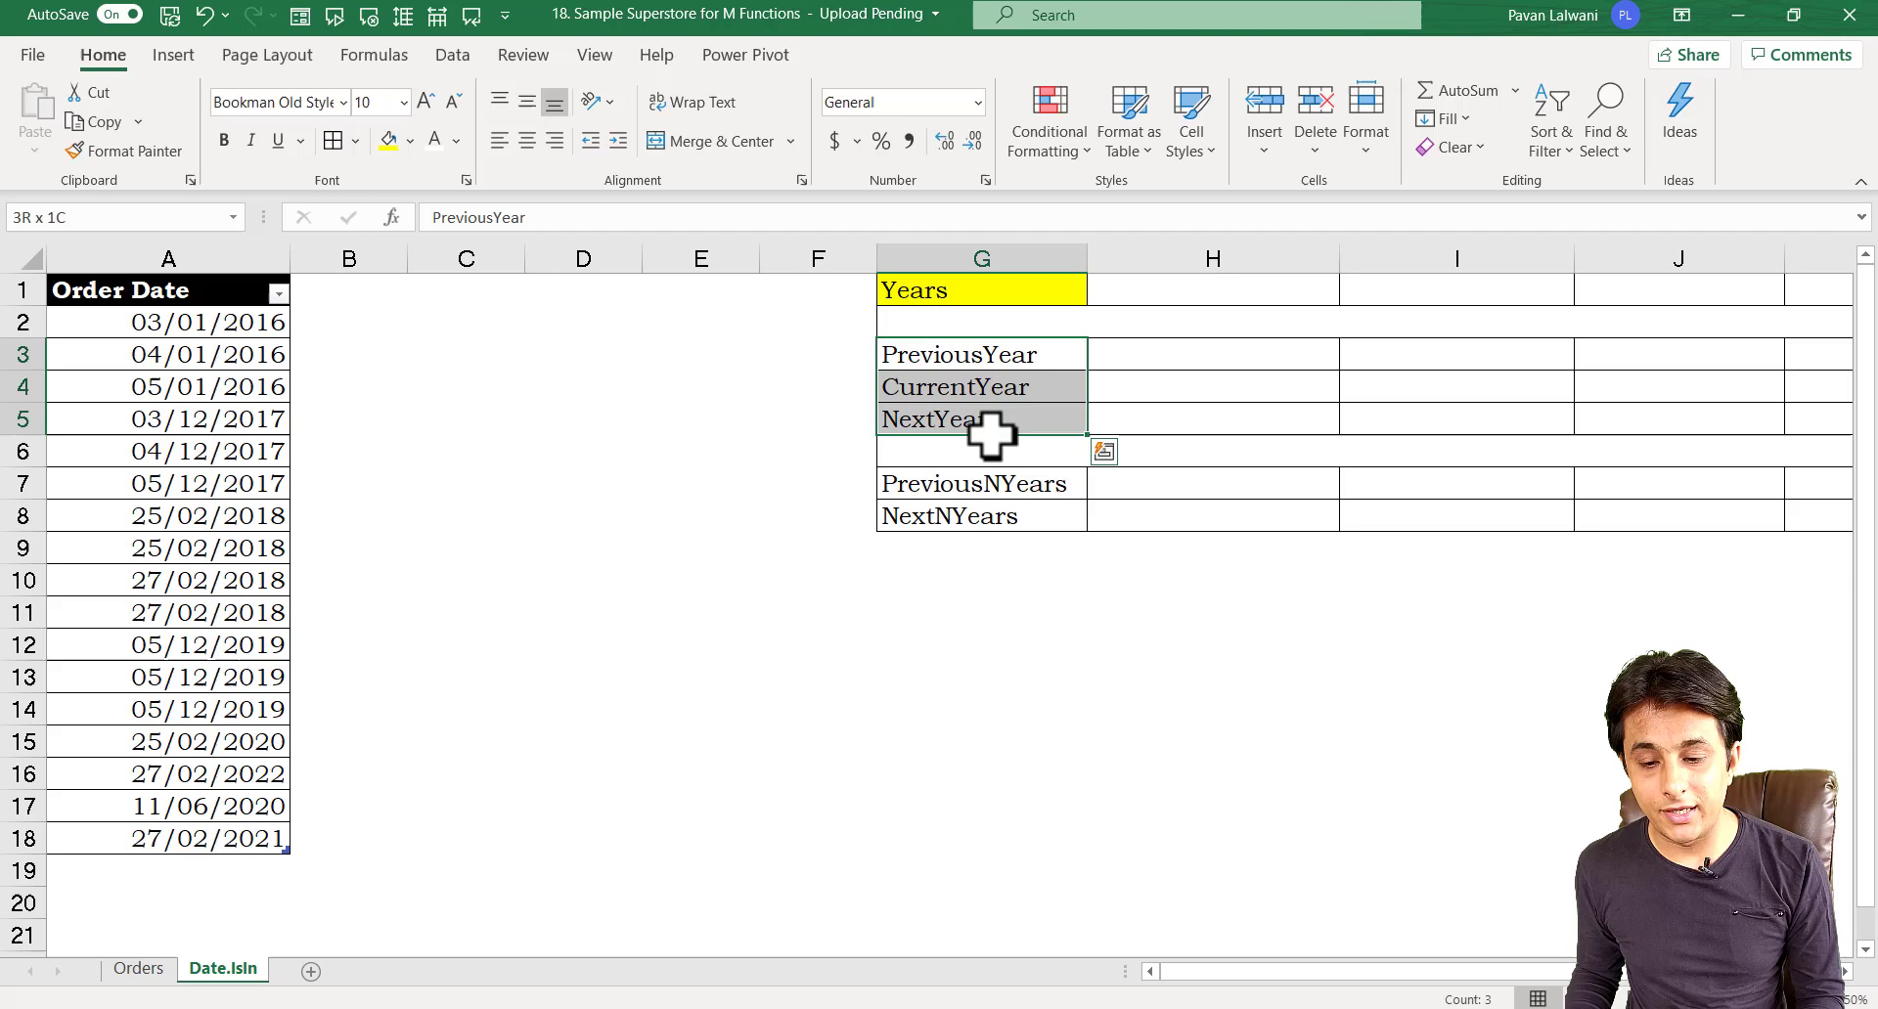
click(985, 361)
drag(985, 361, 993, 424)
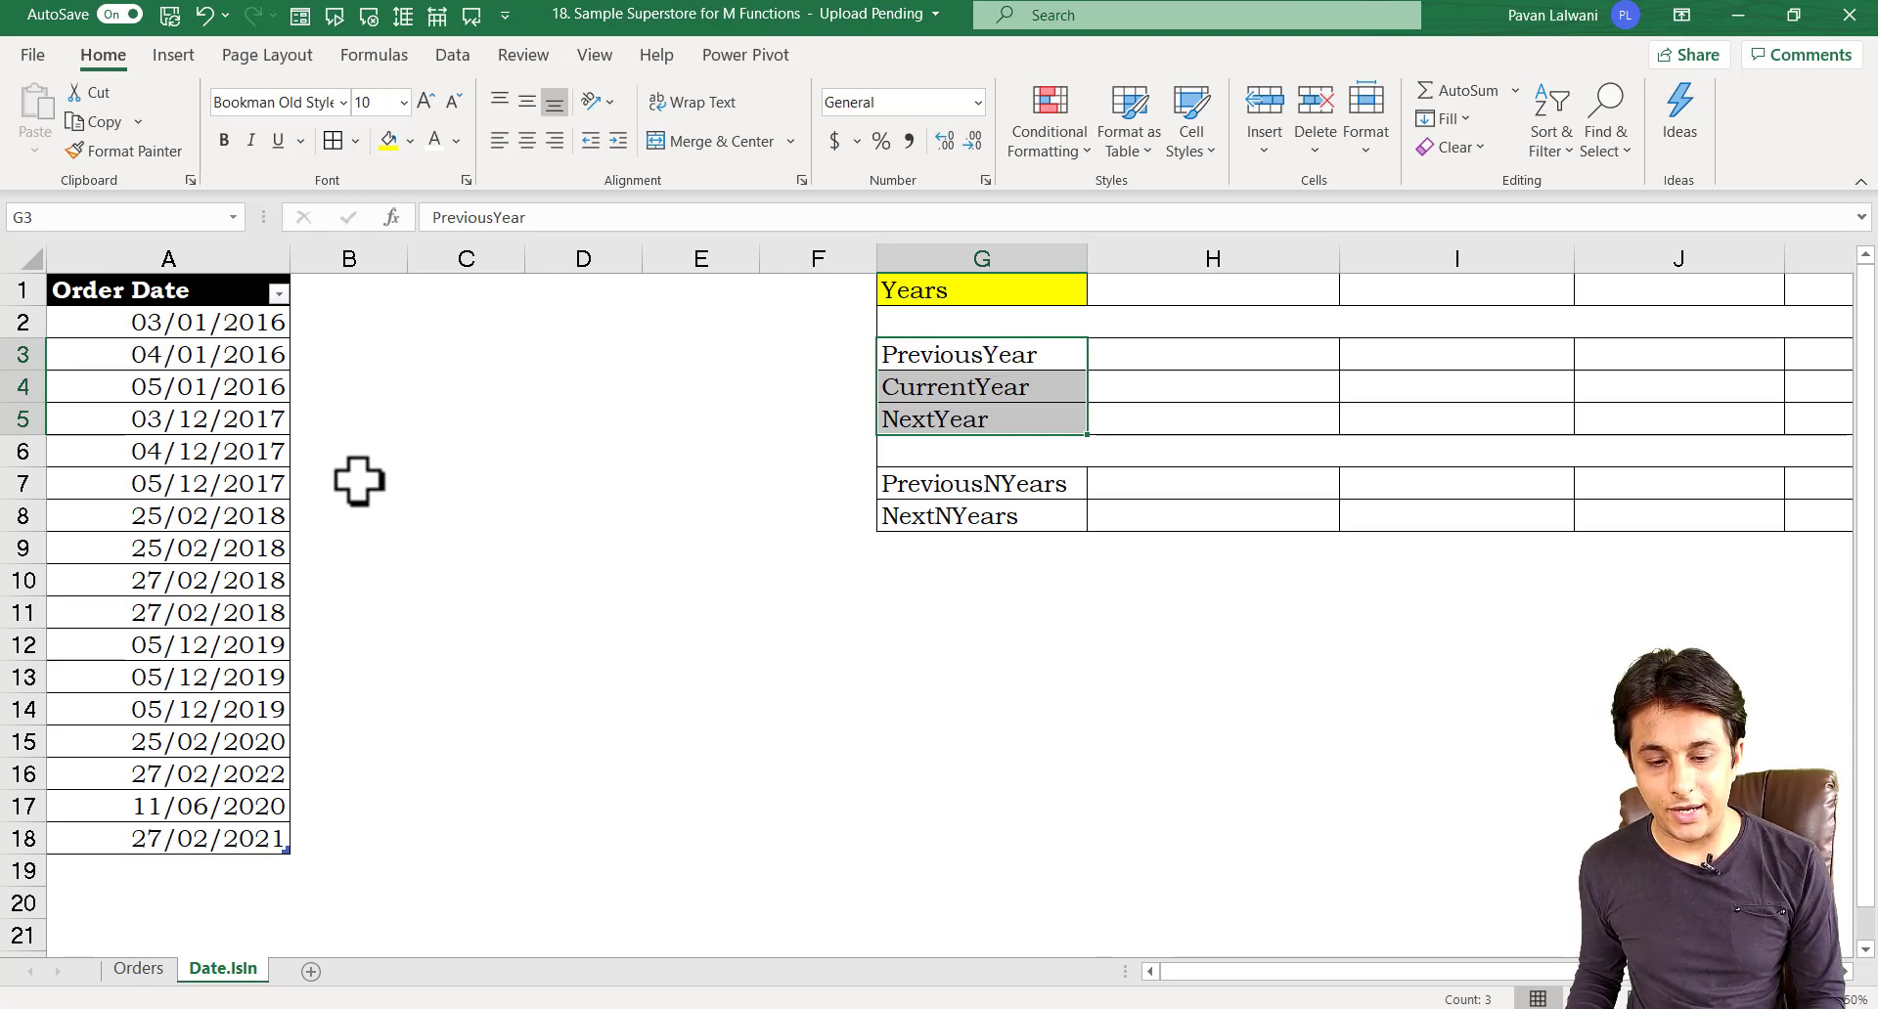
click(235, 452)
click(866, 56)
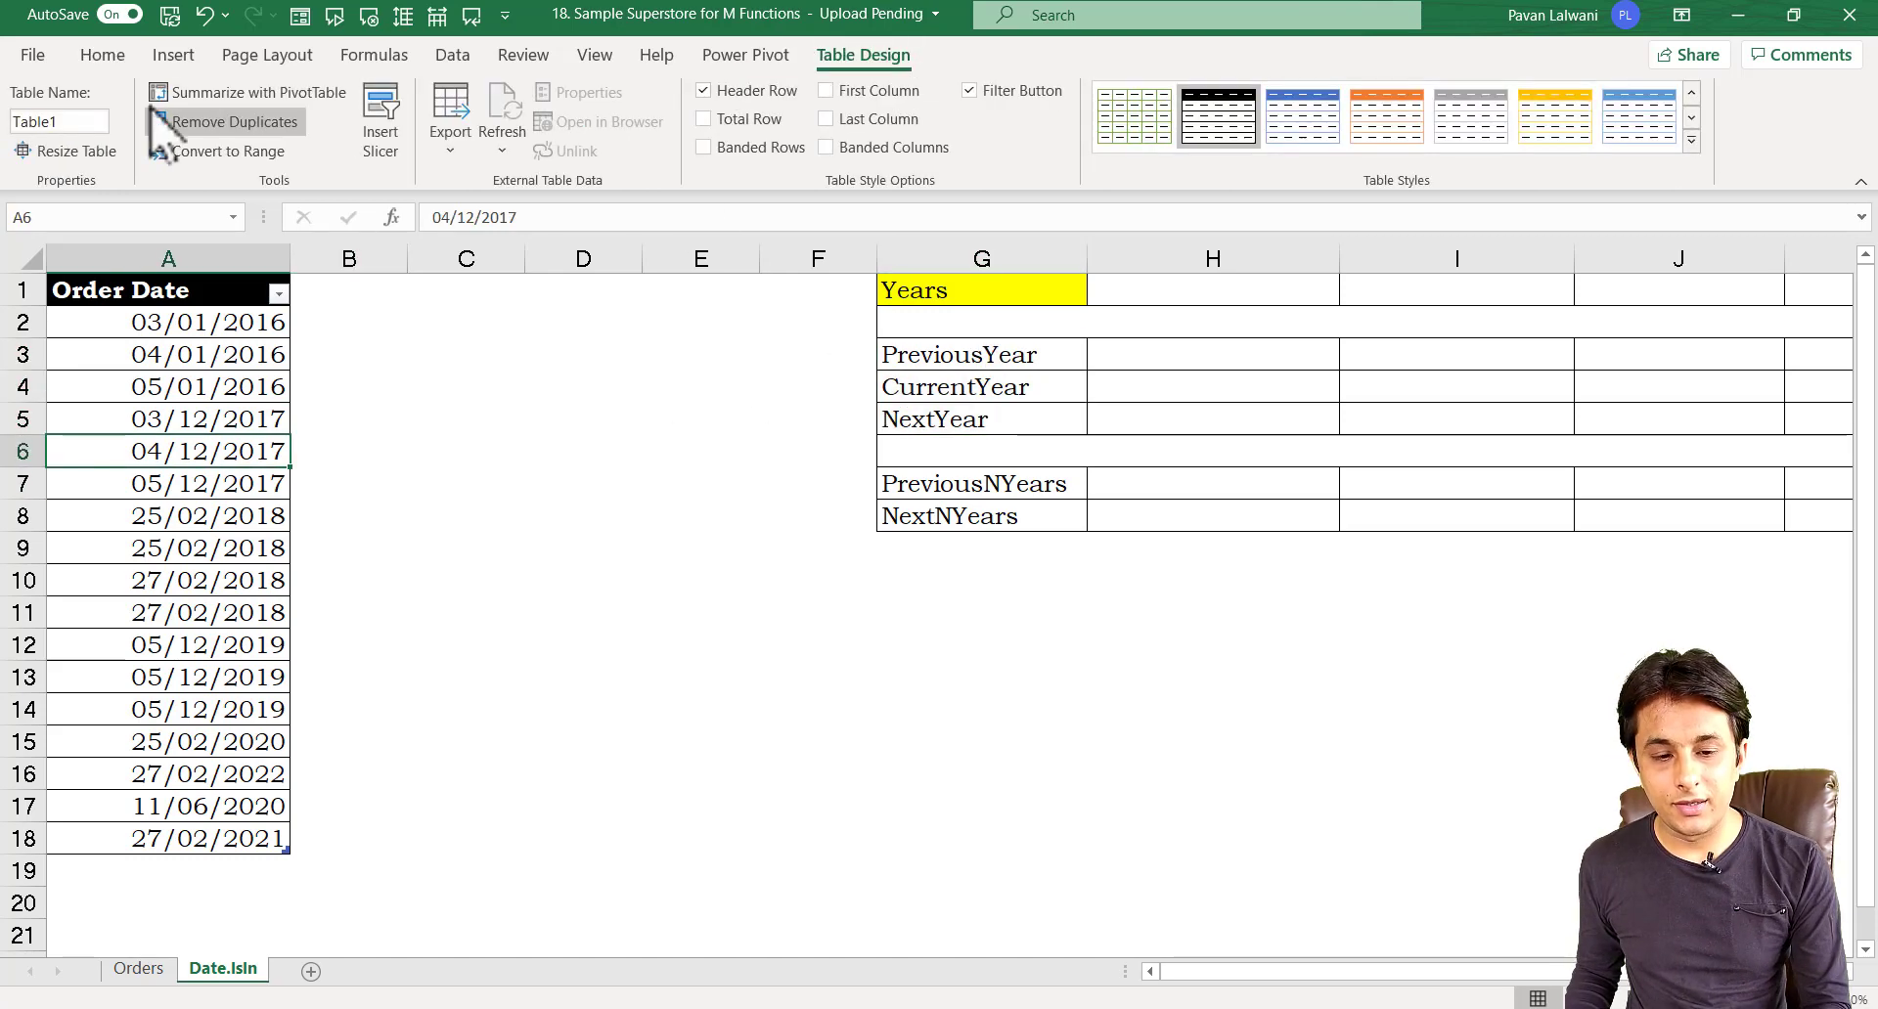
click(88, 121)
text(DateTable)
key(Return)
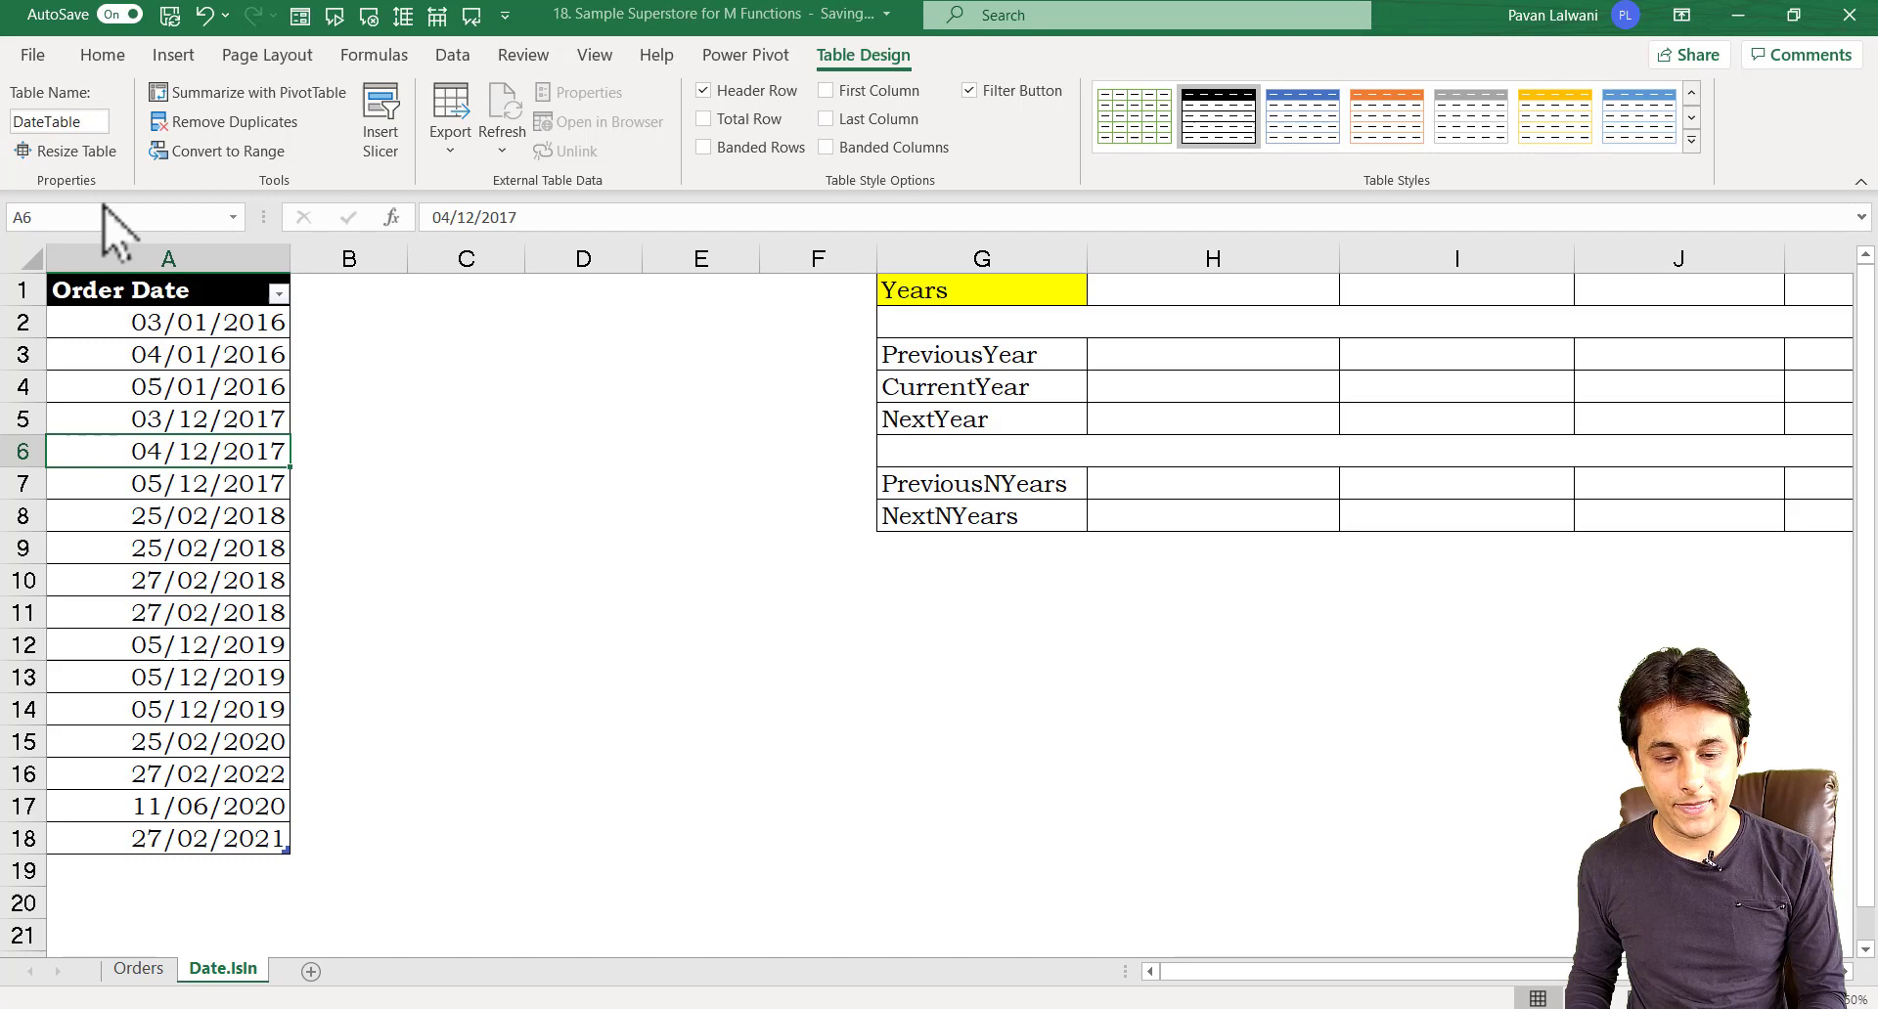
click(473, 483)
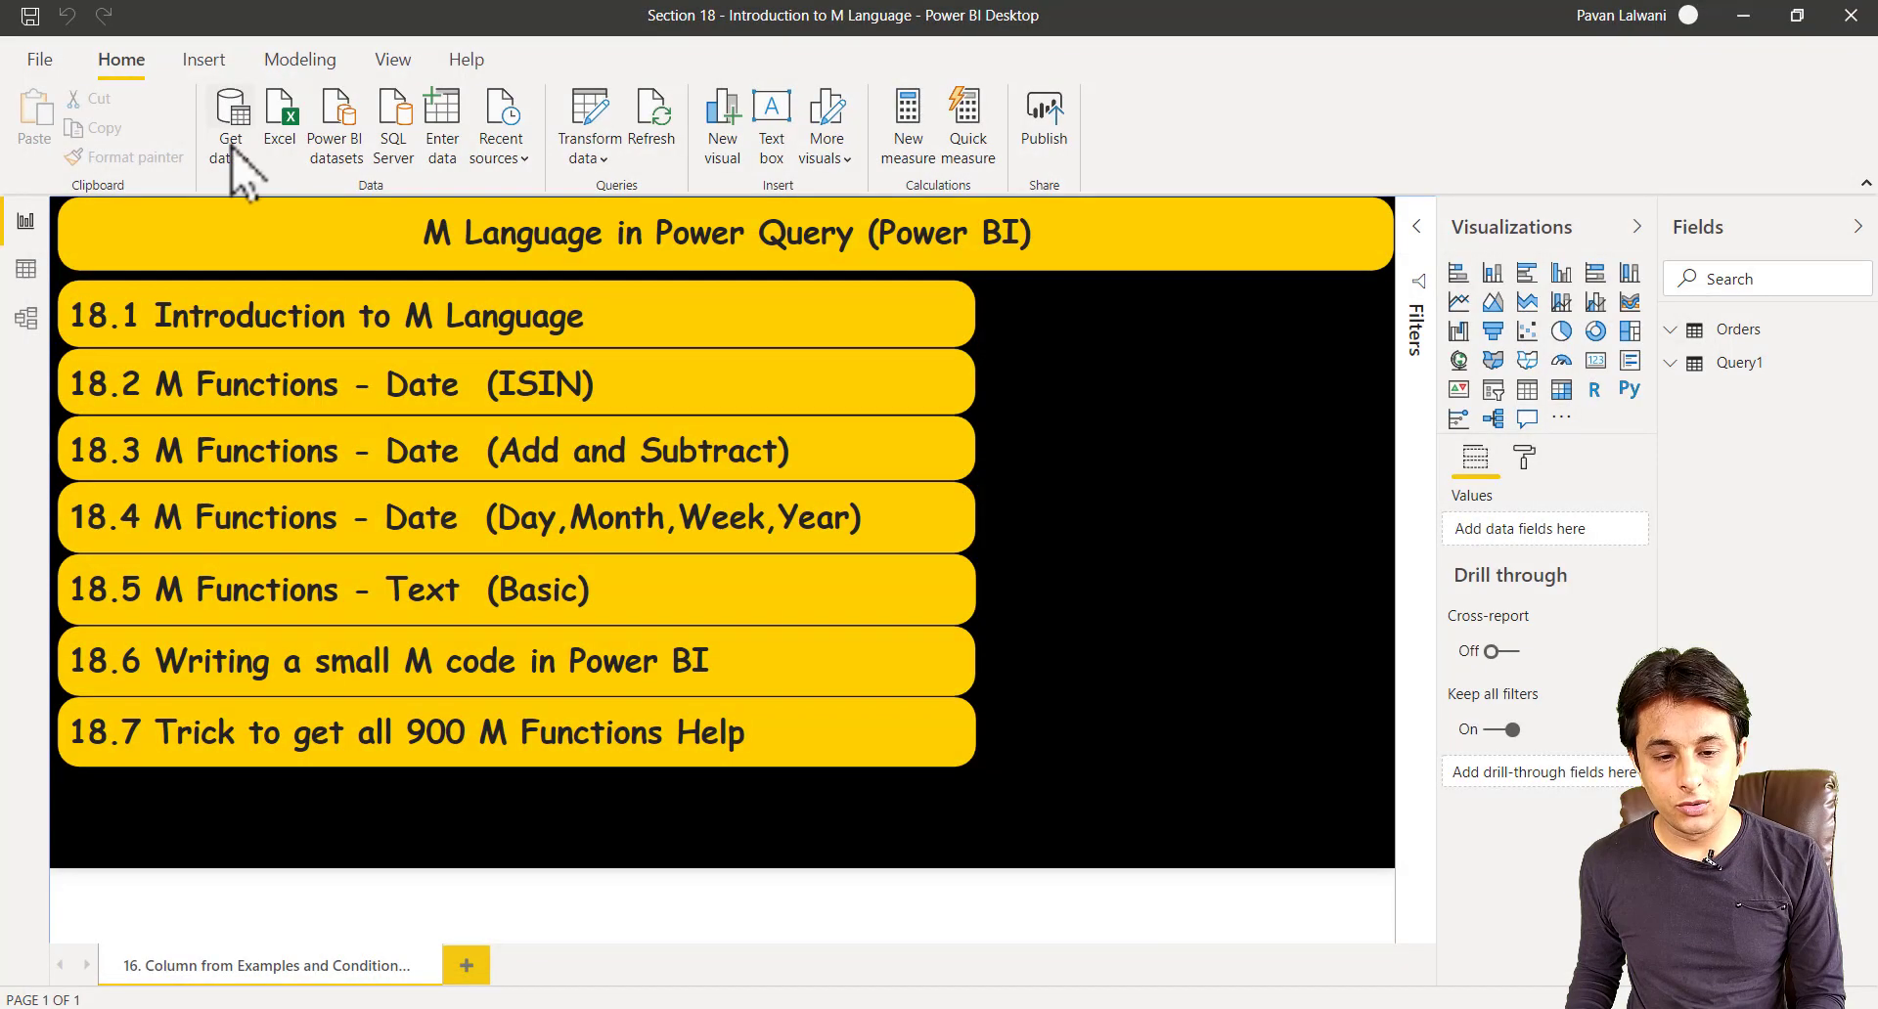
Import the DateTable table from the Excel workbook into Power Query Editor for transformation.
click(242, 156)
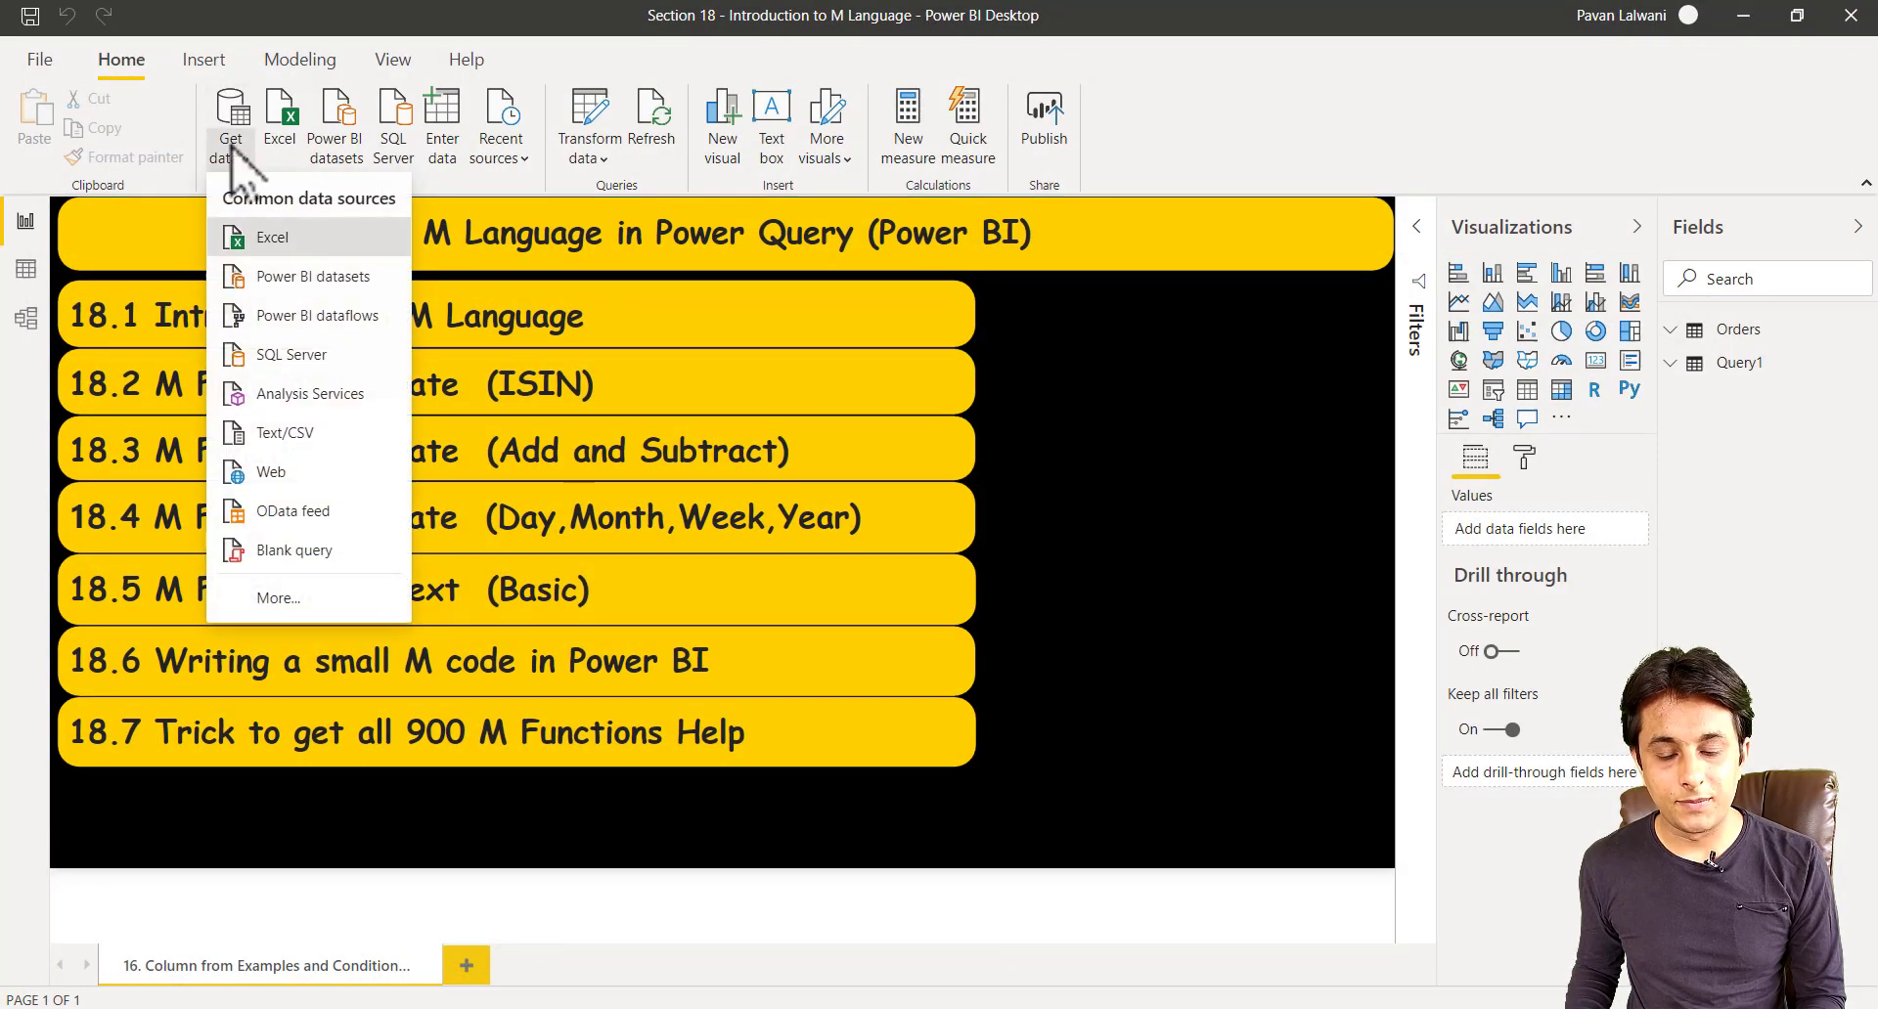
click(250, 229)
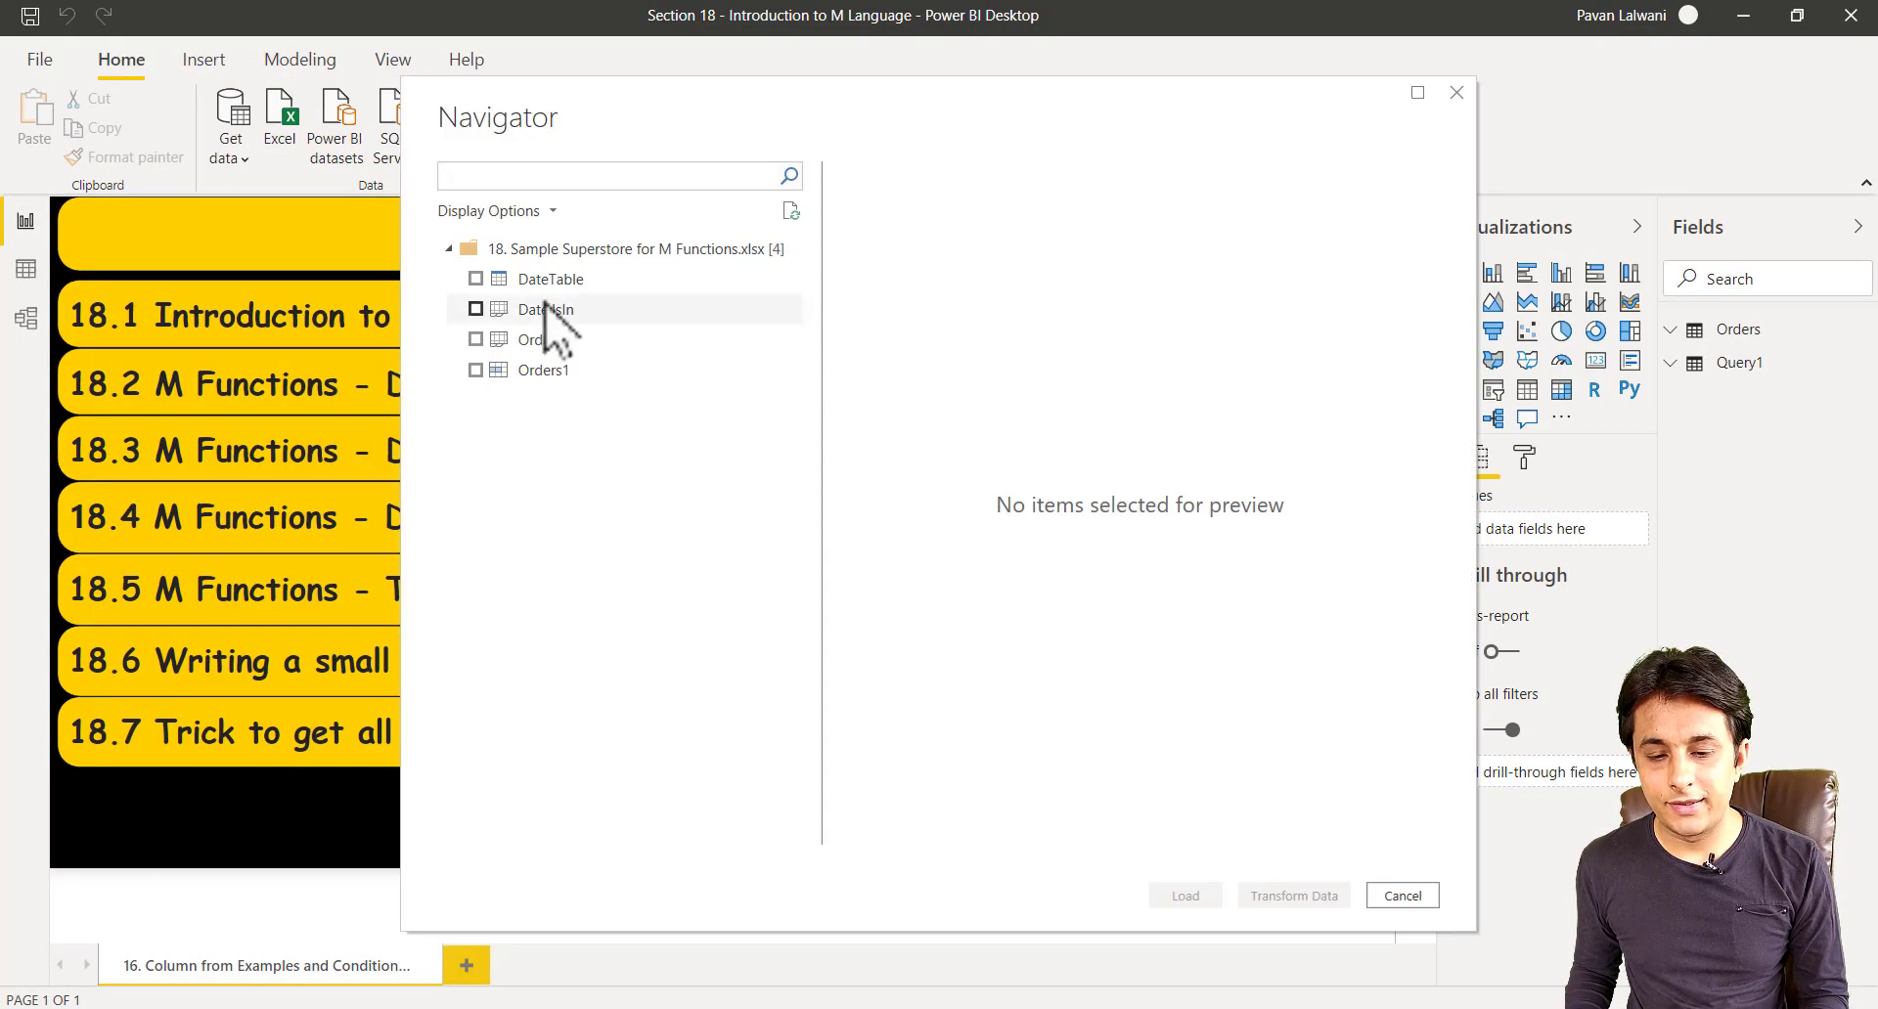
click(476, 278)
click(1311, 895)
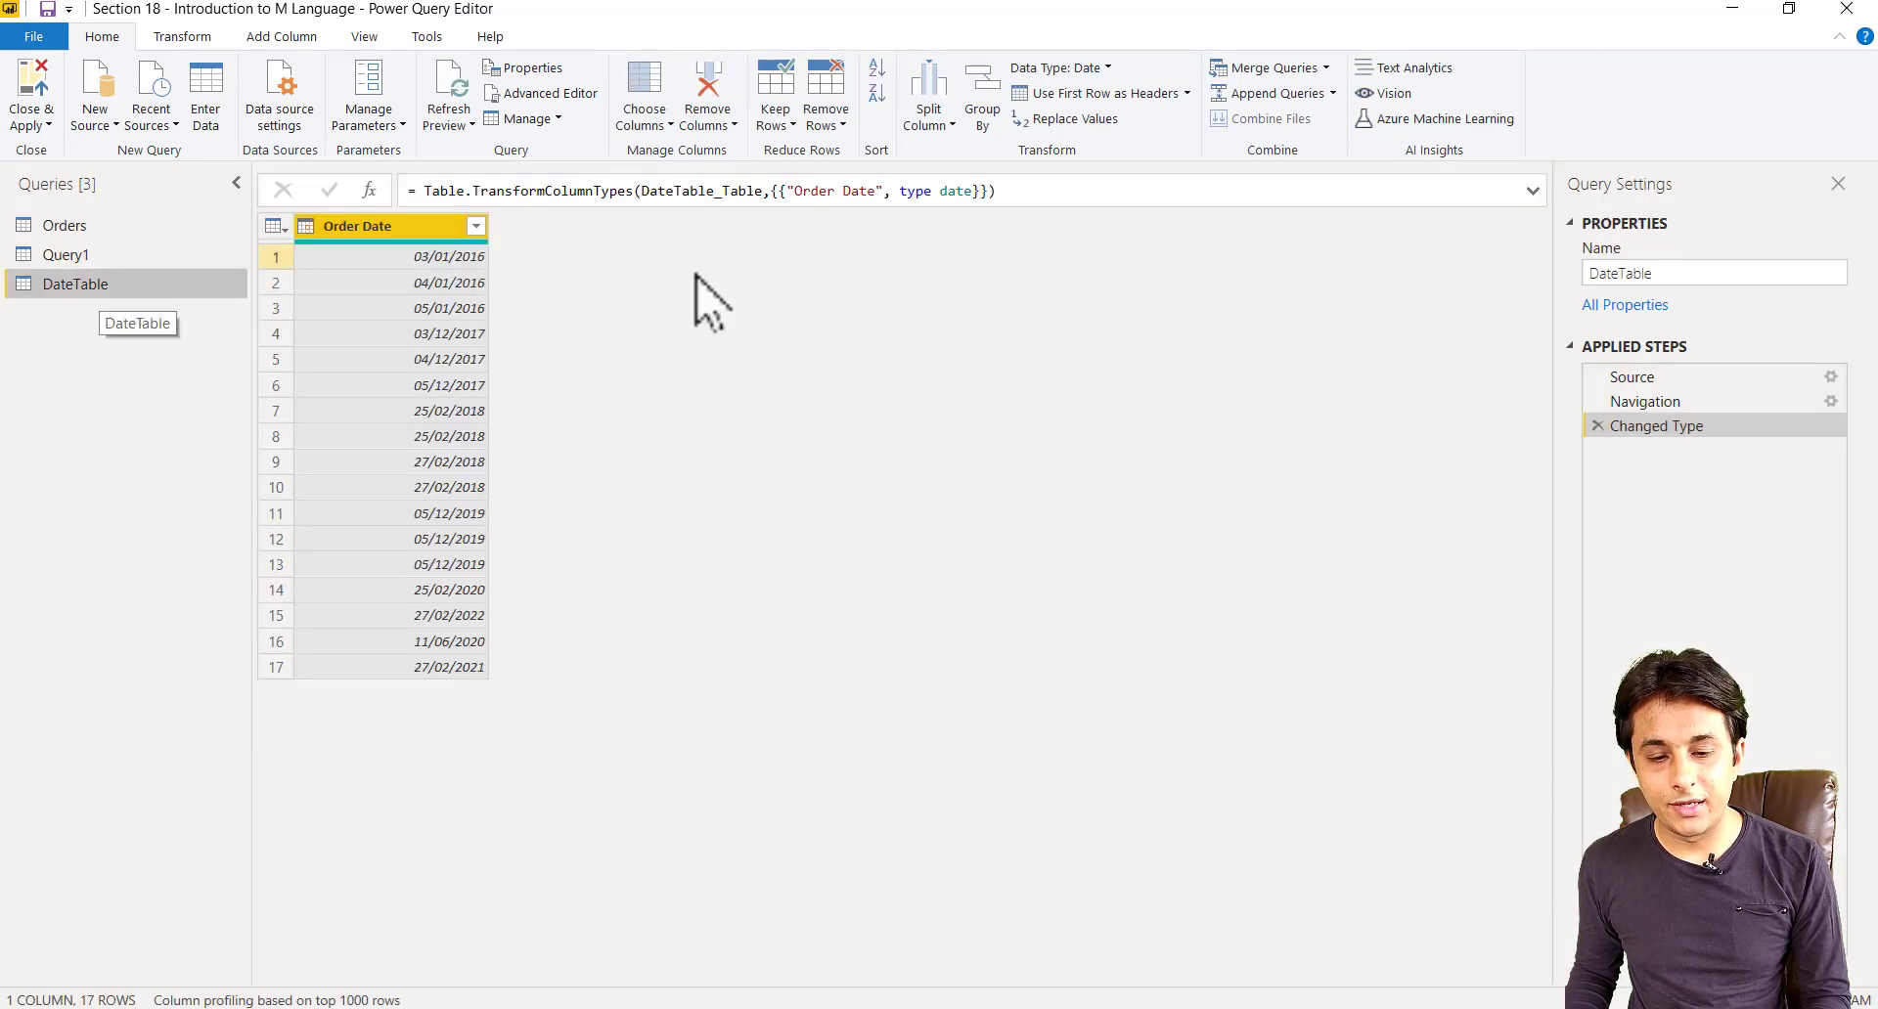
Point out Custom Column and the Applied Steps list, then start a new DateTable custom column.
click(287, 36)
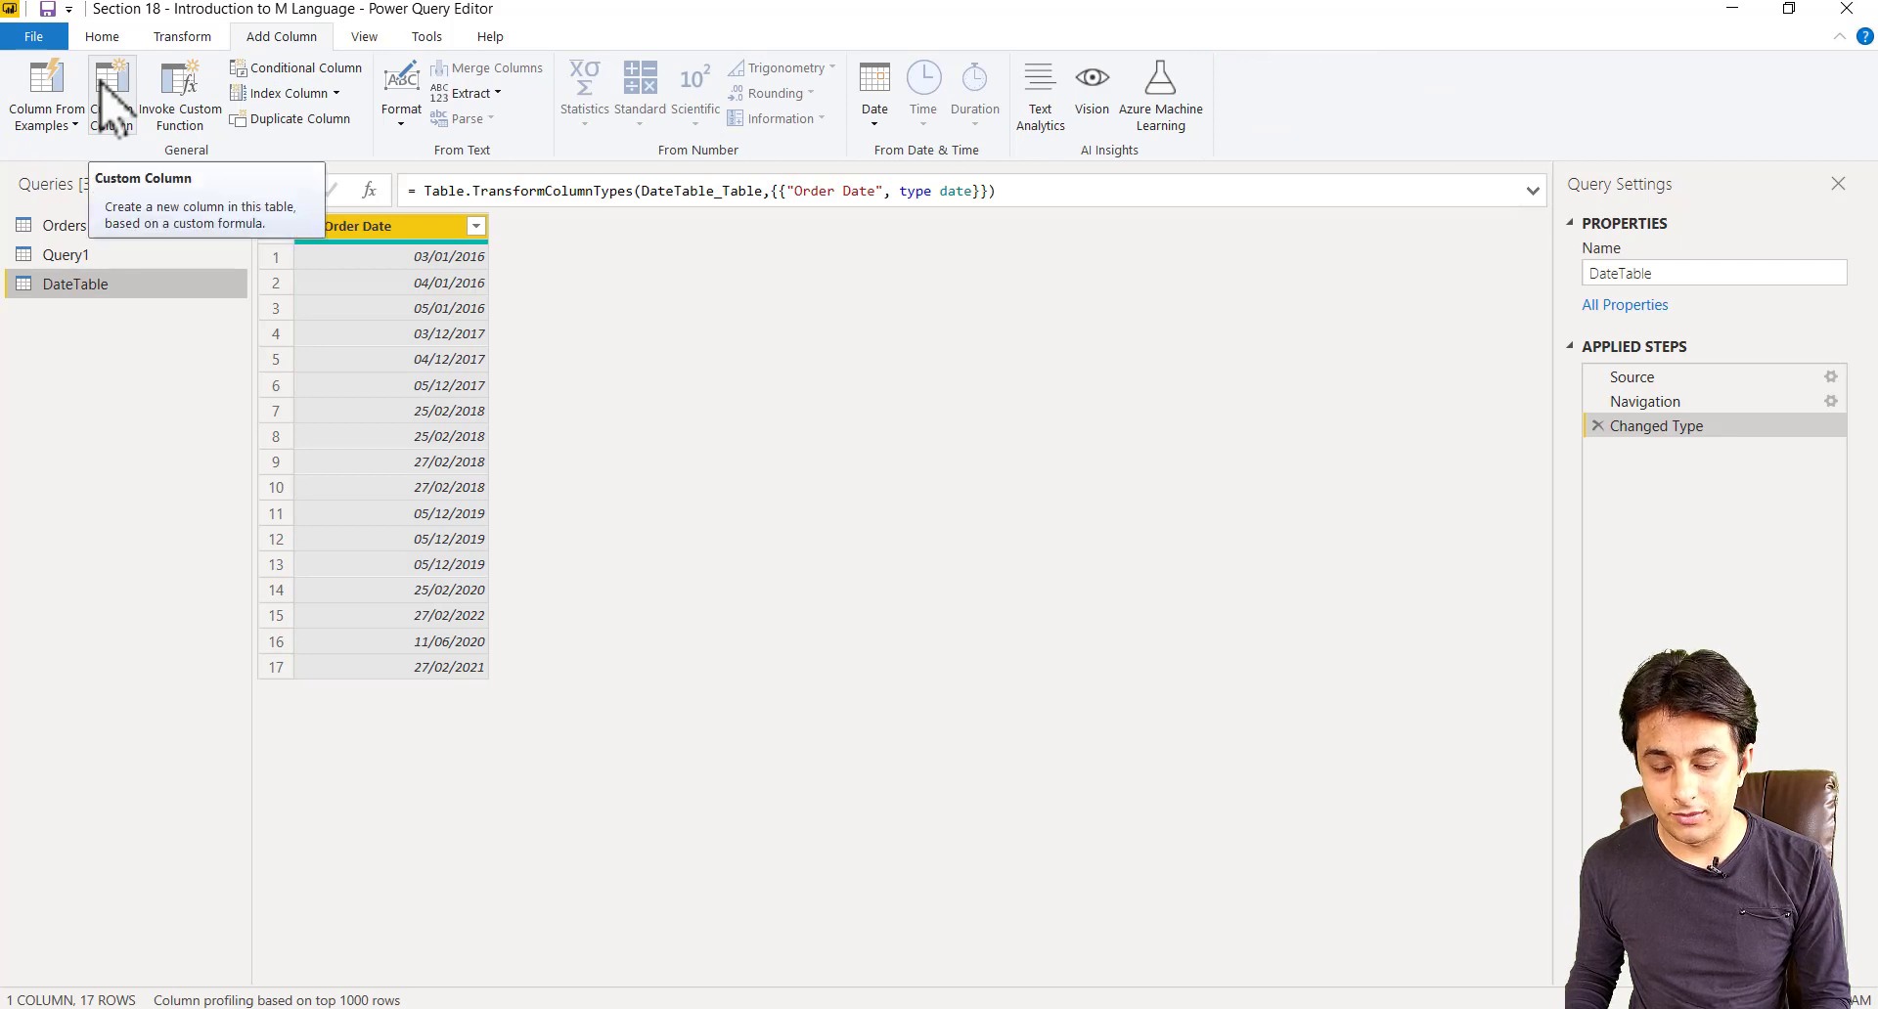
drag(59, 114, 101, 140)
drag(83, 55, 142, 140)
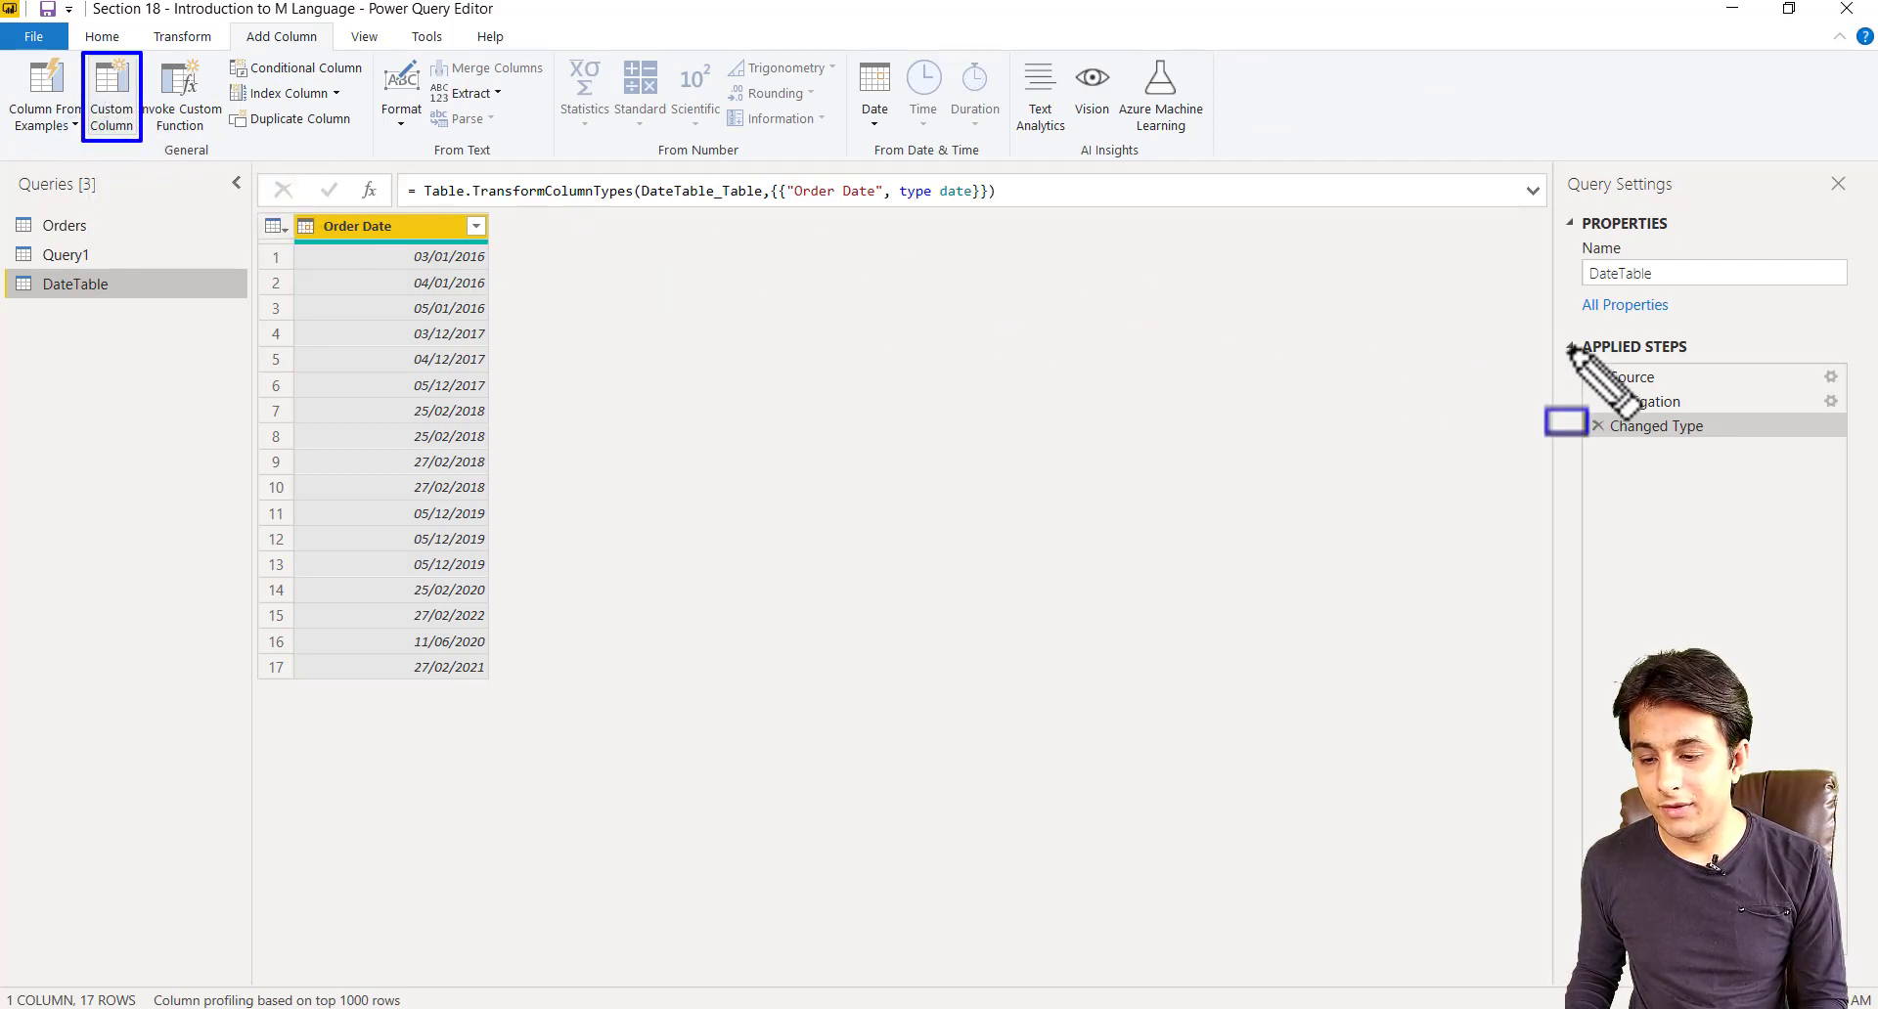
drag(1569, 341, 1854, 463)
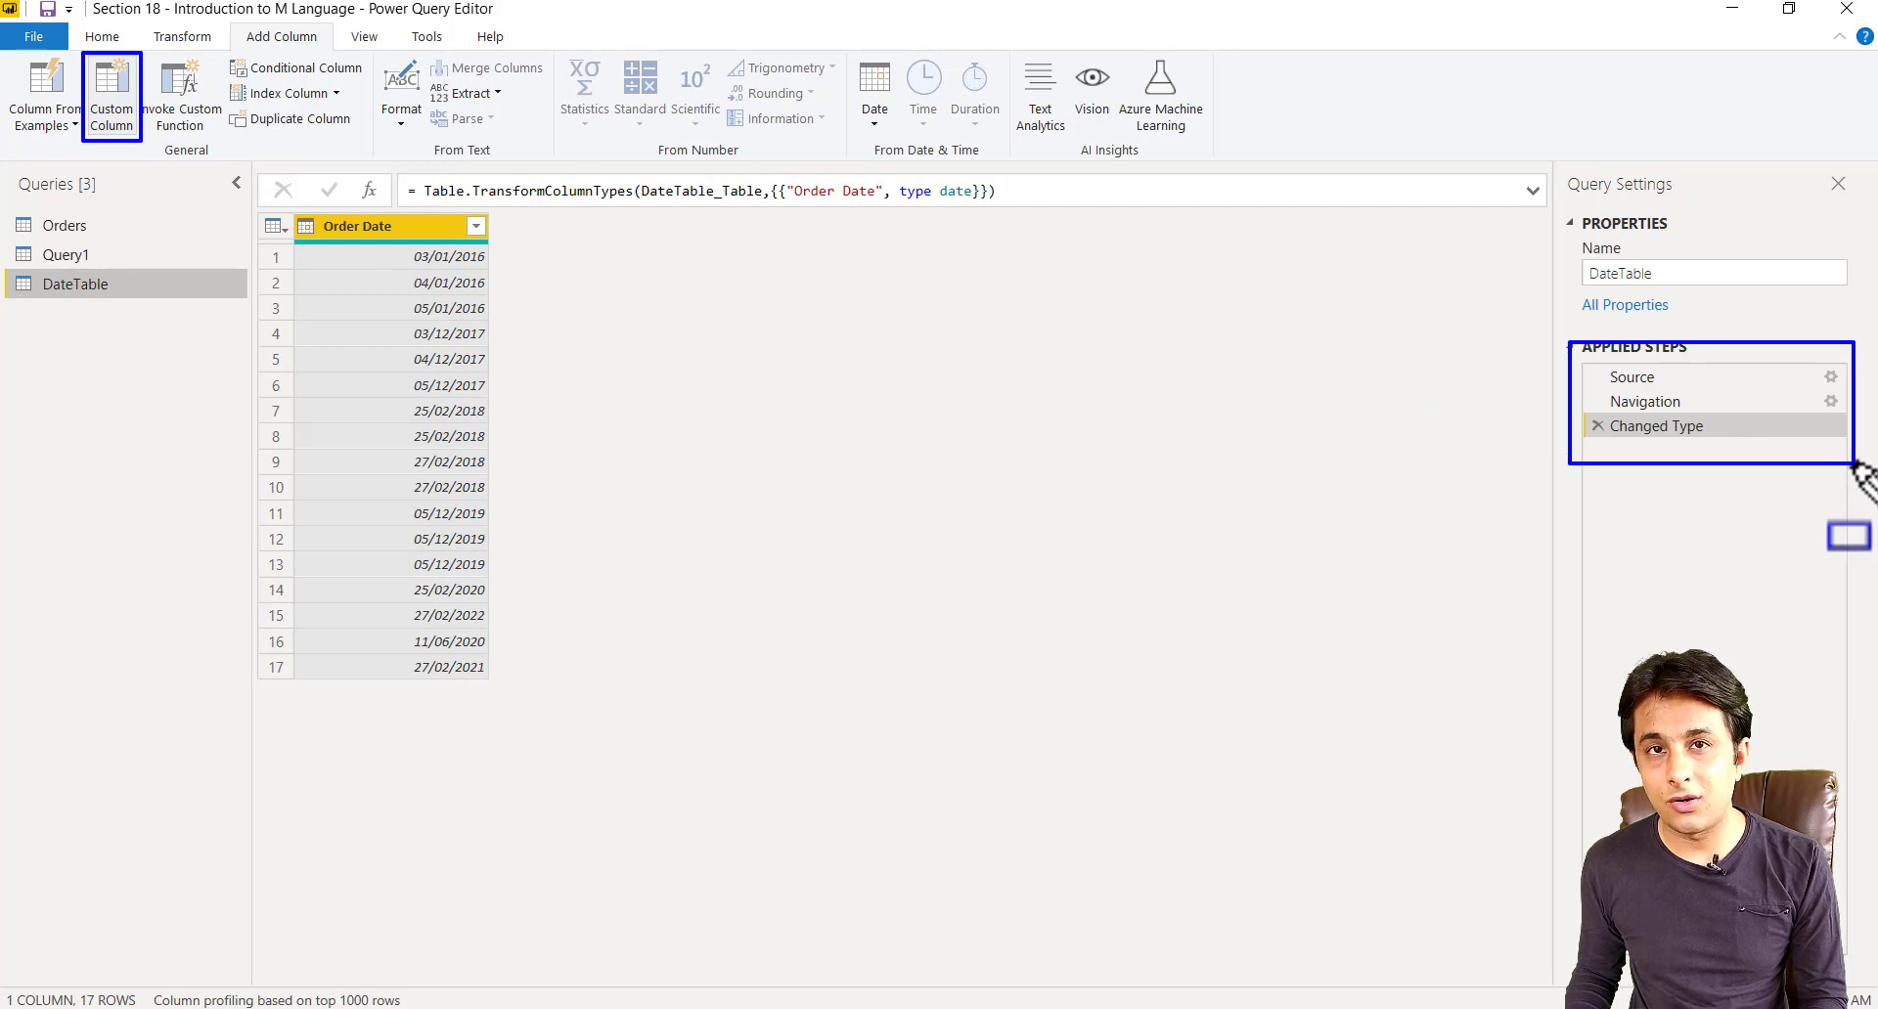
key(Escape)
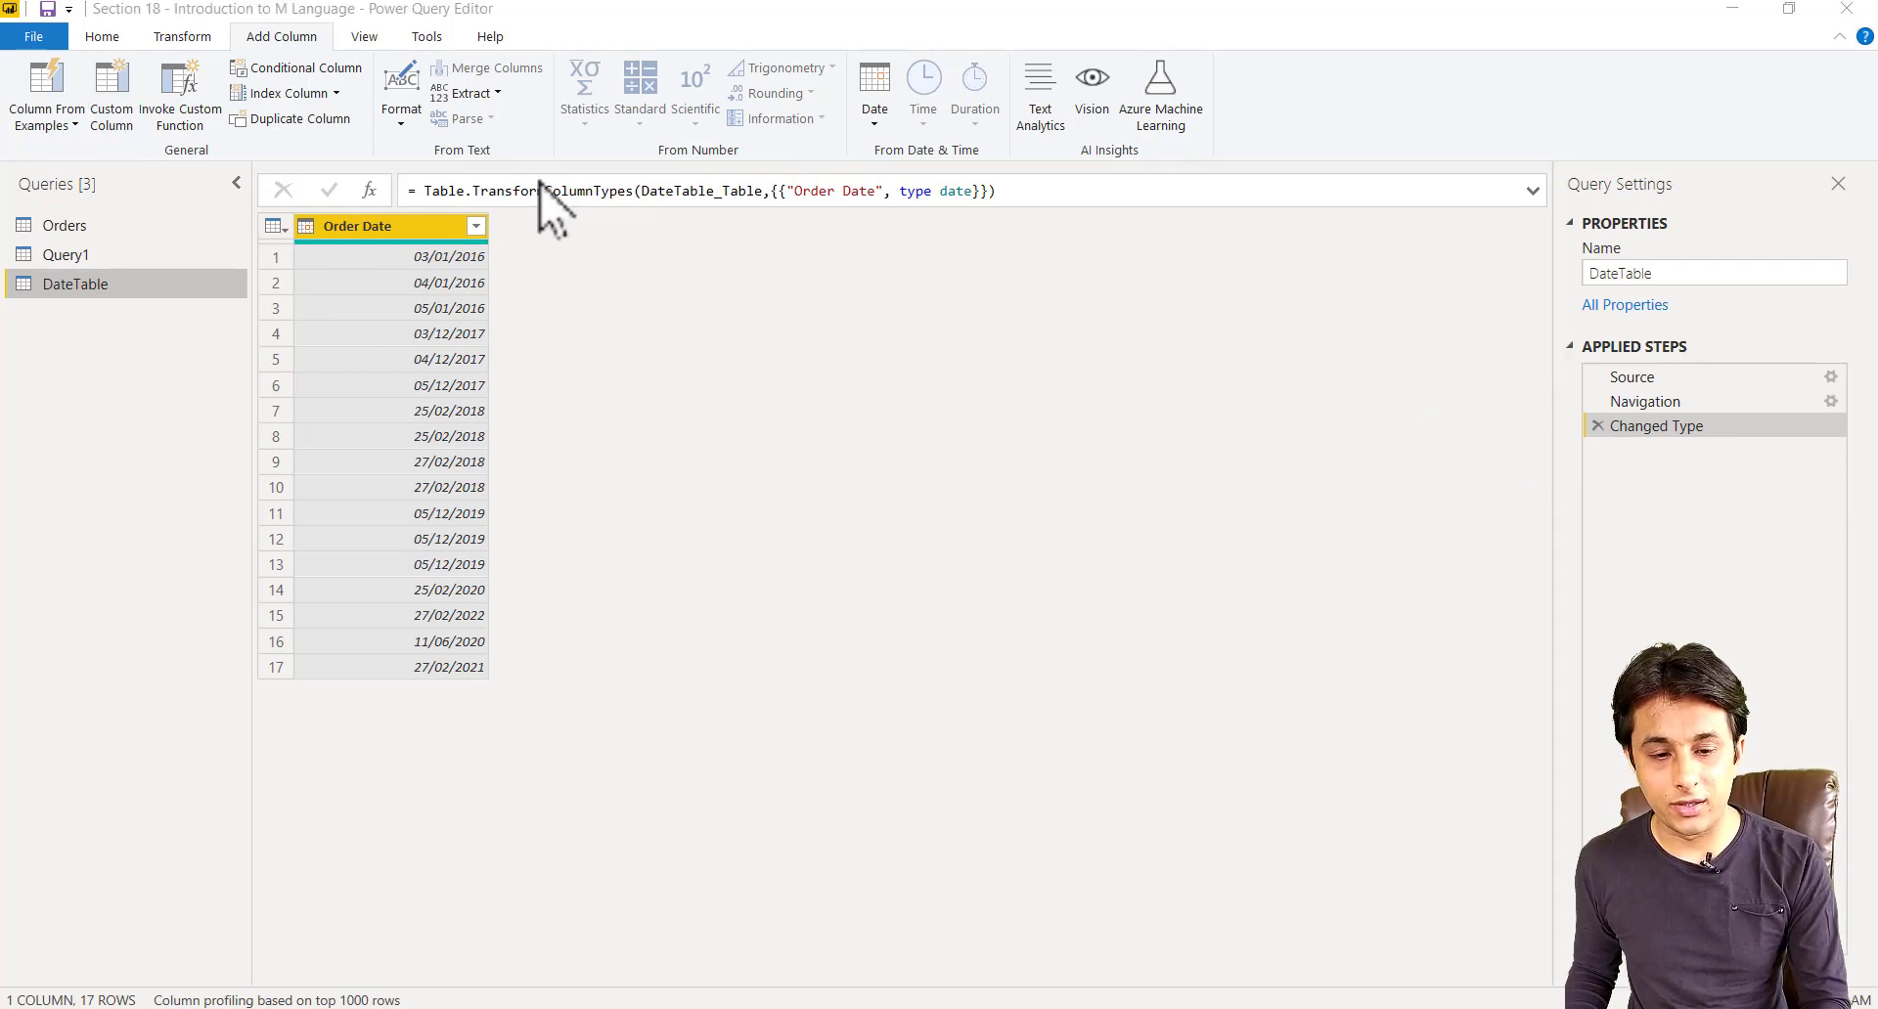
click(107, 78)
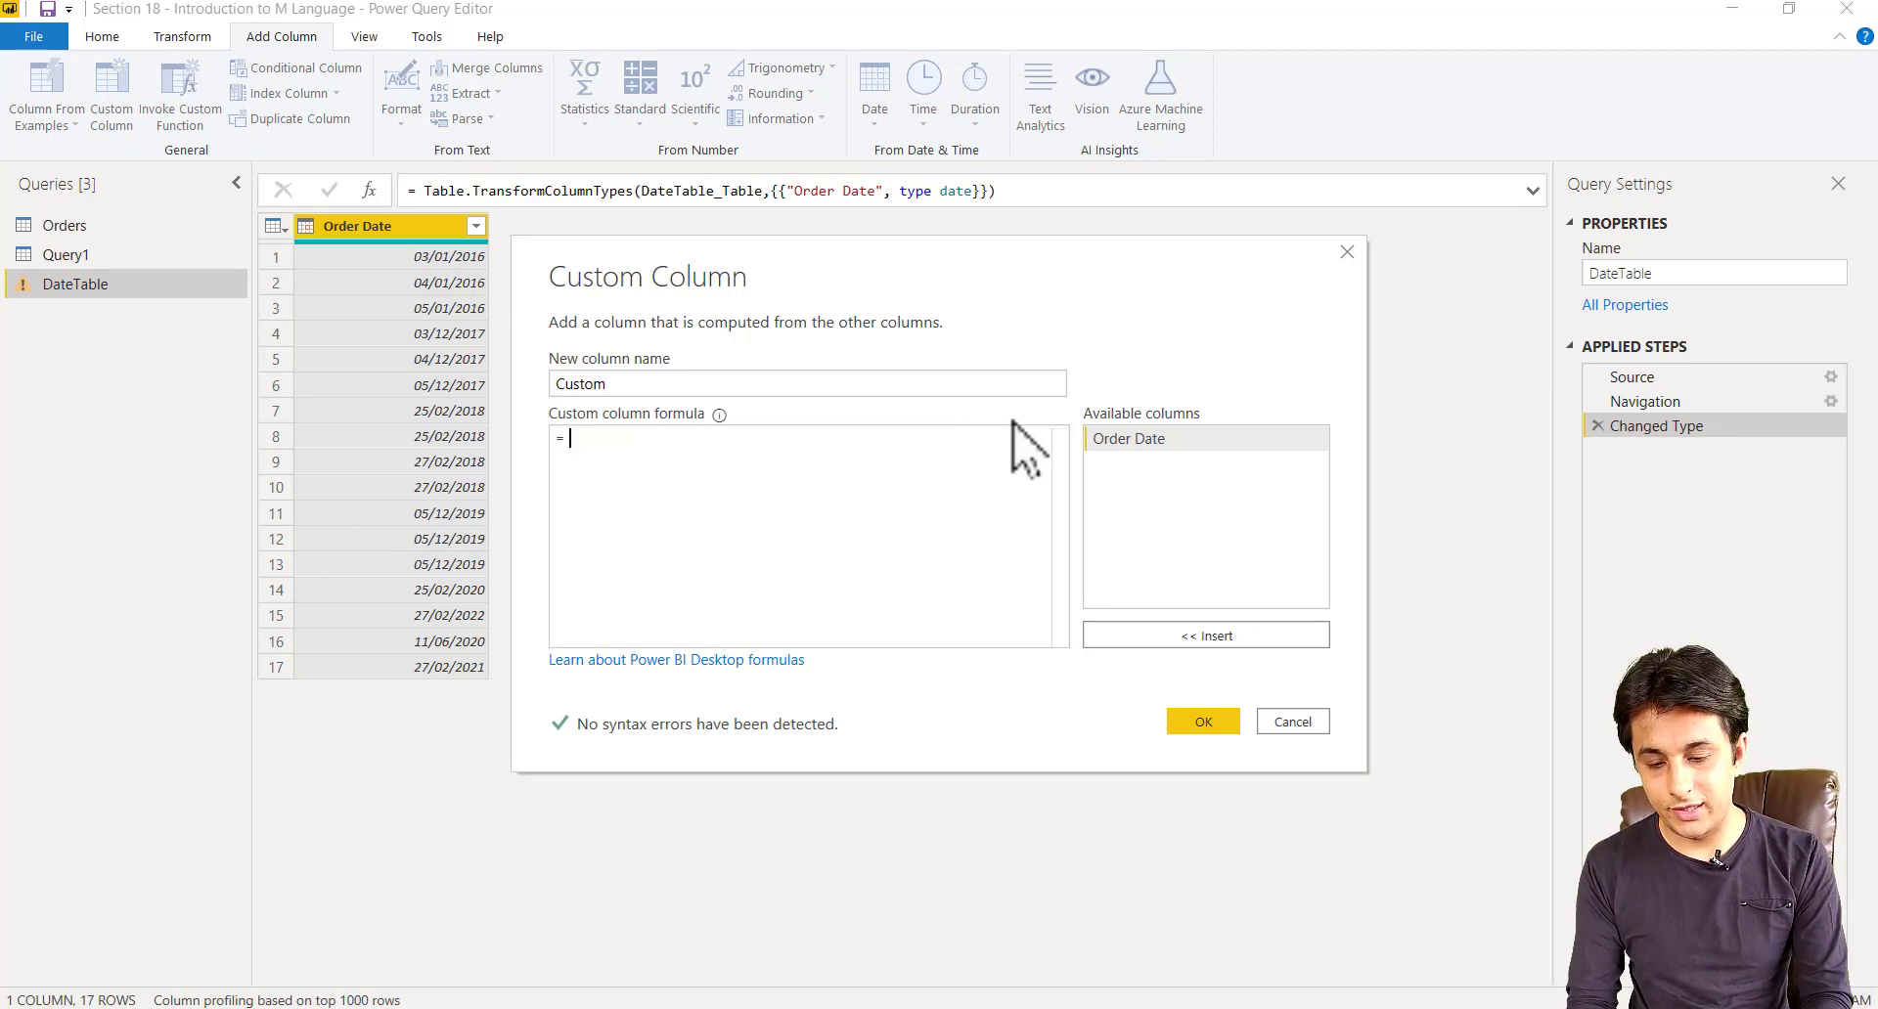
After trying Date. and text, enter Number in the formula to list the Number functions.
text(Date.)
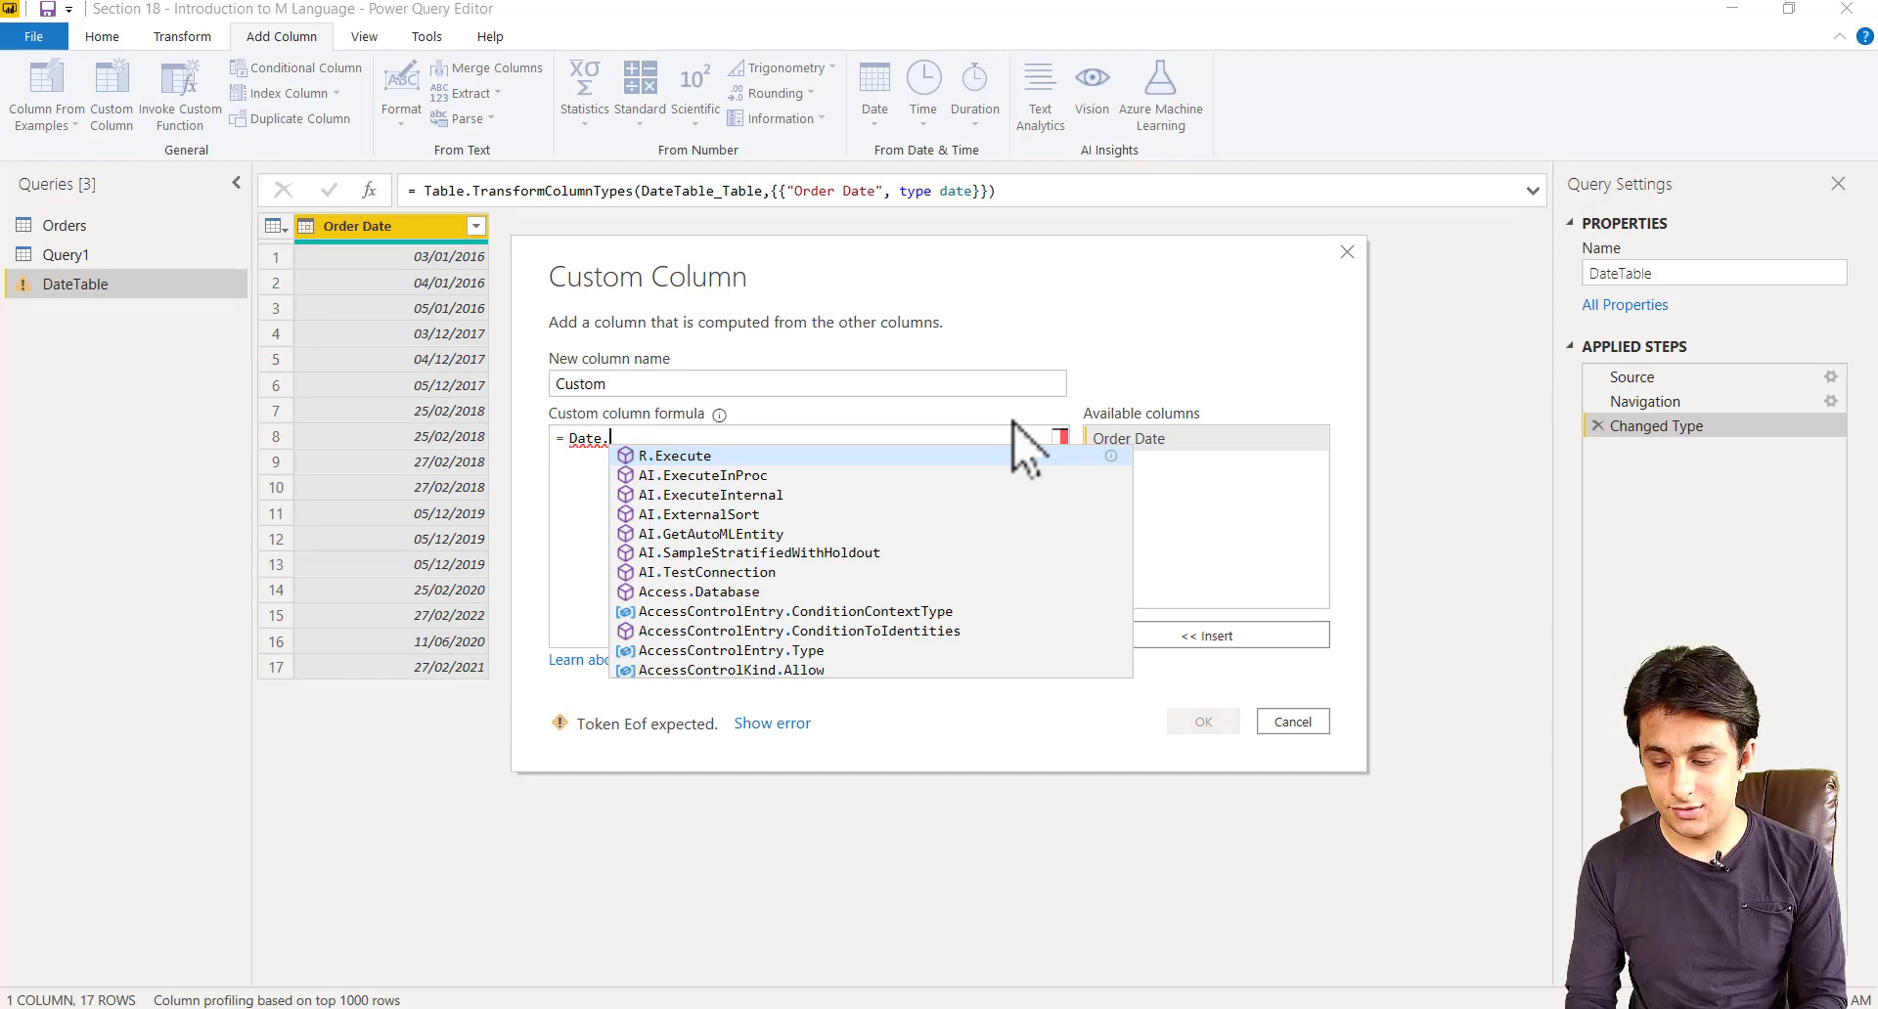
key(BackSpace)
key(BackSpace)
key(BackSpace)
key(BackSpace)
key(BackSpace)
text(tex)
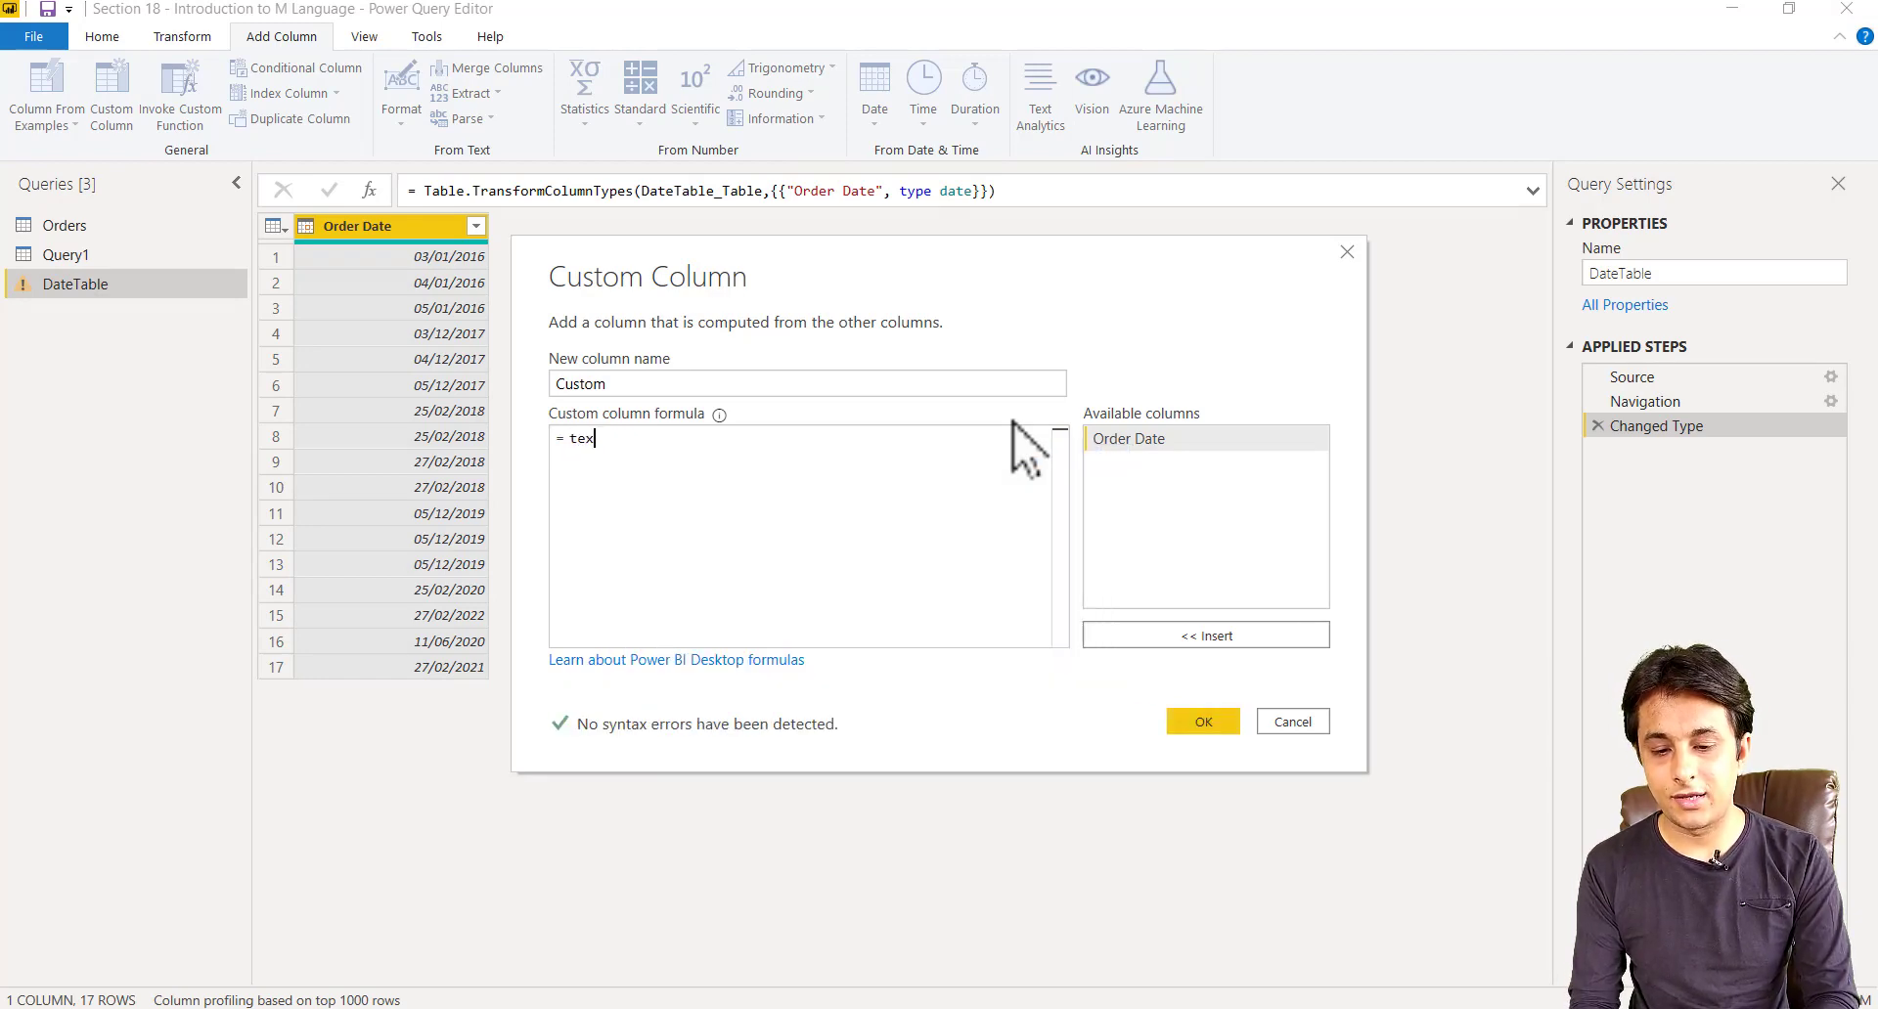
text(t)
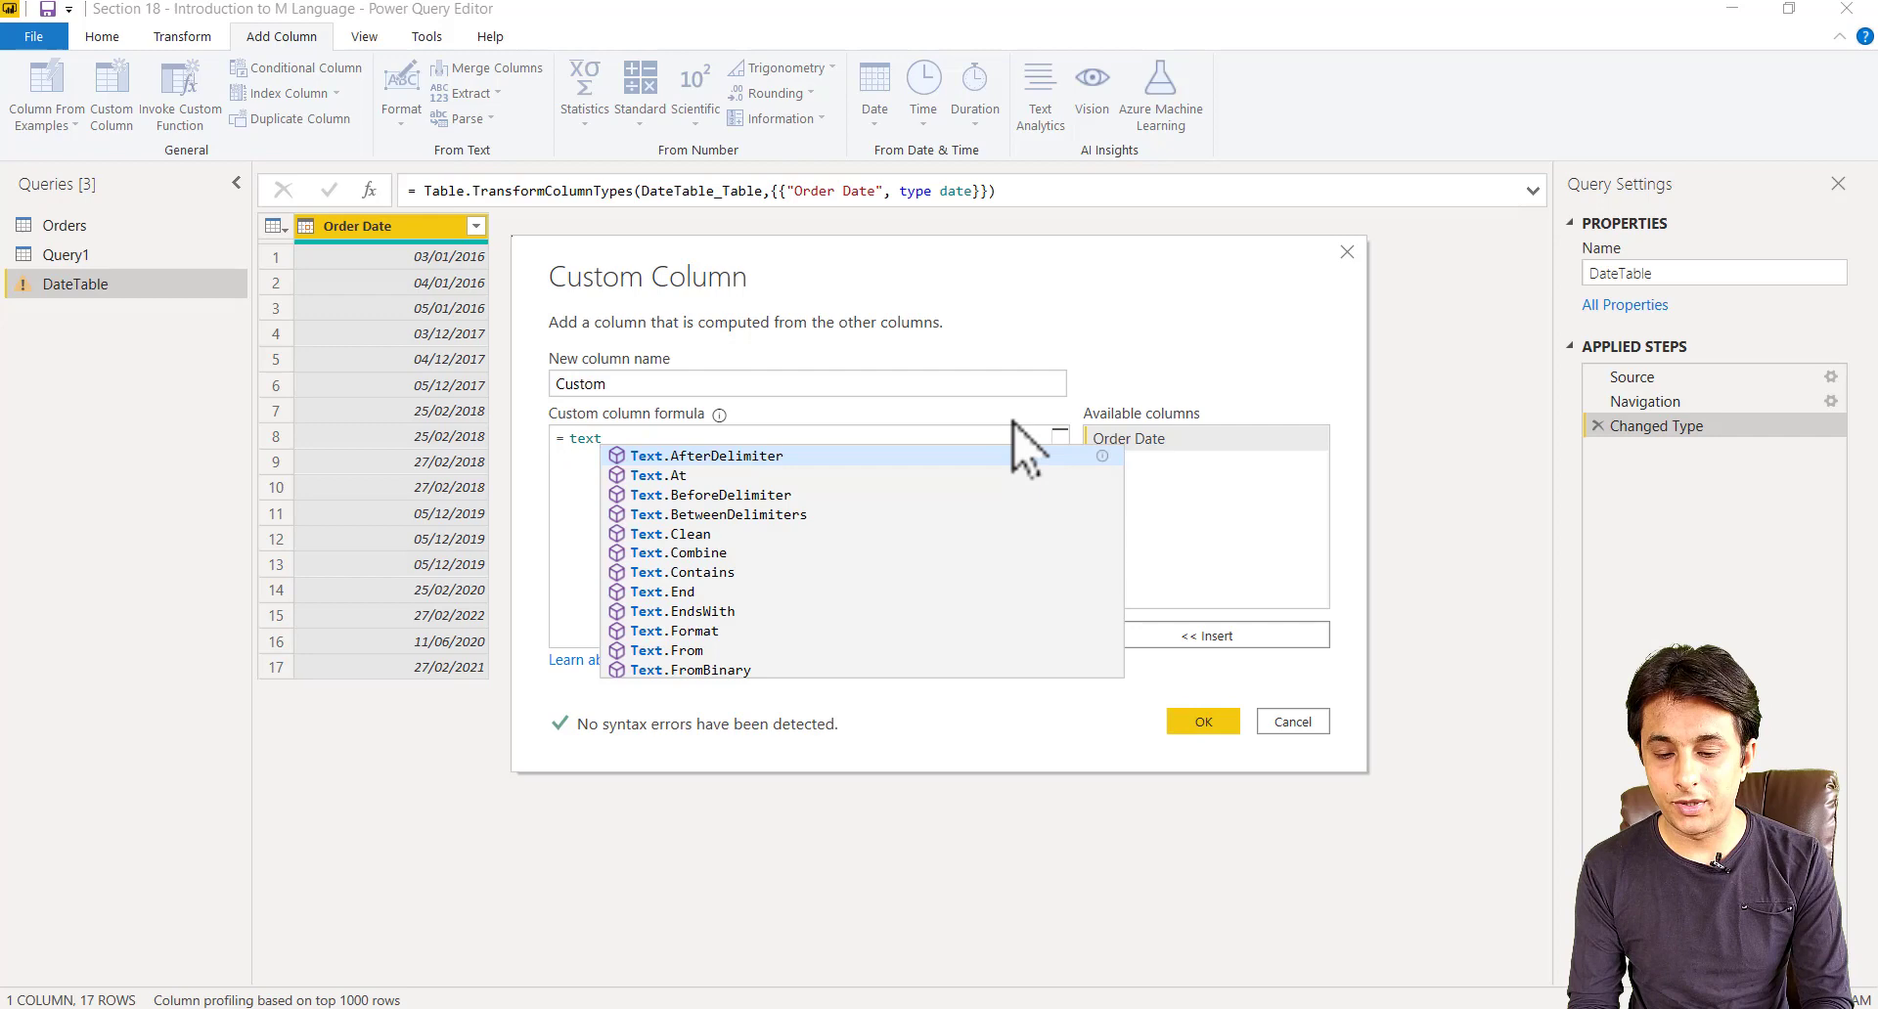
key(BackSpace)
key(BackSpace)
key(BackSpace)
key(BackSpace)
text(Number)
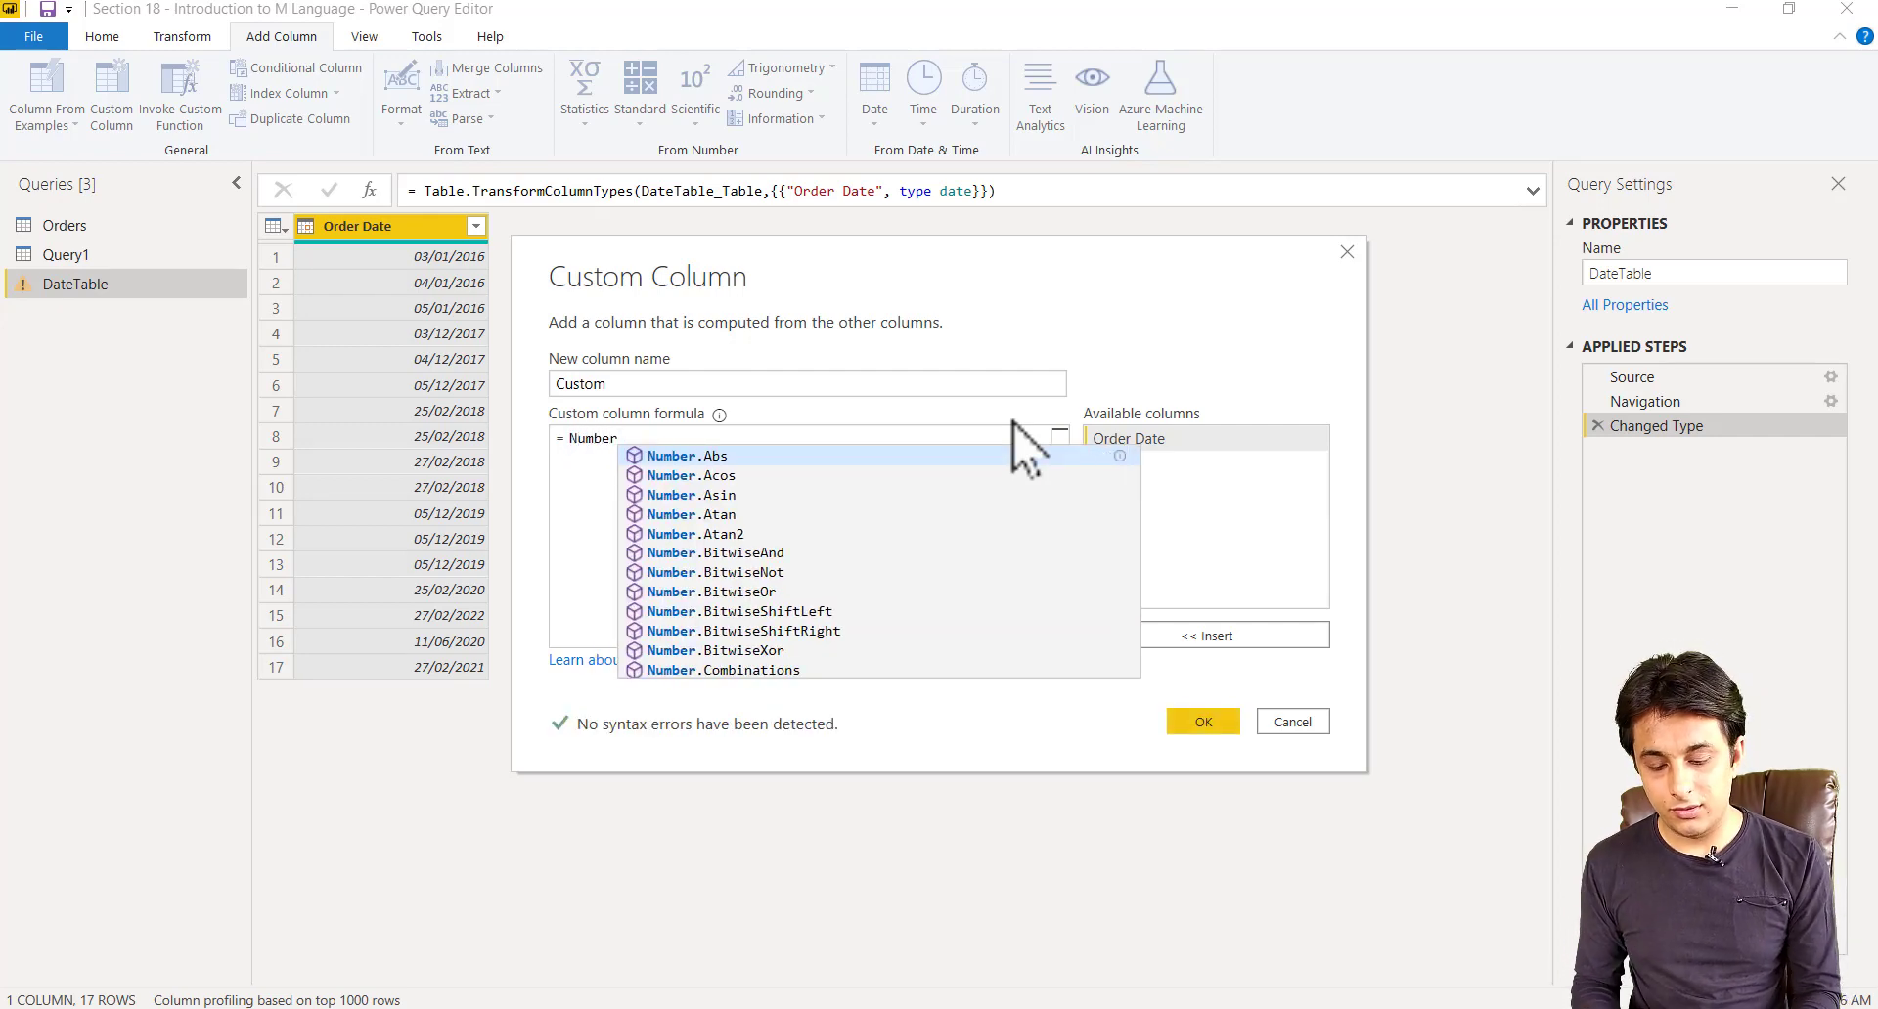
mouse_move(614, 436)
mouse_down()
mouse_move(775, 629)
mouse_move(924, 677)
mouse_up()
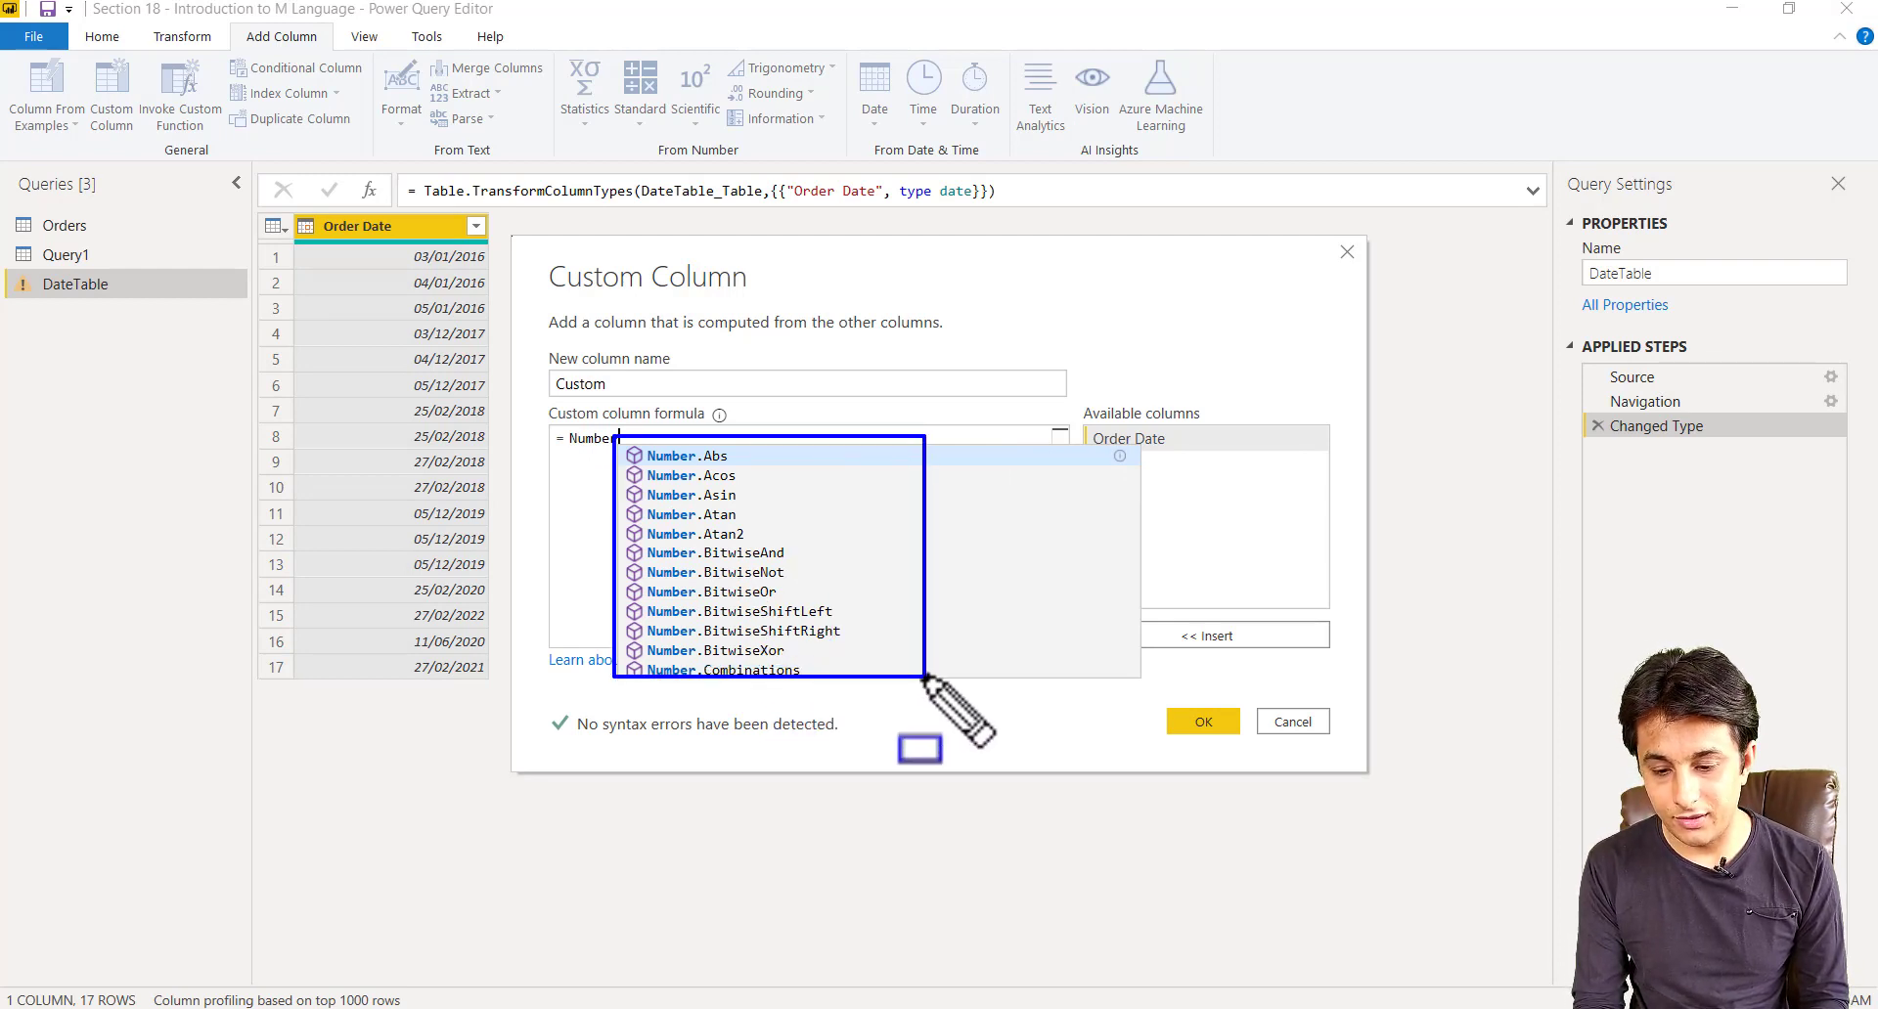
key(super+plus)
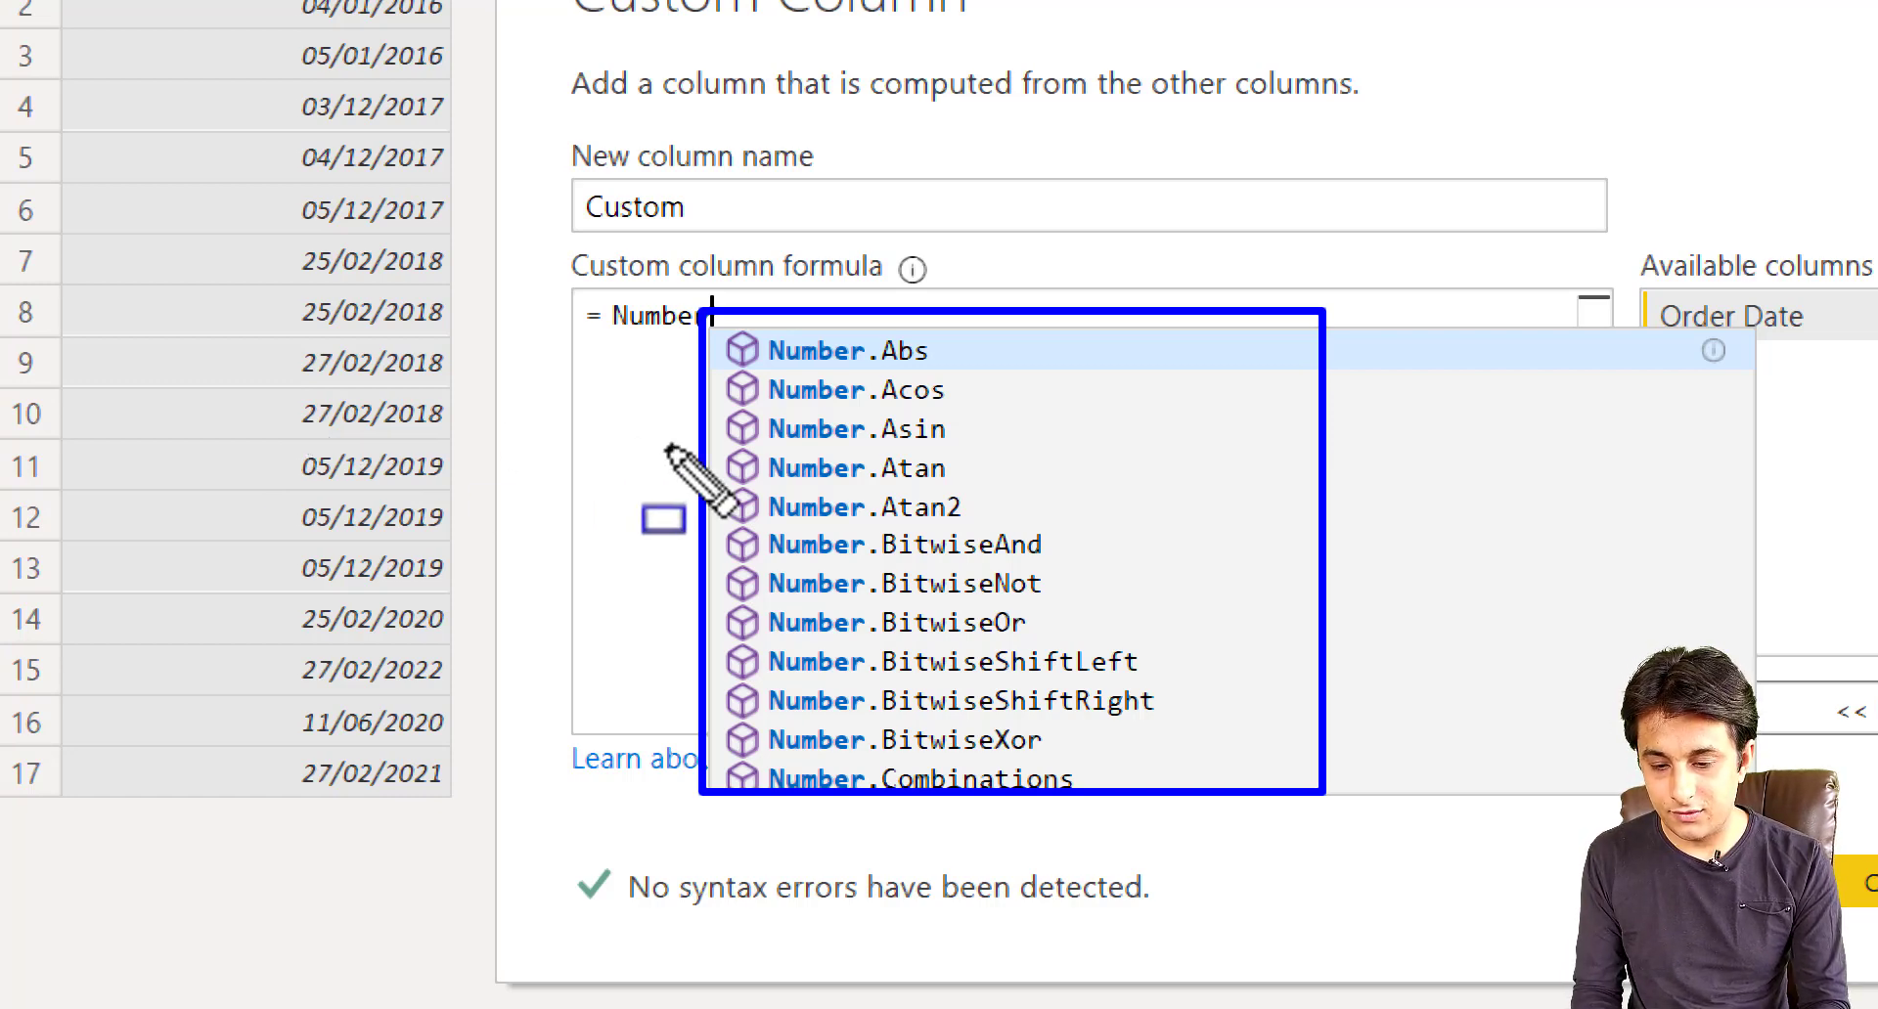
Replace Number with DateIsInP, compare the Current/Next/Previous suggestions, and choose Date.IsInPreviousYear.
key(Escape)
key(Escape)
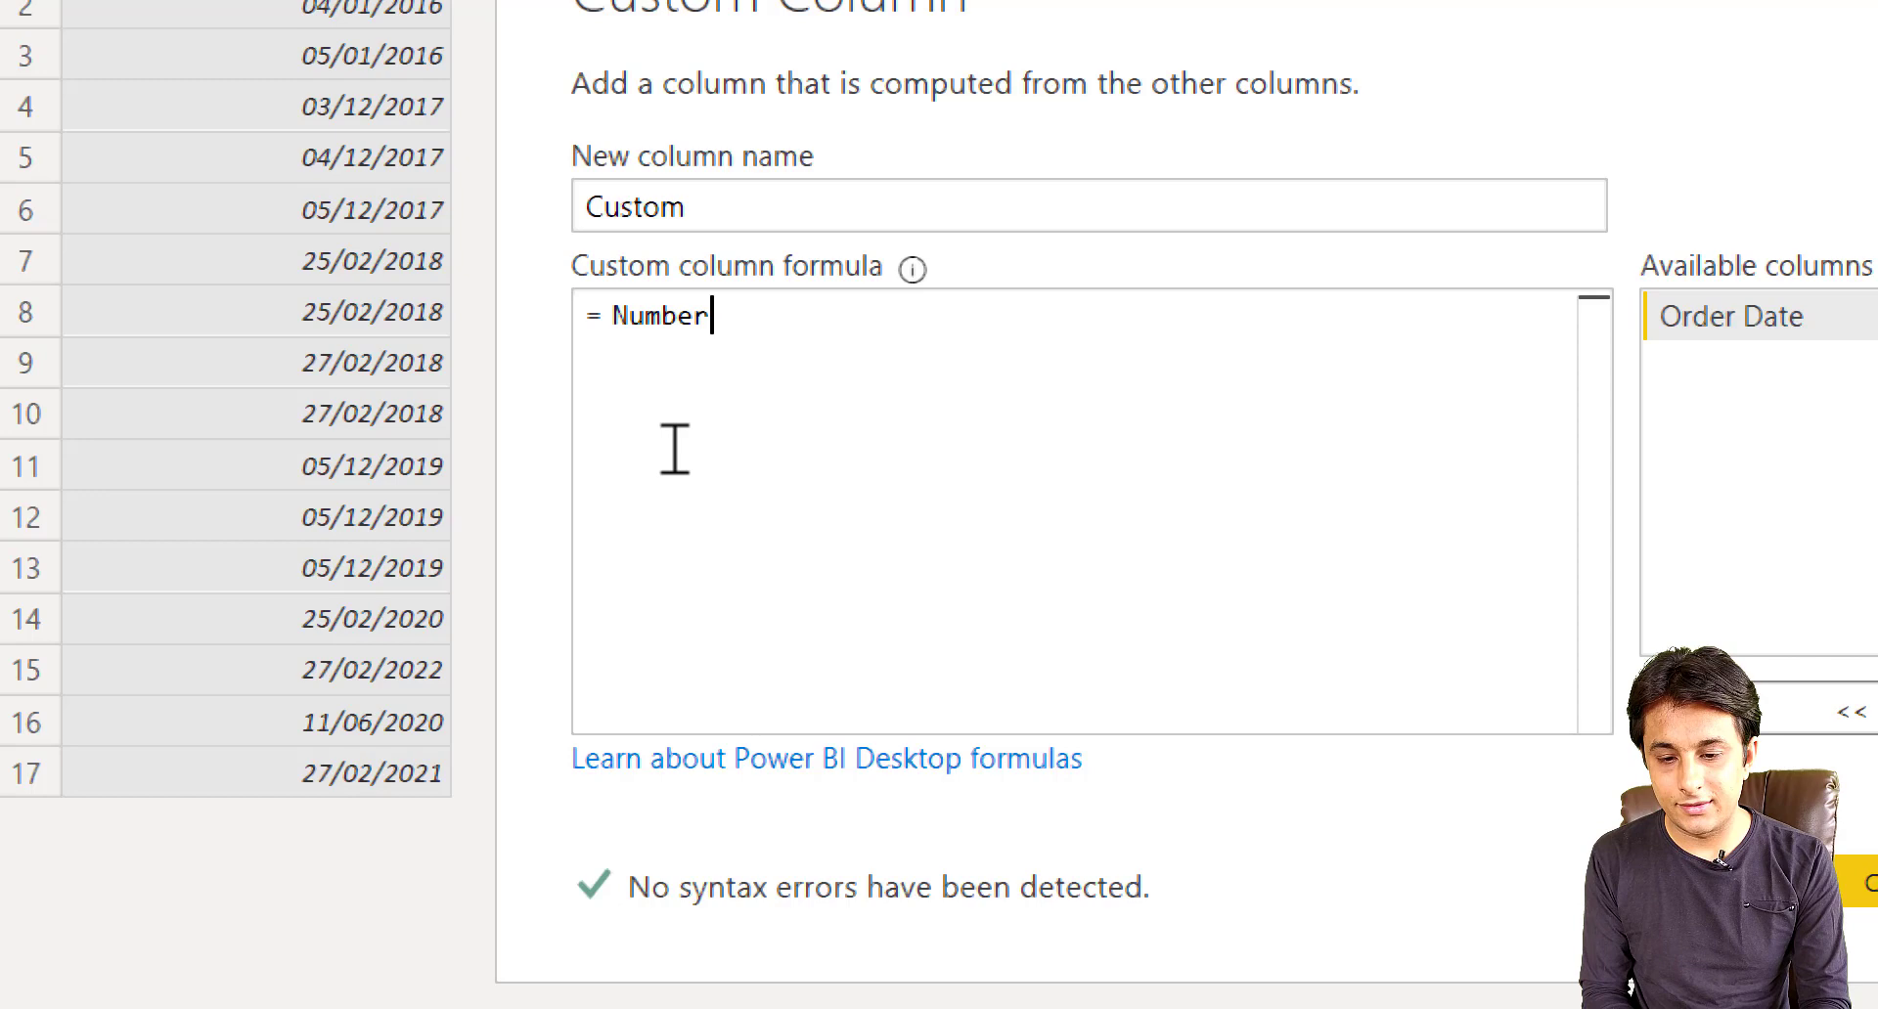
key(BackSpace)
key(BackSpace)
key(BackSpace)
key(BackSpace)
key(BackSpace)
key(BackSpace)
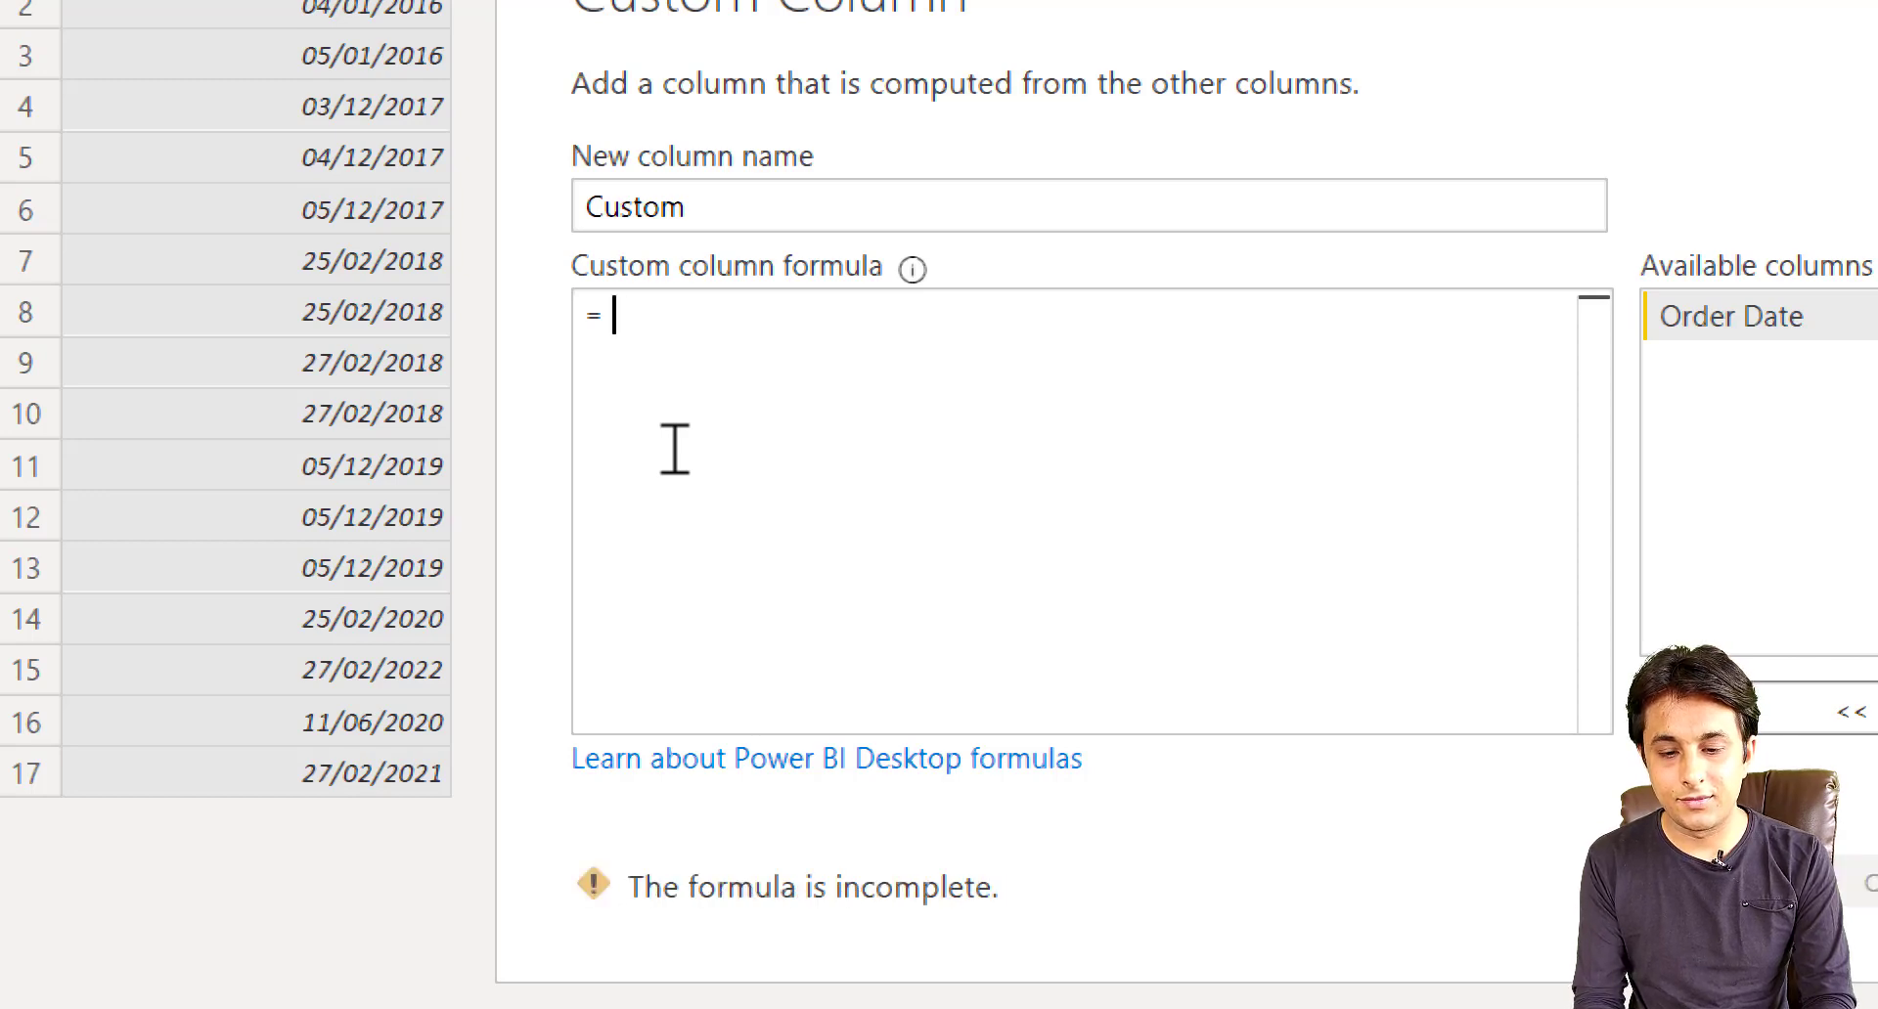
text(Date)
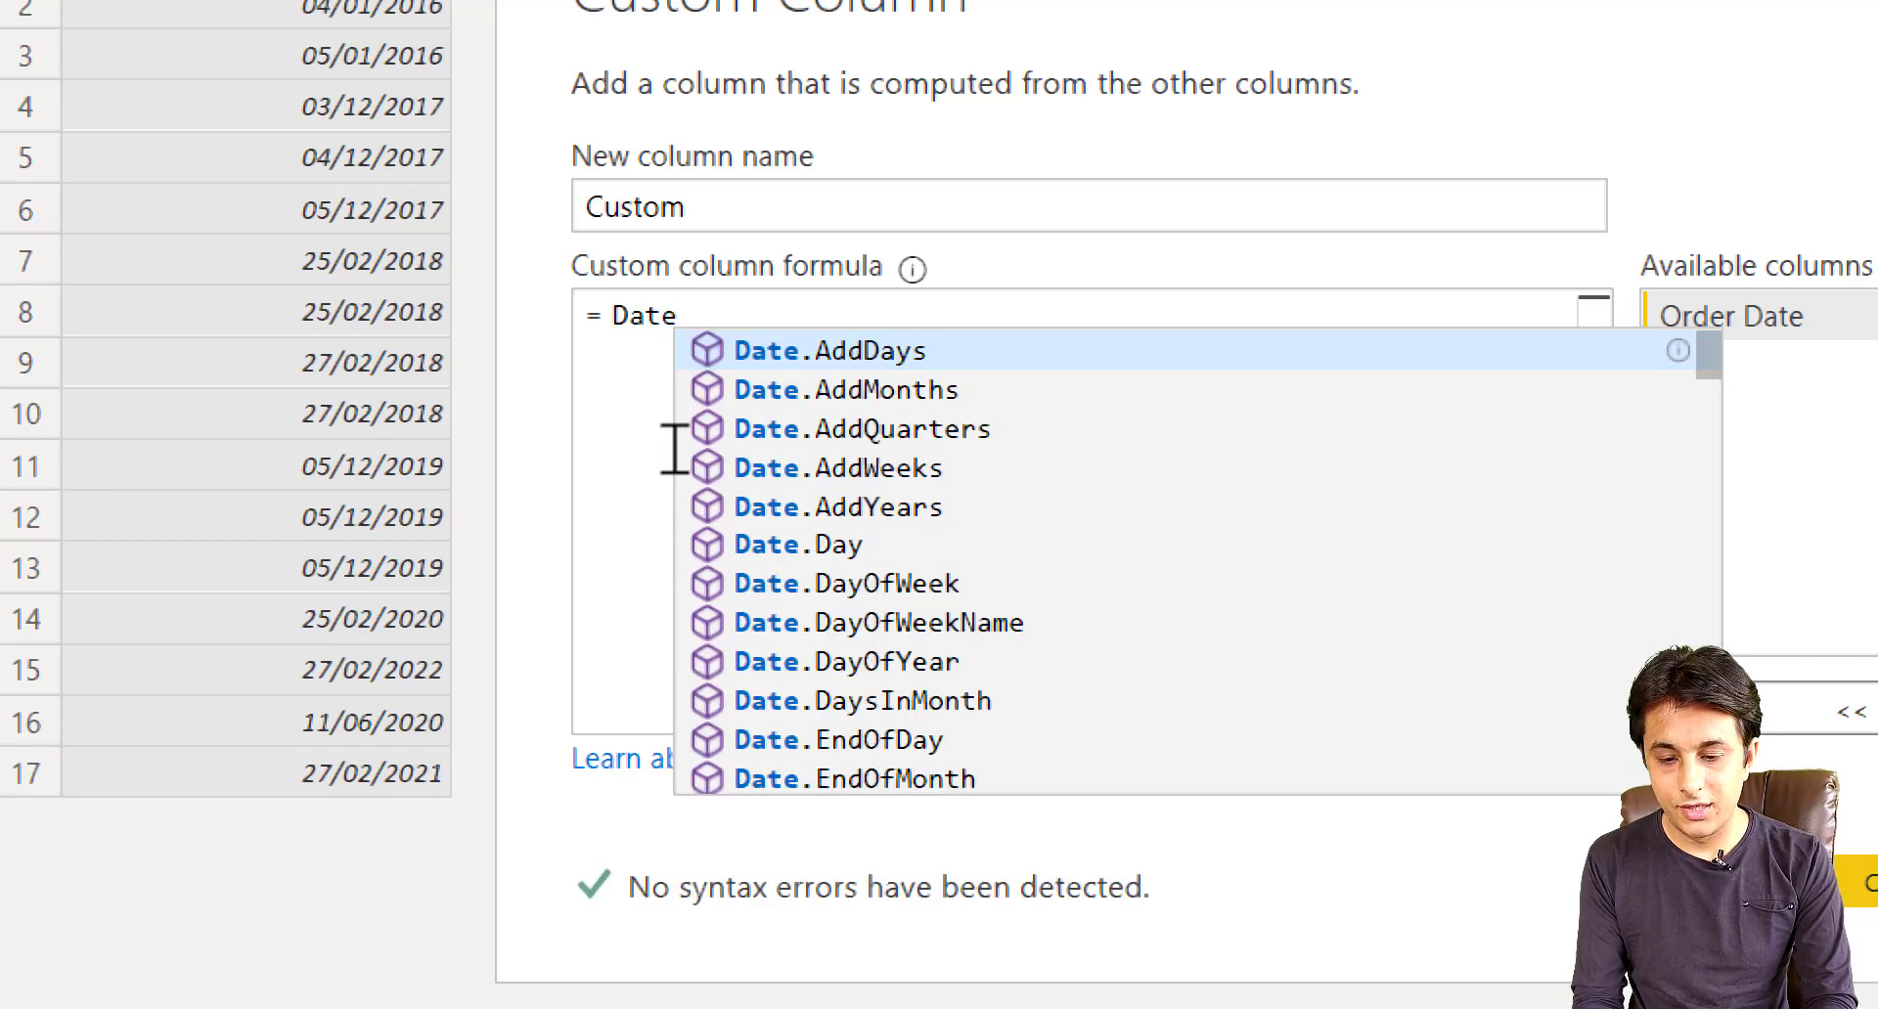
text(IsIn)
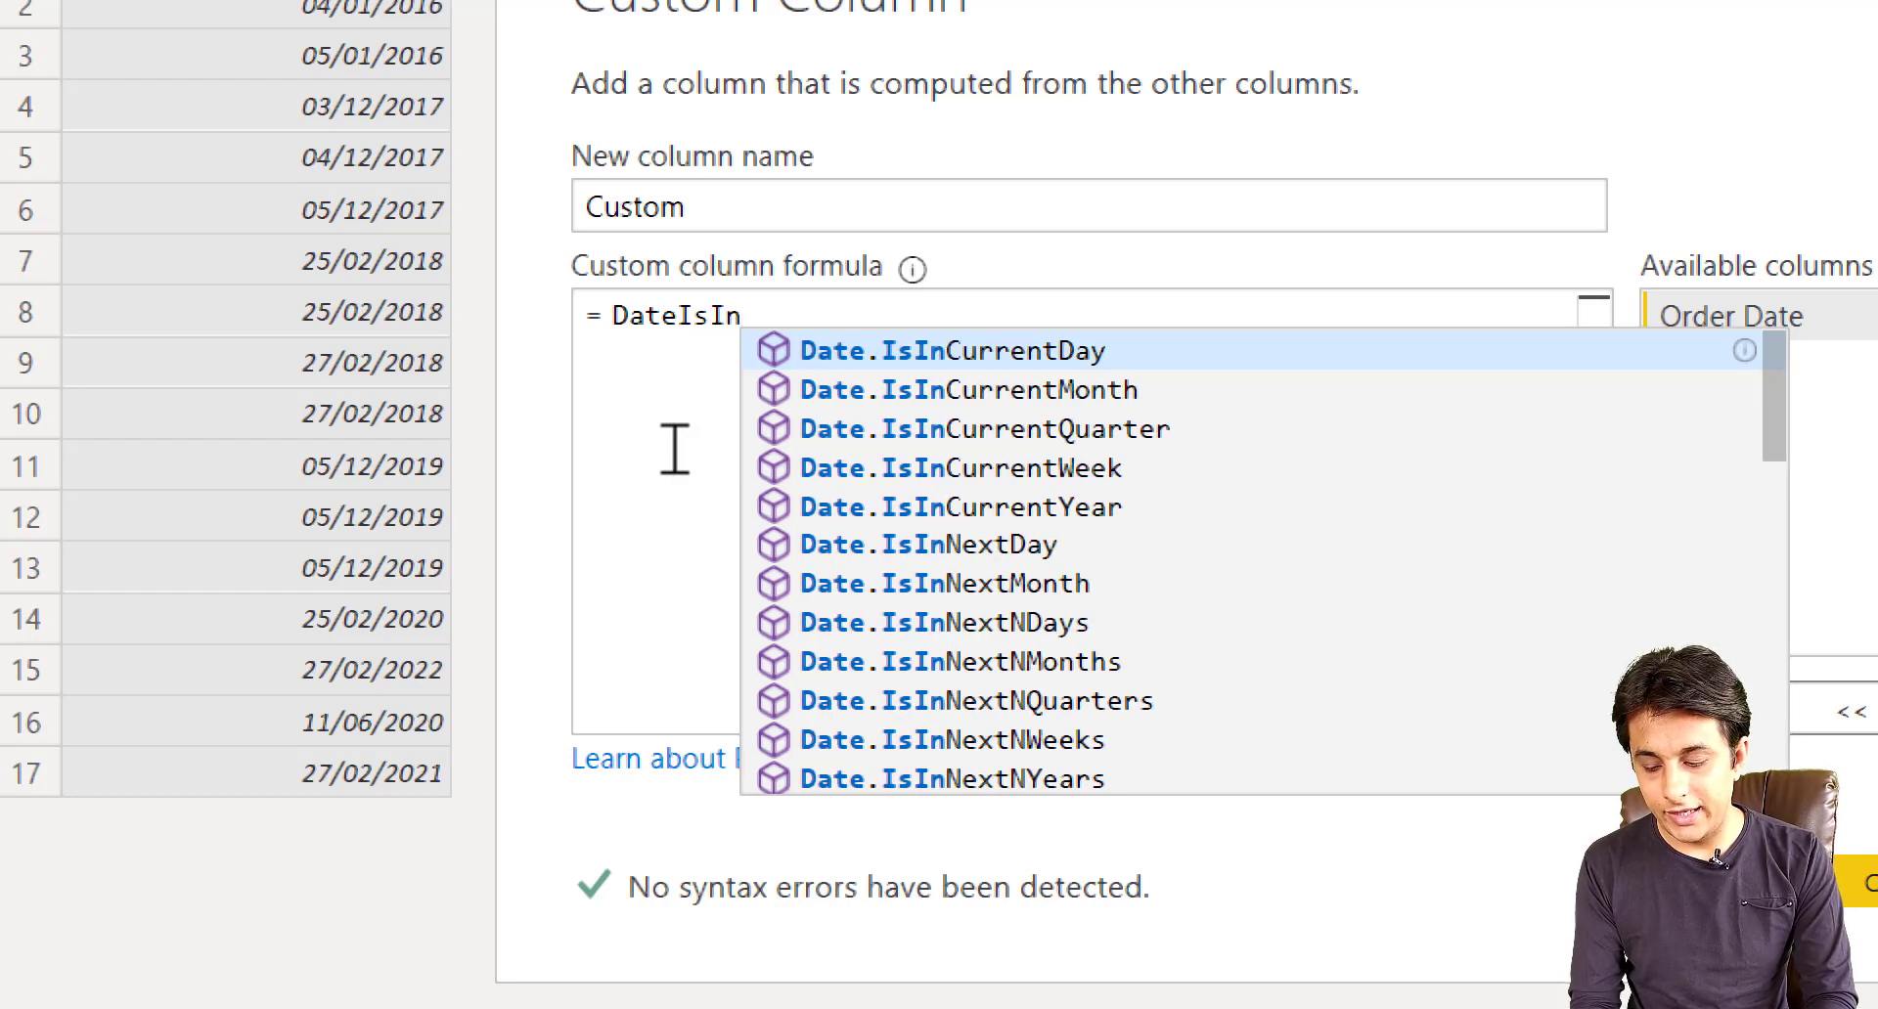
text(P)
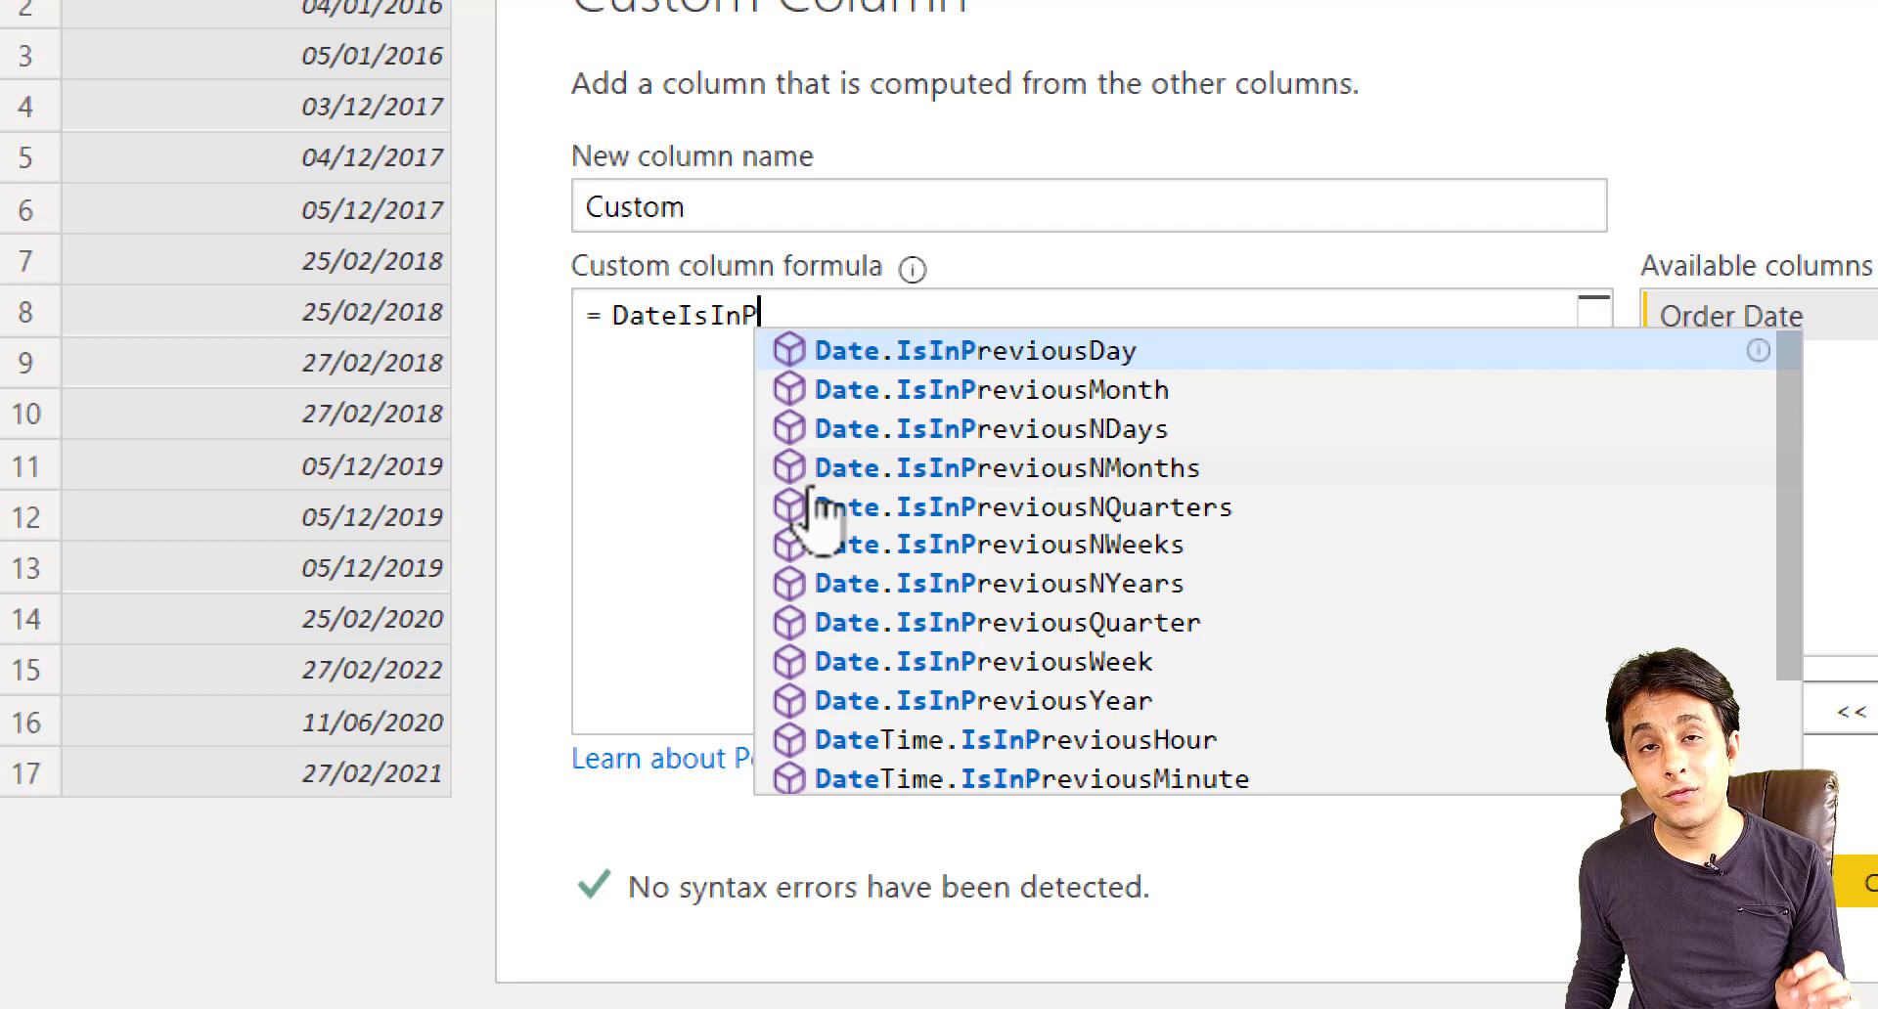
key(BackSpace)
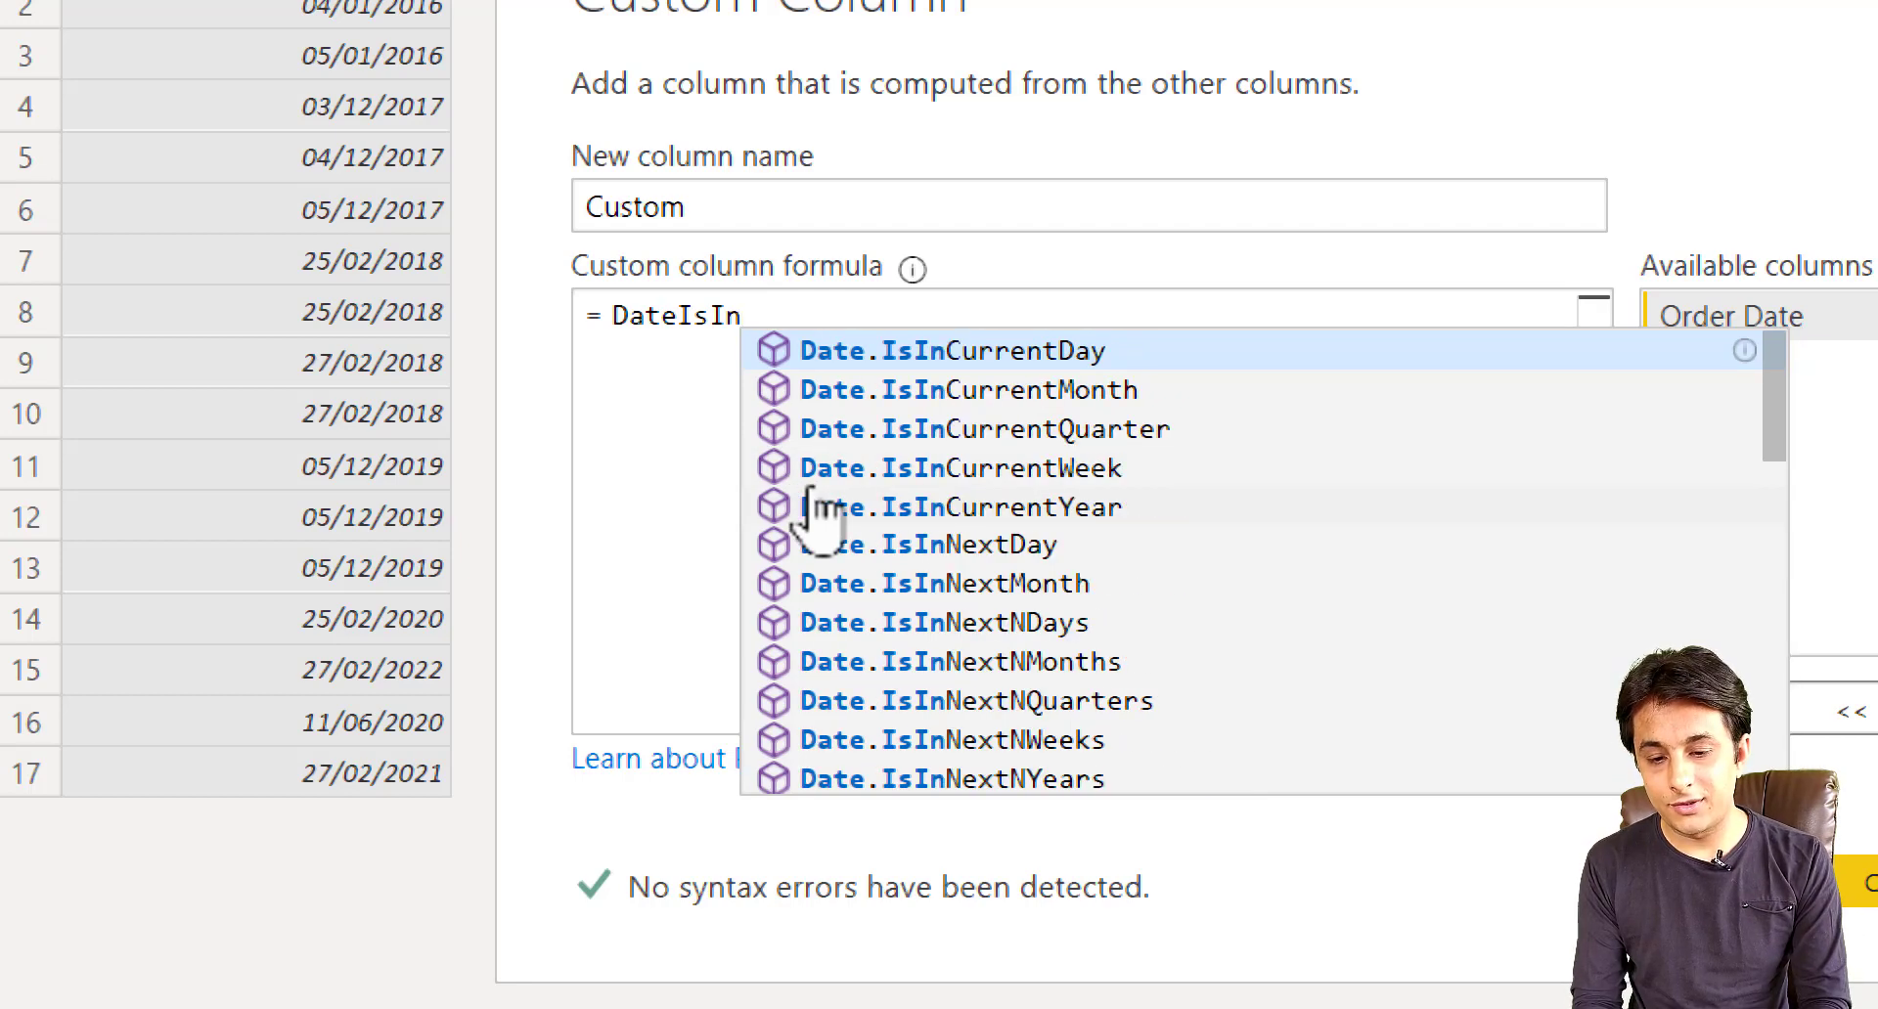
text(C)
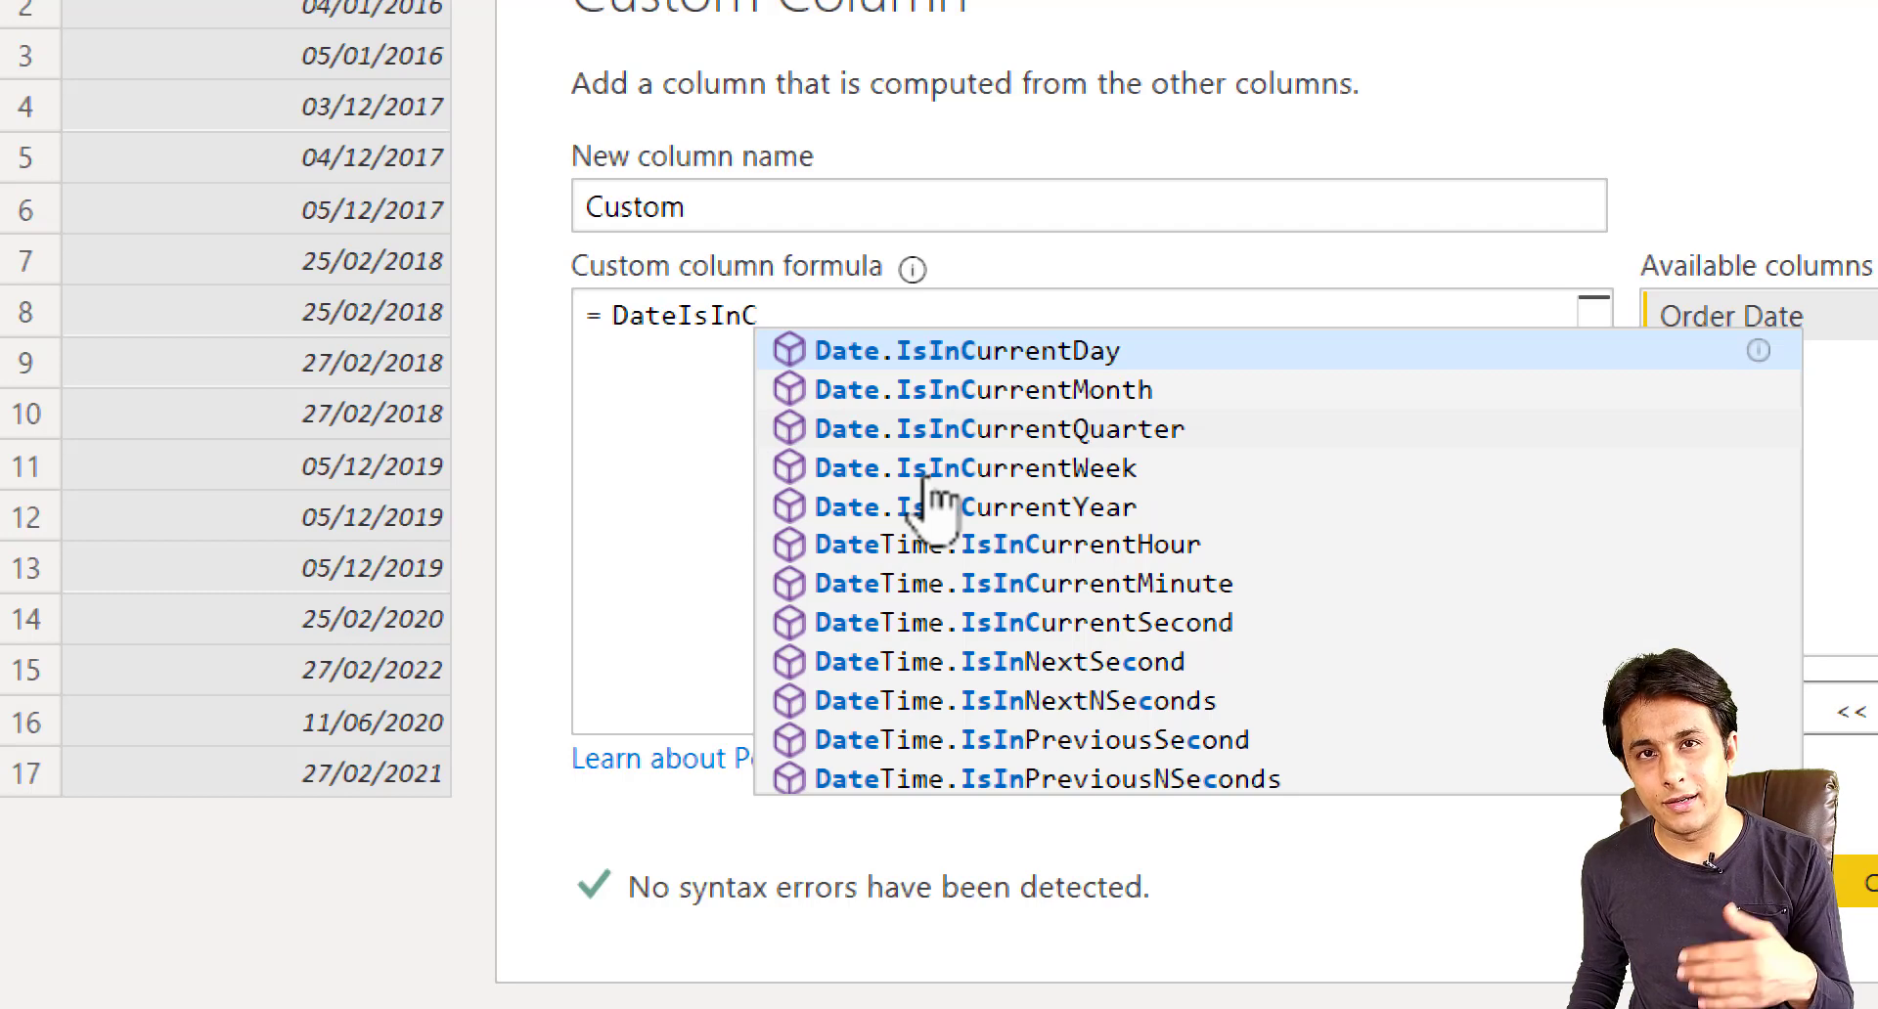
key(BackSpace)
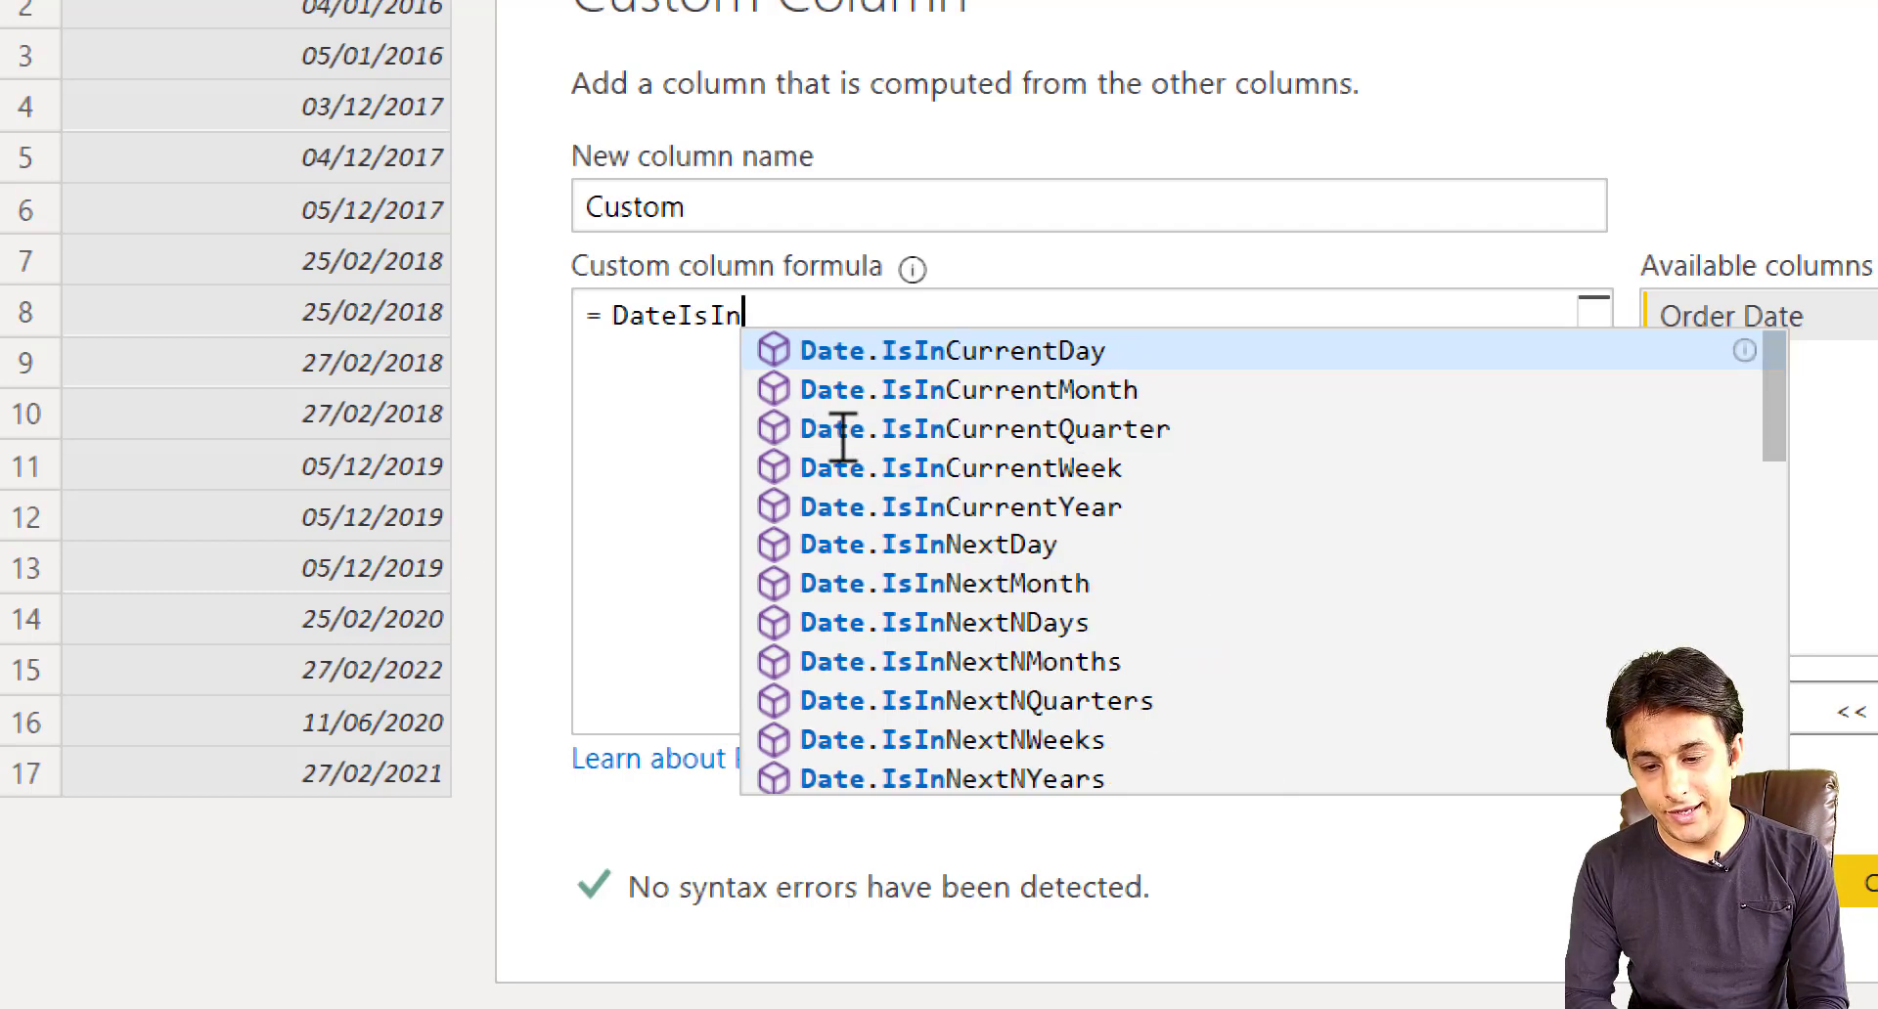
text(N)
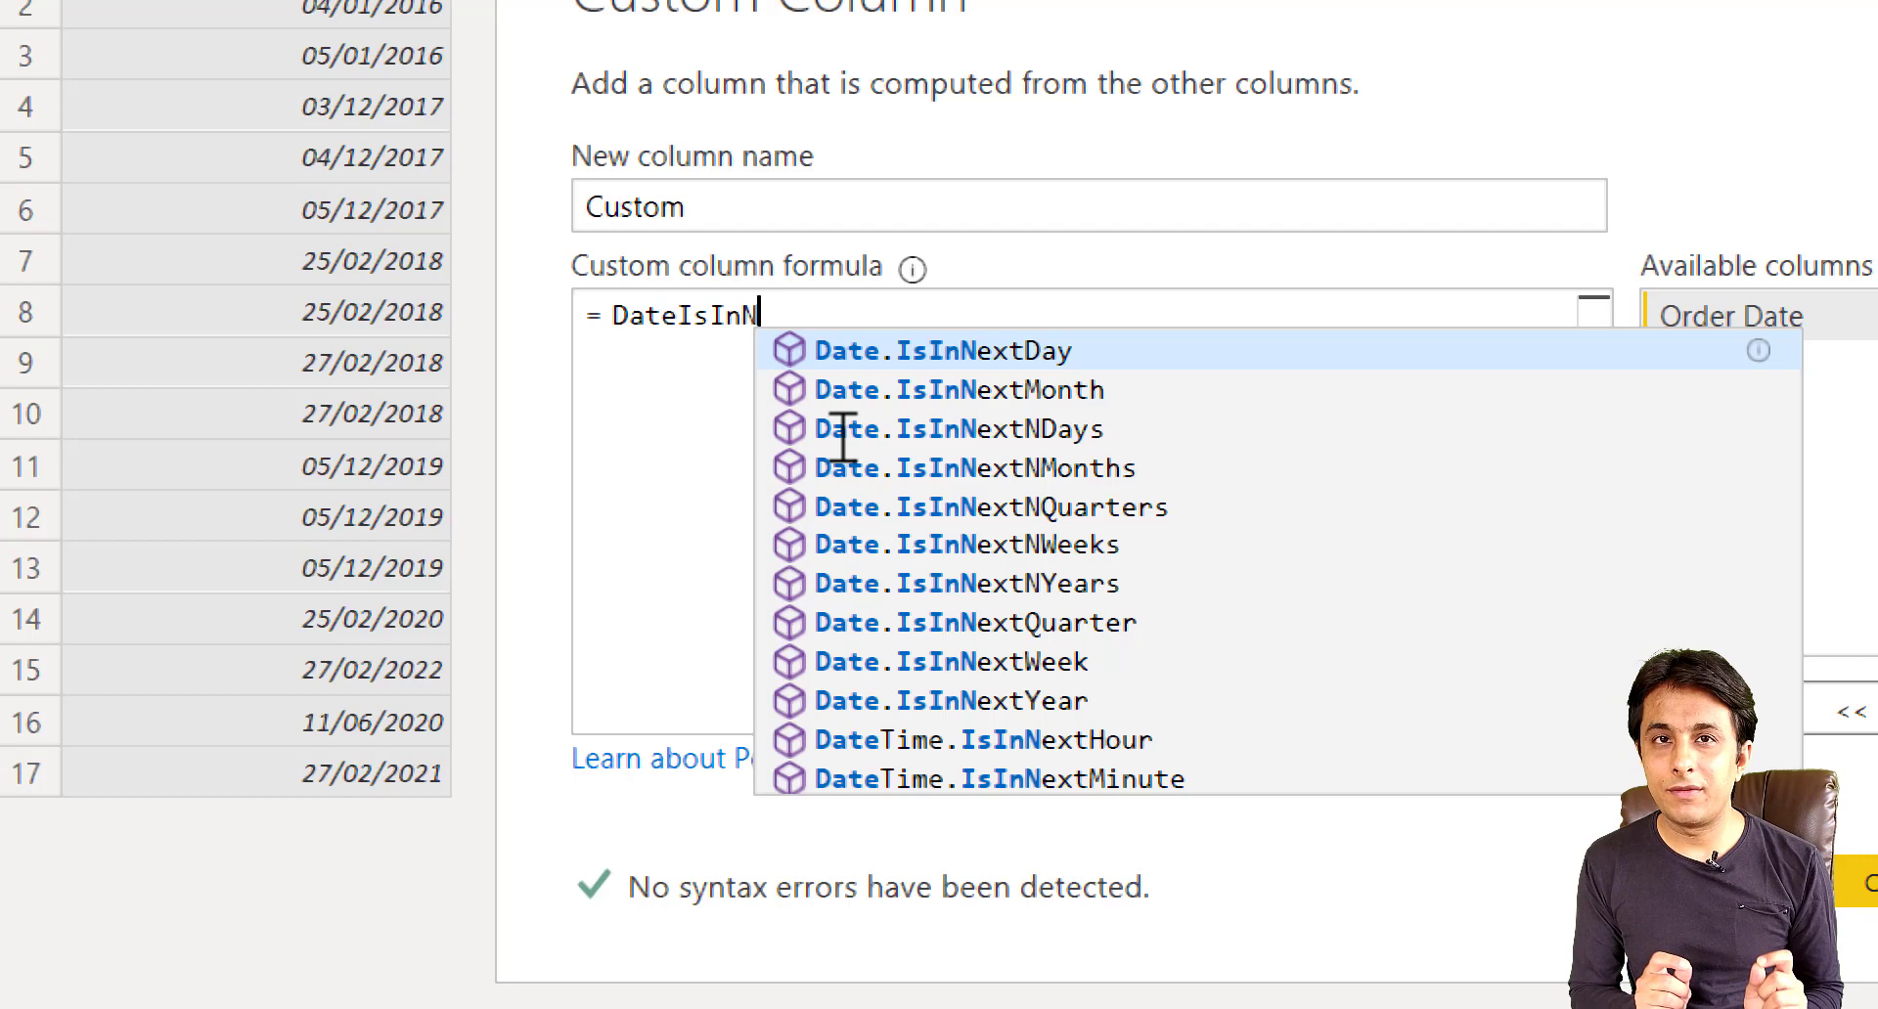
key(BackSpace)
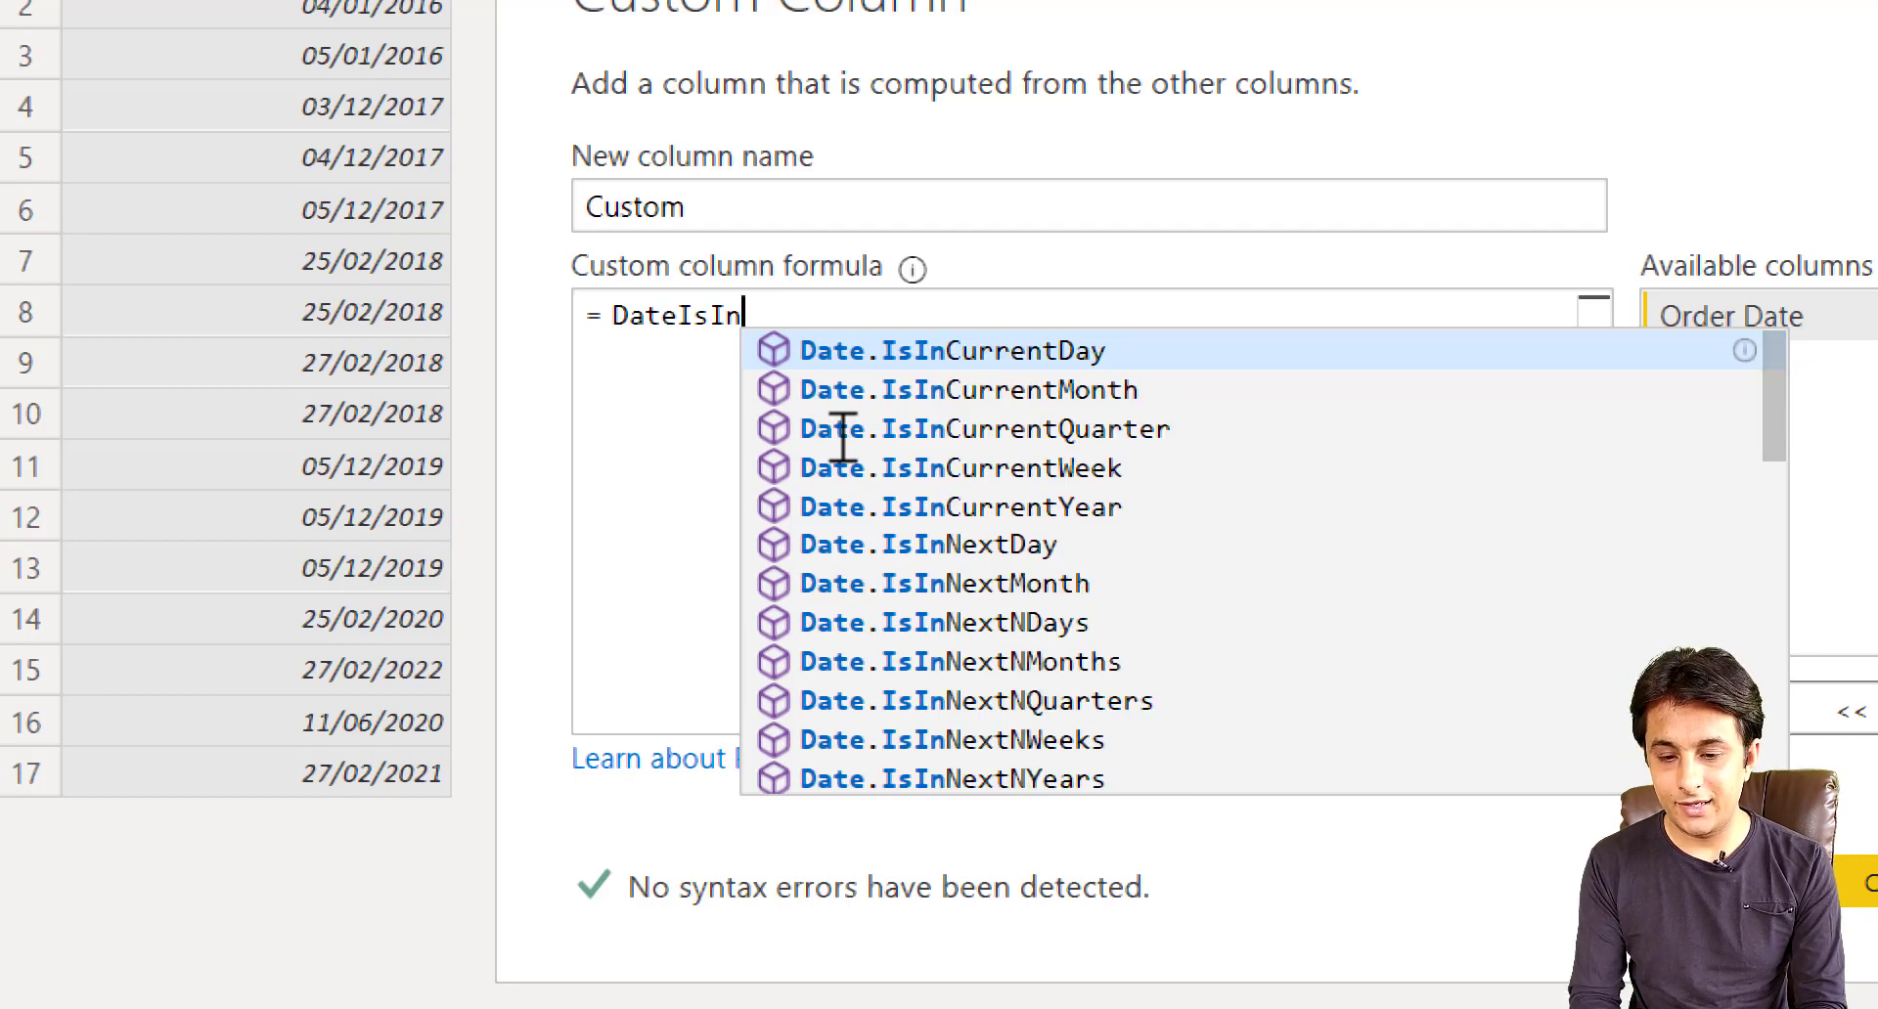
text(P)
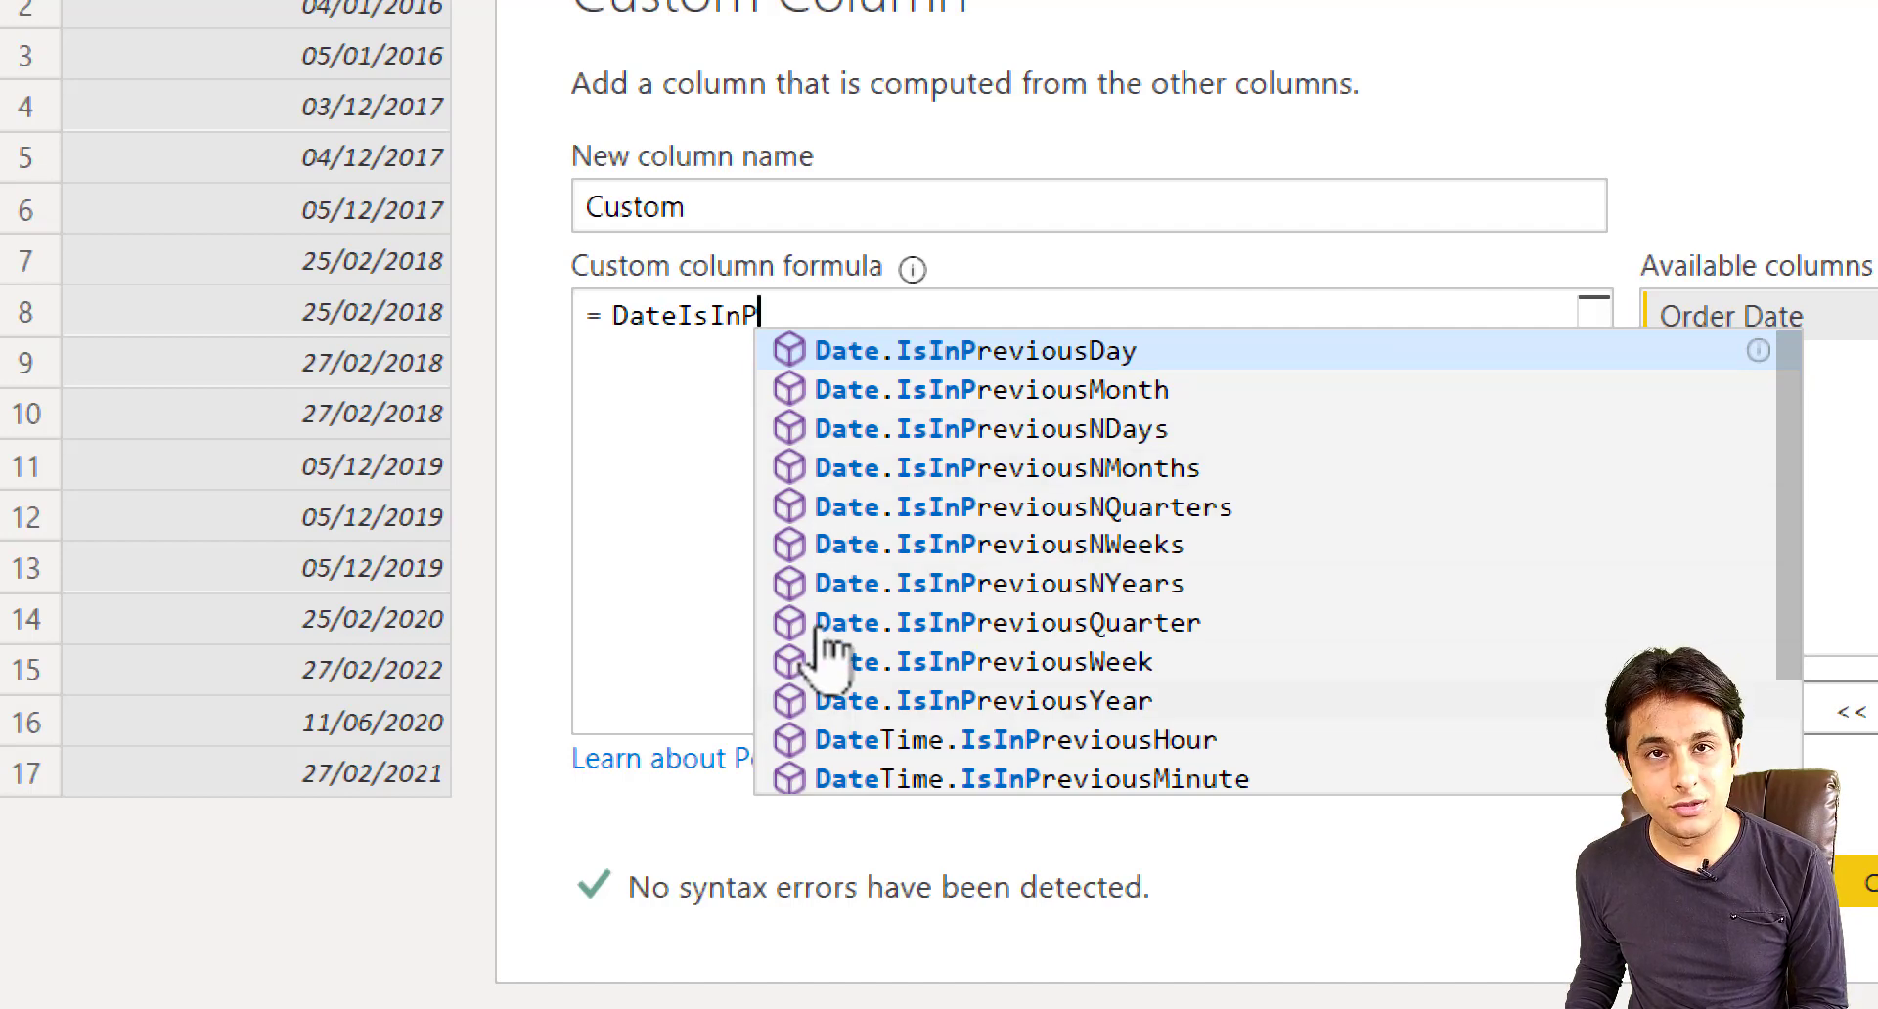
click(827, 701)
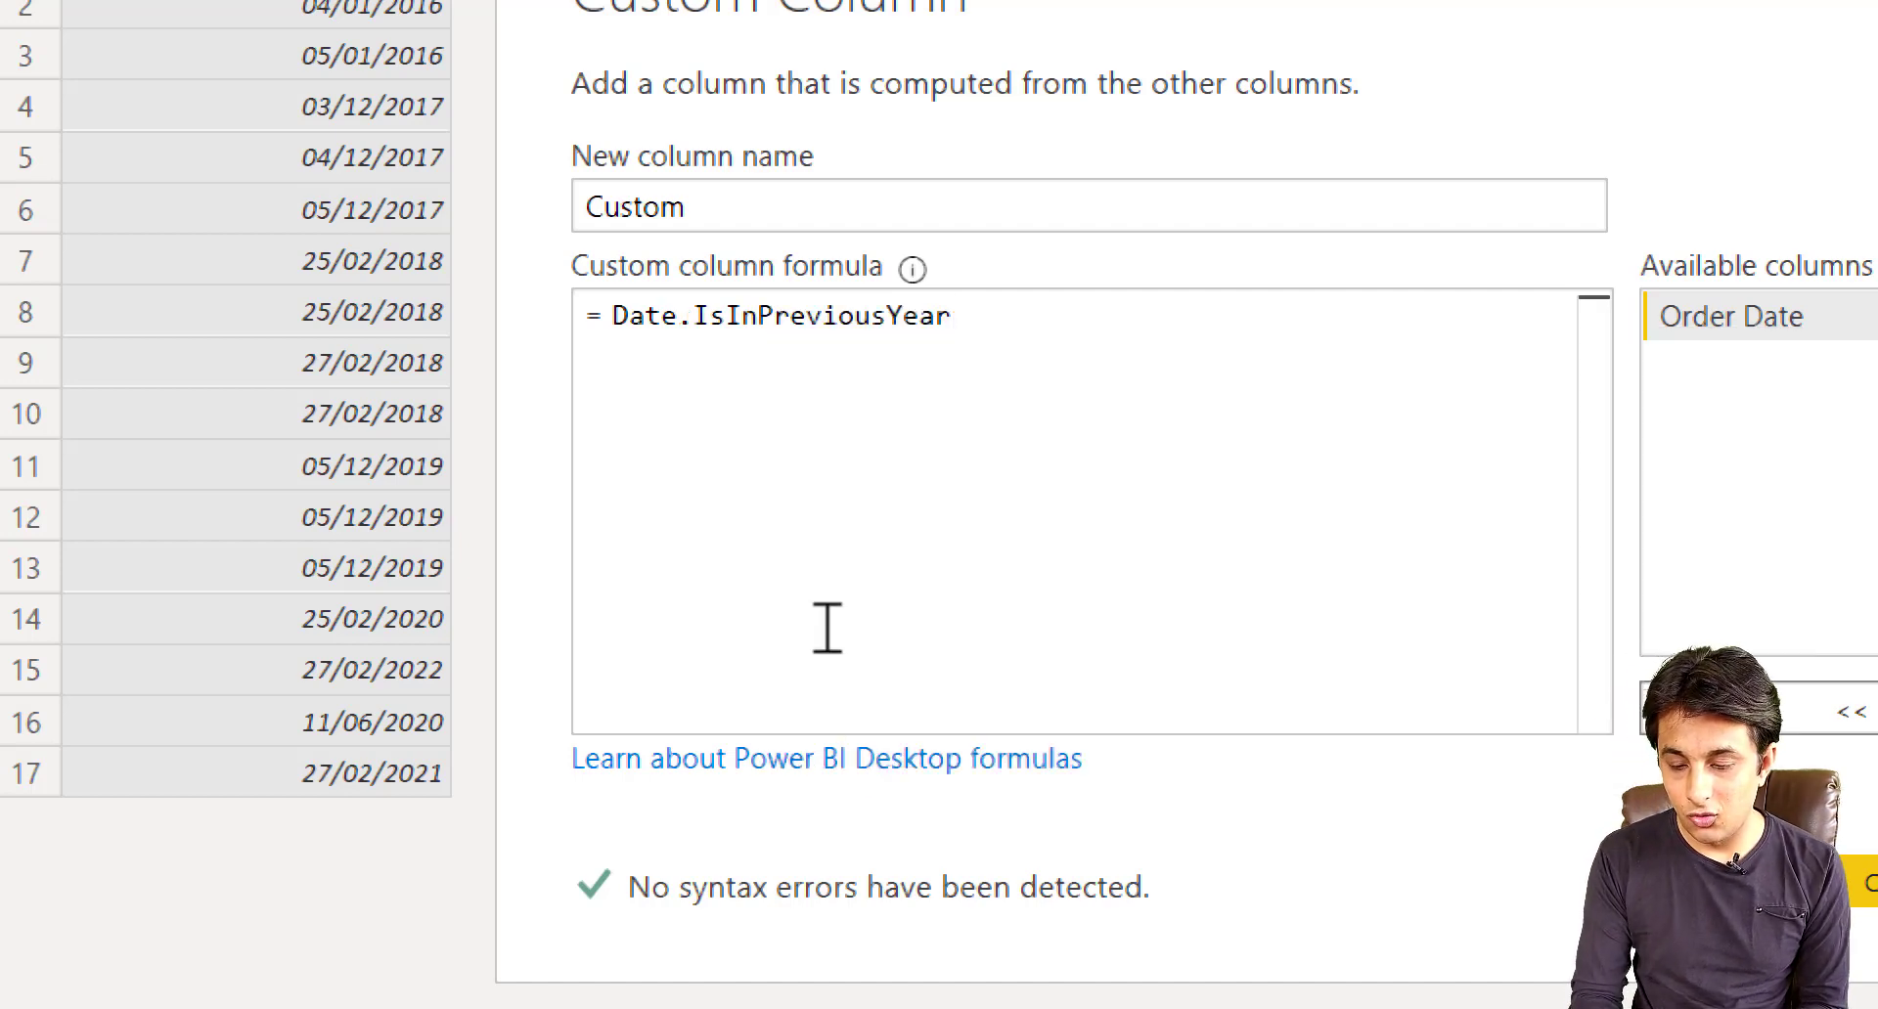
Complete the formula as Date.IsInPreviousYear([Order Date]) by inserting the Order Date column.
text(()
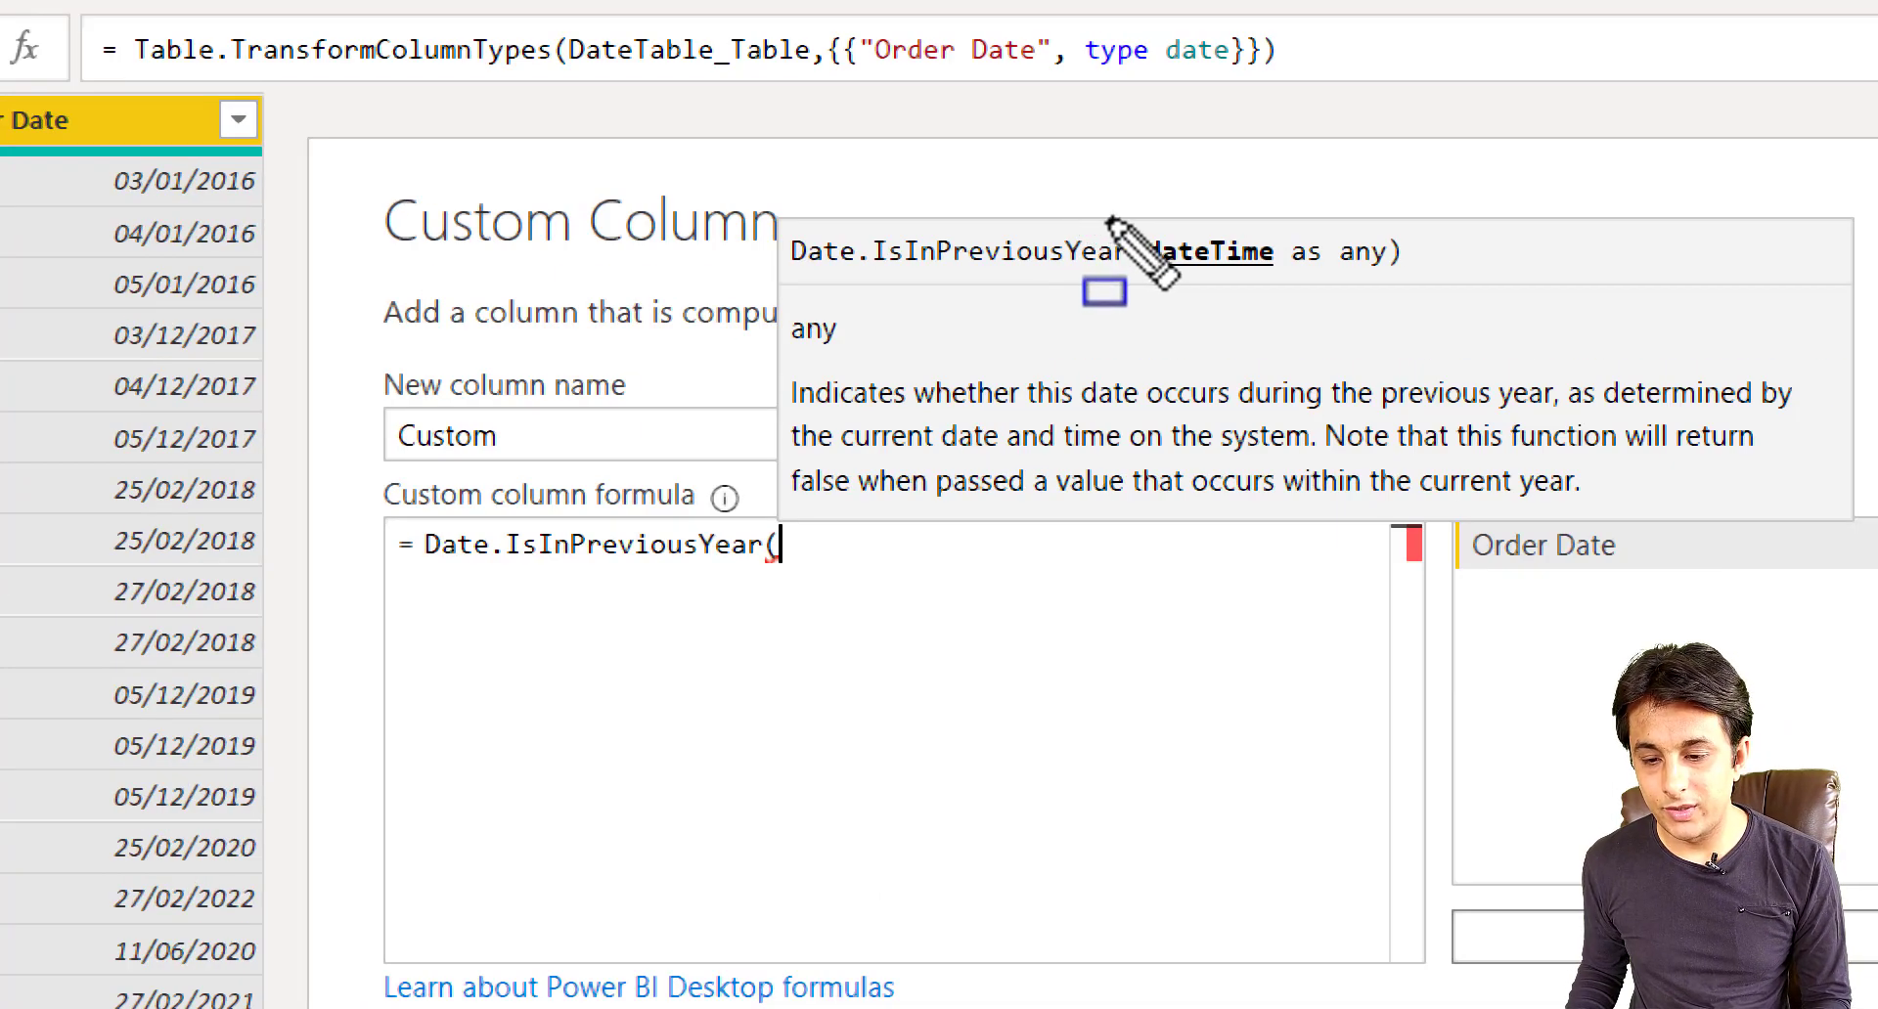
mouse_move(1111, 217)
mouse_down()
mouse_move(1228, 262)
mouse_move(1414, 292)
mouse_up()
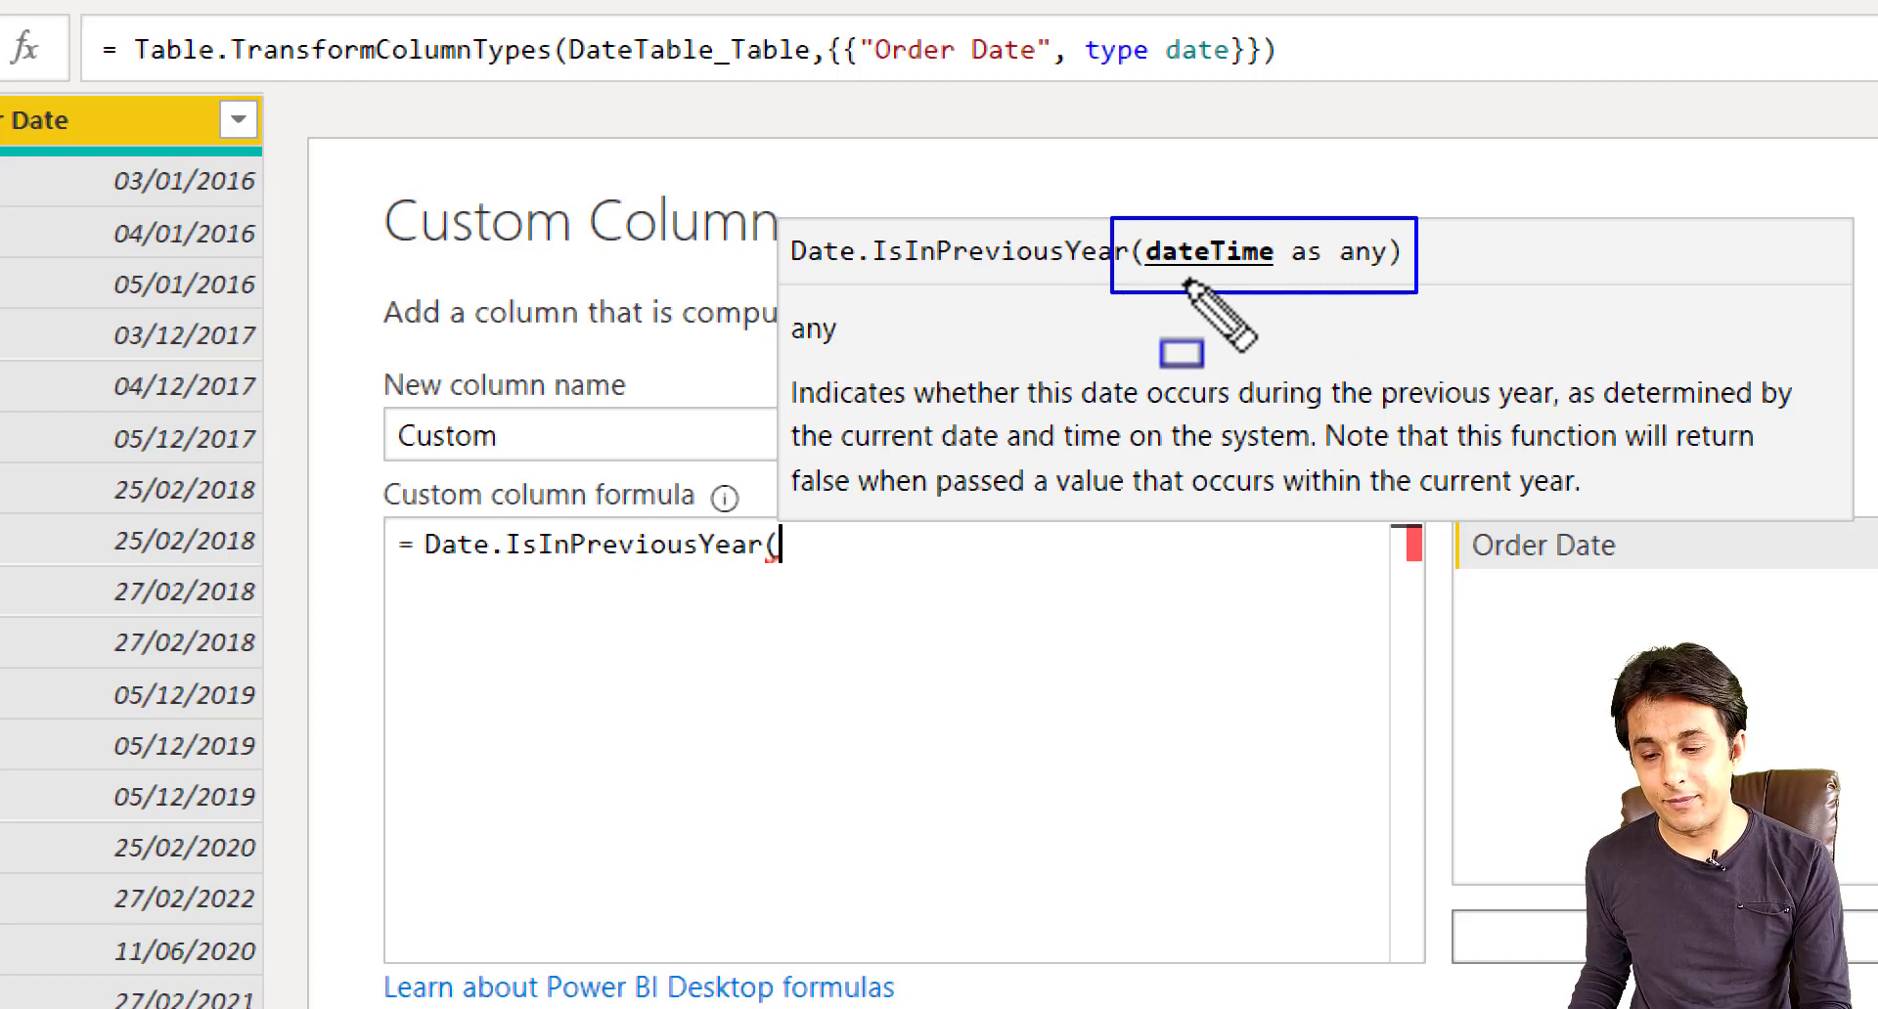
mouse_move(1454, 511)
mouse_down()
mouse_move(1614, 573)
mouse_move(1783, 587)
mouse_up()
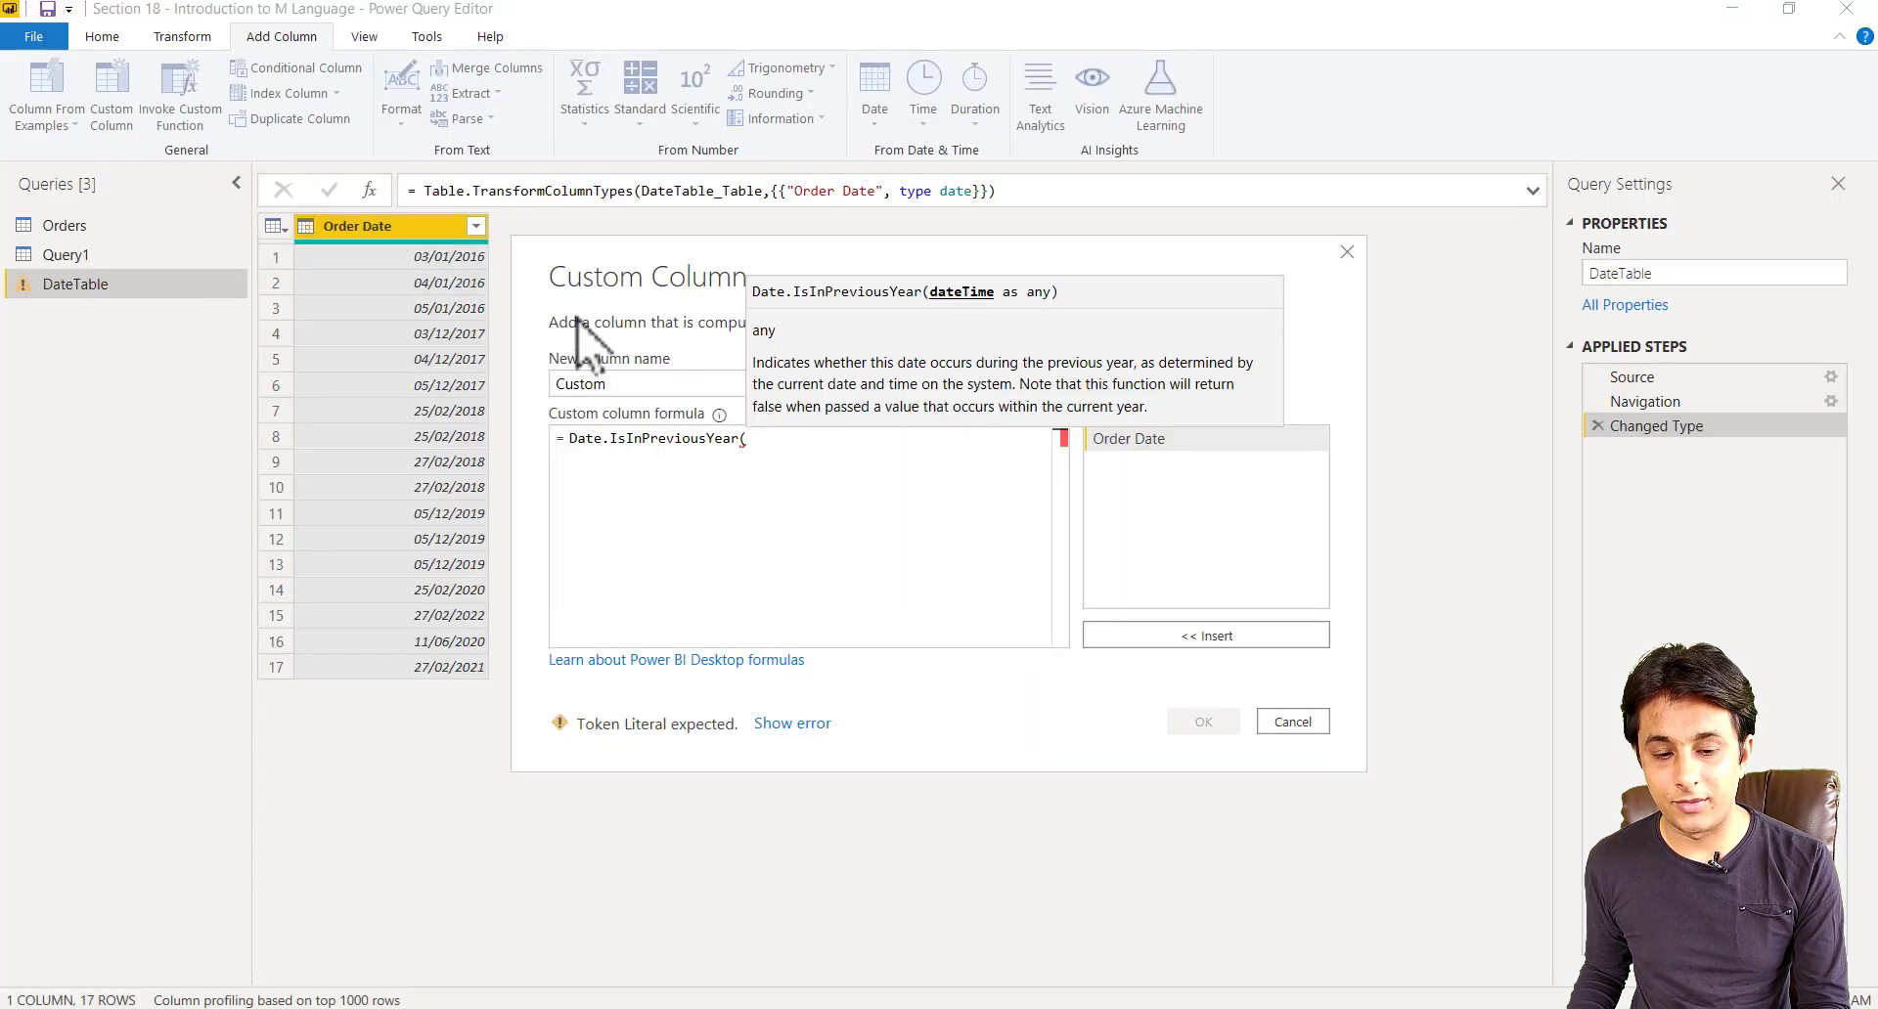
double_click(1168, 442)
text())
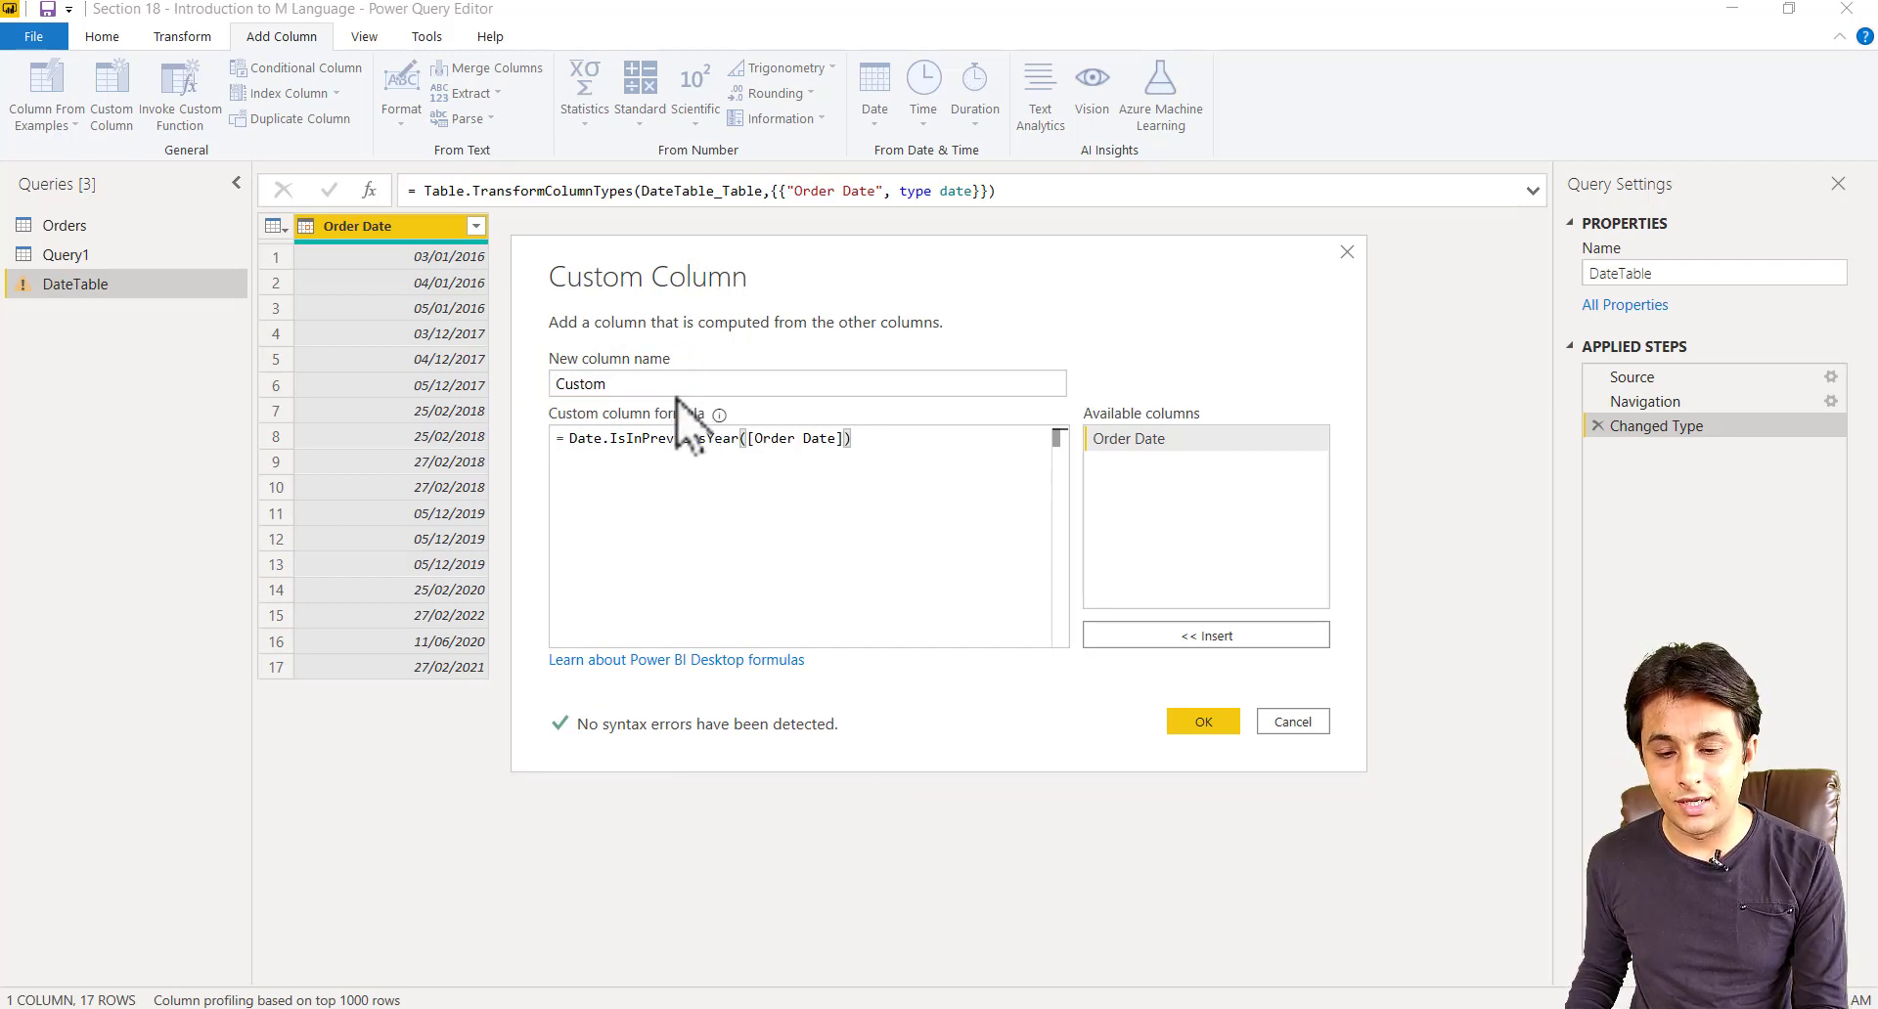
Name the column 'Previous Year?', add it, and check the TRUE rows for 05/12/2019.
drag(671, 383, 545, 381)
key(BackSpace)
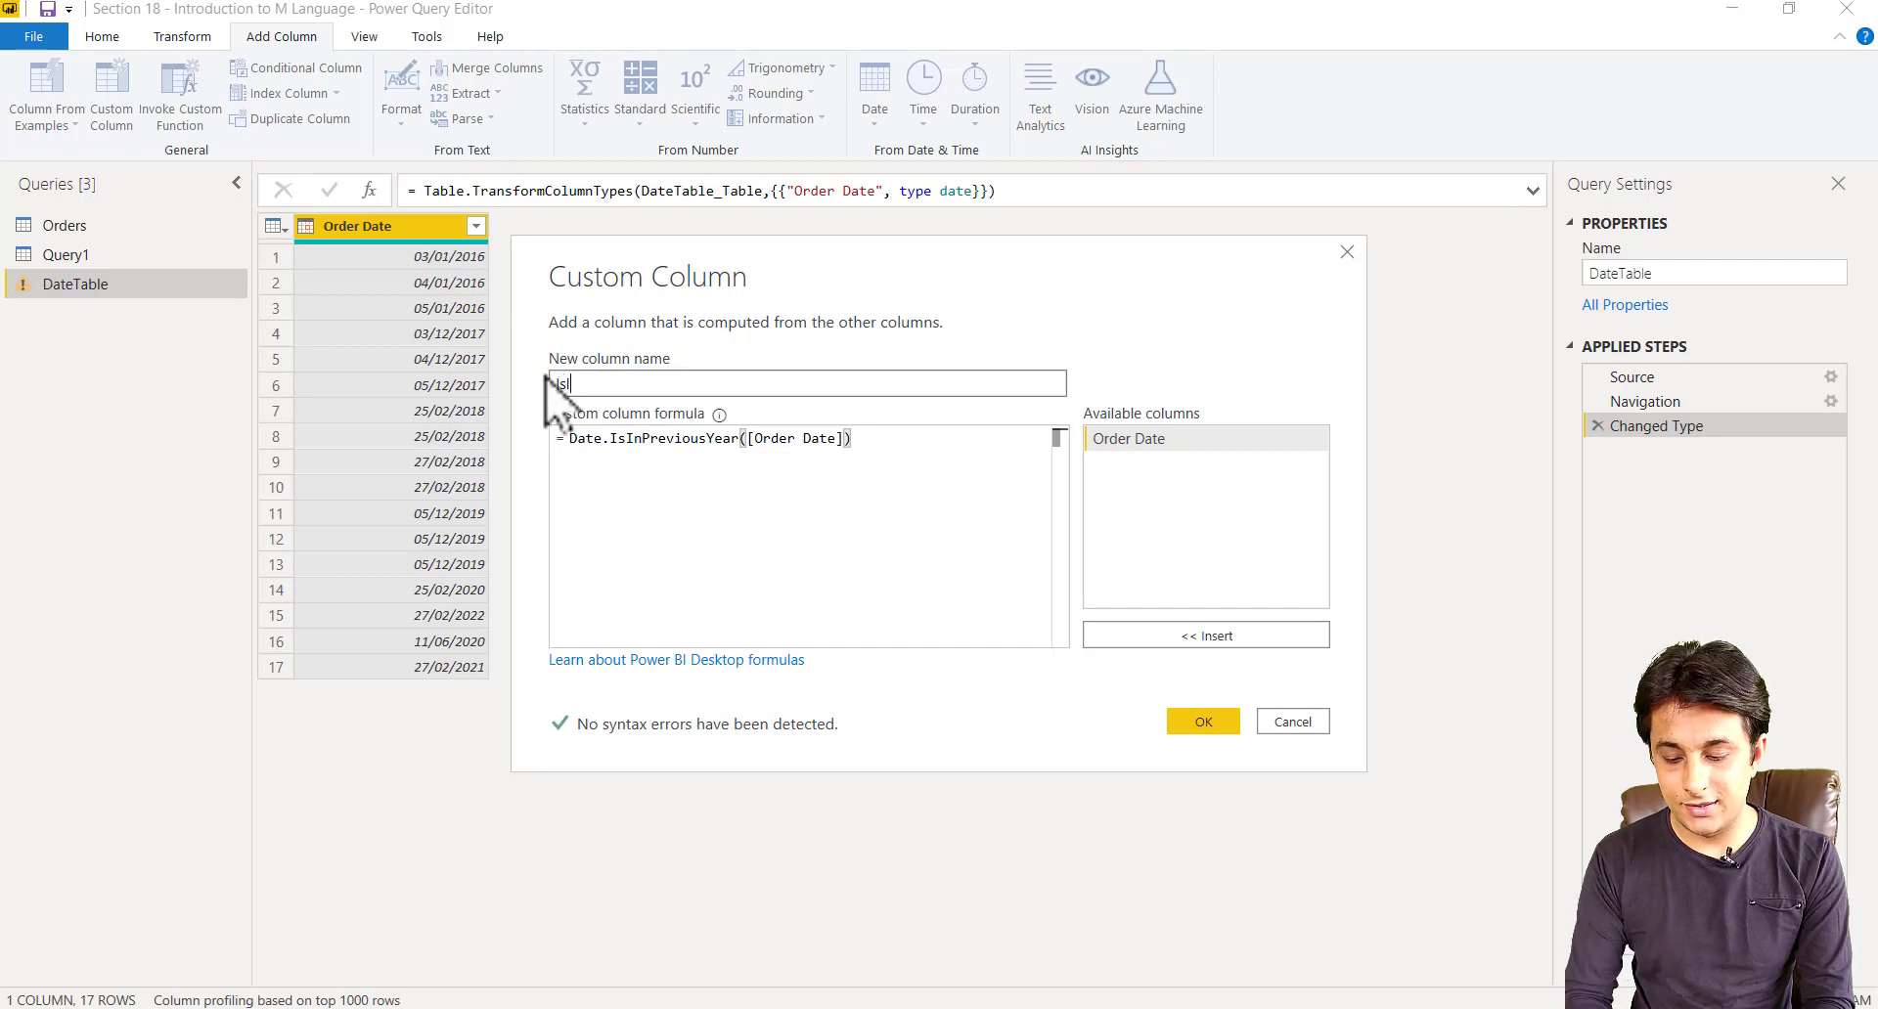
text(Previous Year?)
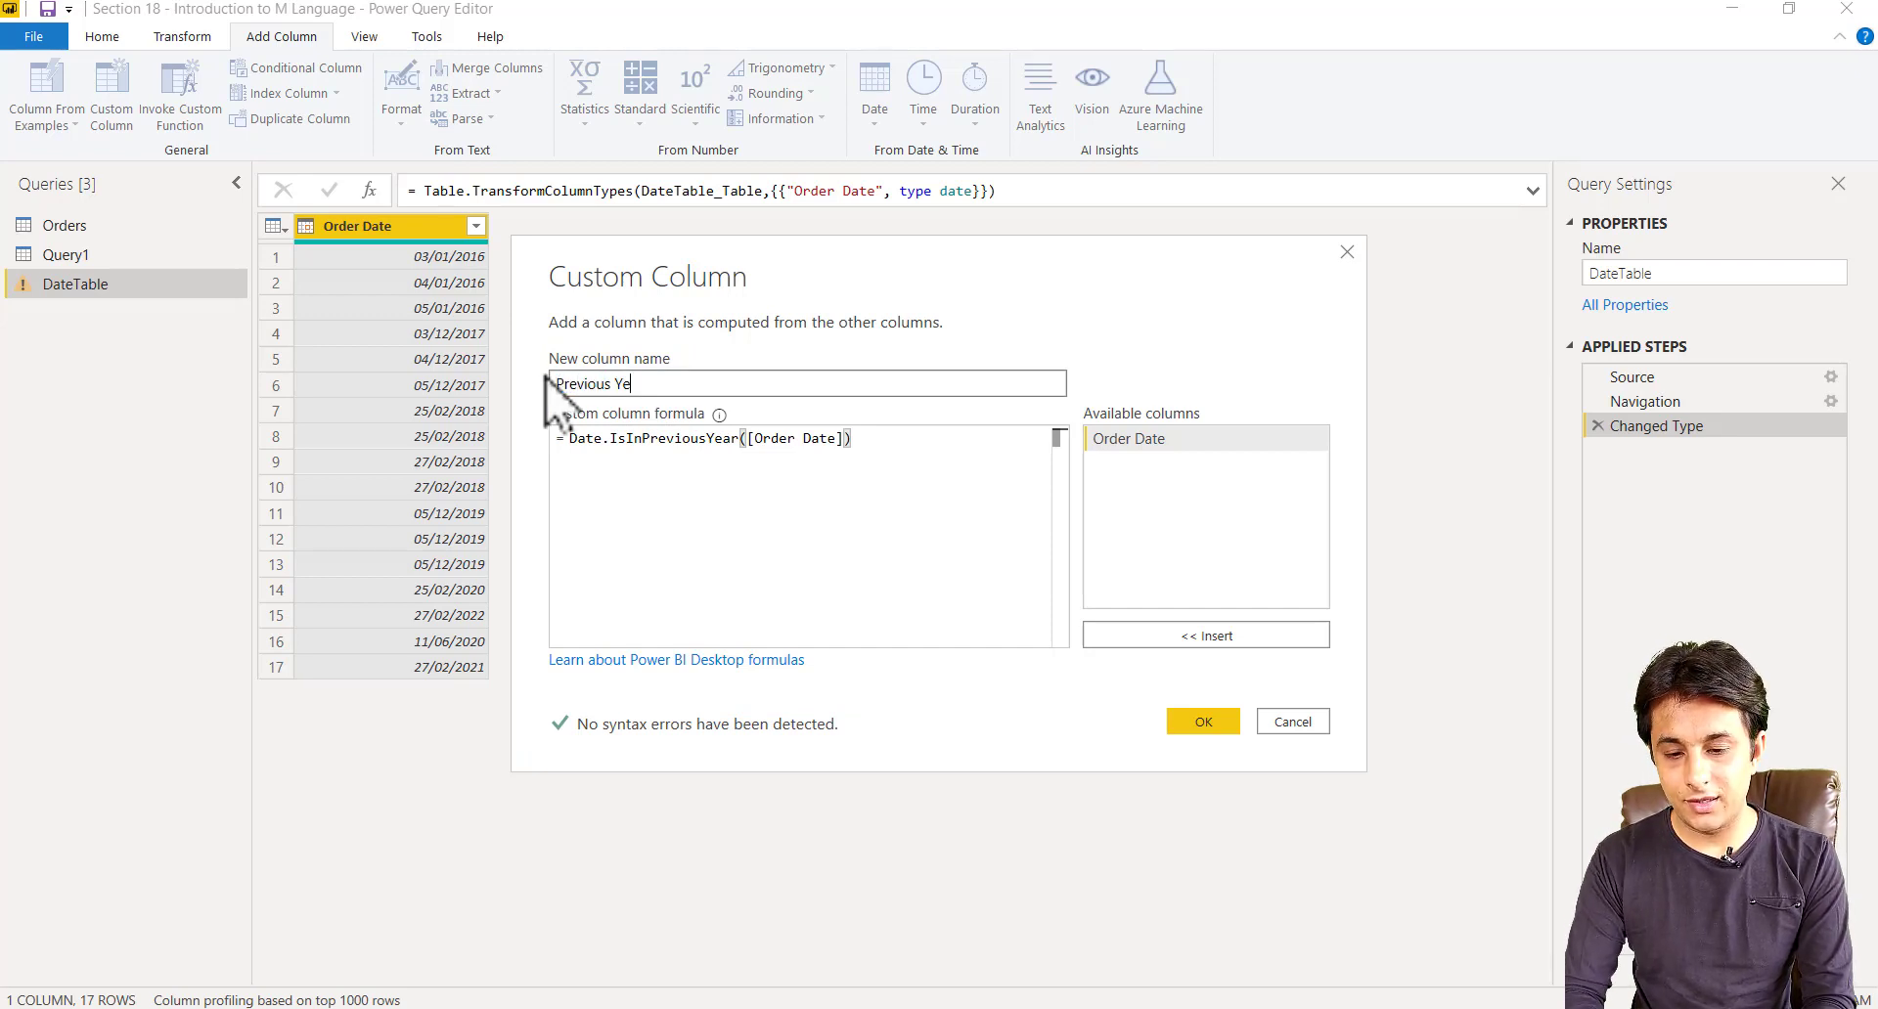
click(1204, 720)
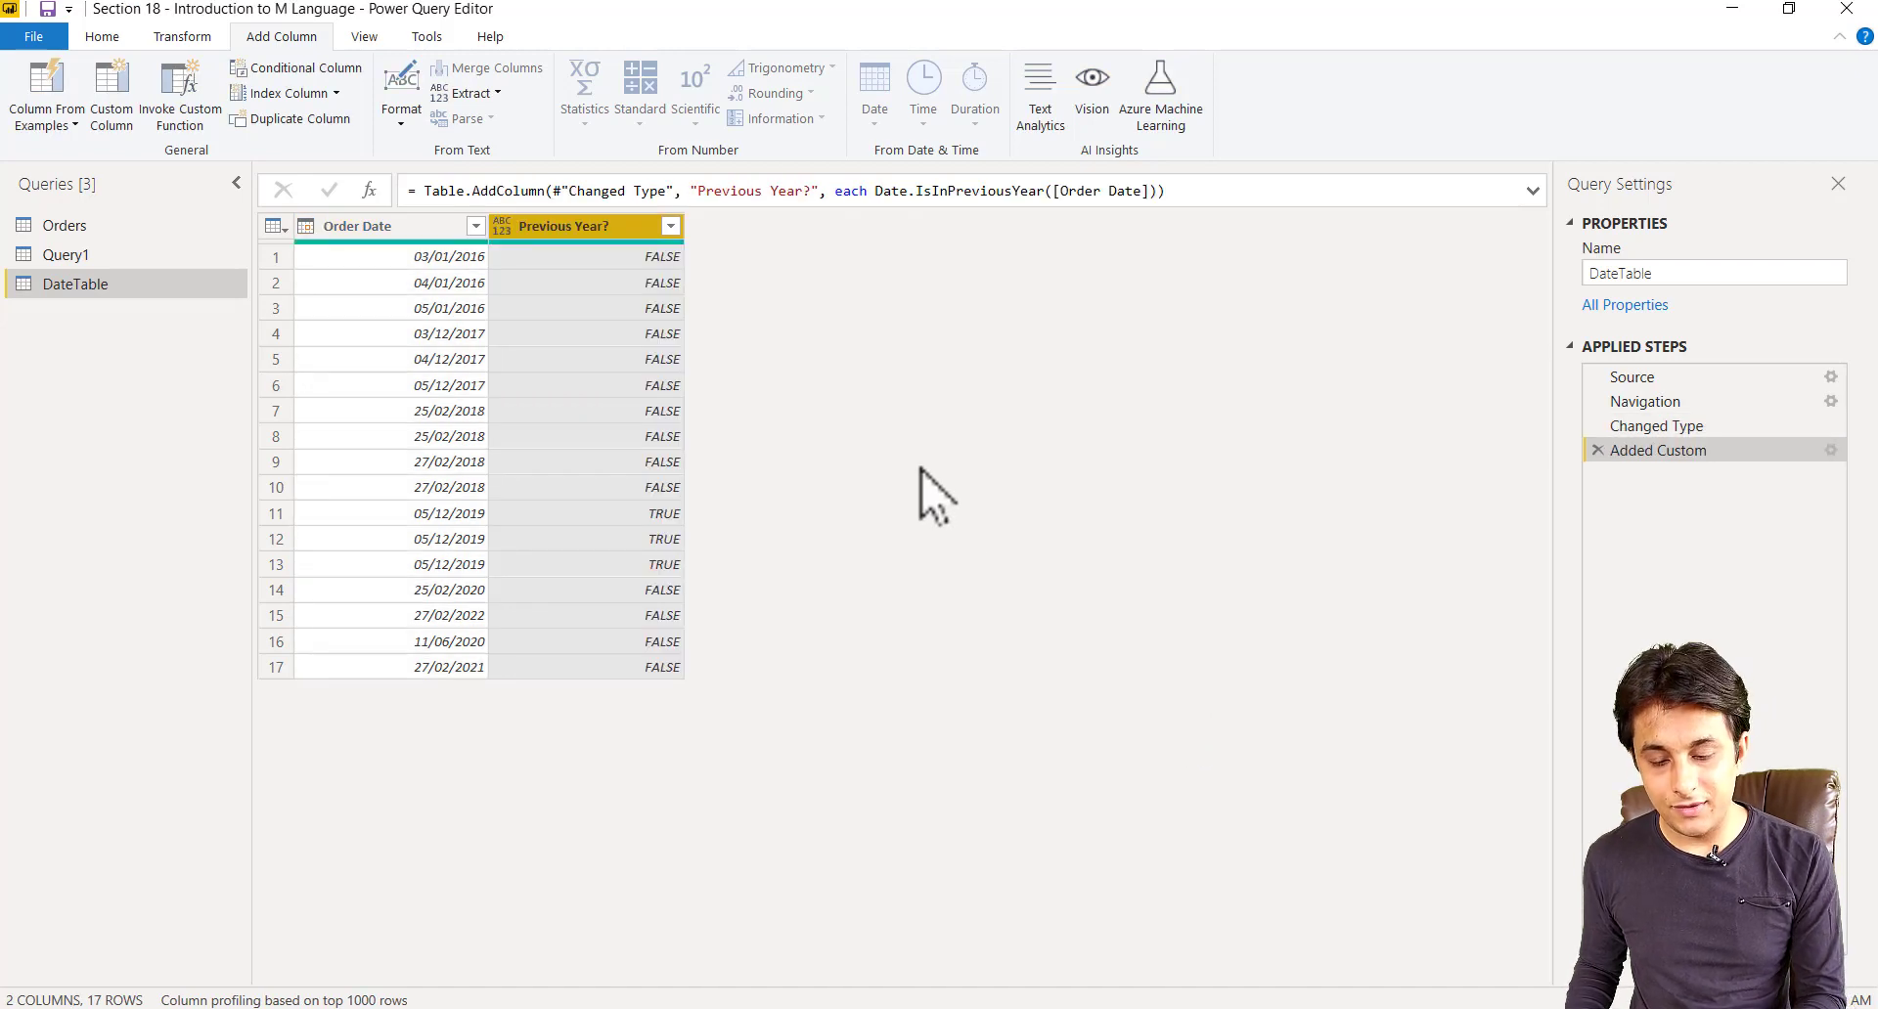
mouse_move(342, 506)
mouse_down()
mouse_move(387, 546)
mouse_move(448, 554)
mouse_up()
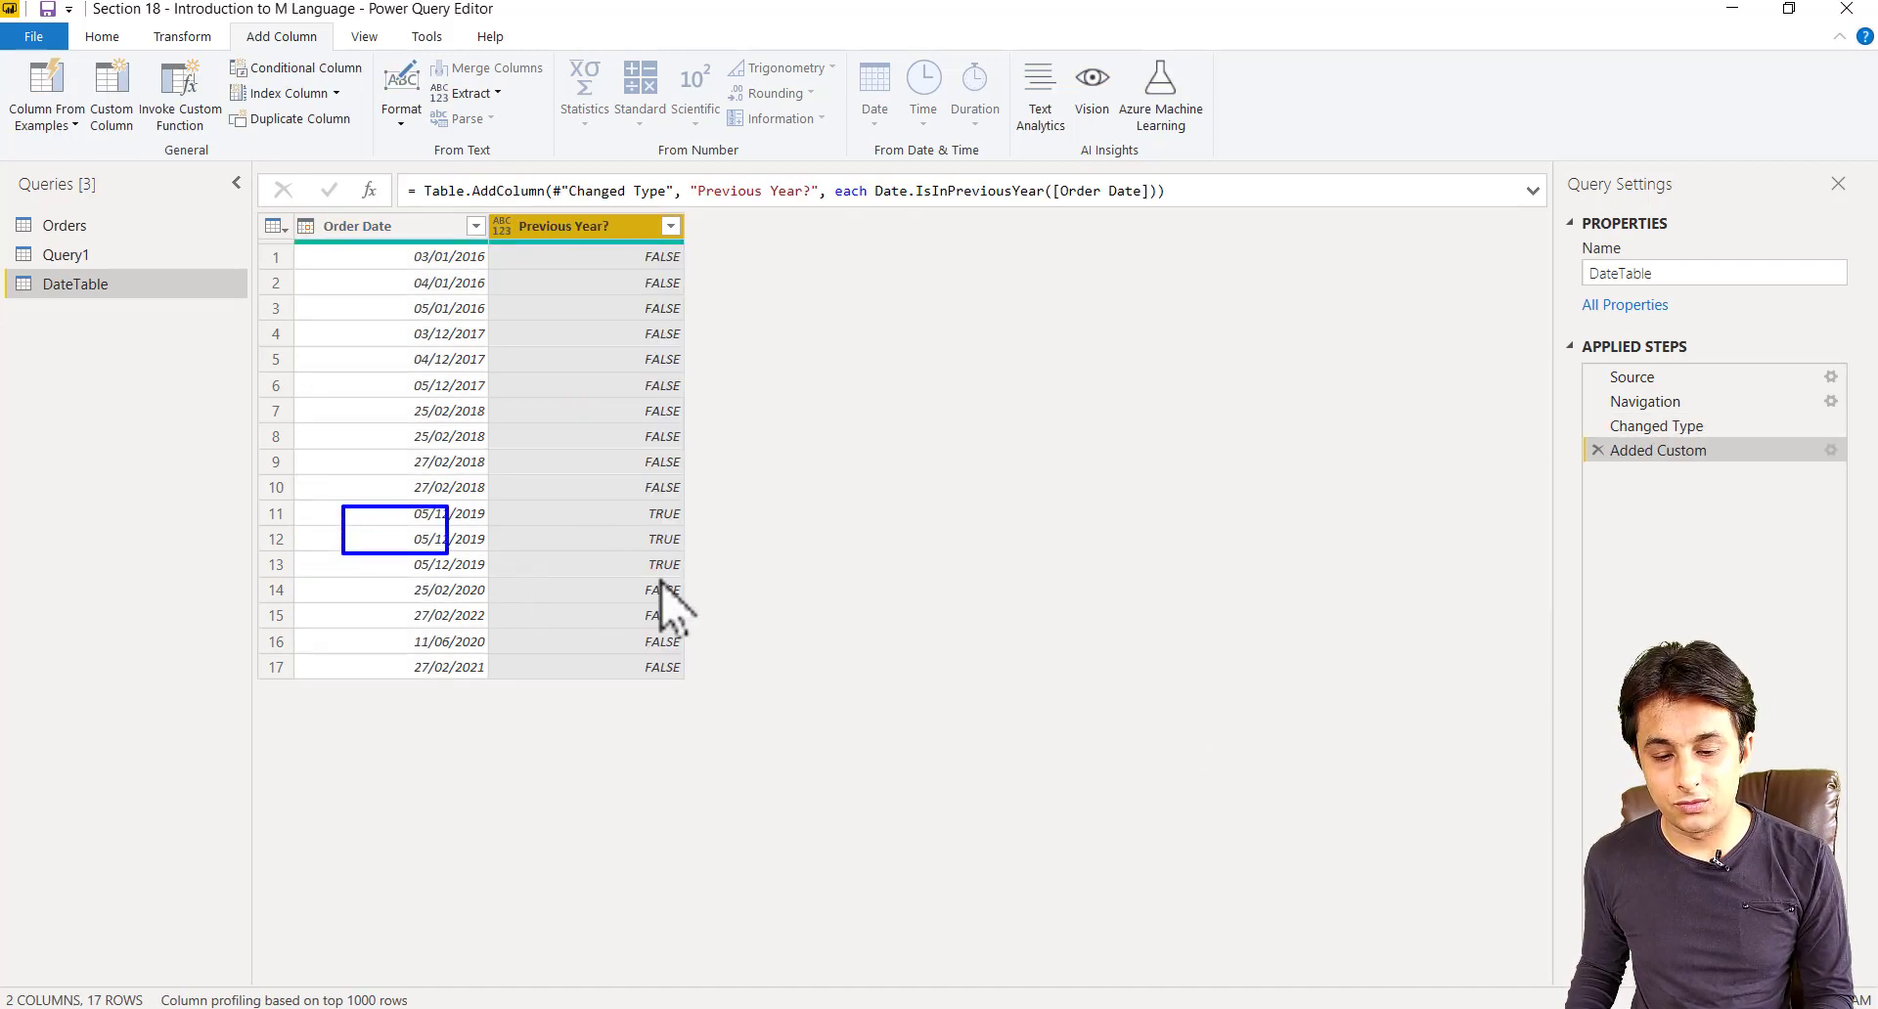
mouse_move(661, 584)
mouse_down()
mouse_move(731, 598)
mouse_move(722, 582)
mouse_up()
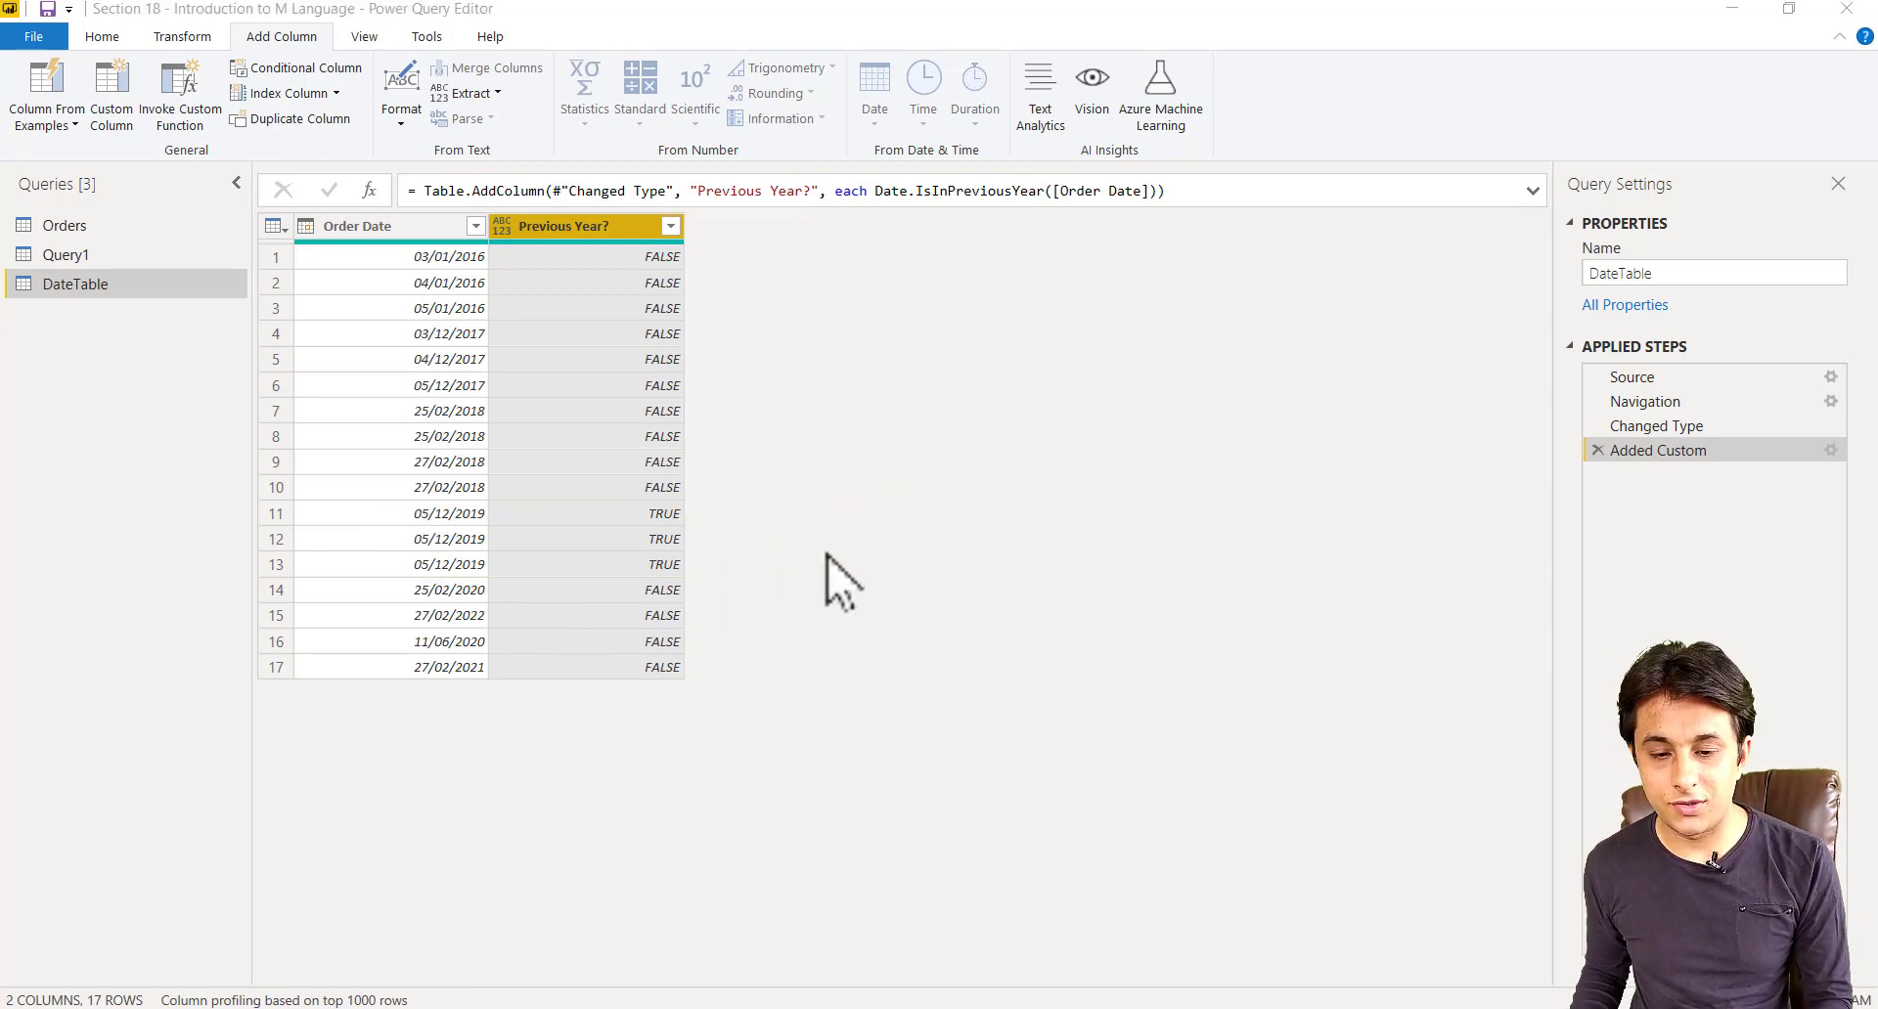
Write the formula = Date.IsInNextYear([Order Date]) in the new custom column.
key(Left)
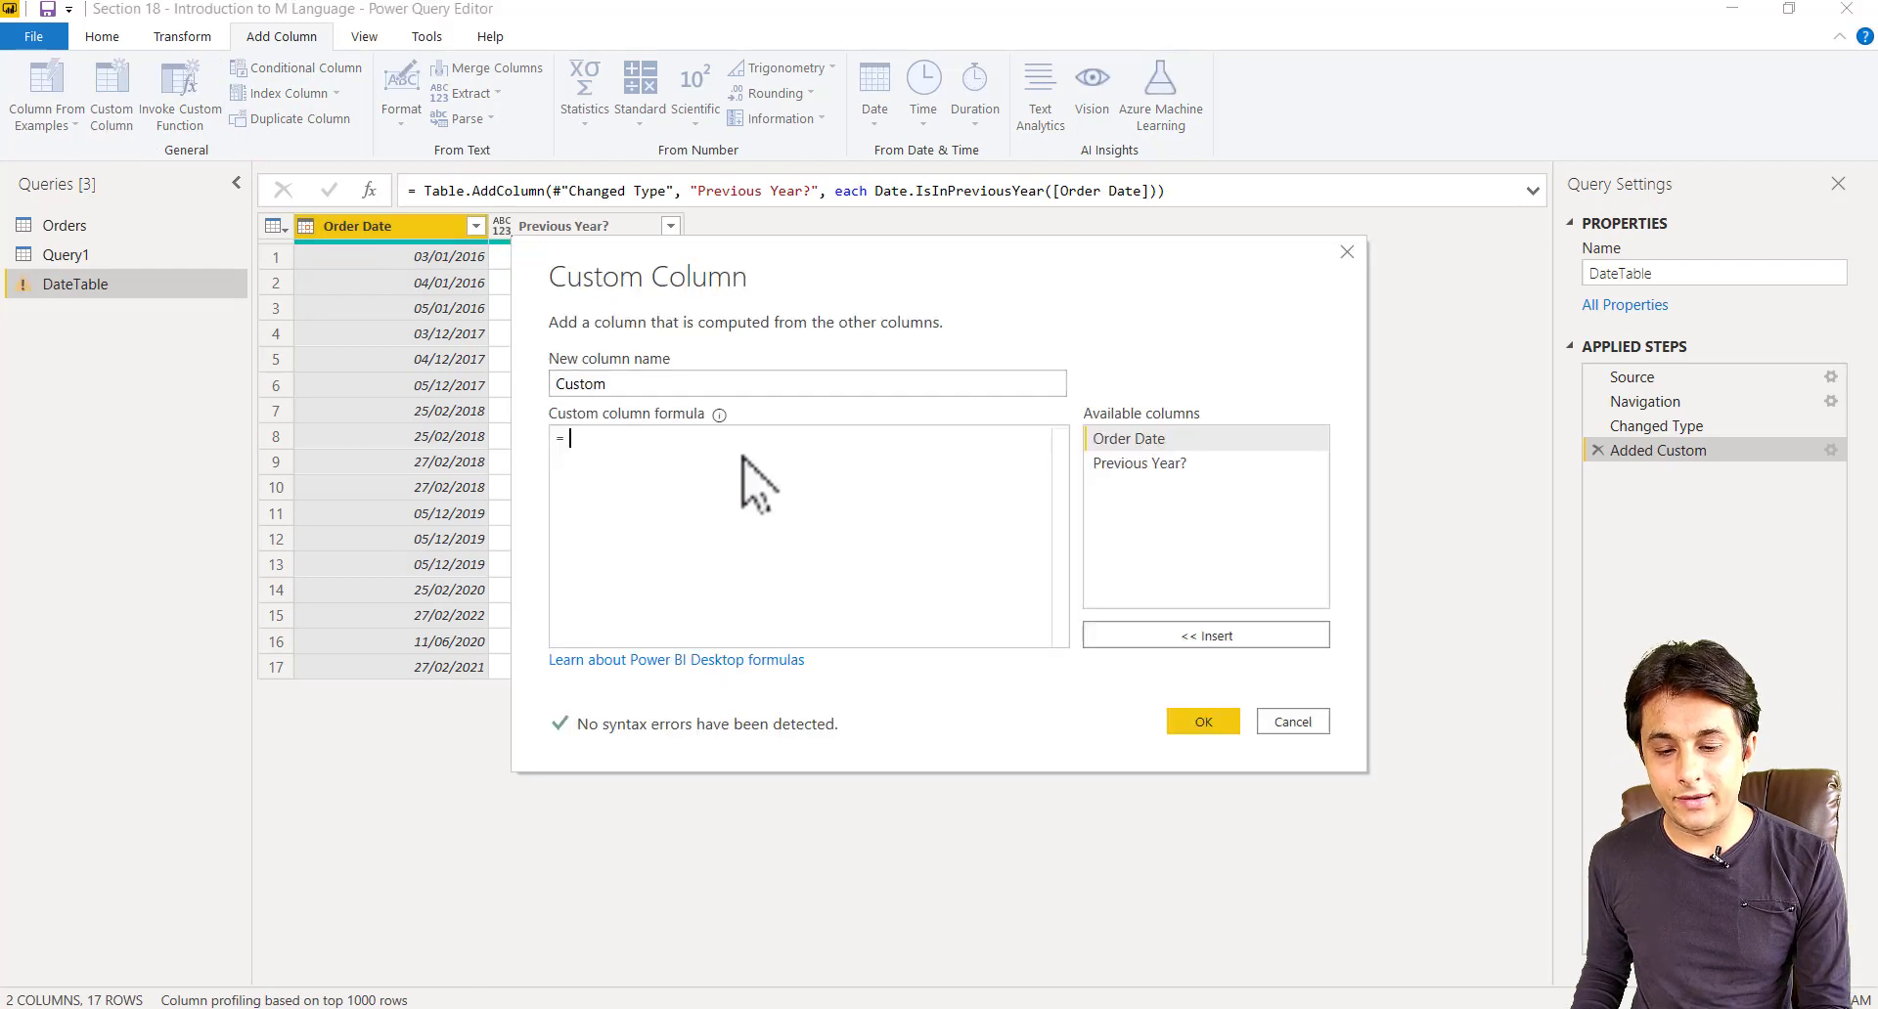
text(ate)
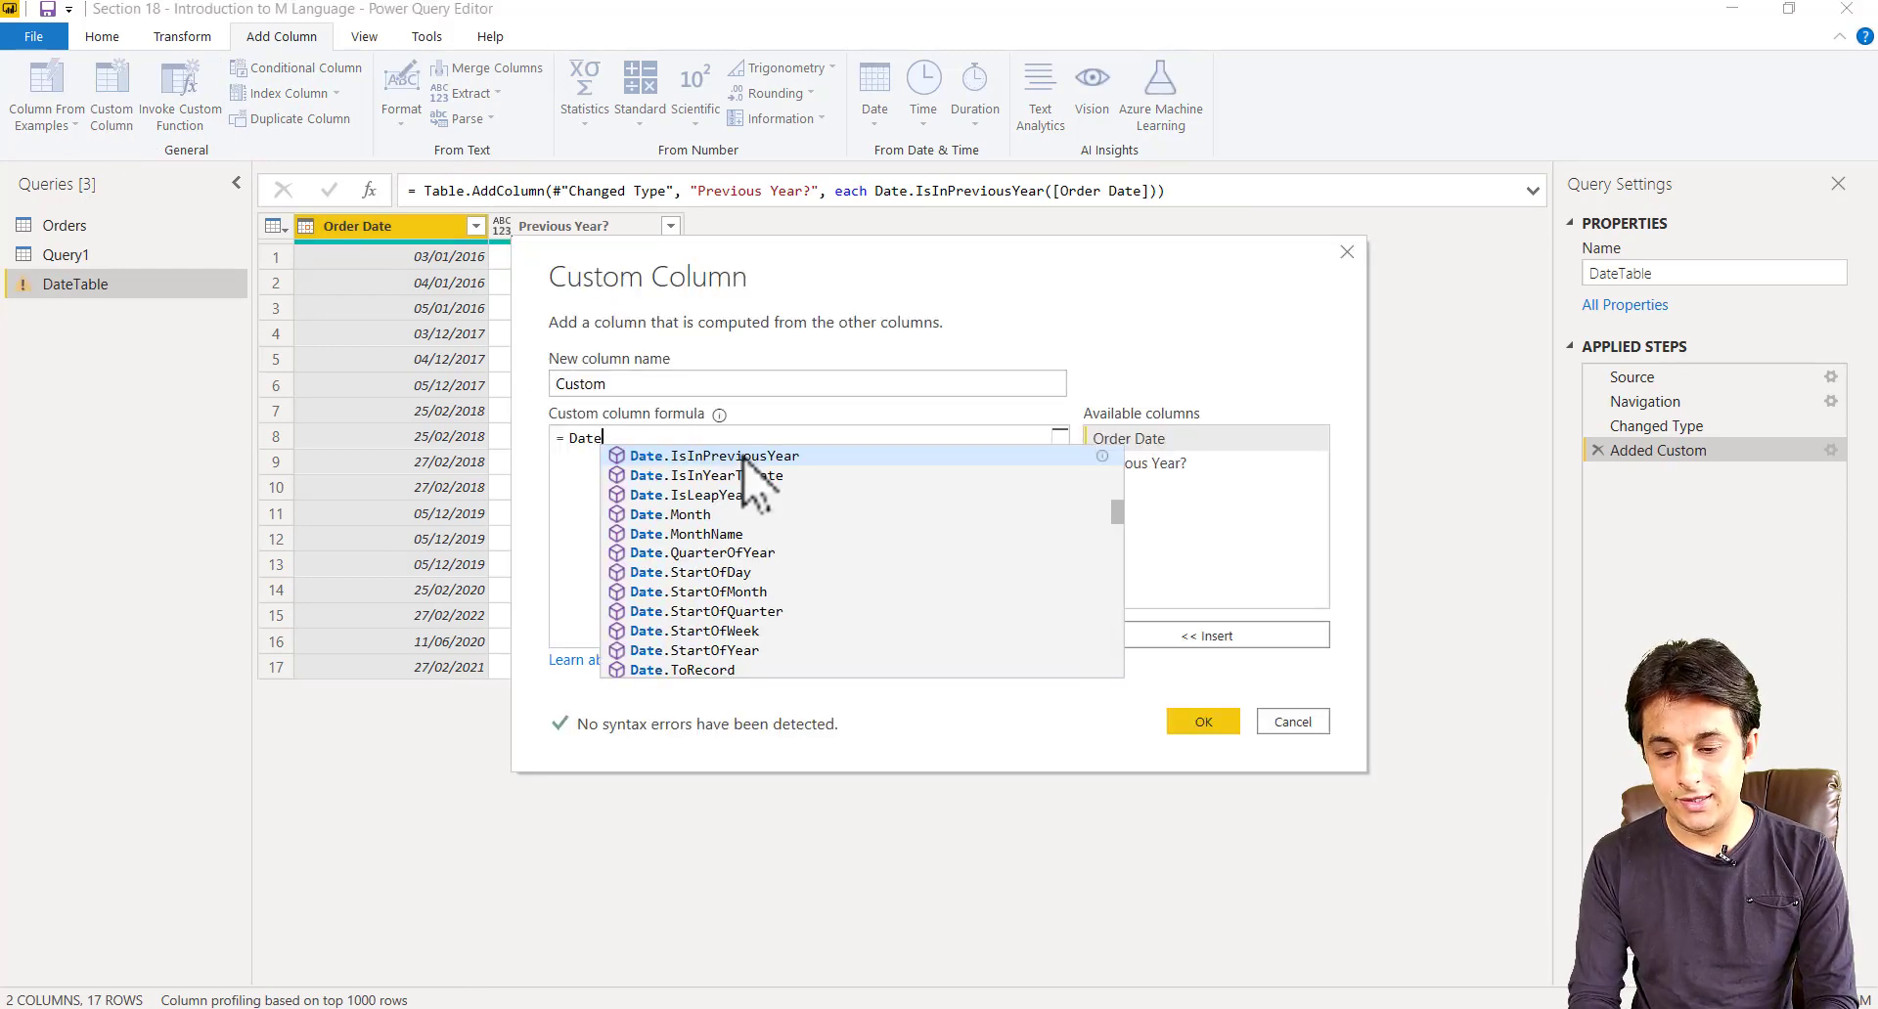
text(IsIn)
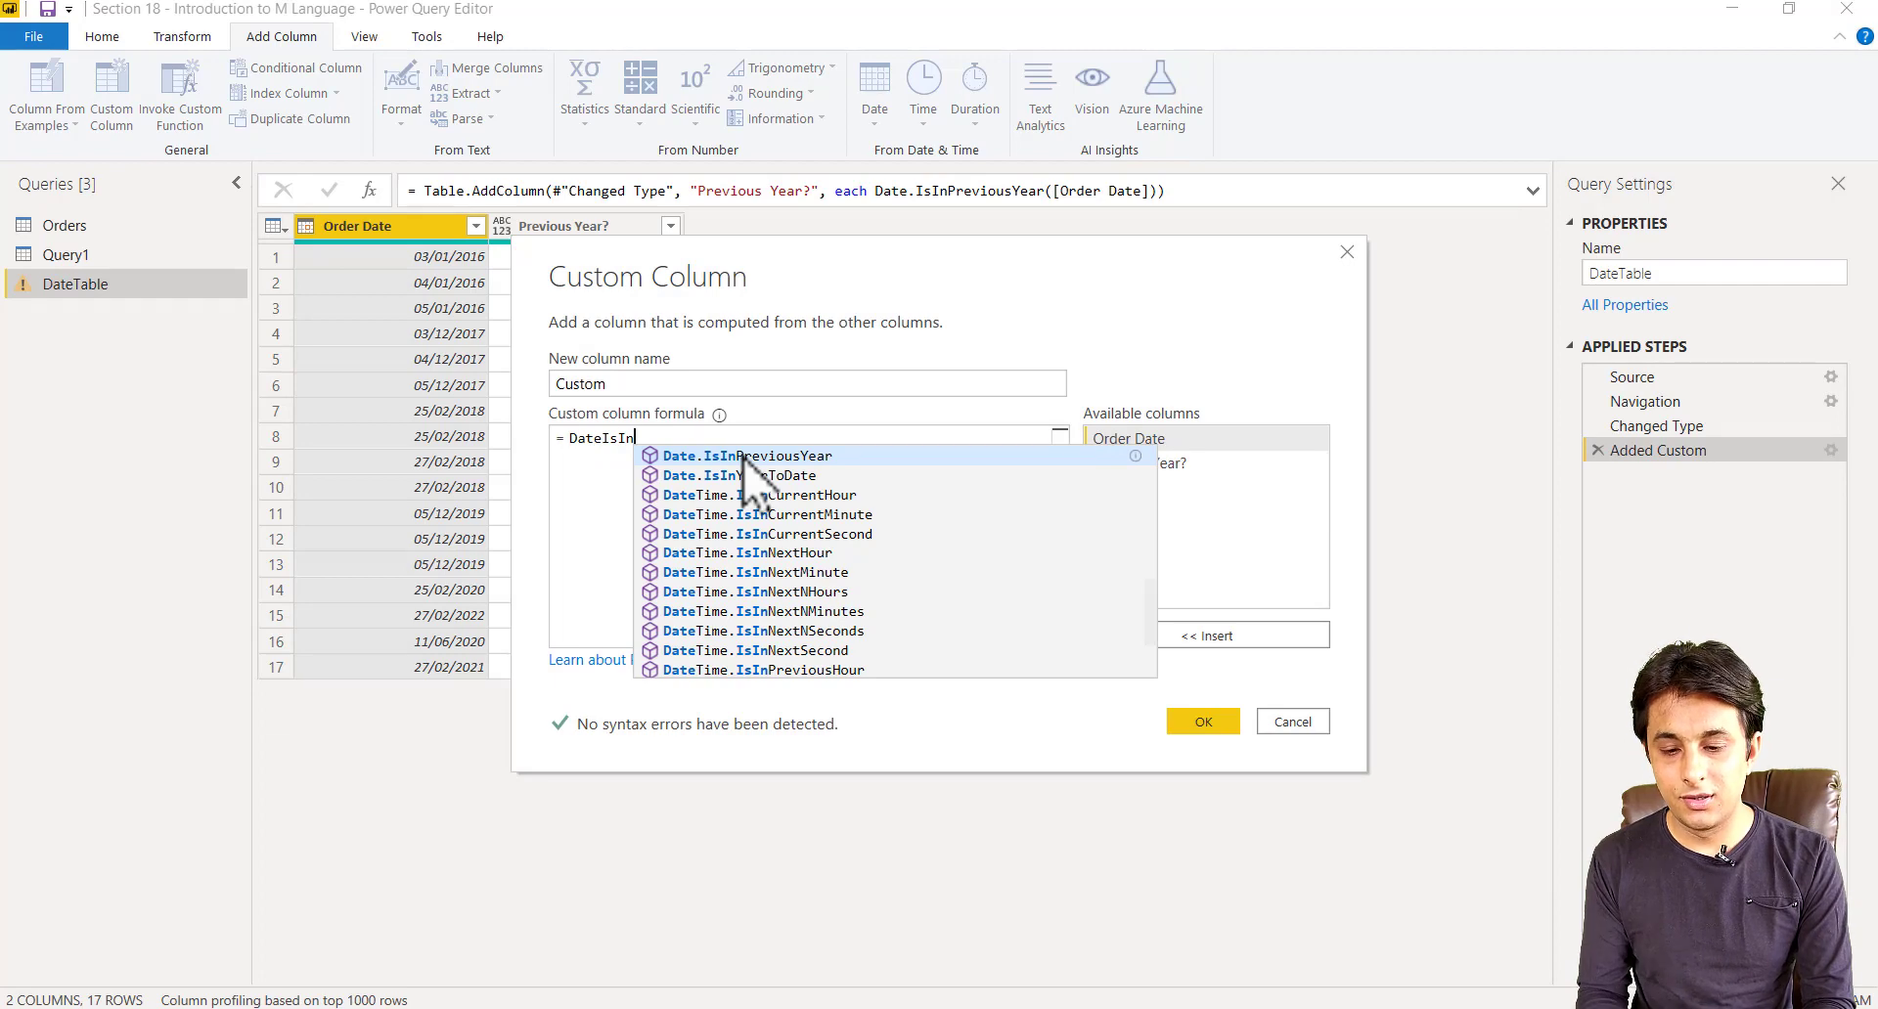
text(Next)
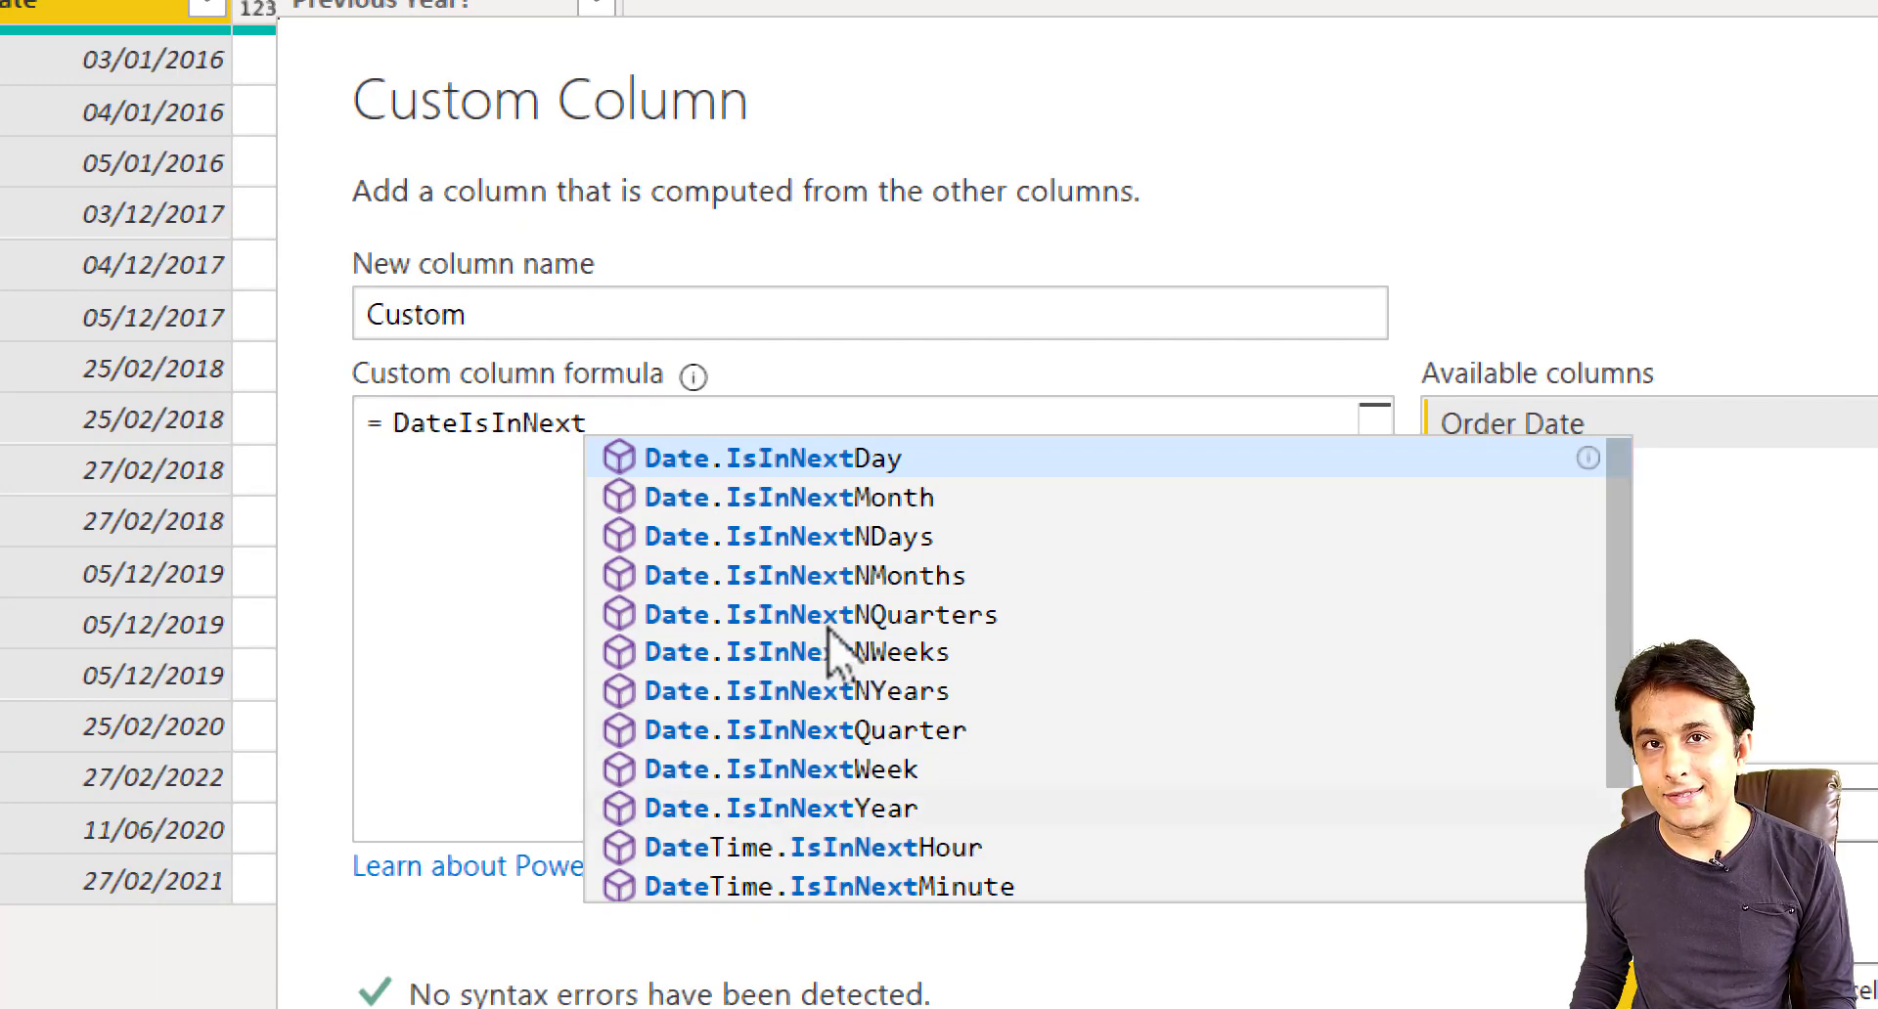
text(Year)
key(Tab)
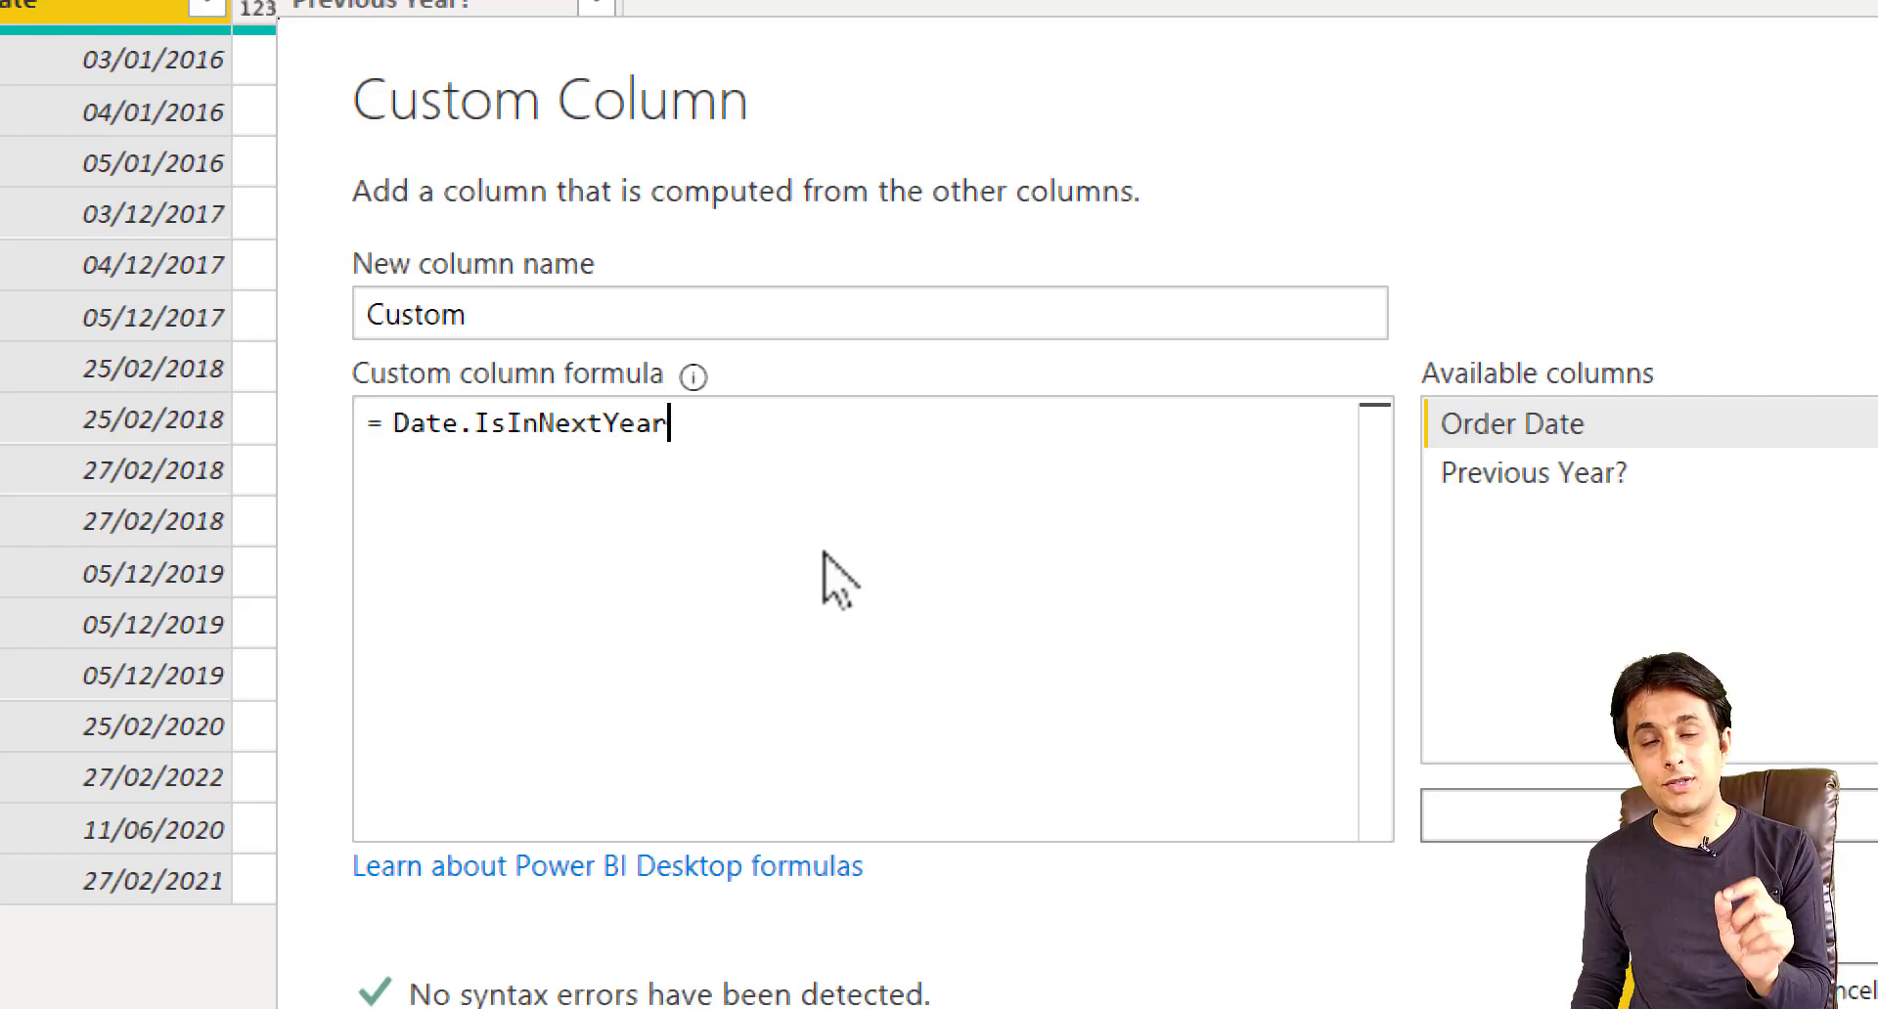
text(()
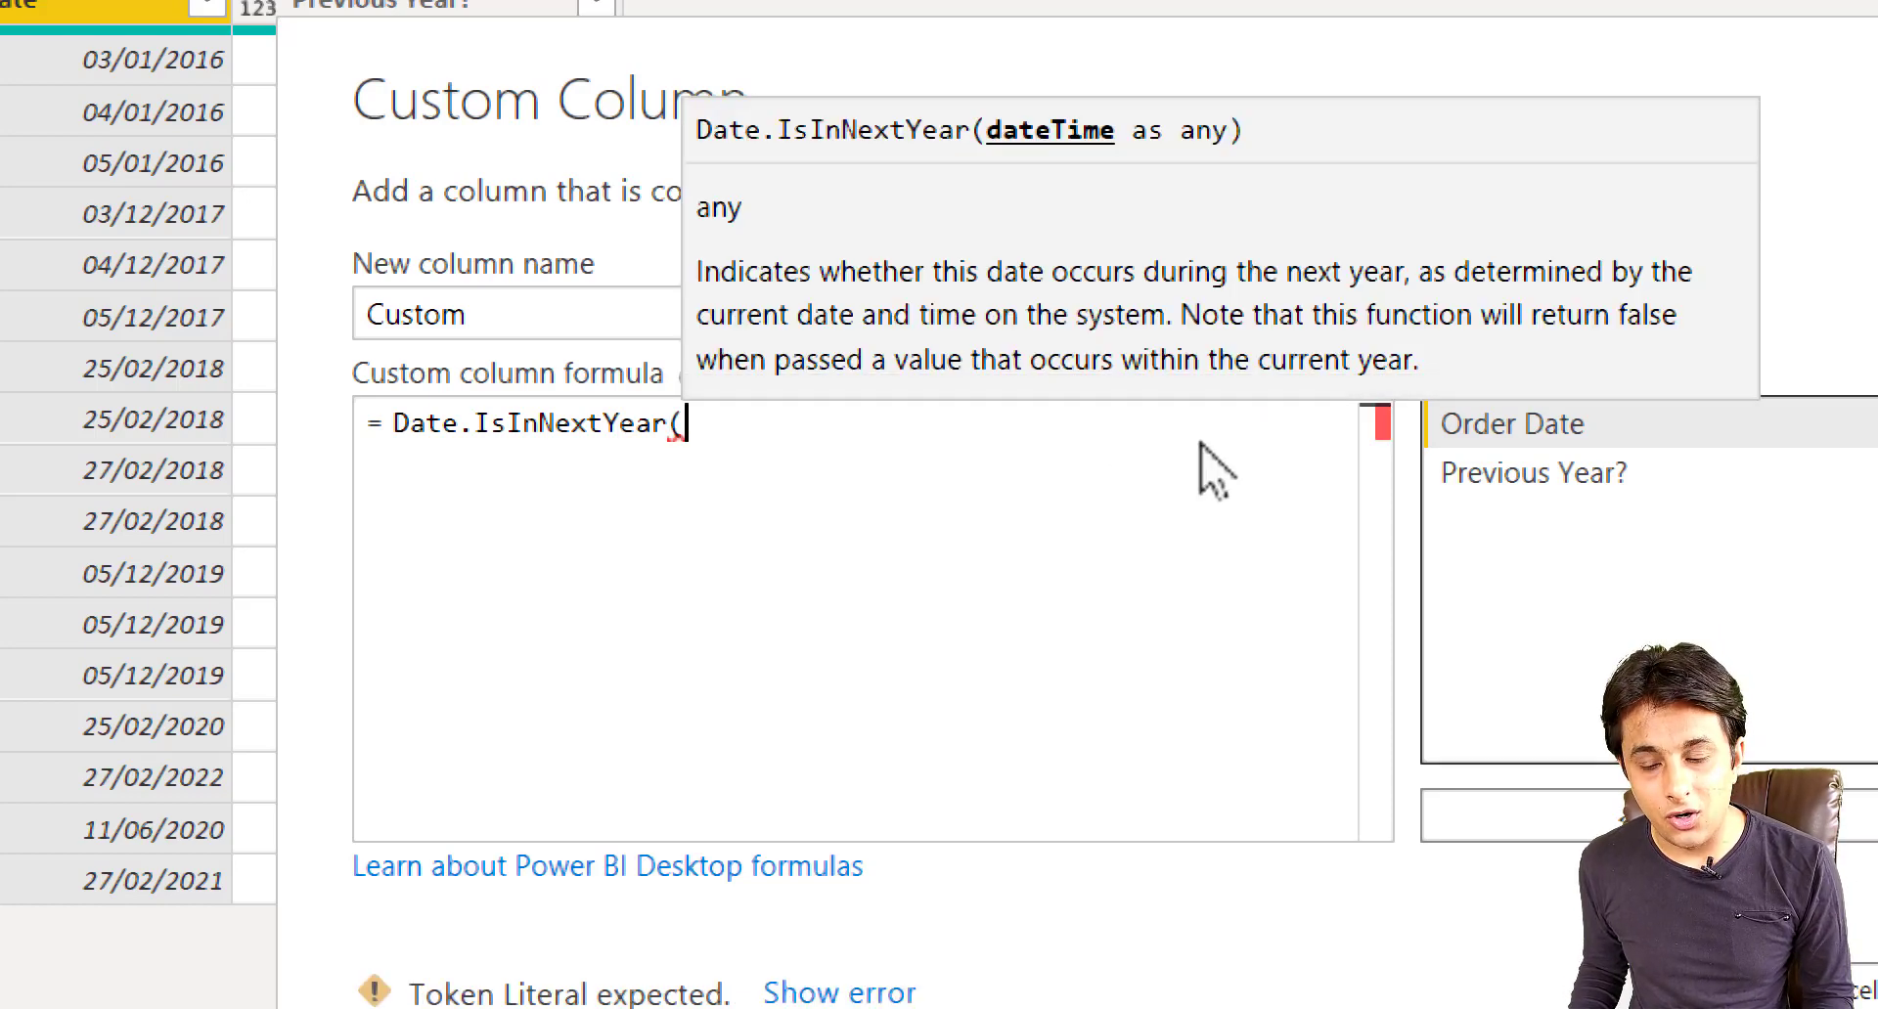
text([Order Date])
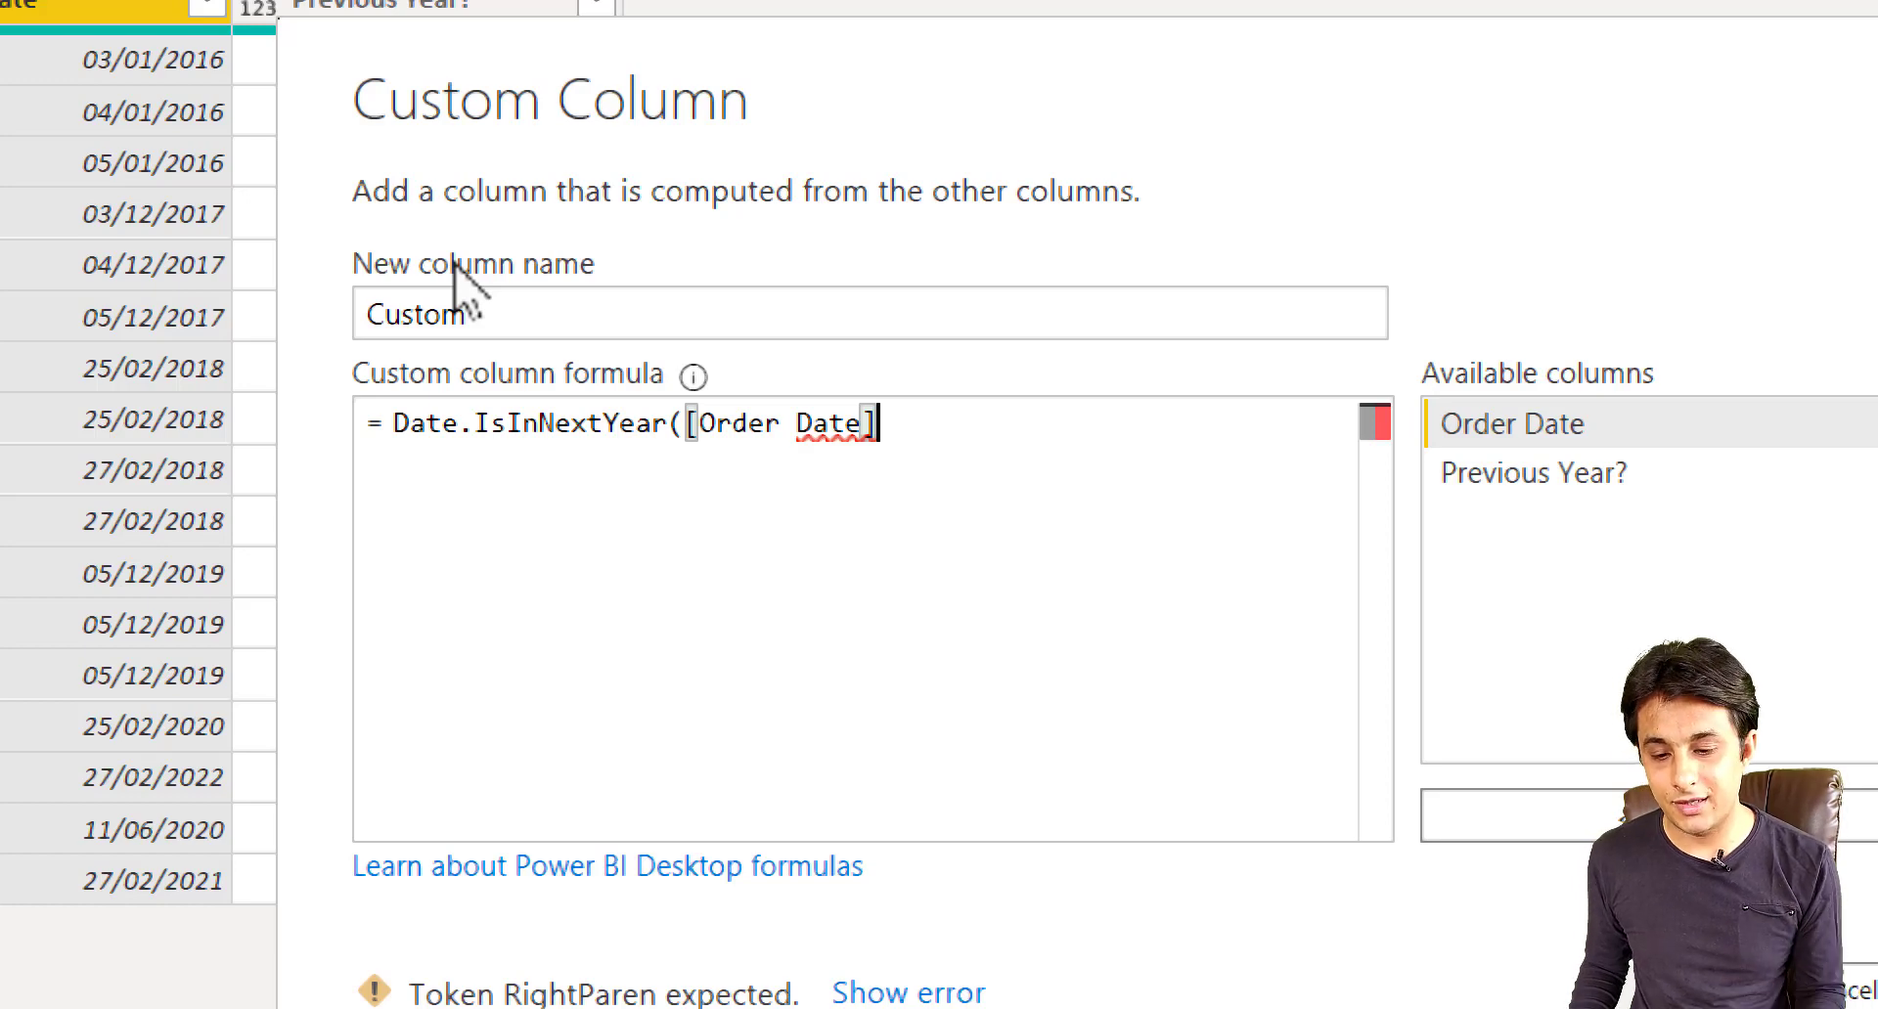
text())
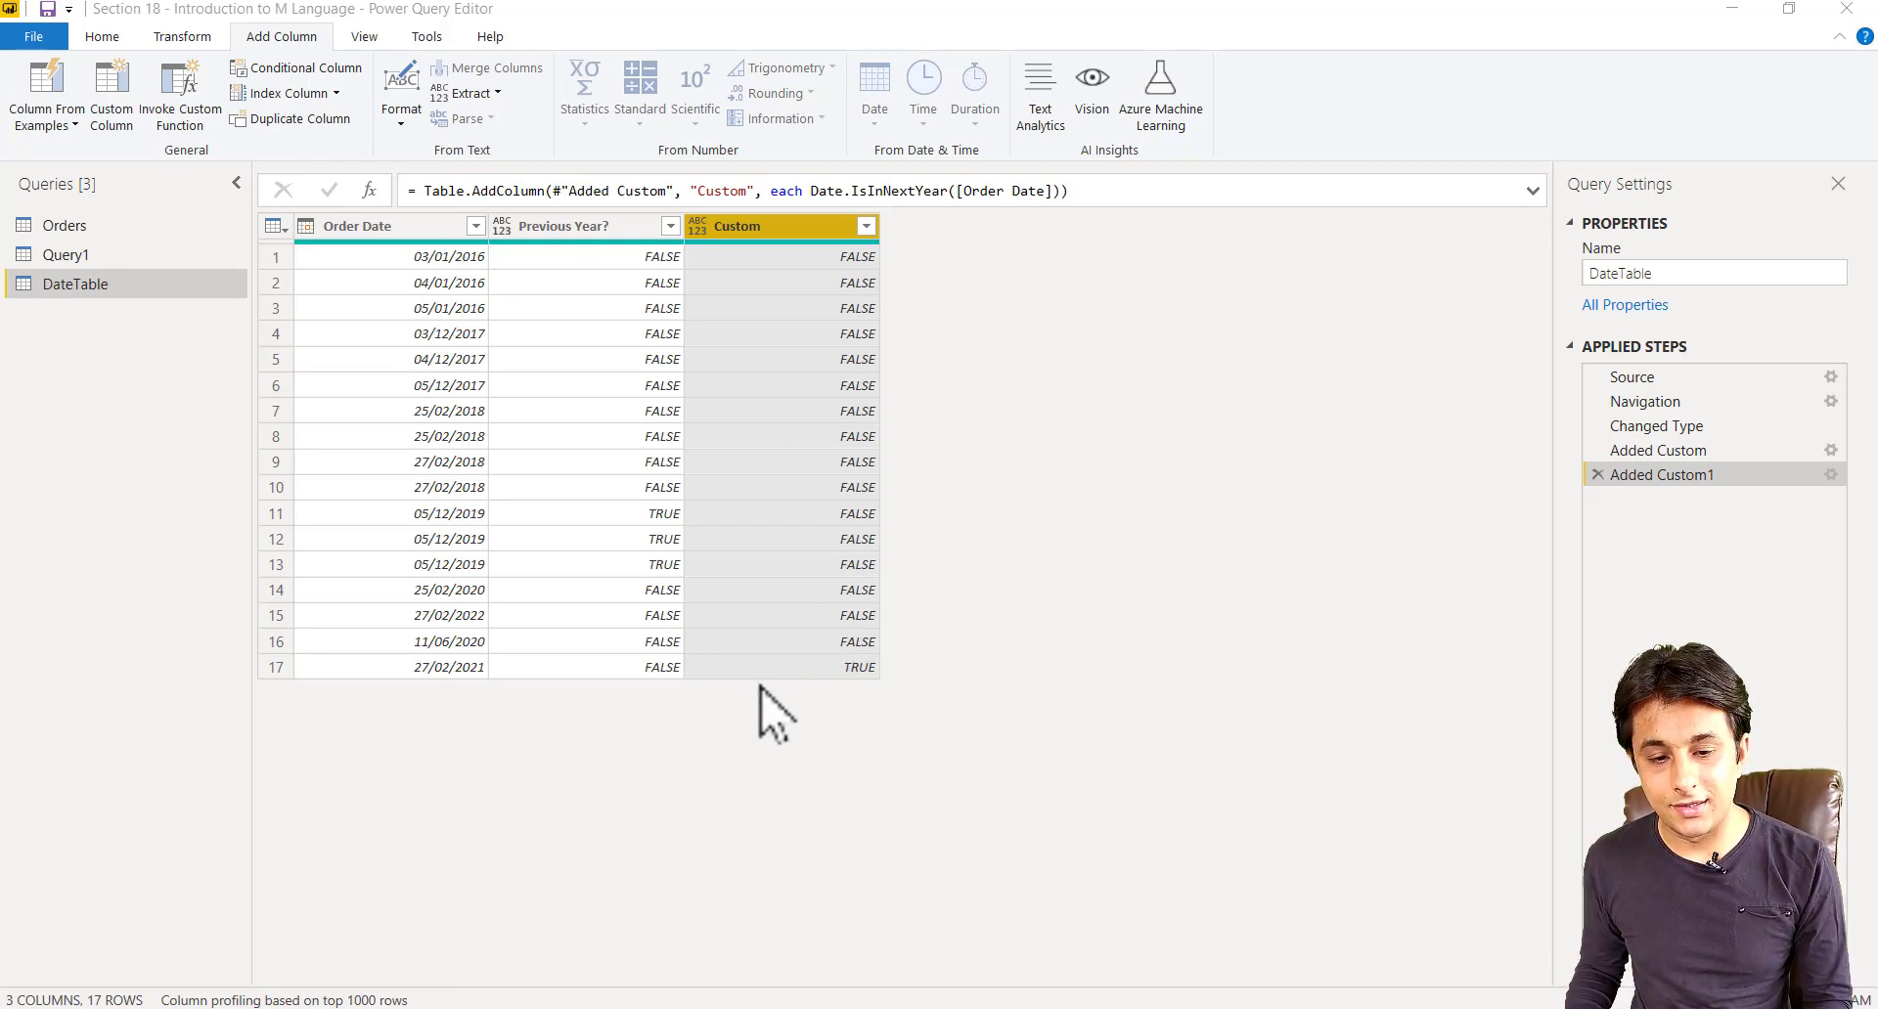
Add a custom column with Date.IsInPreviousNYears([Order Date],3) to flag the last 3 years.
click(101, 98)
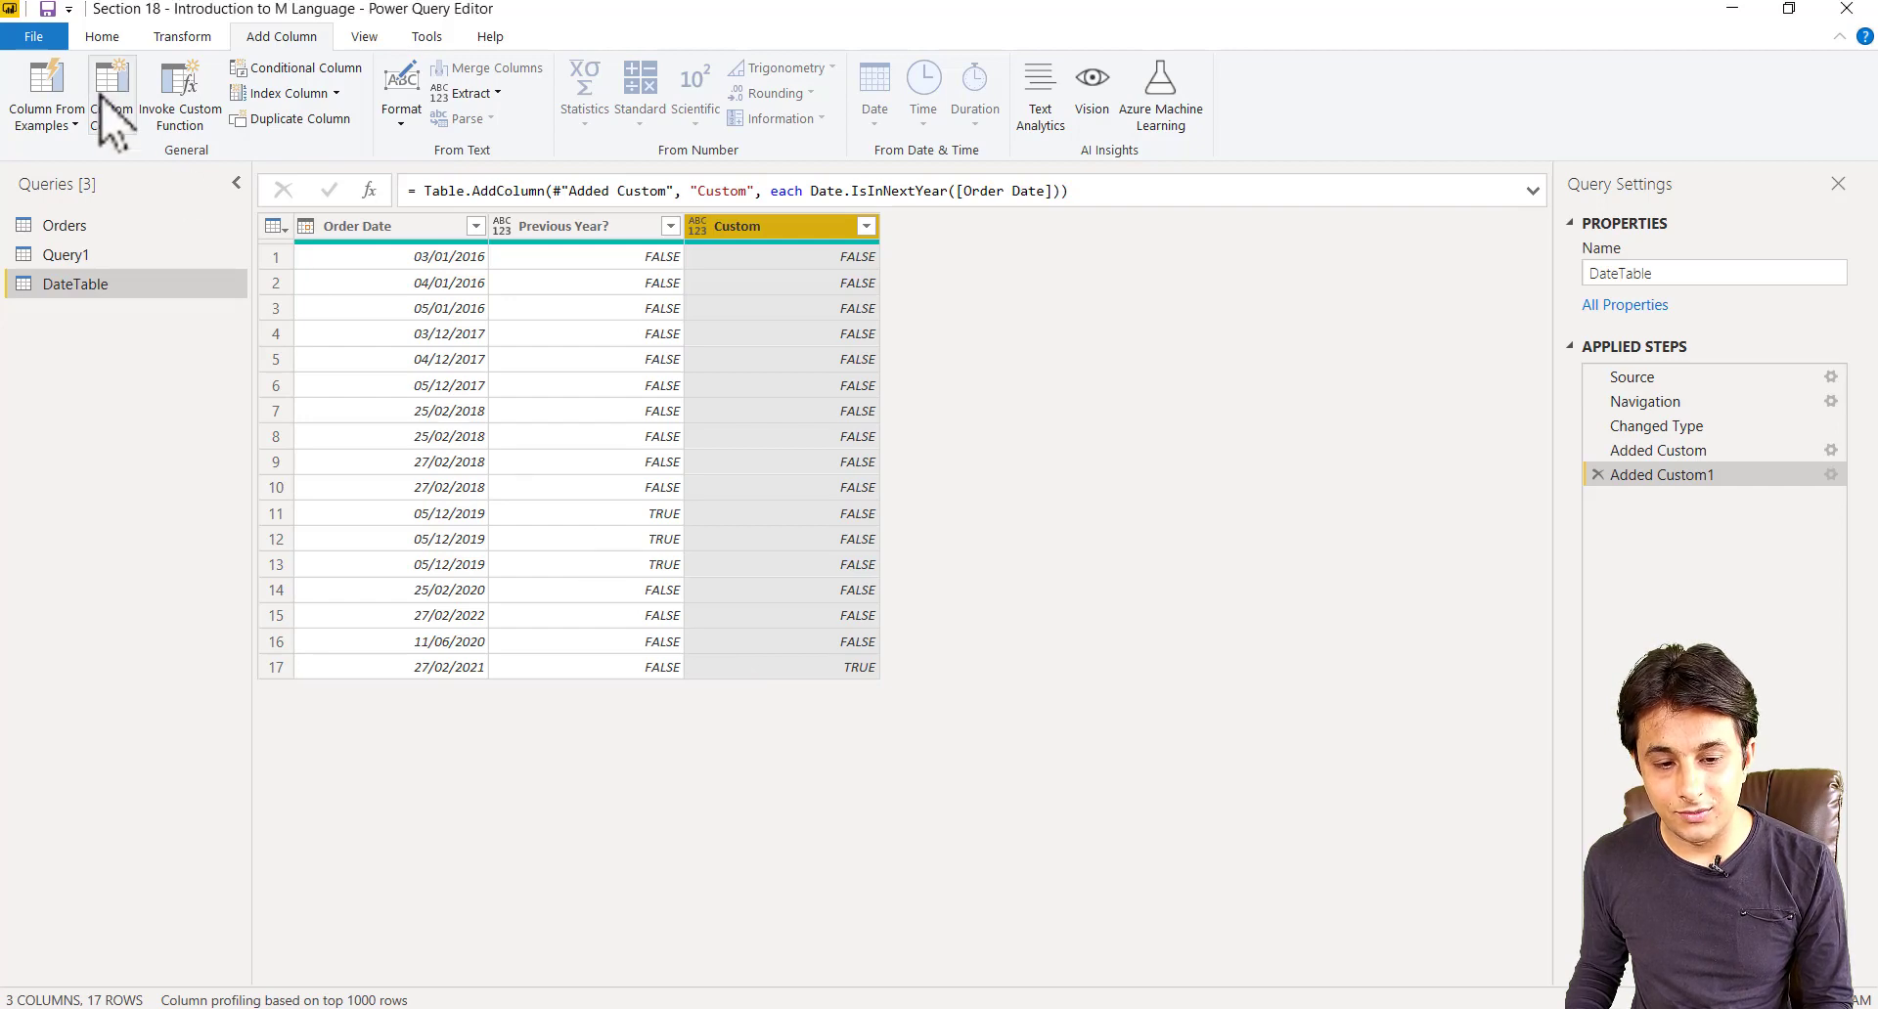
click(102, 97)
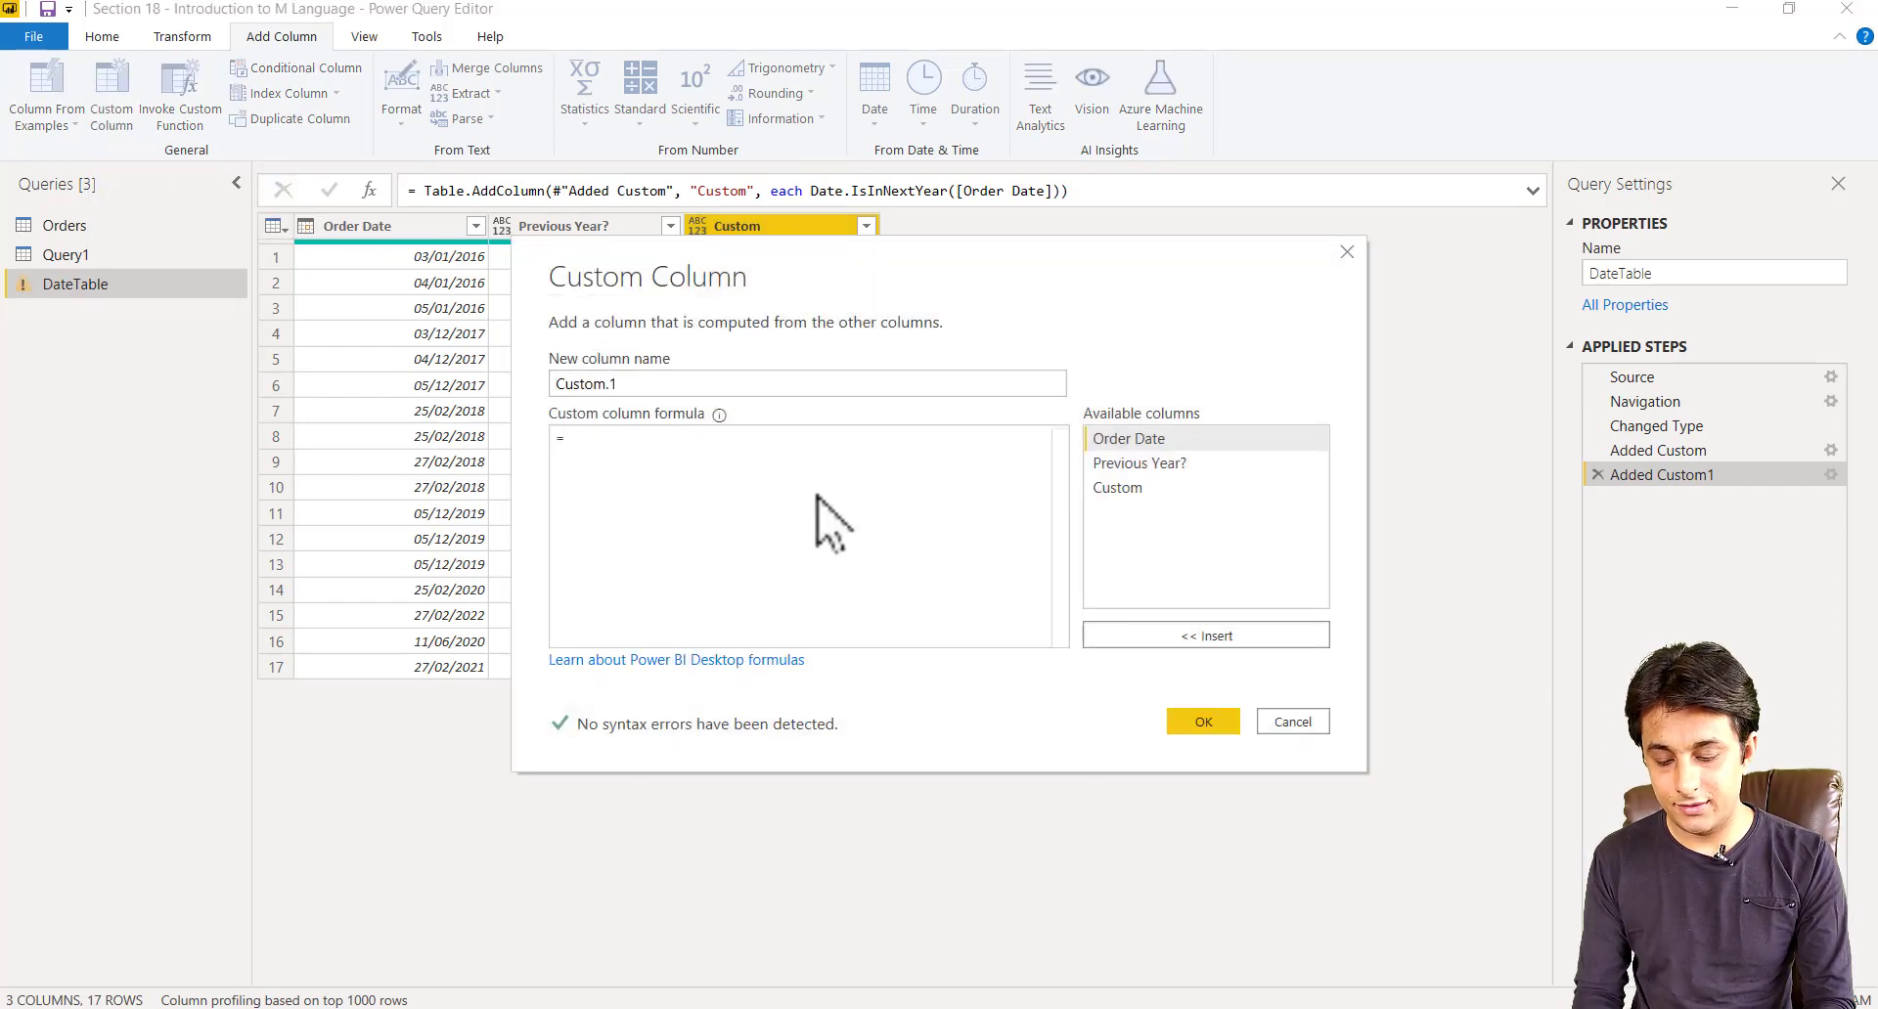
text(DateIsIj)
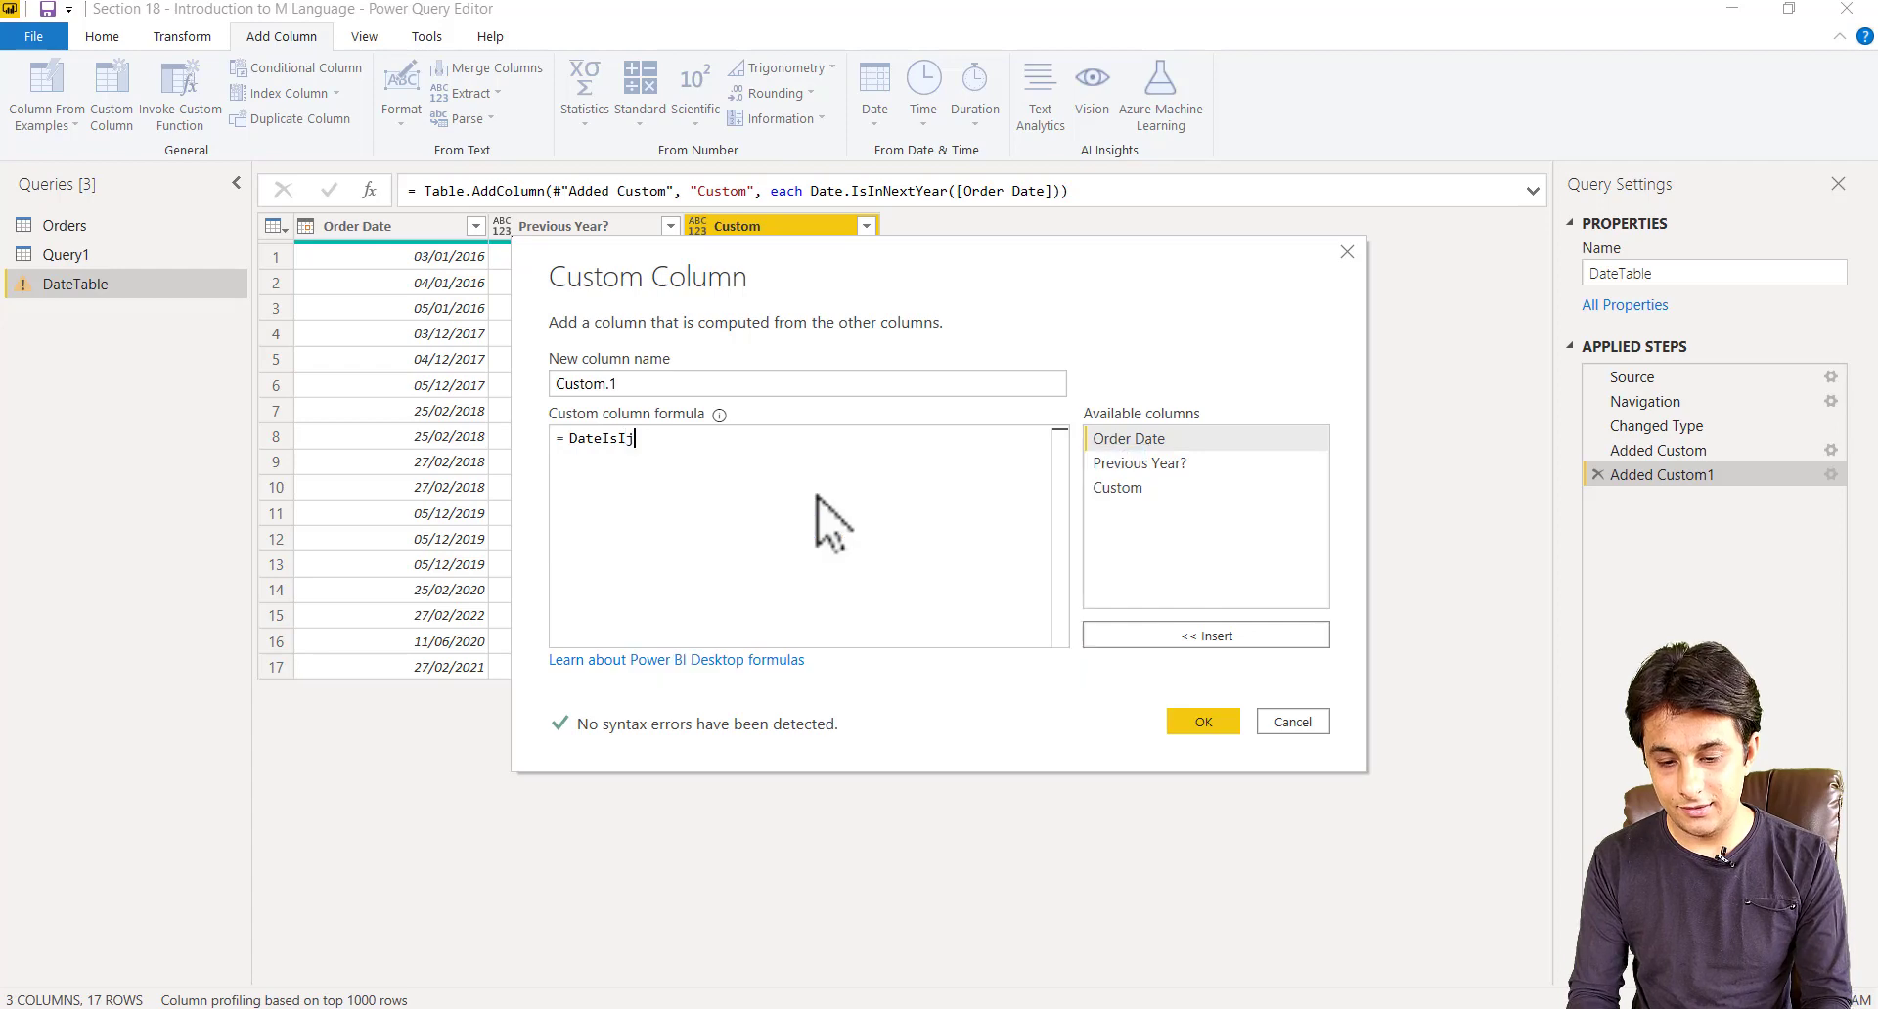
text(P)
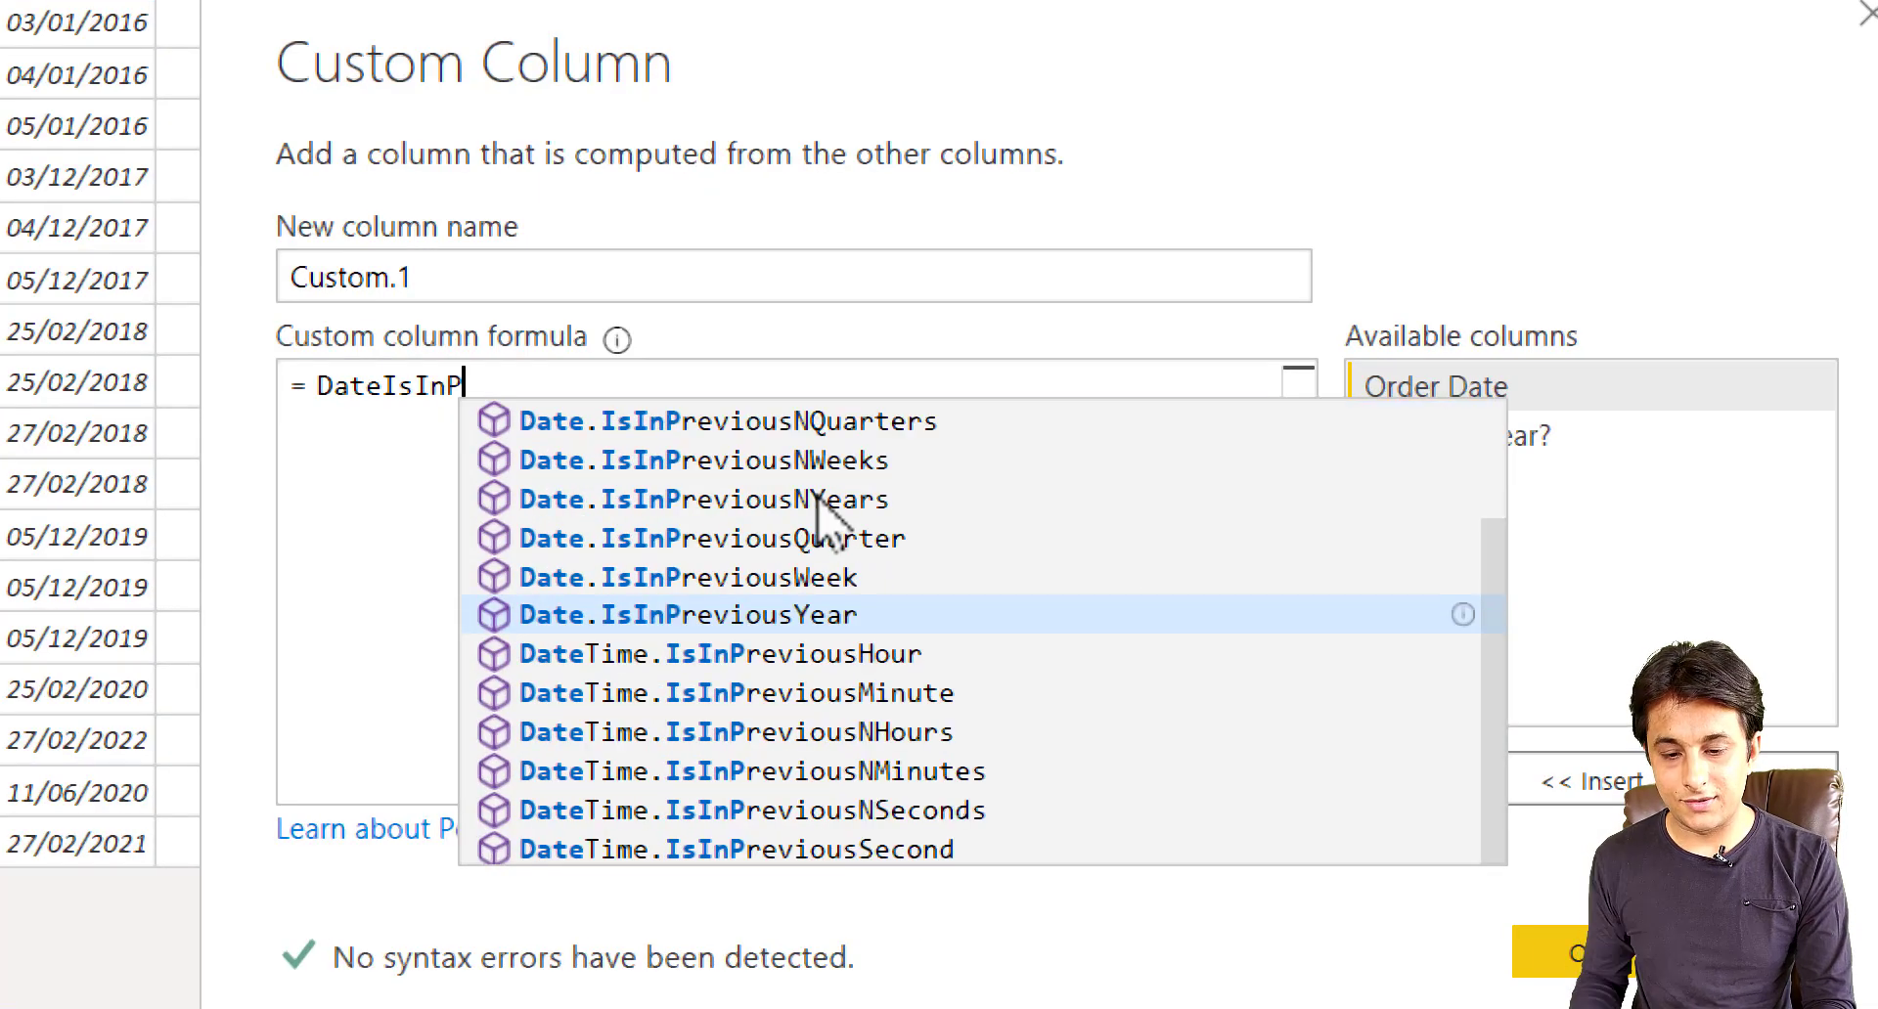
text(revious)
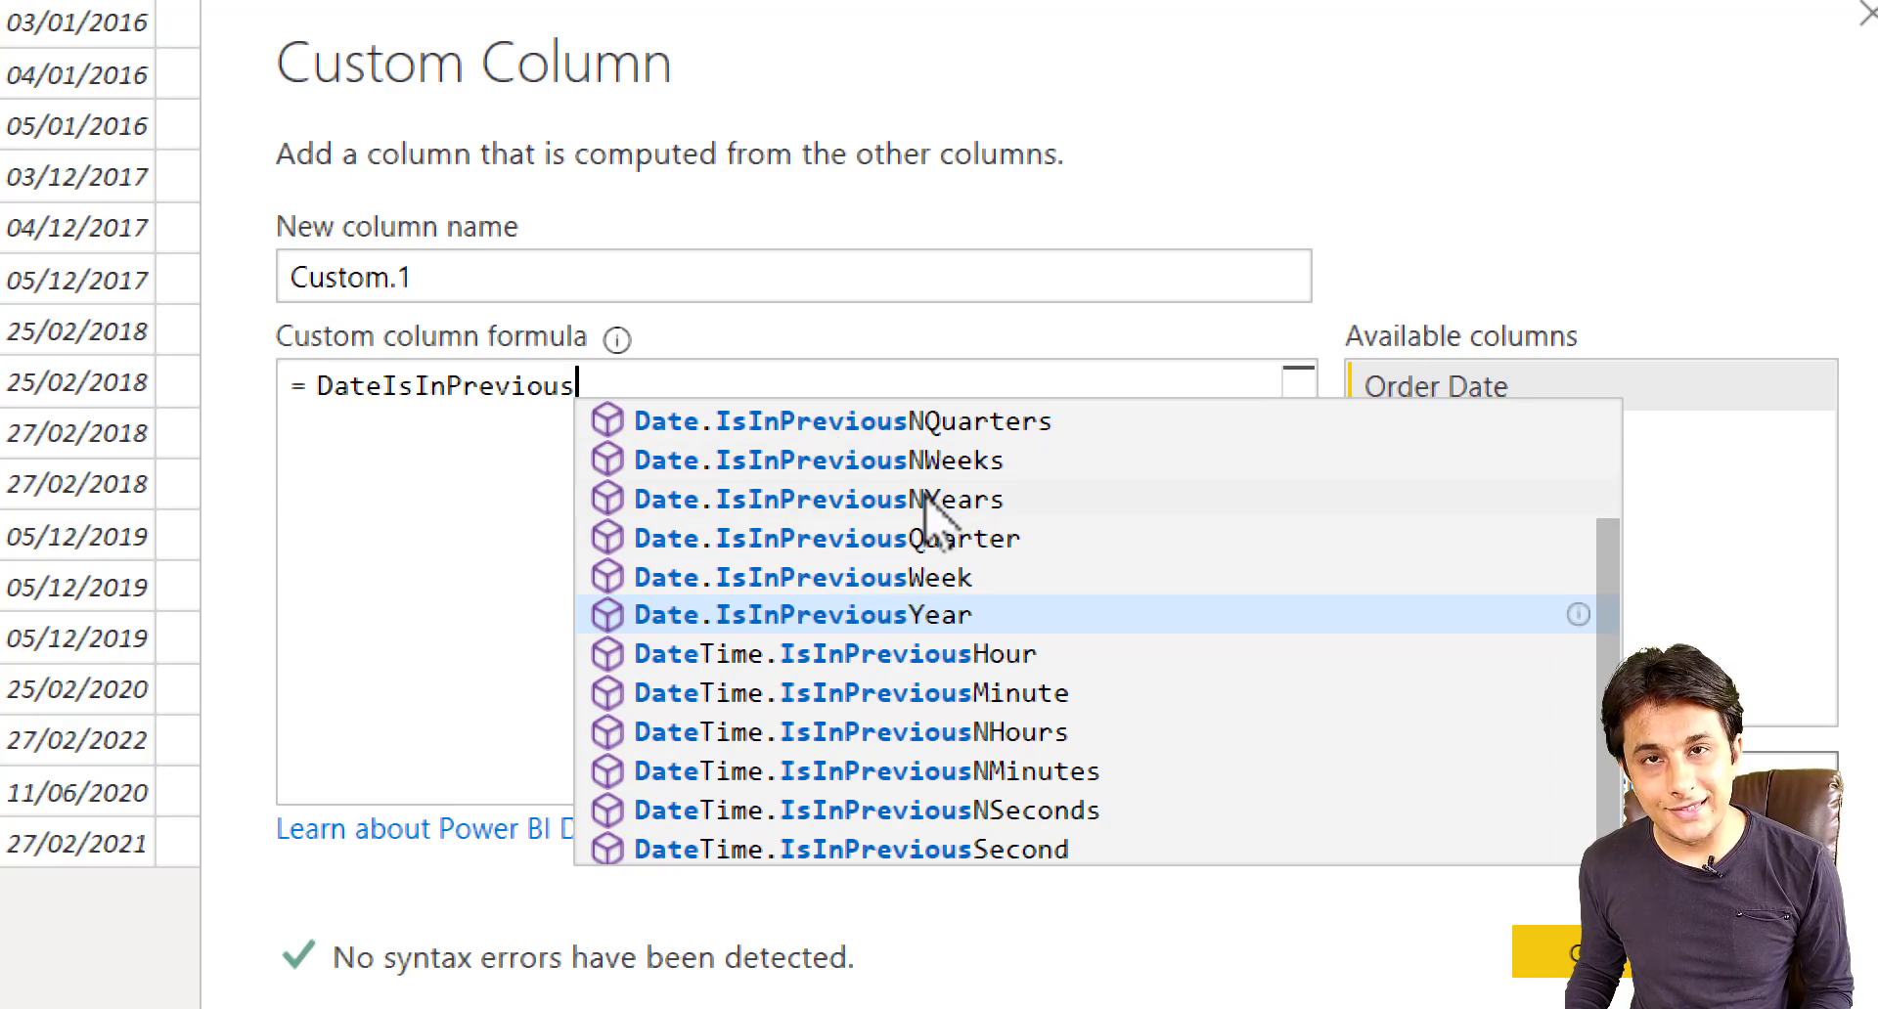
click(924, 499)
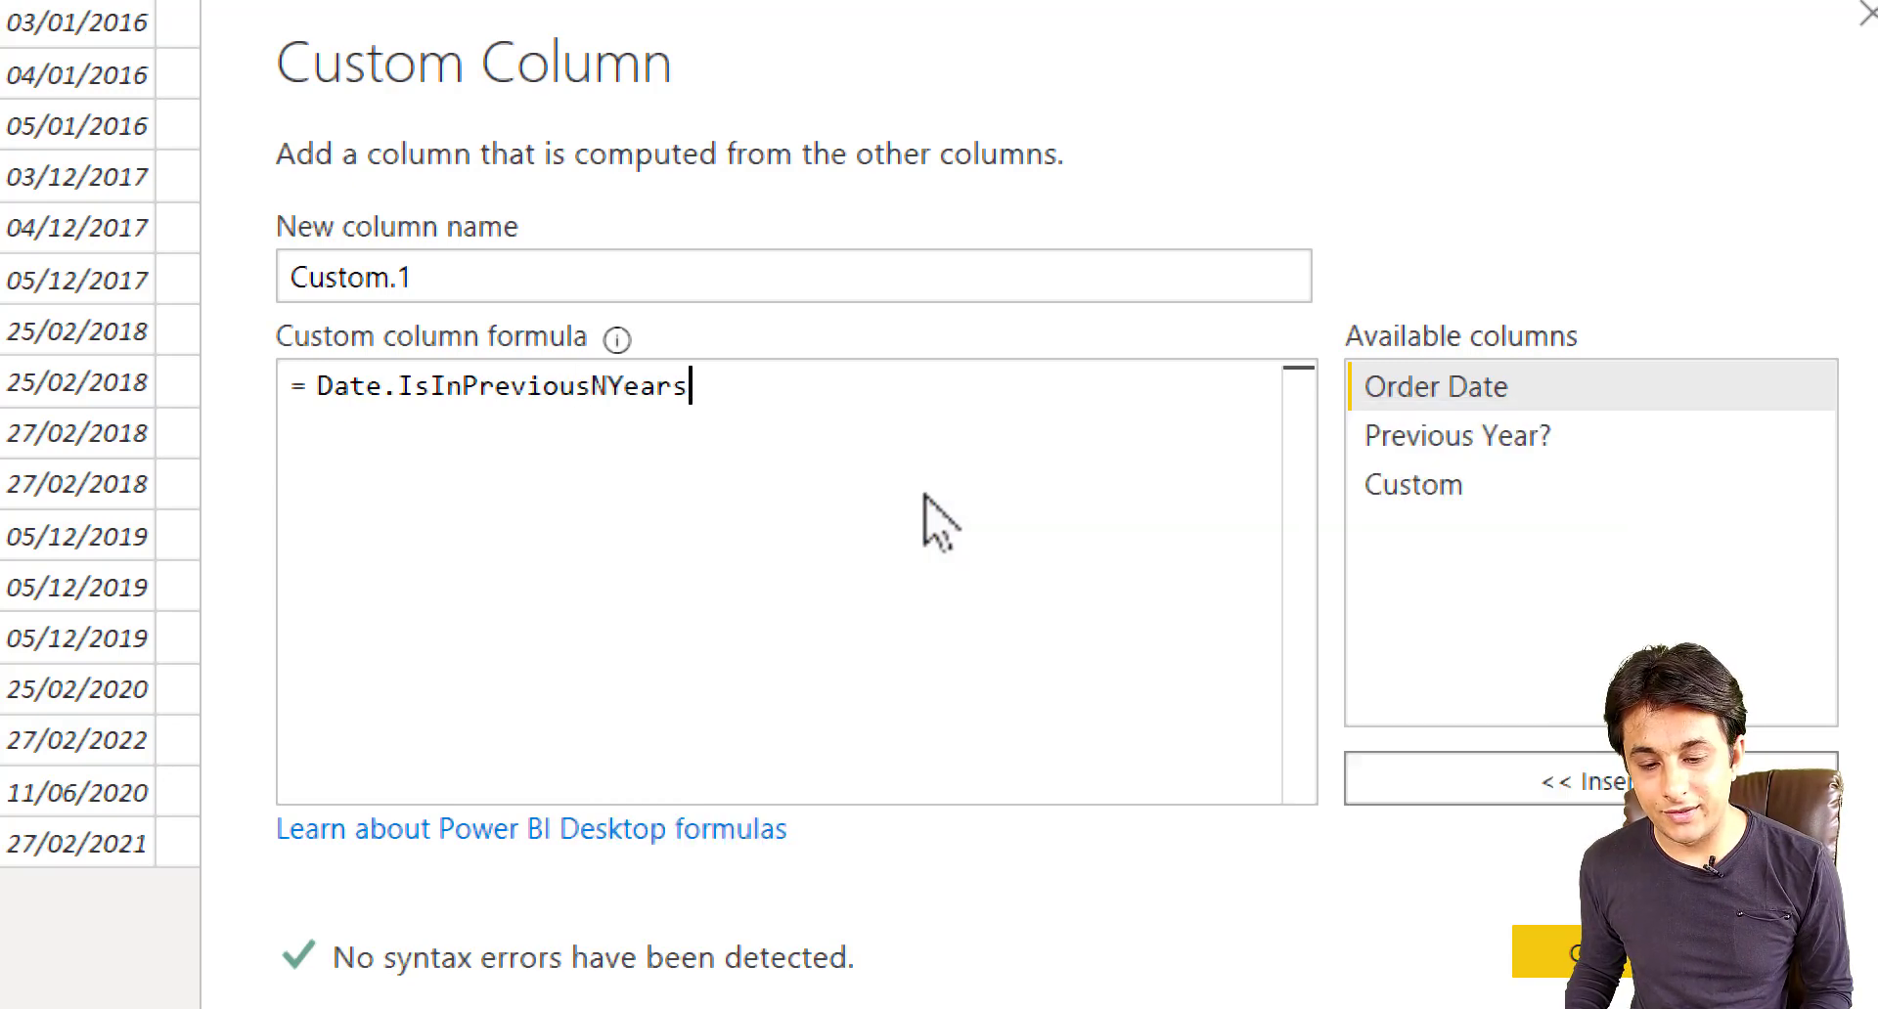
text(()
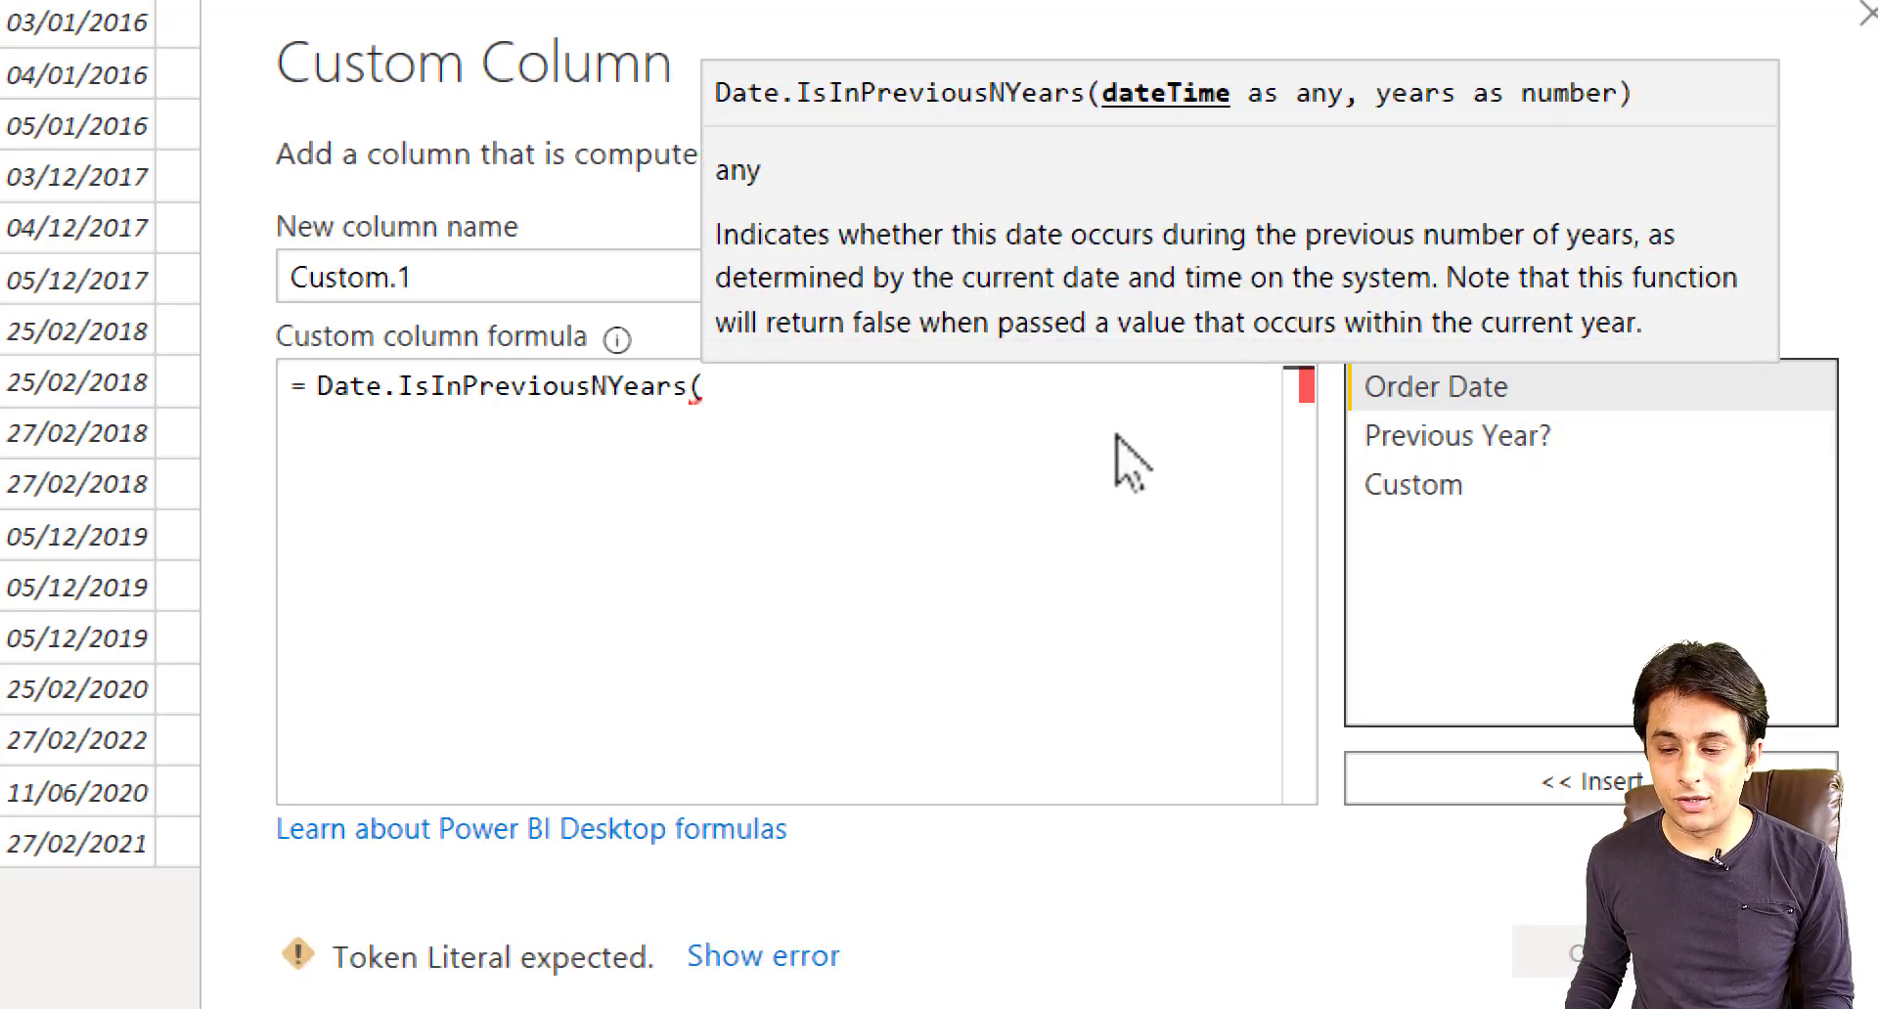
text([Order Date],3)
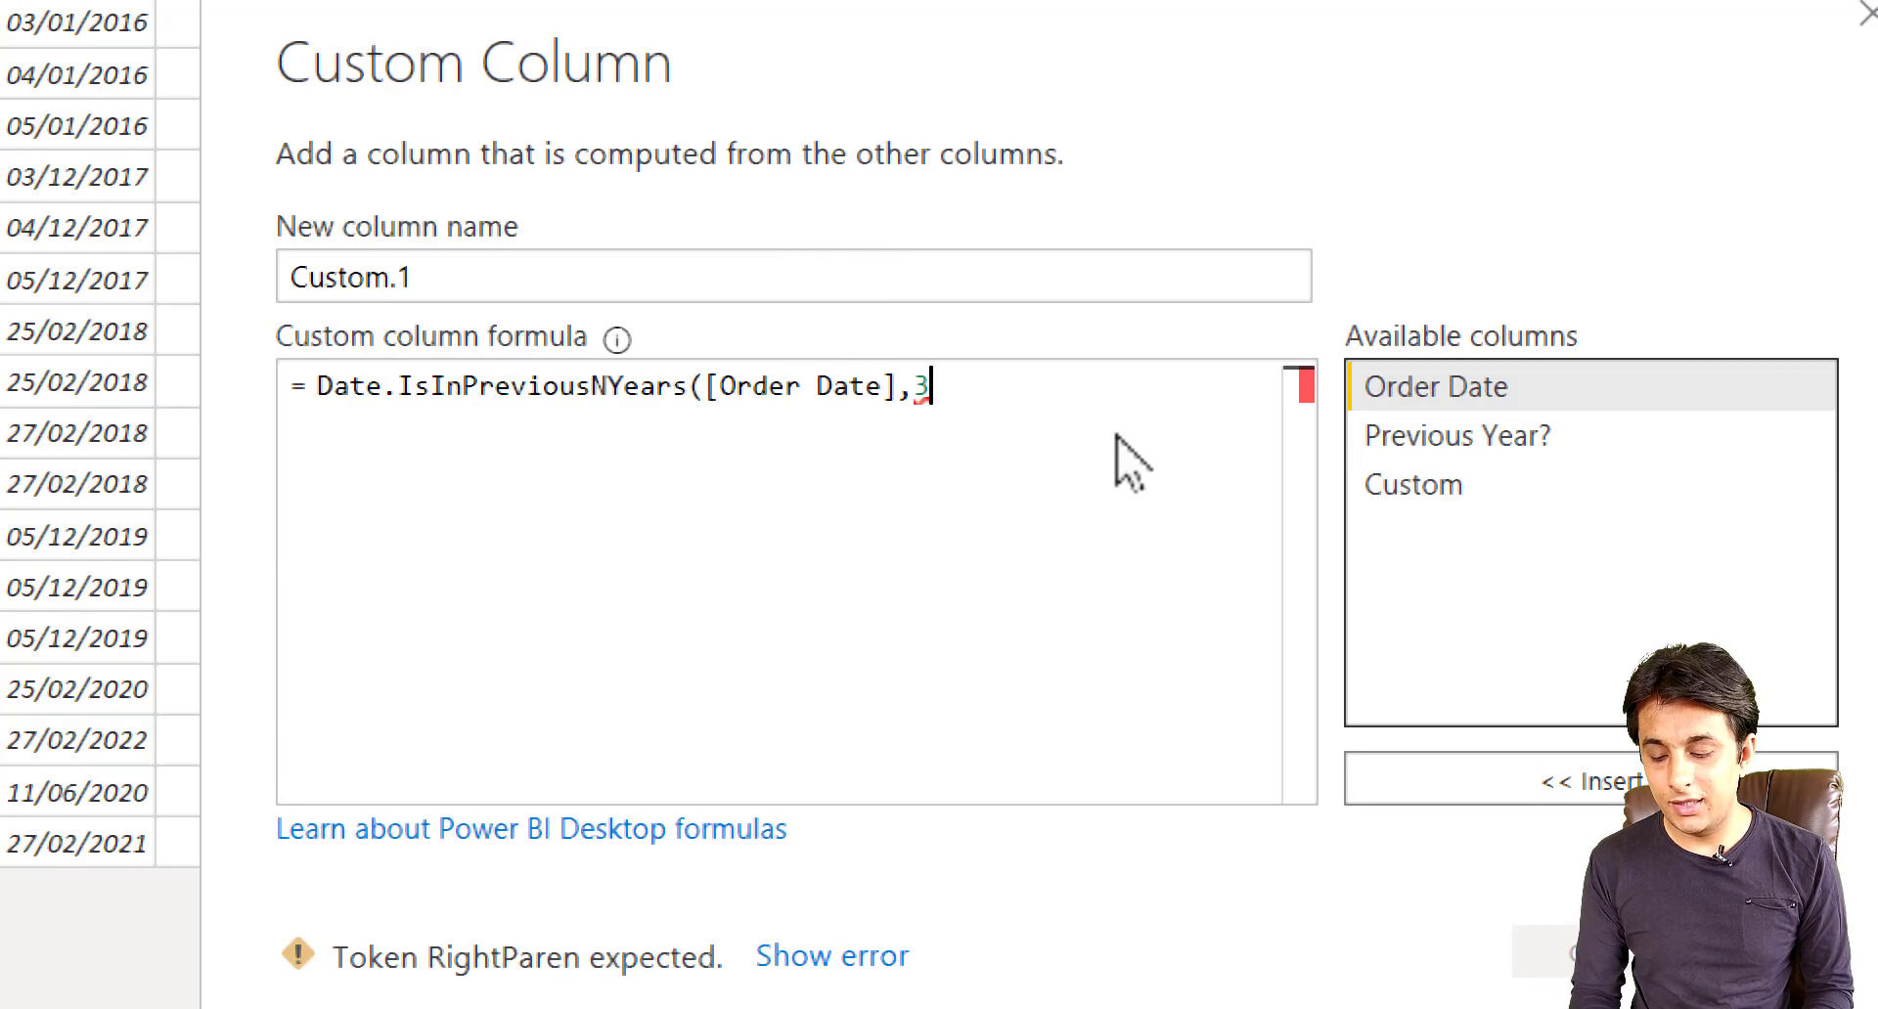
text())
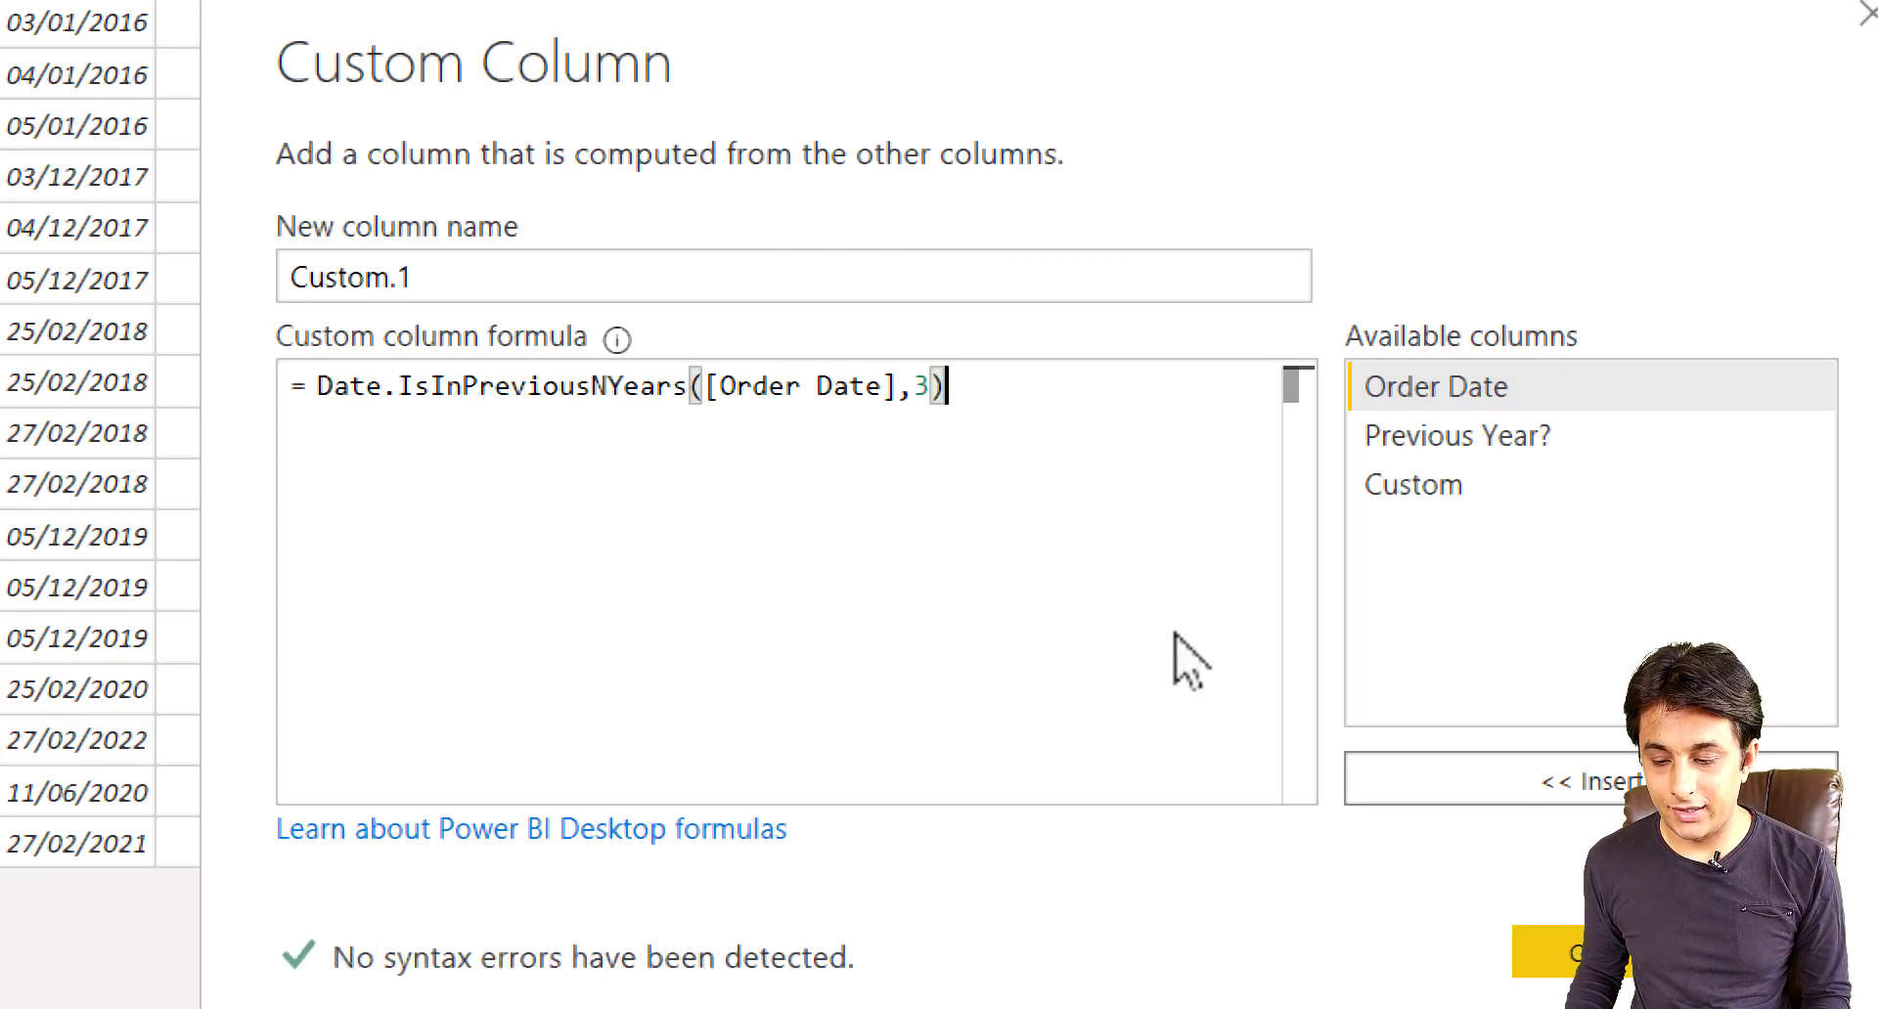
key(Return)
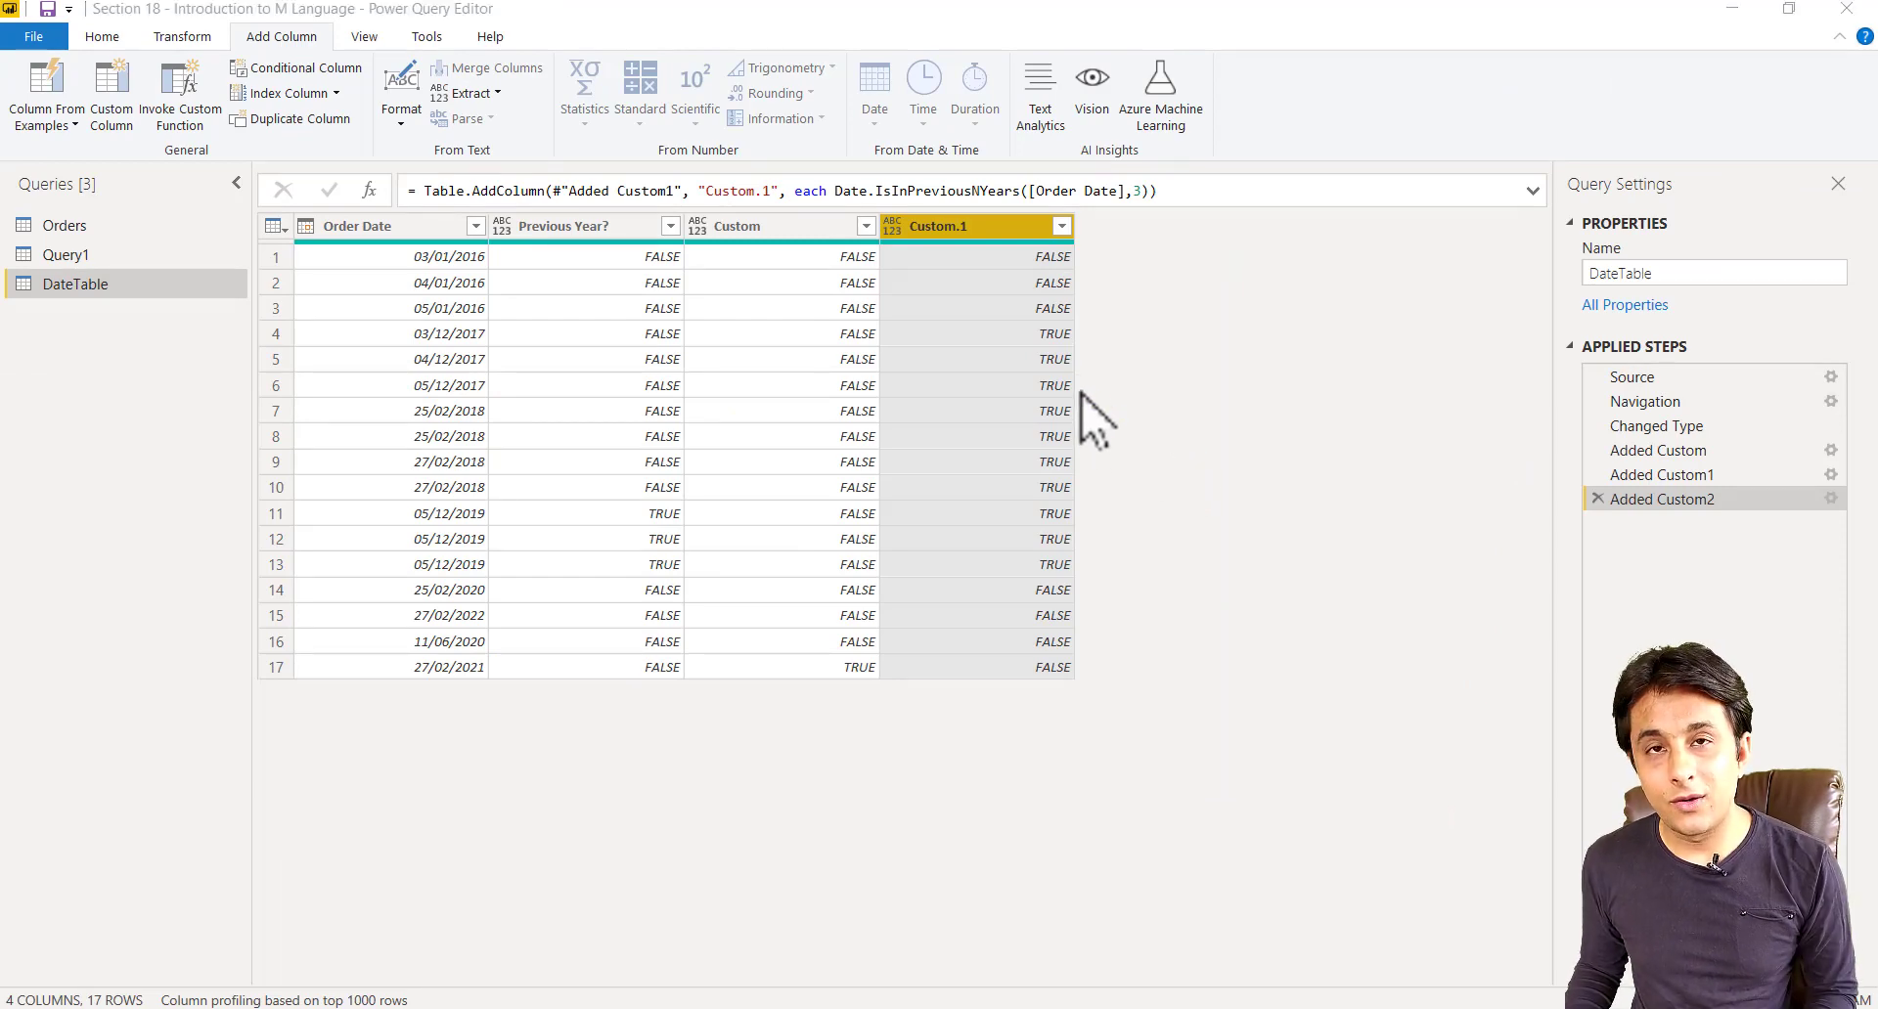
Filter DateTable to Custom.1 = TRUE only, leaving the 10 orders from 2017–2019.
click(1061, 226)
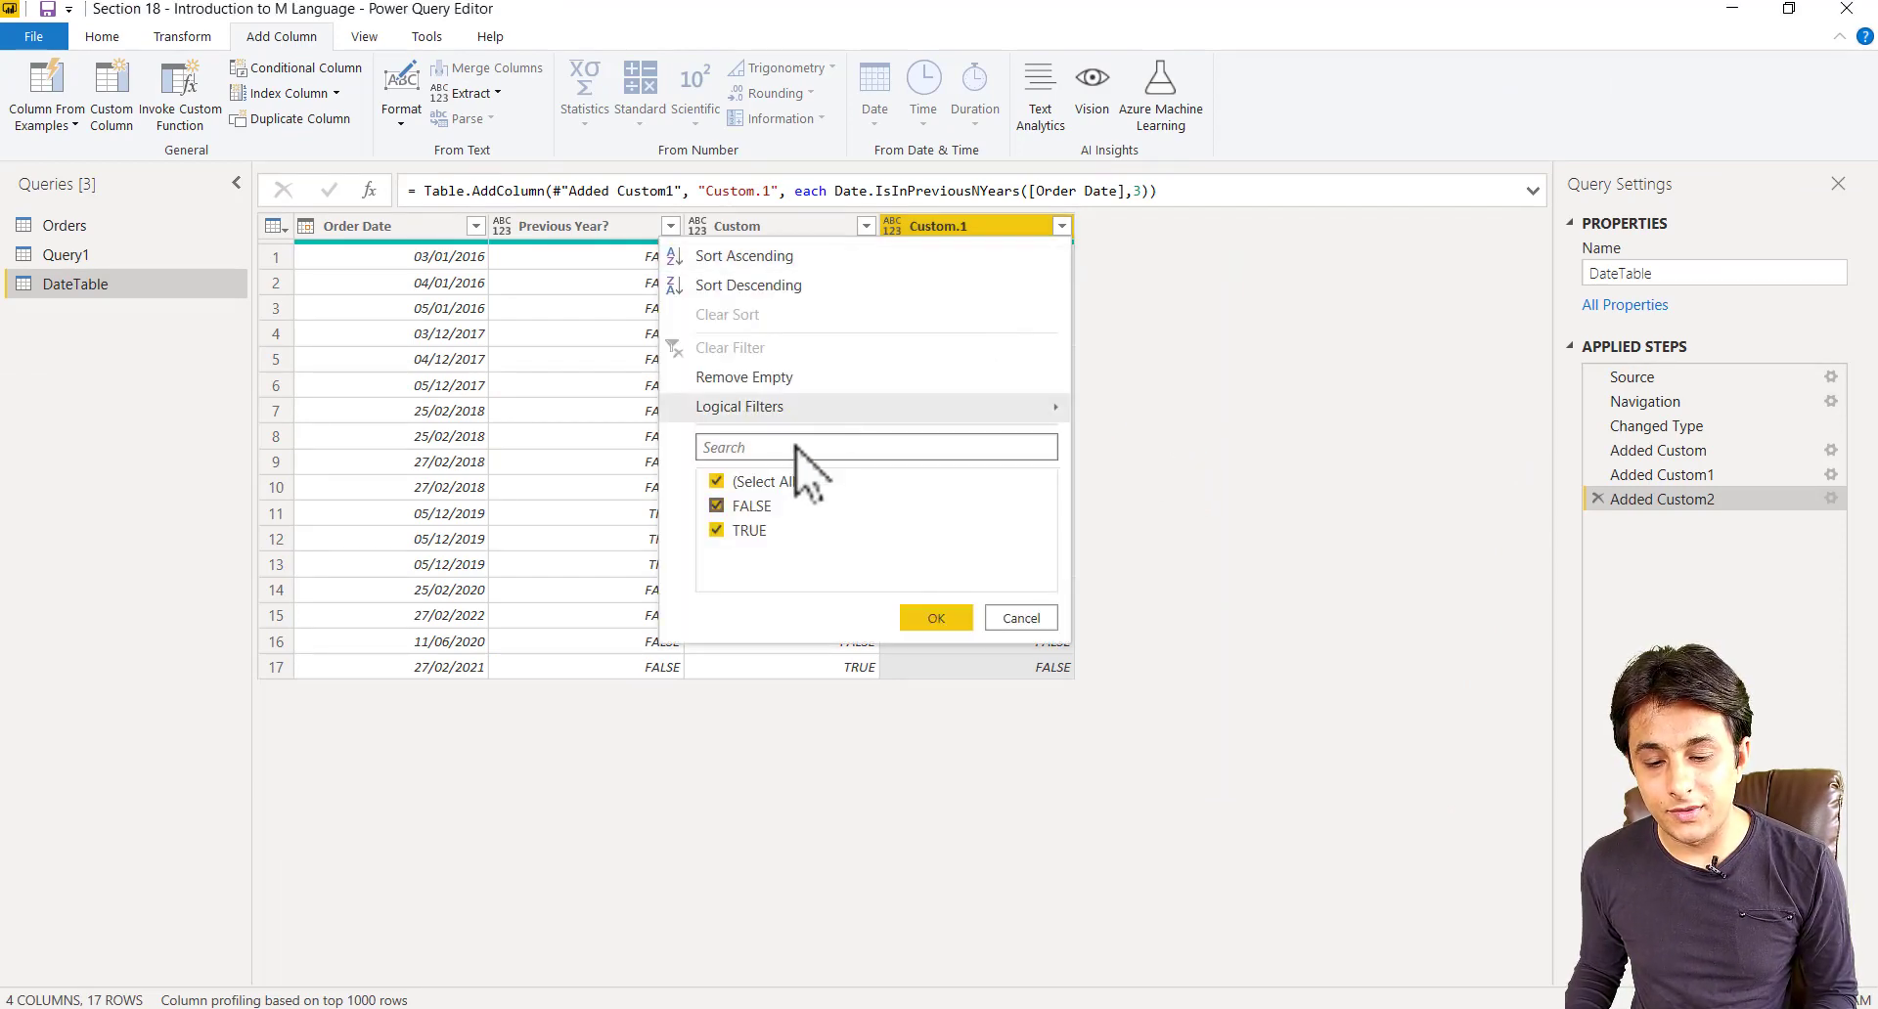
click(716, 505)
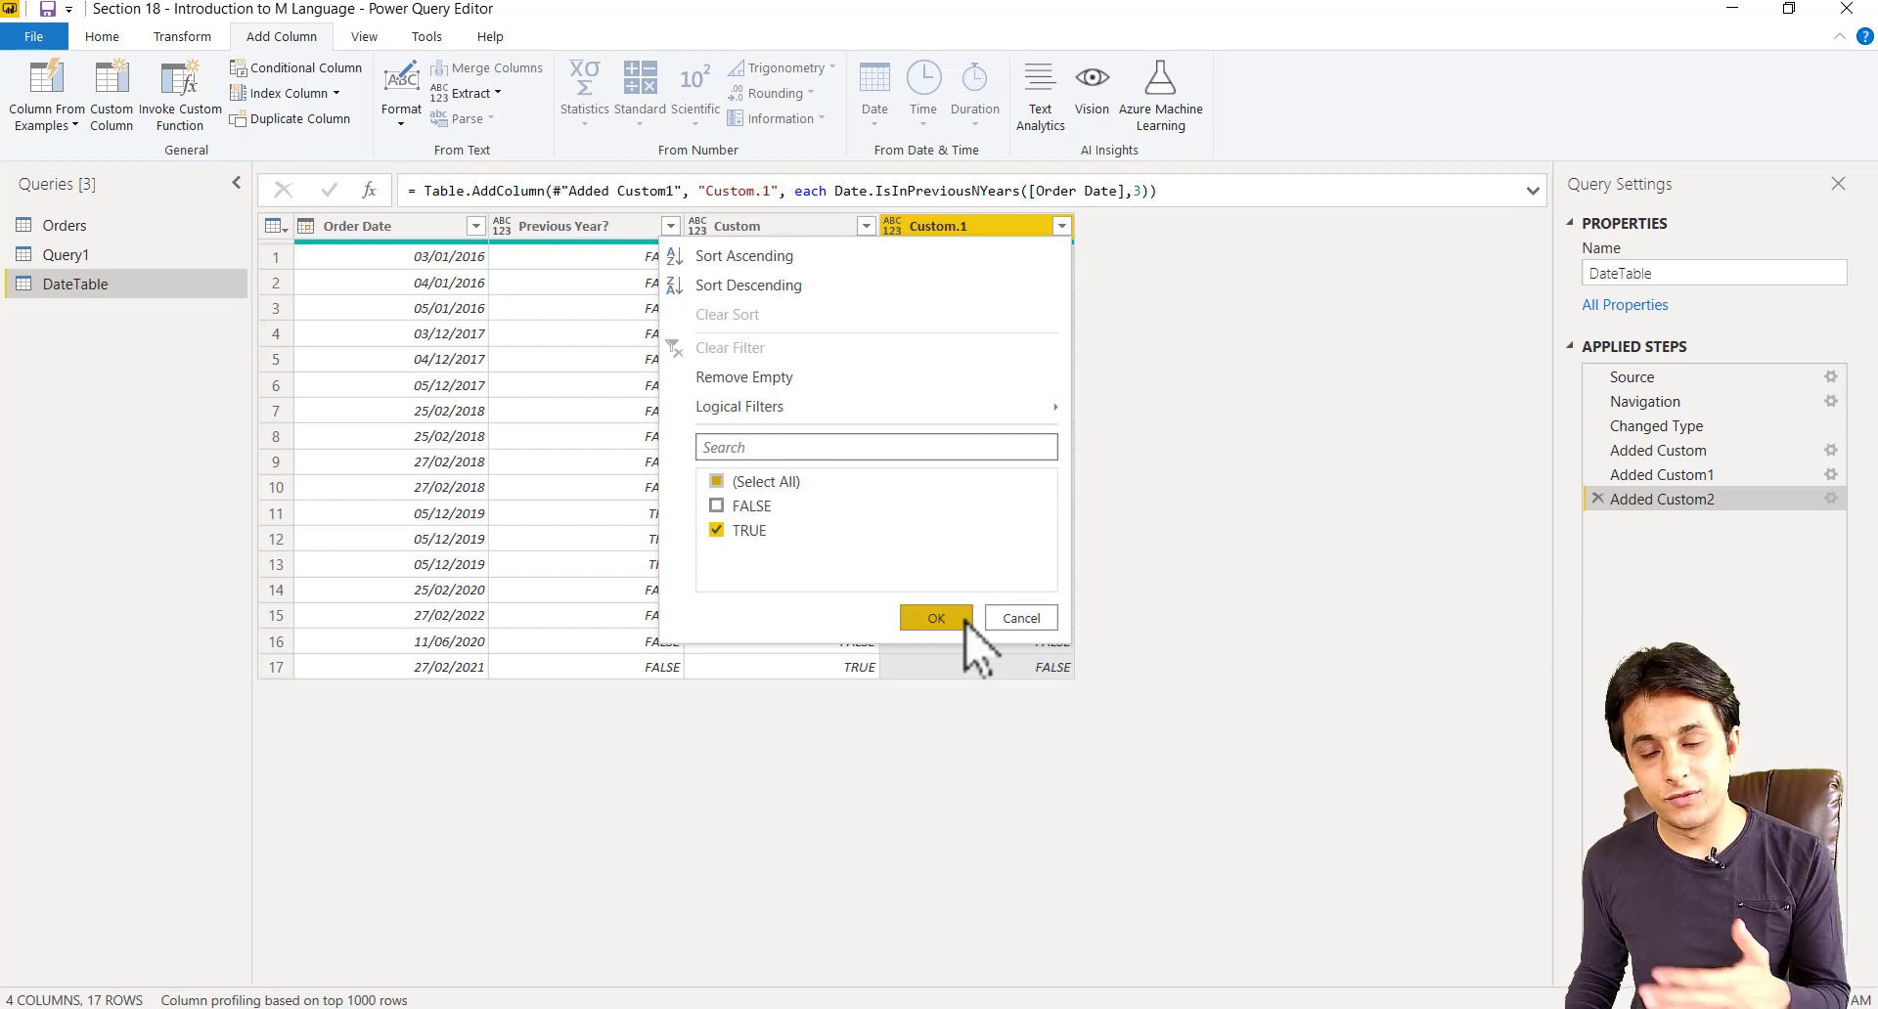
click(936, 618)
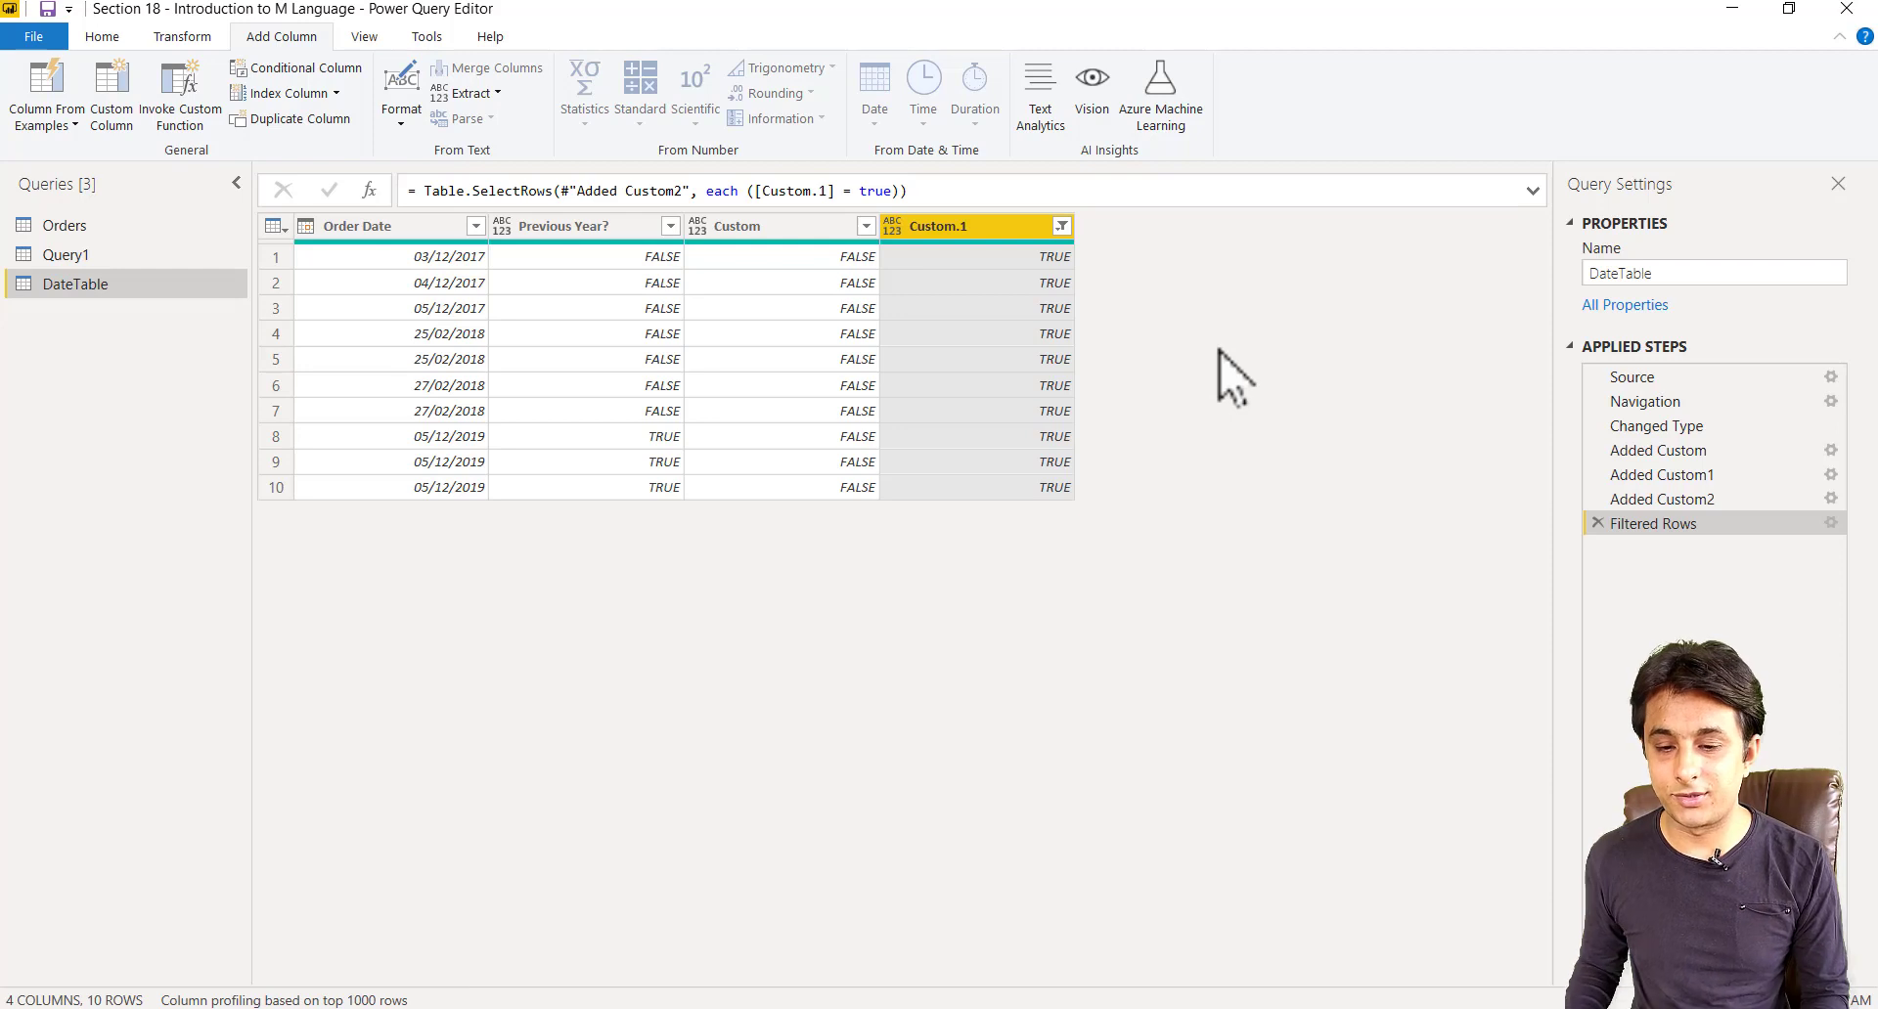
Undo the Custom.1 removal and row filter to restore 17 rows, then open 18. Sample Superstore for M Functions.
right_click(965, 227)
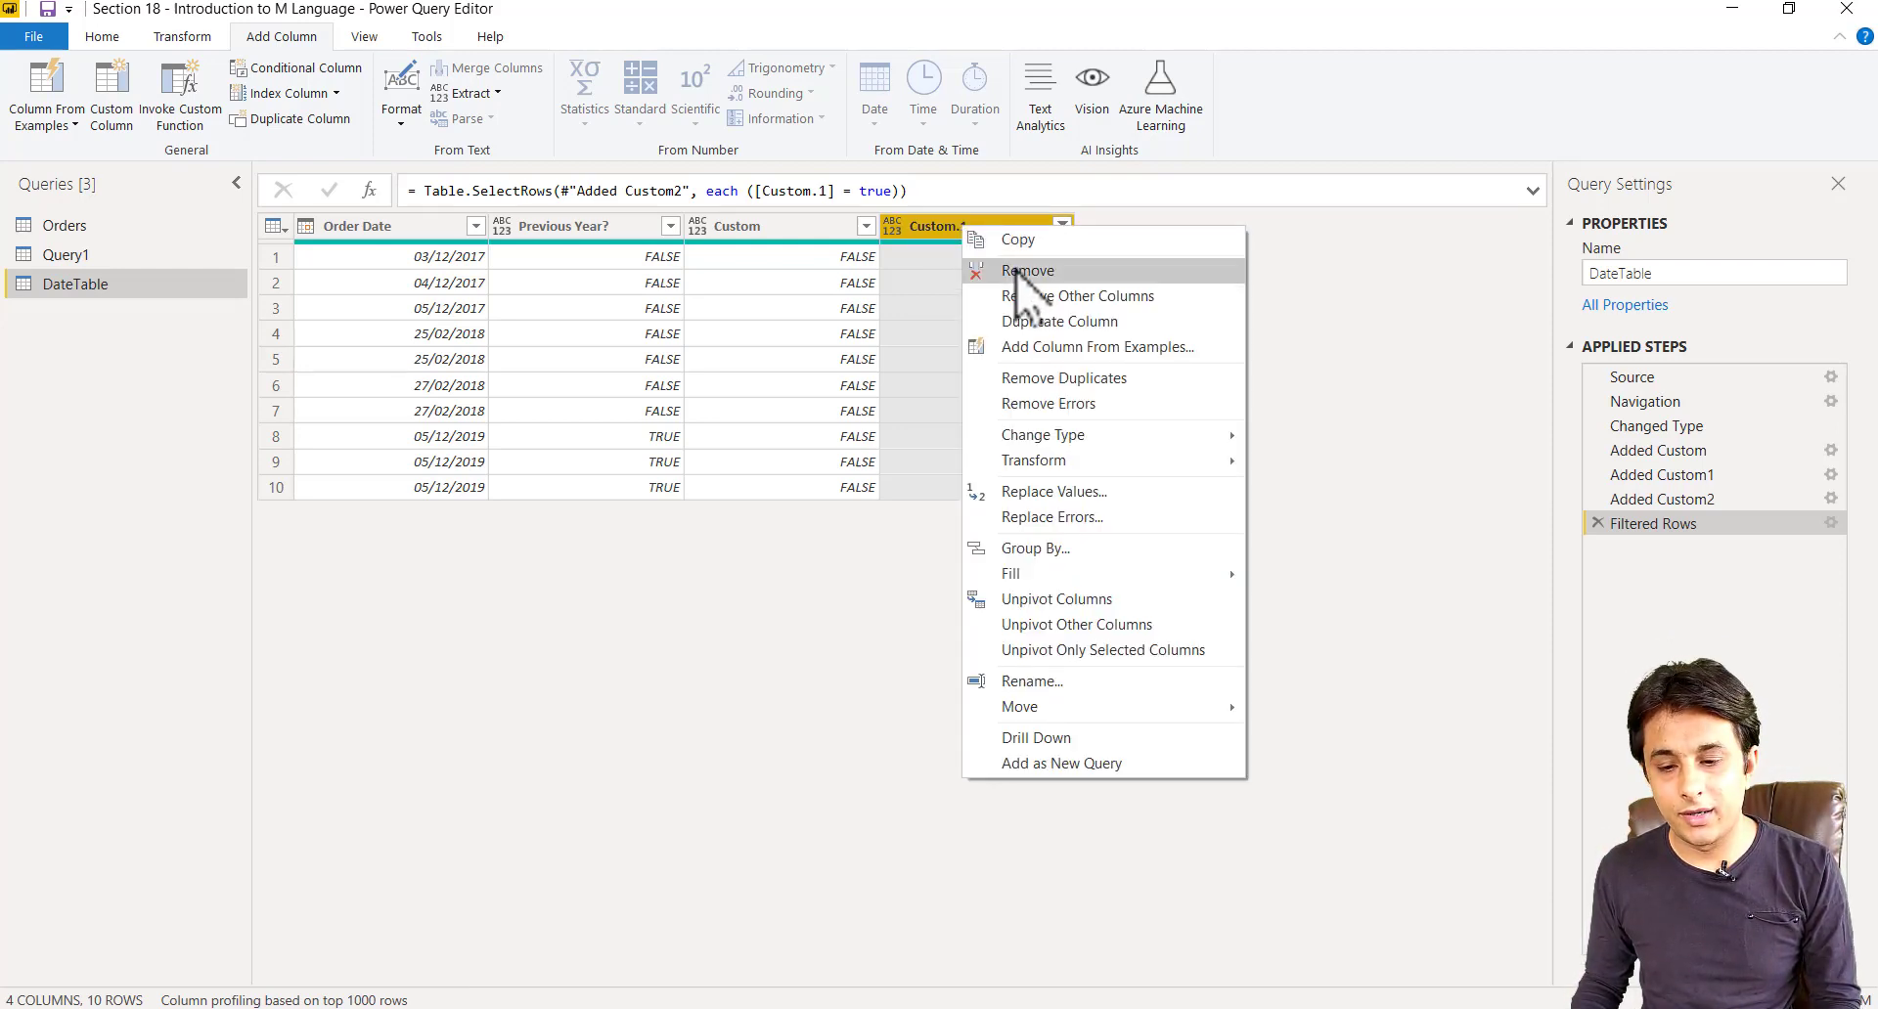
click(1017, 271)
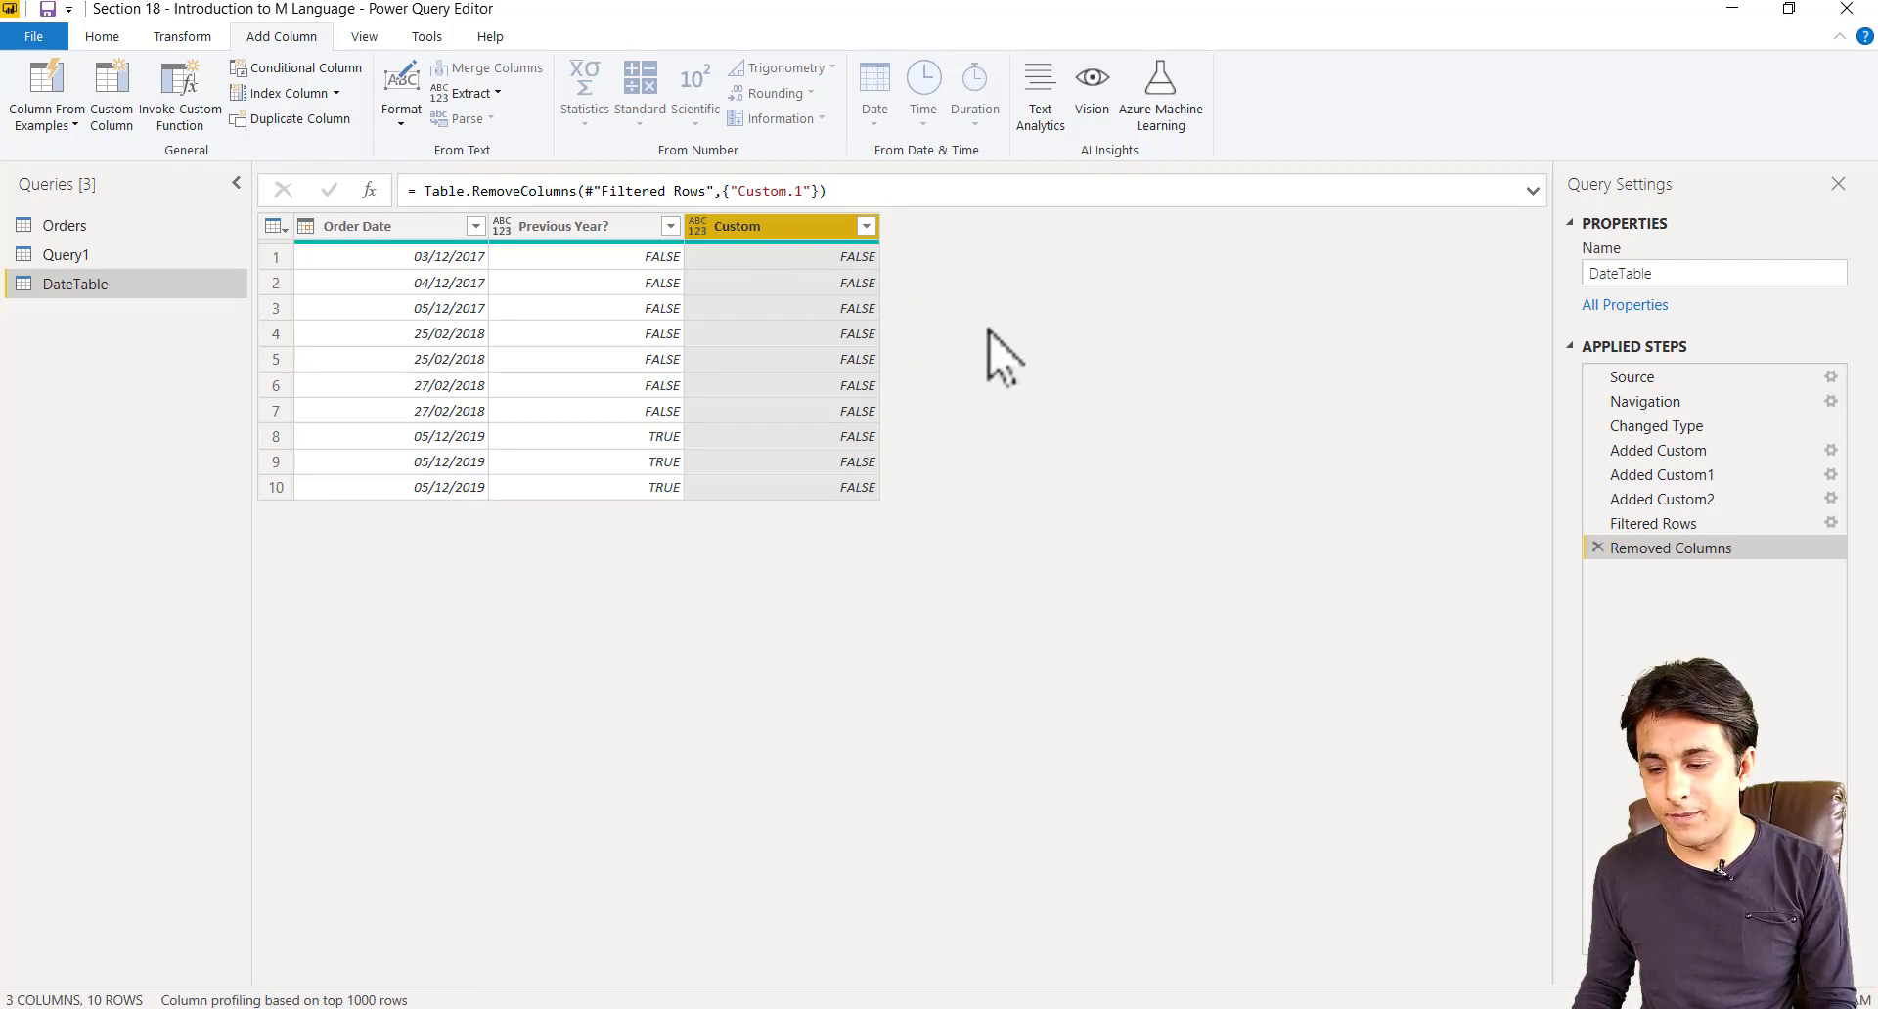
click(1595, 529)
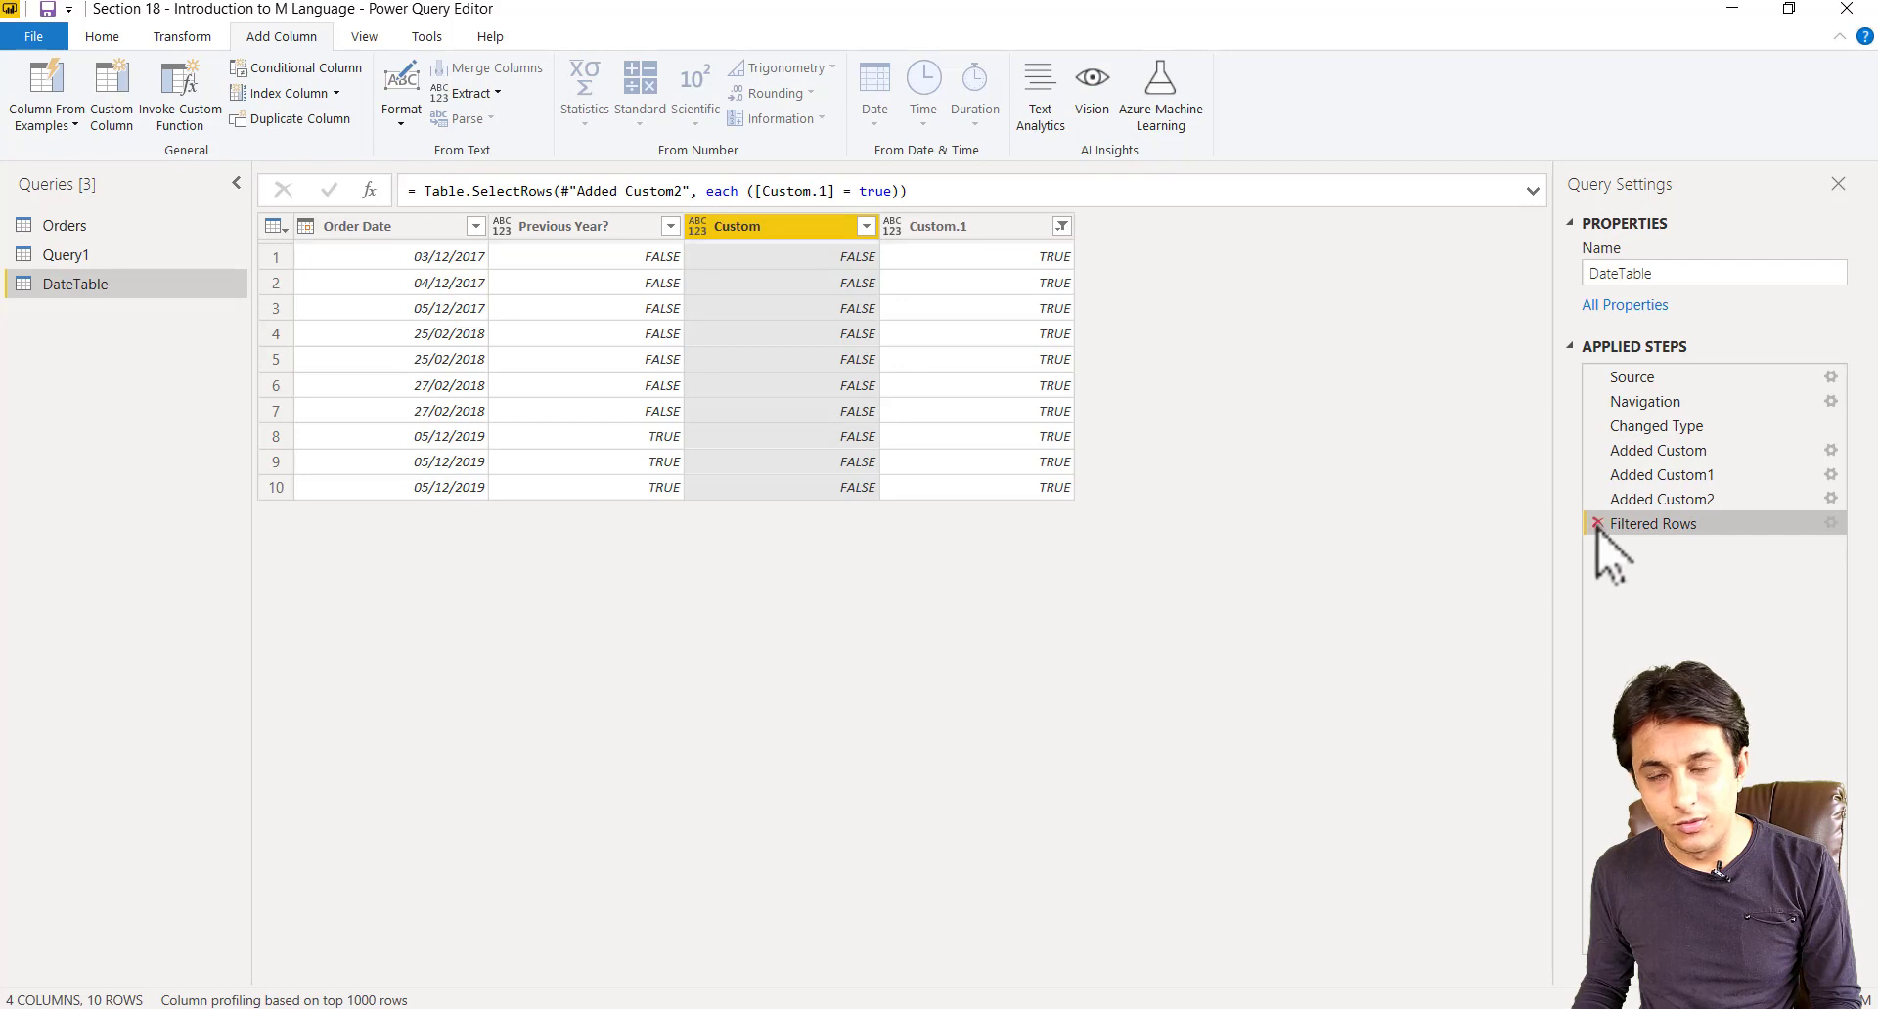
click(1599, 524)
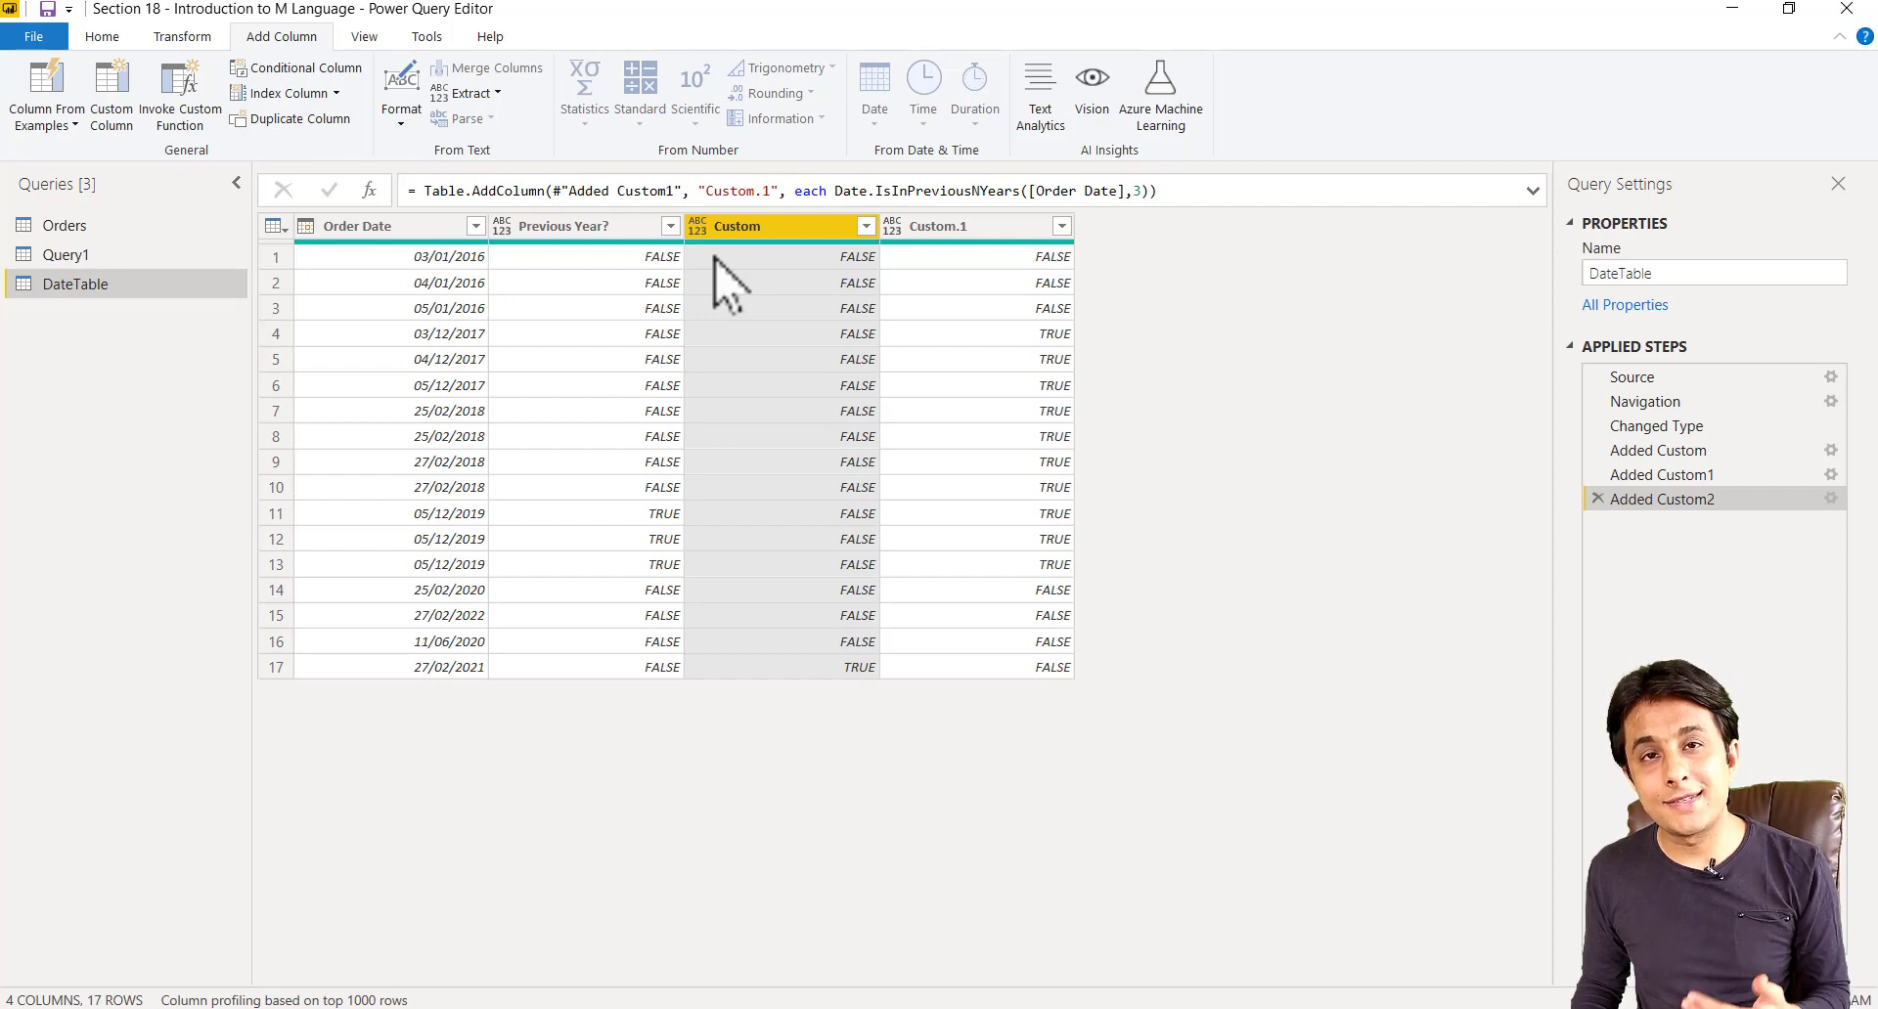
click(323, 997)
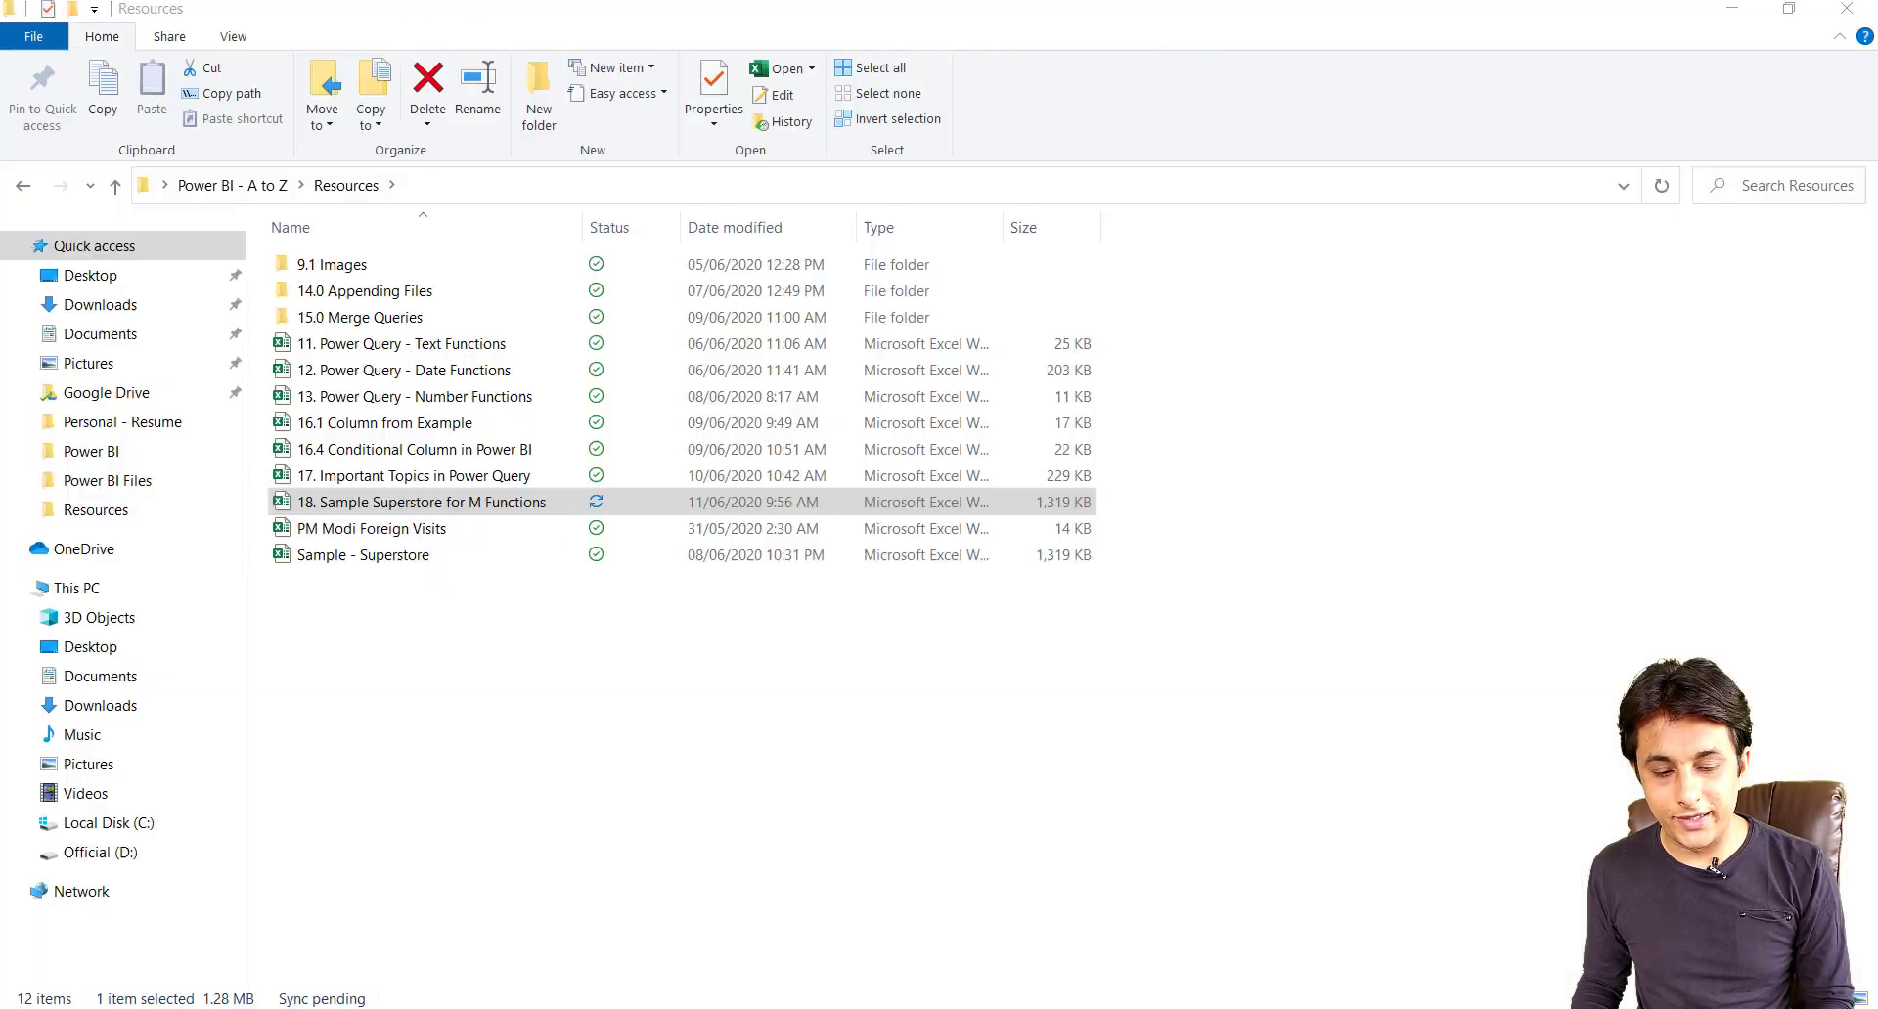
double_click(425, 504)
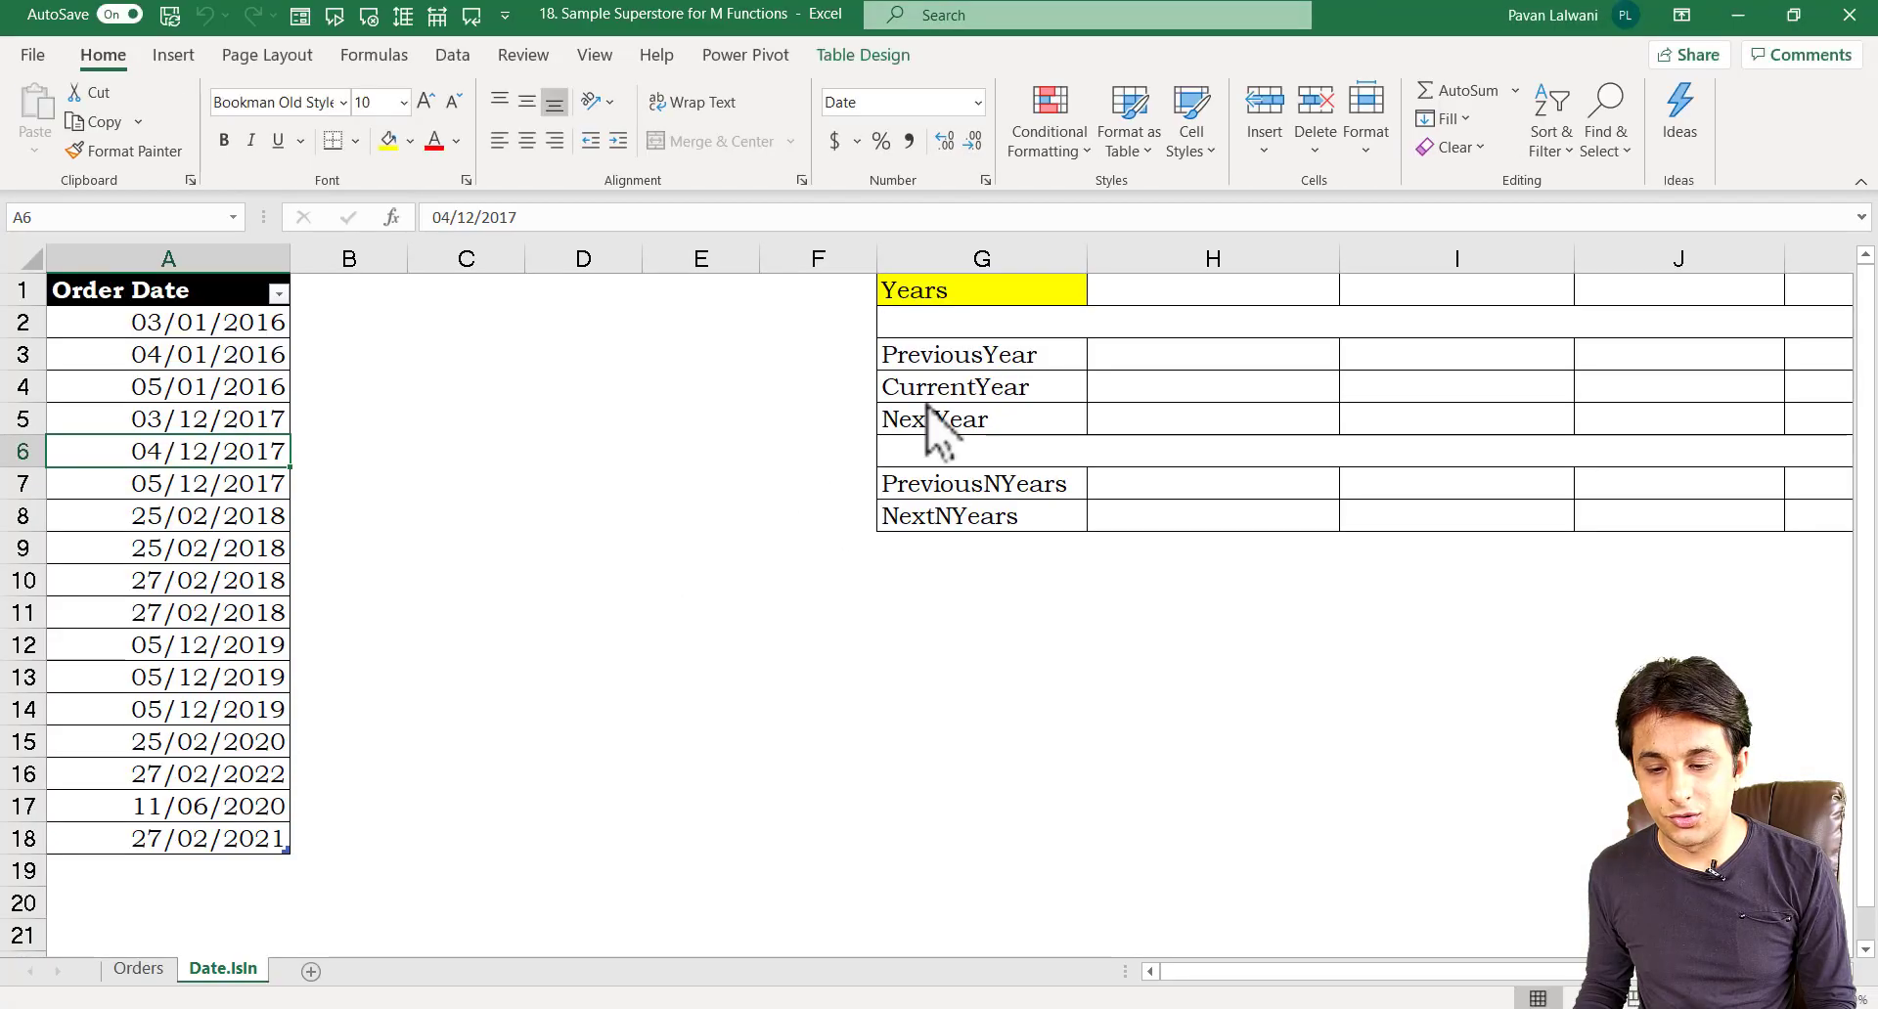
Copy the Years block G1:G8 formatting onto columns H to K with Format Painter.
drag(981, 290, 1040, 529)
key(alt+h)
key(f)
key(p)
drag(1213, 291, 1820, 484)
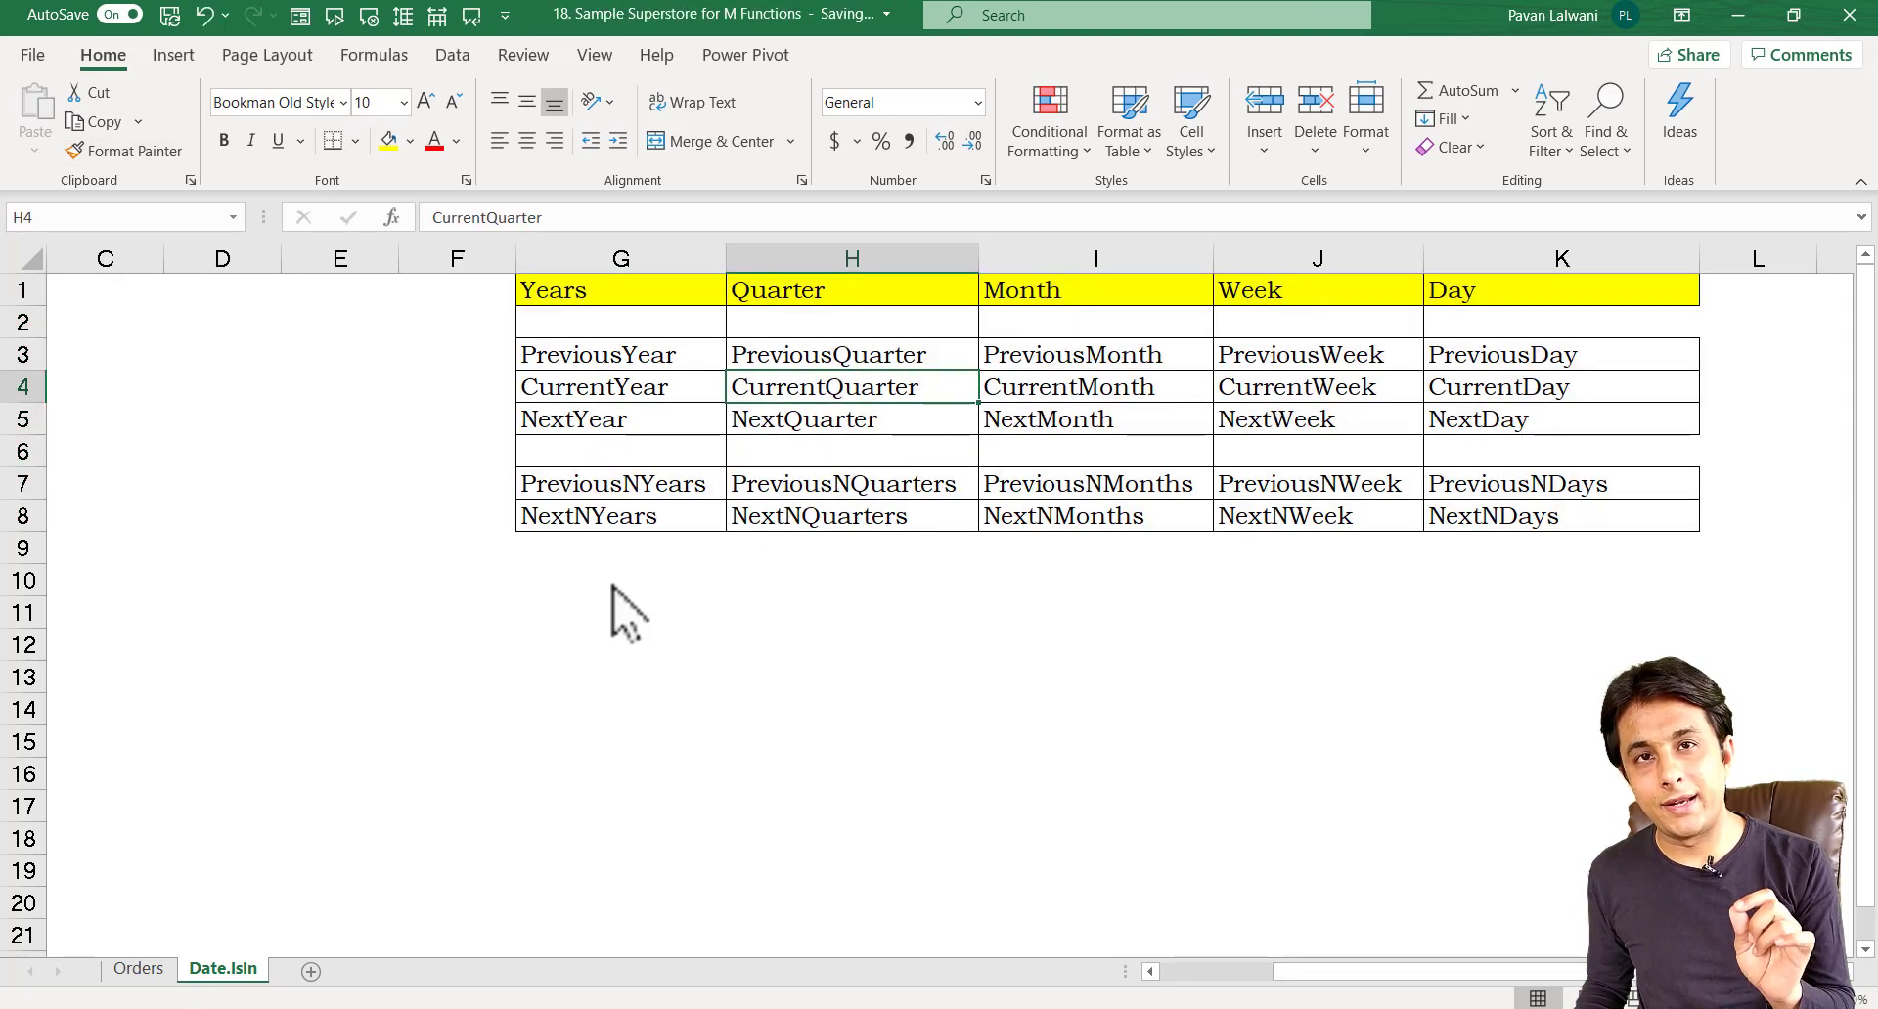
Review the Date.IsIn function grid: year, quarter, month, week, day and previous/next-N functions.
click(798, 528)
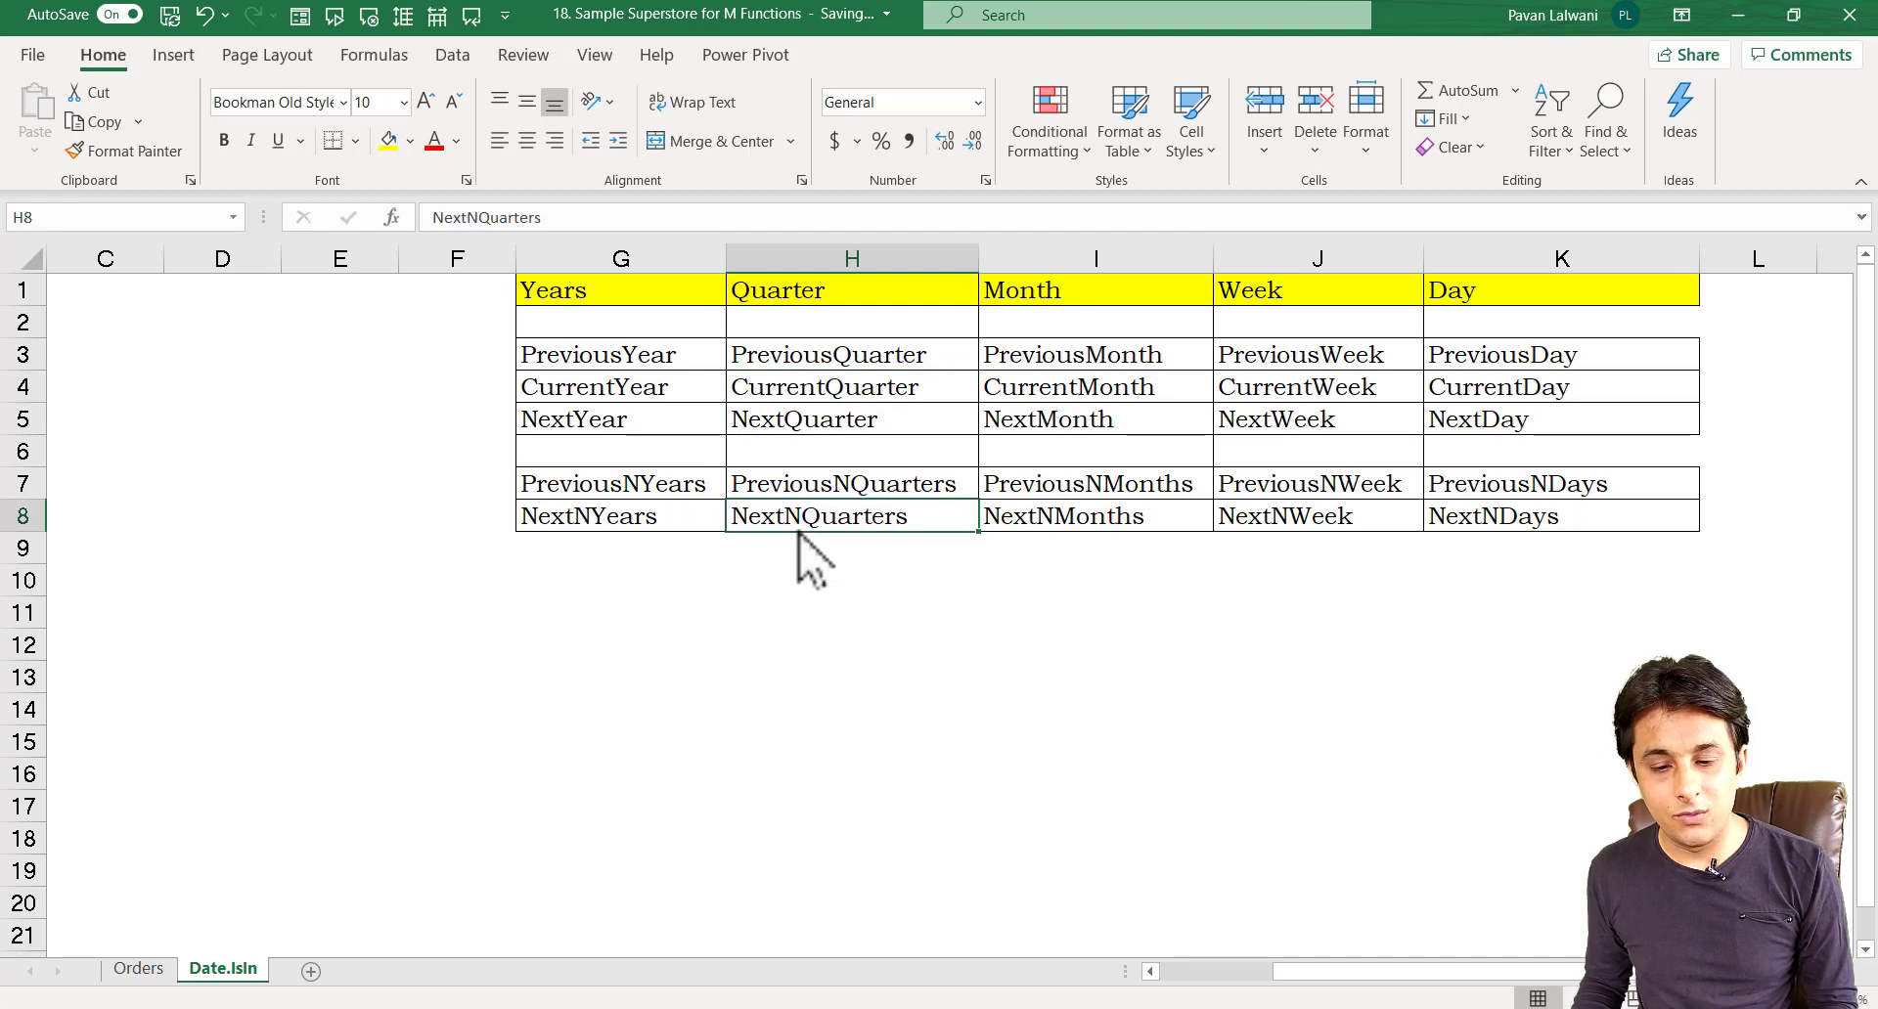
drag(631, 362, 646, 431)
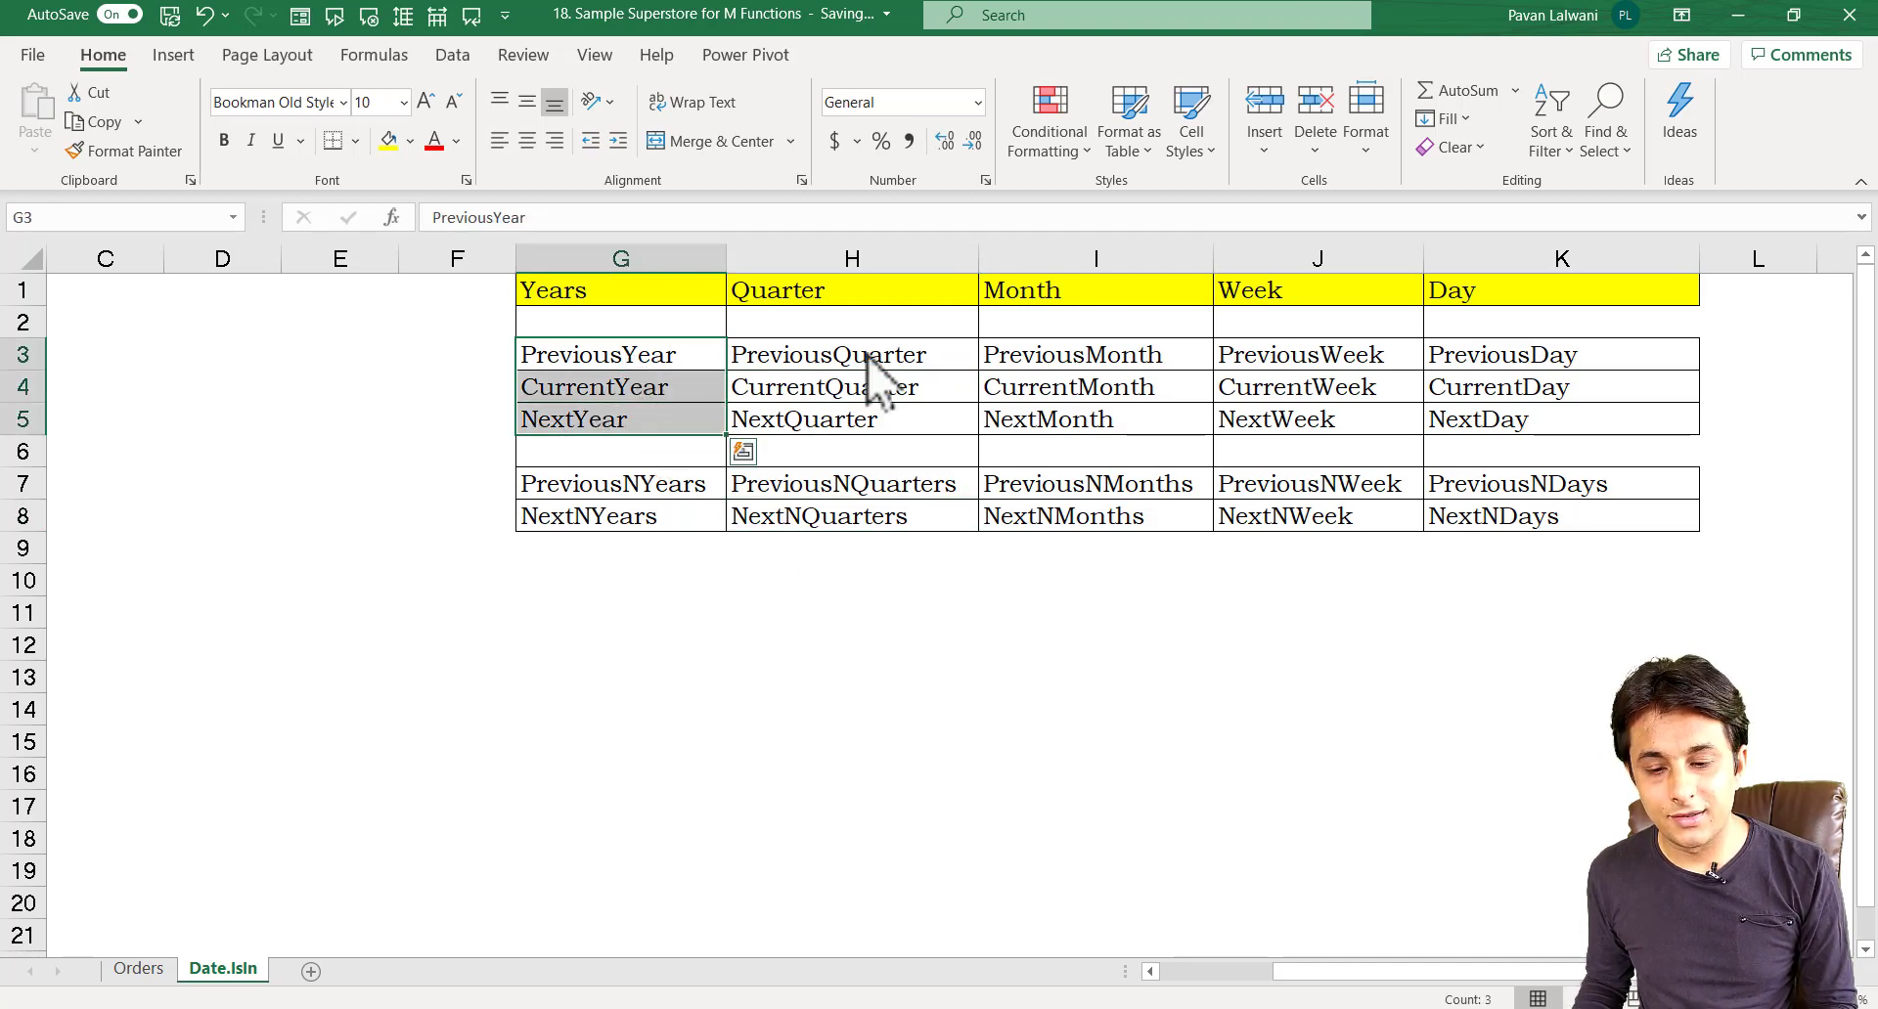
drag(865, 354, 876, 425)
drag(1073, 362, 1624, 429)
drag(711, 486, 1593, 533)
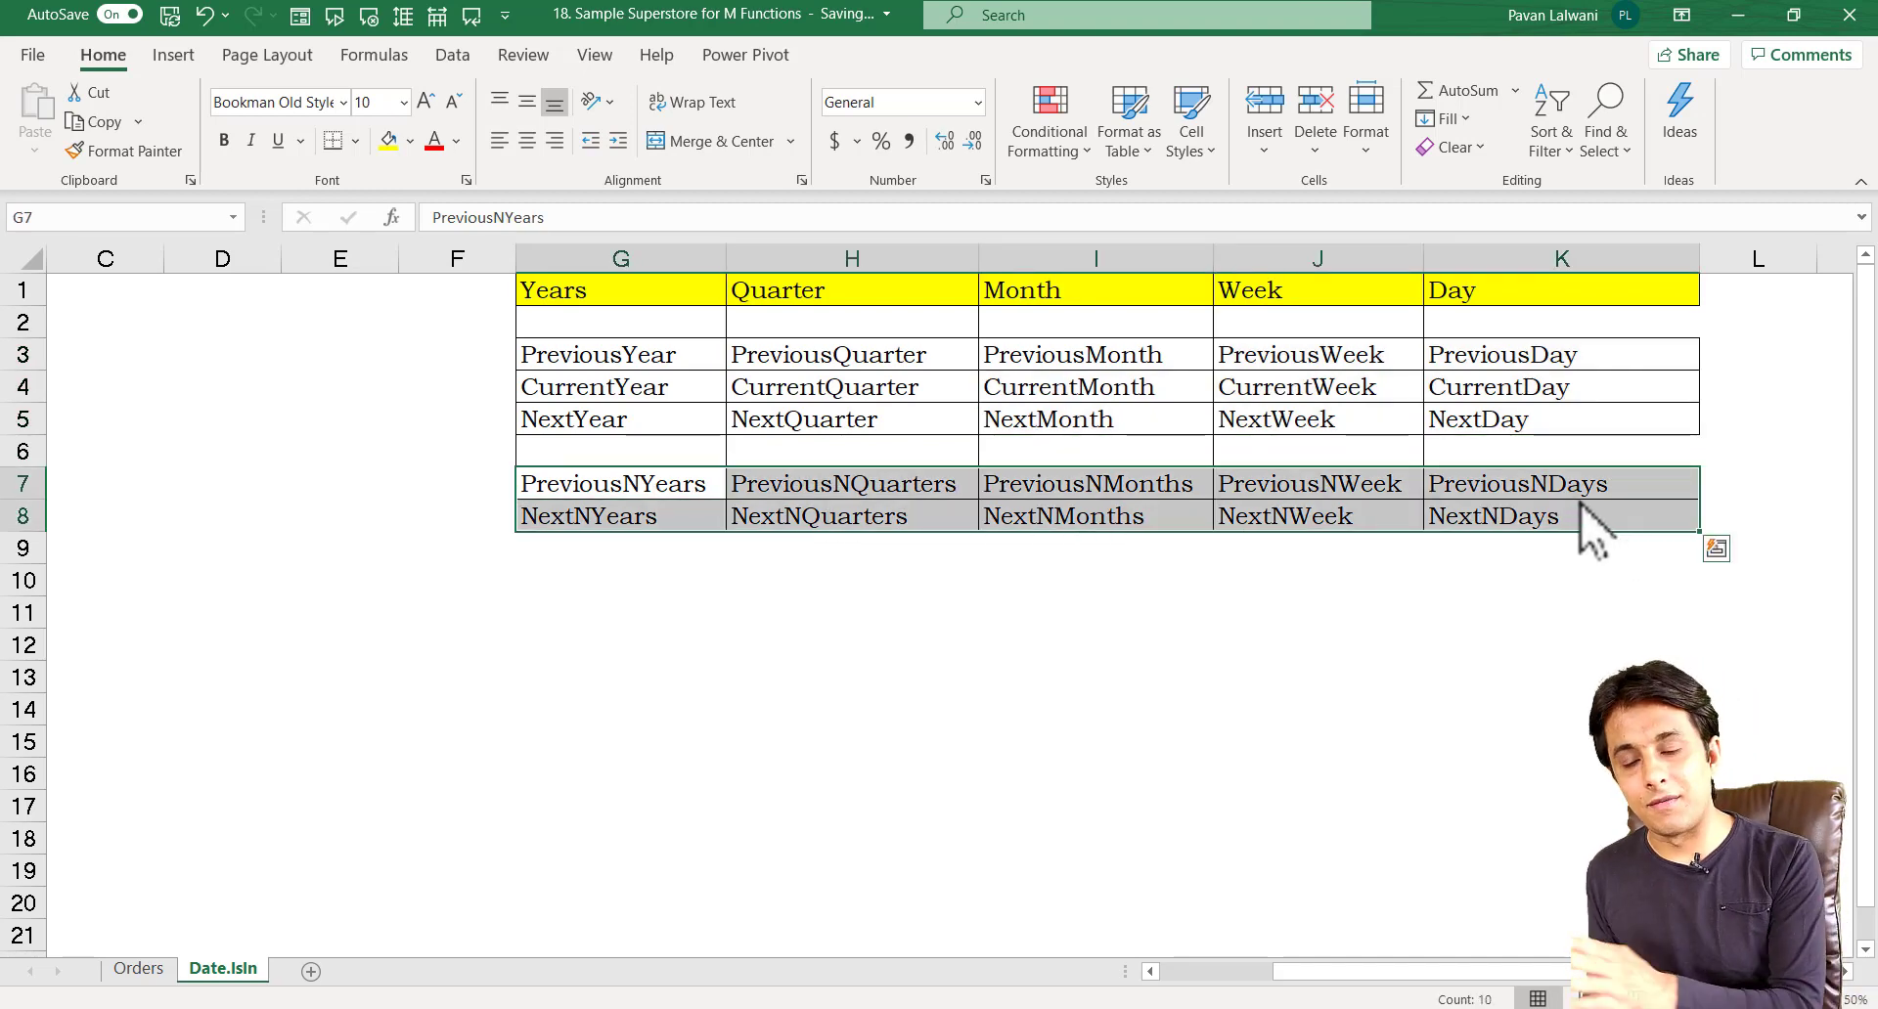
click(1094, 492)
click(1100, 520)
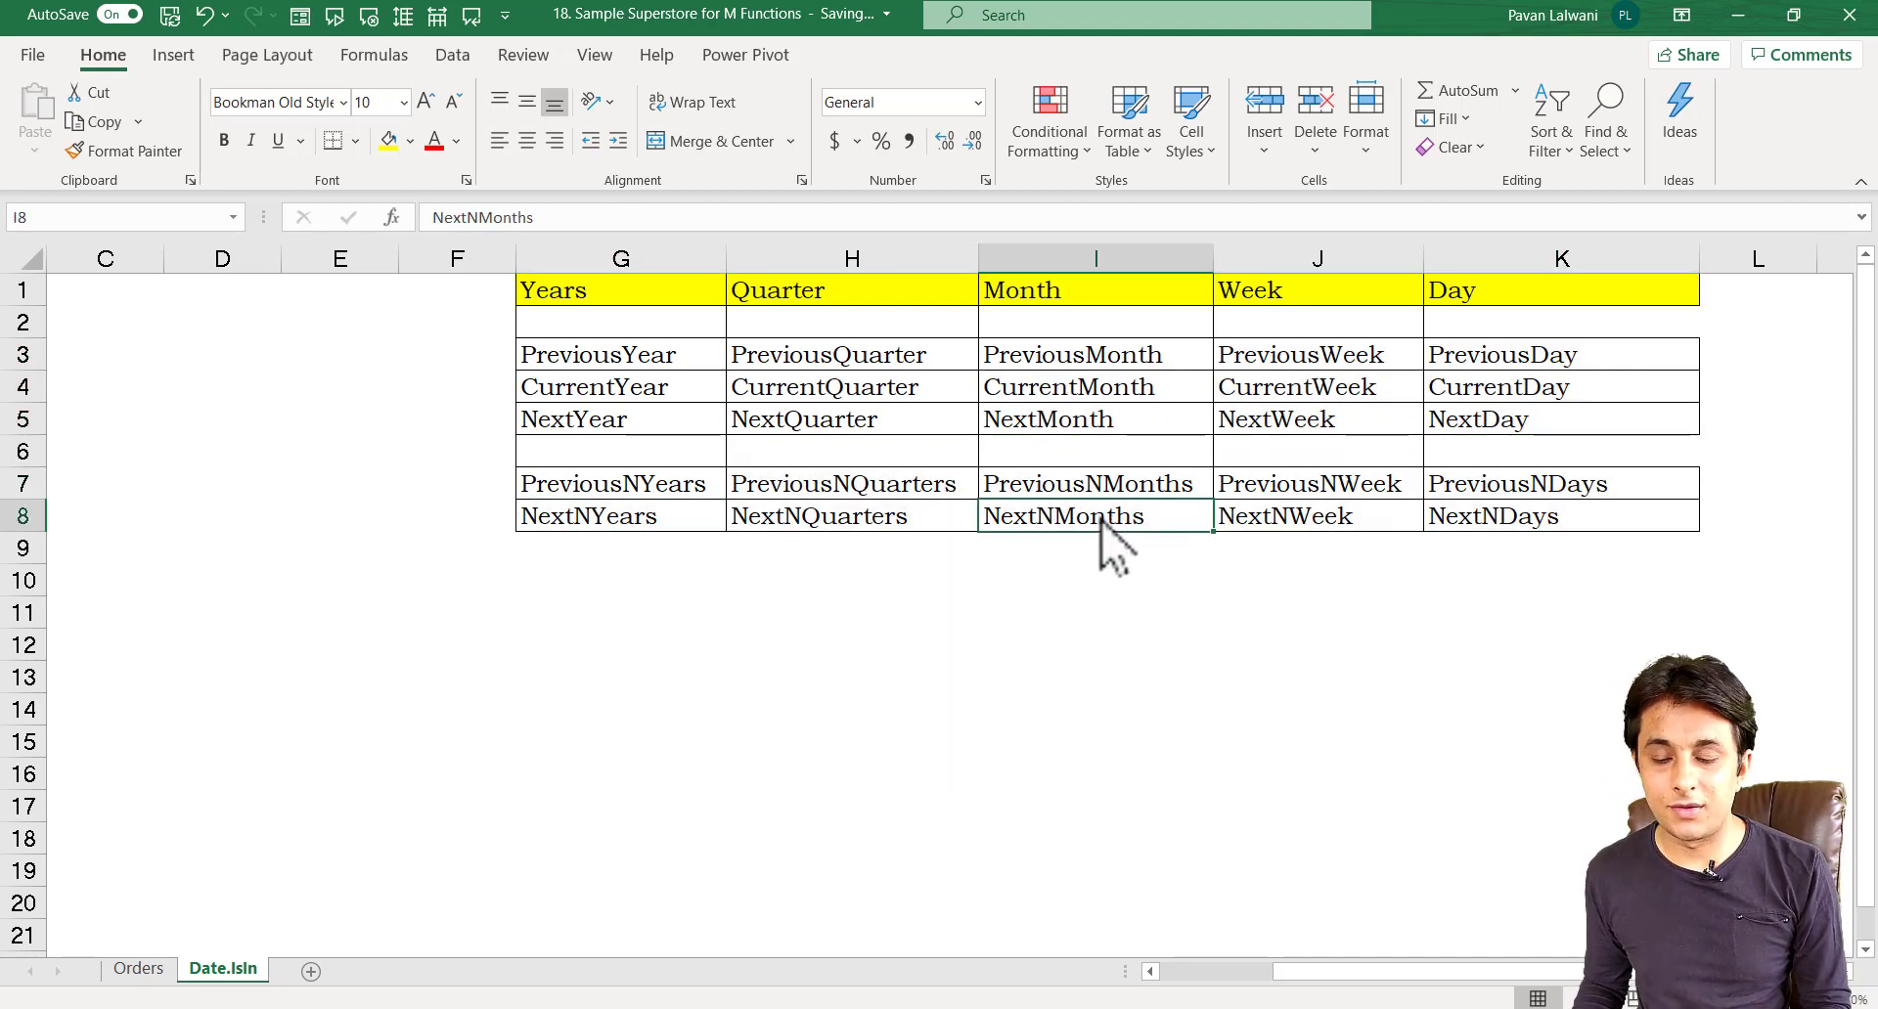
Check the PreviousNQuarters name in H7 without changing it, then return to Power Query Editor.
click(841, 492)
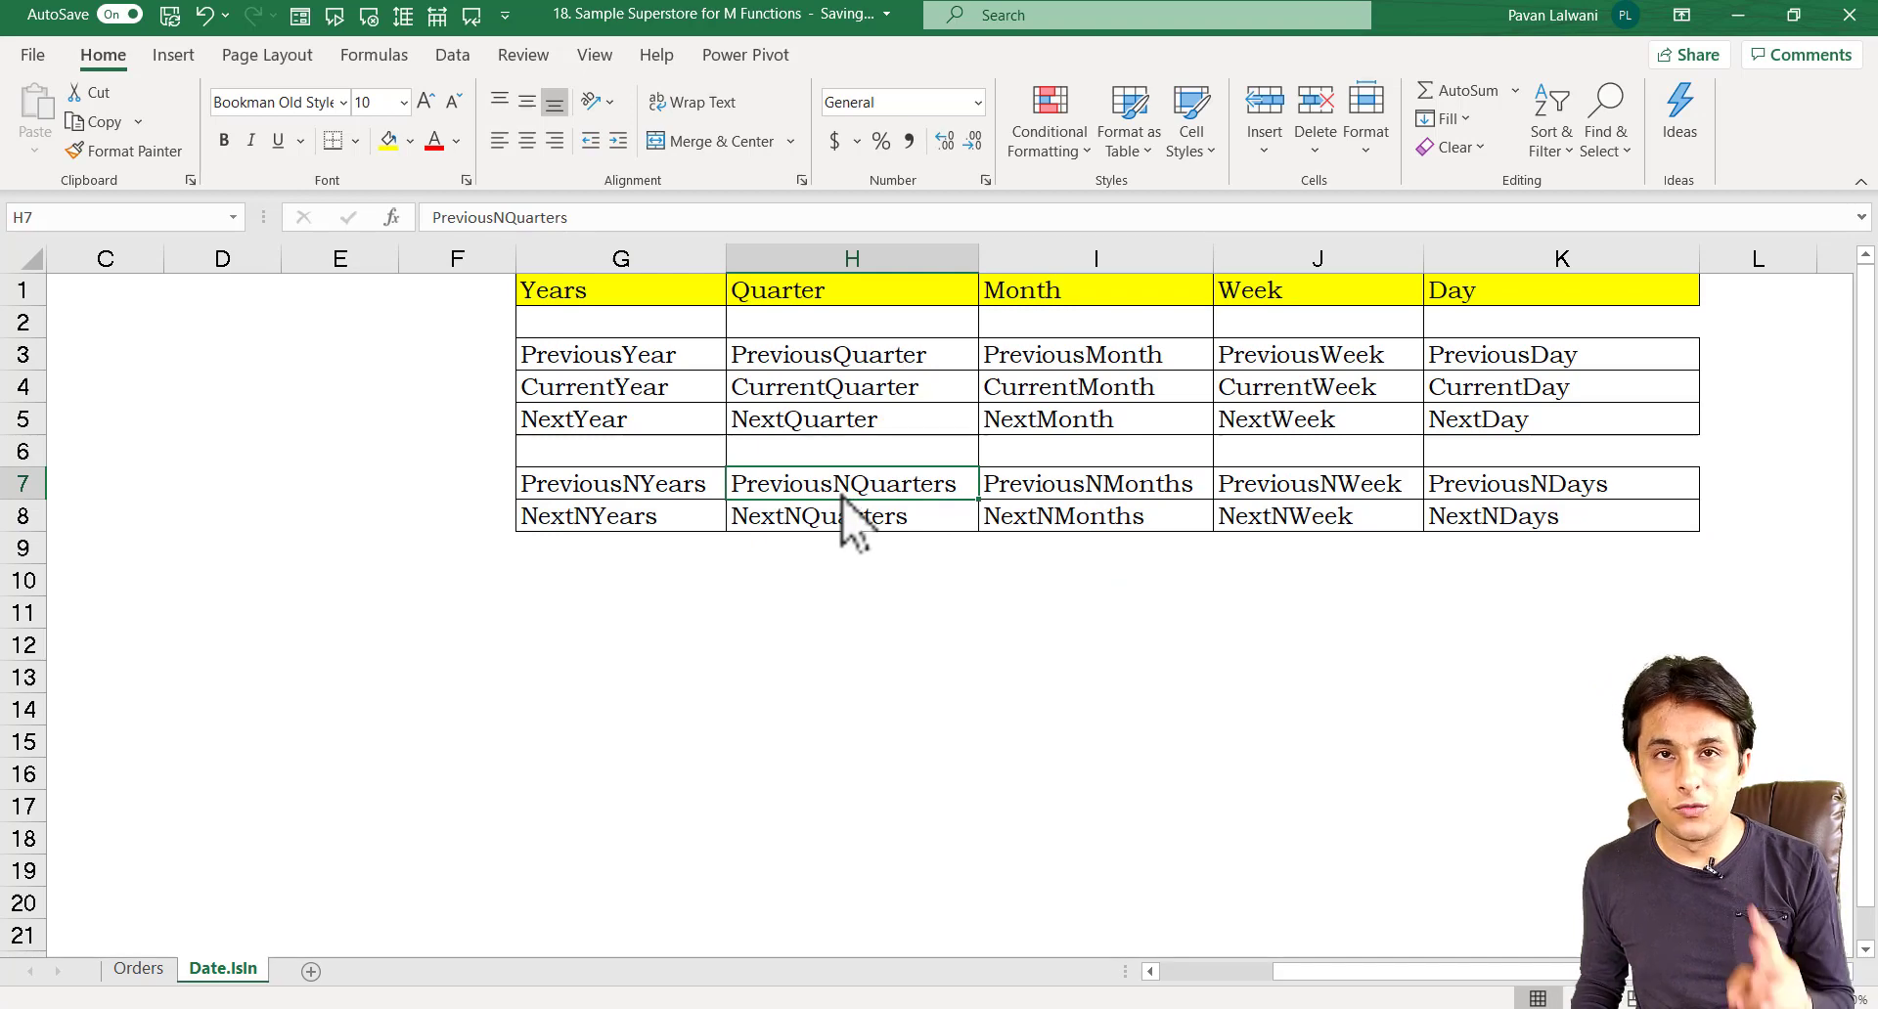
double_click(880, 484)
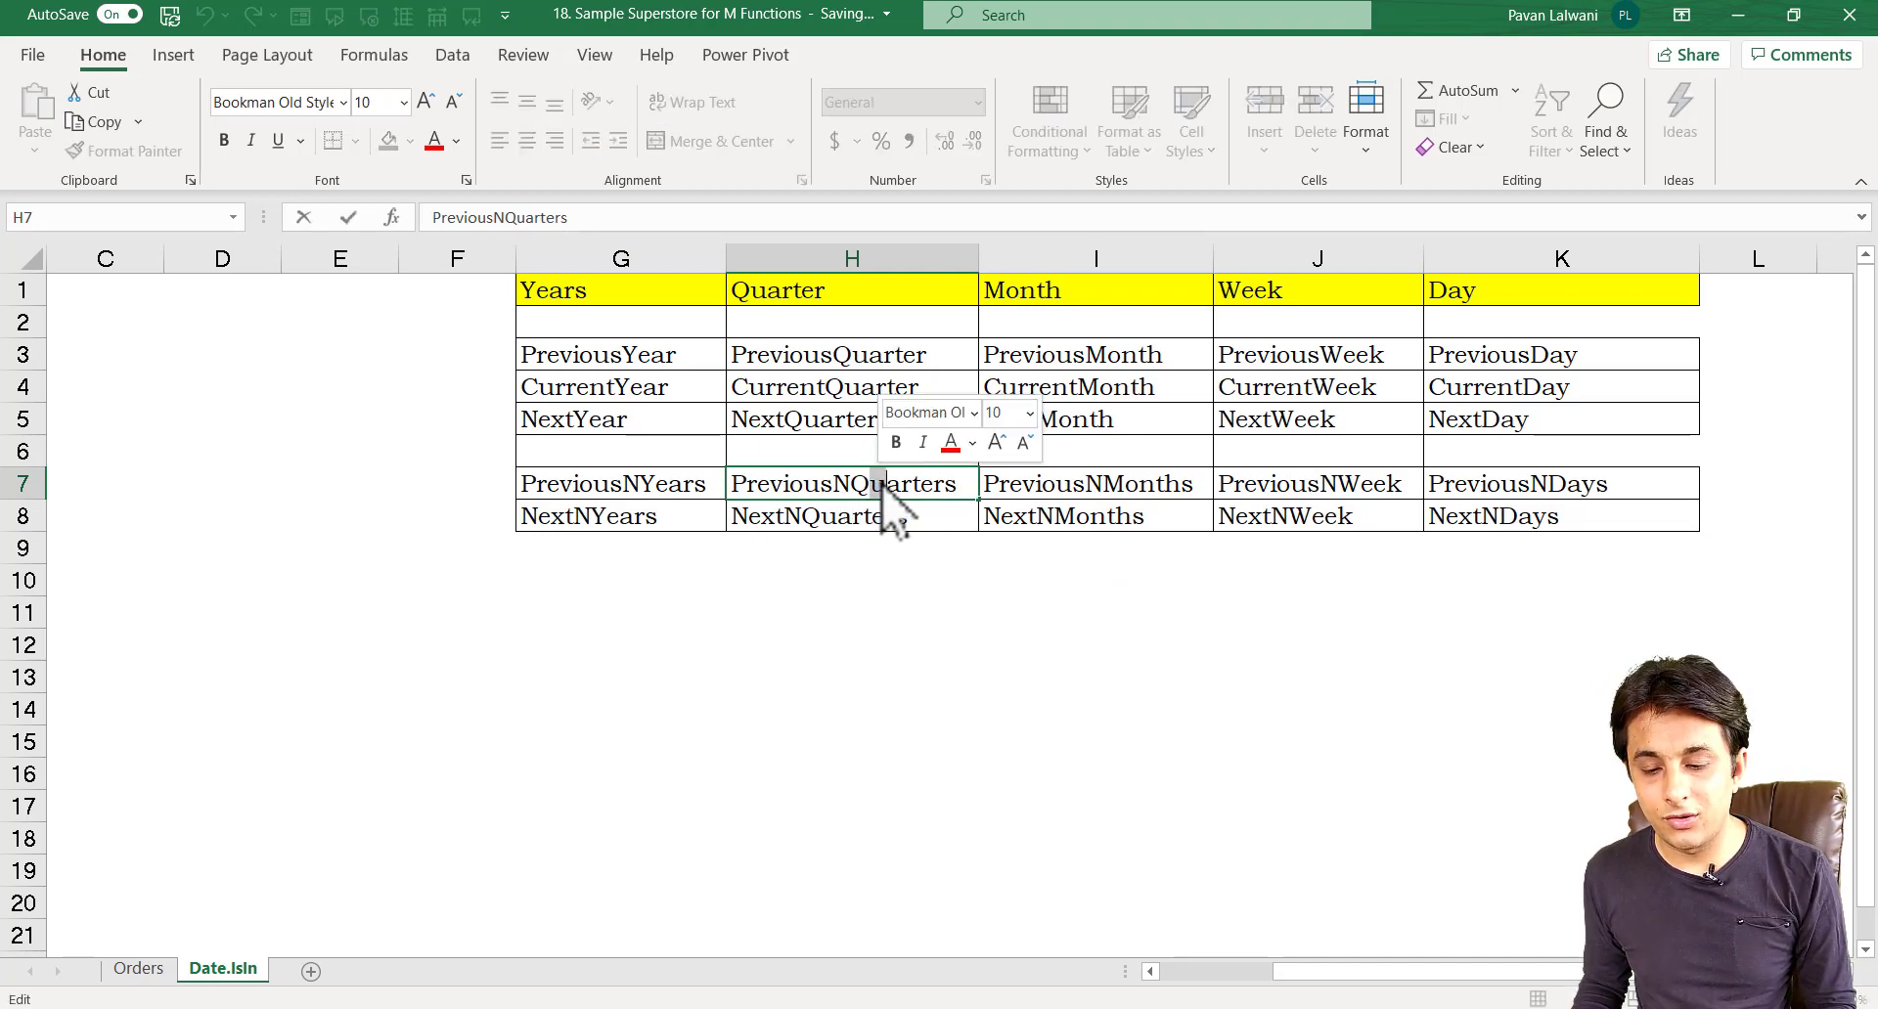
drag(969, 494, 772, 537)
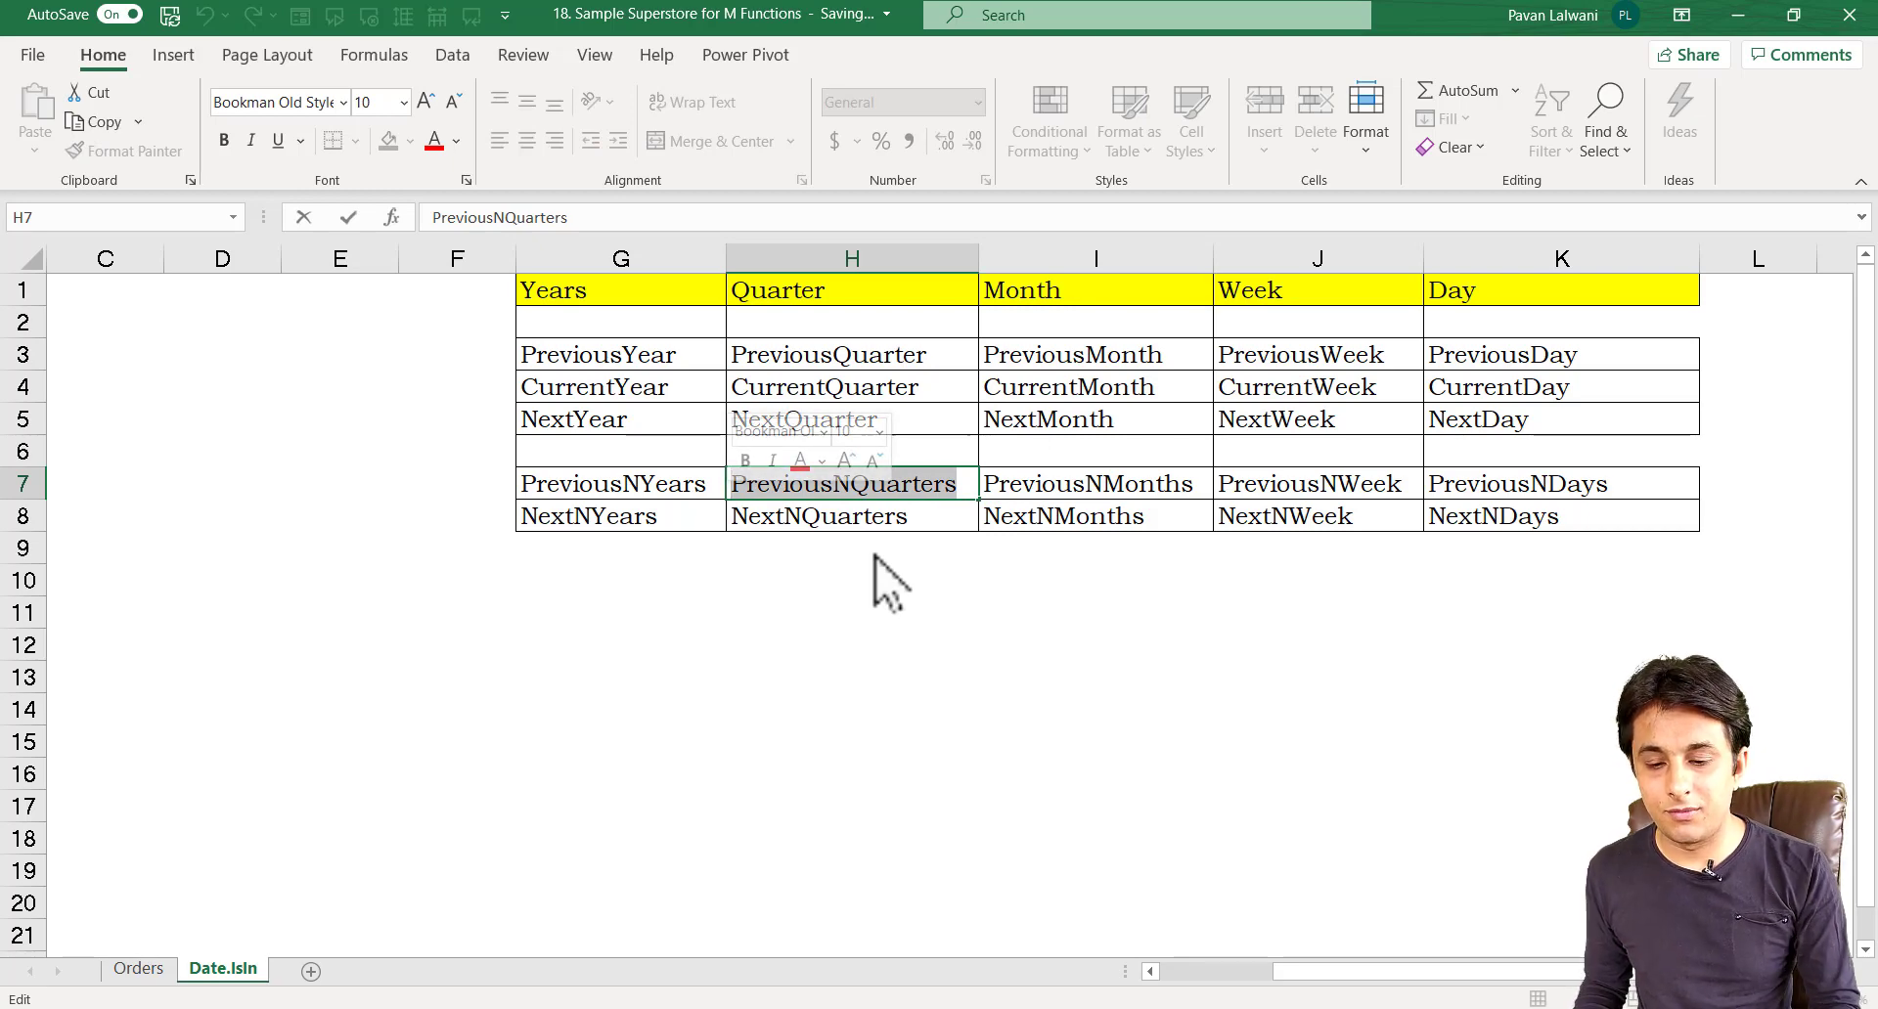
key(Escape)
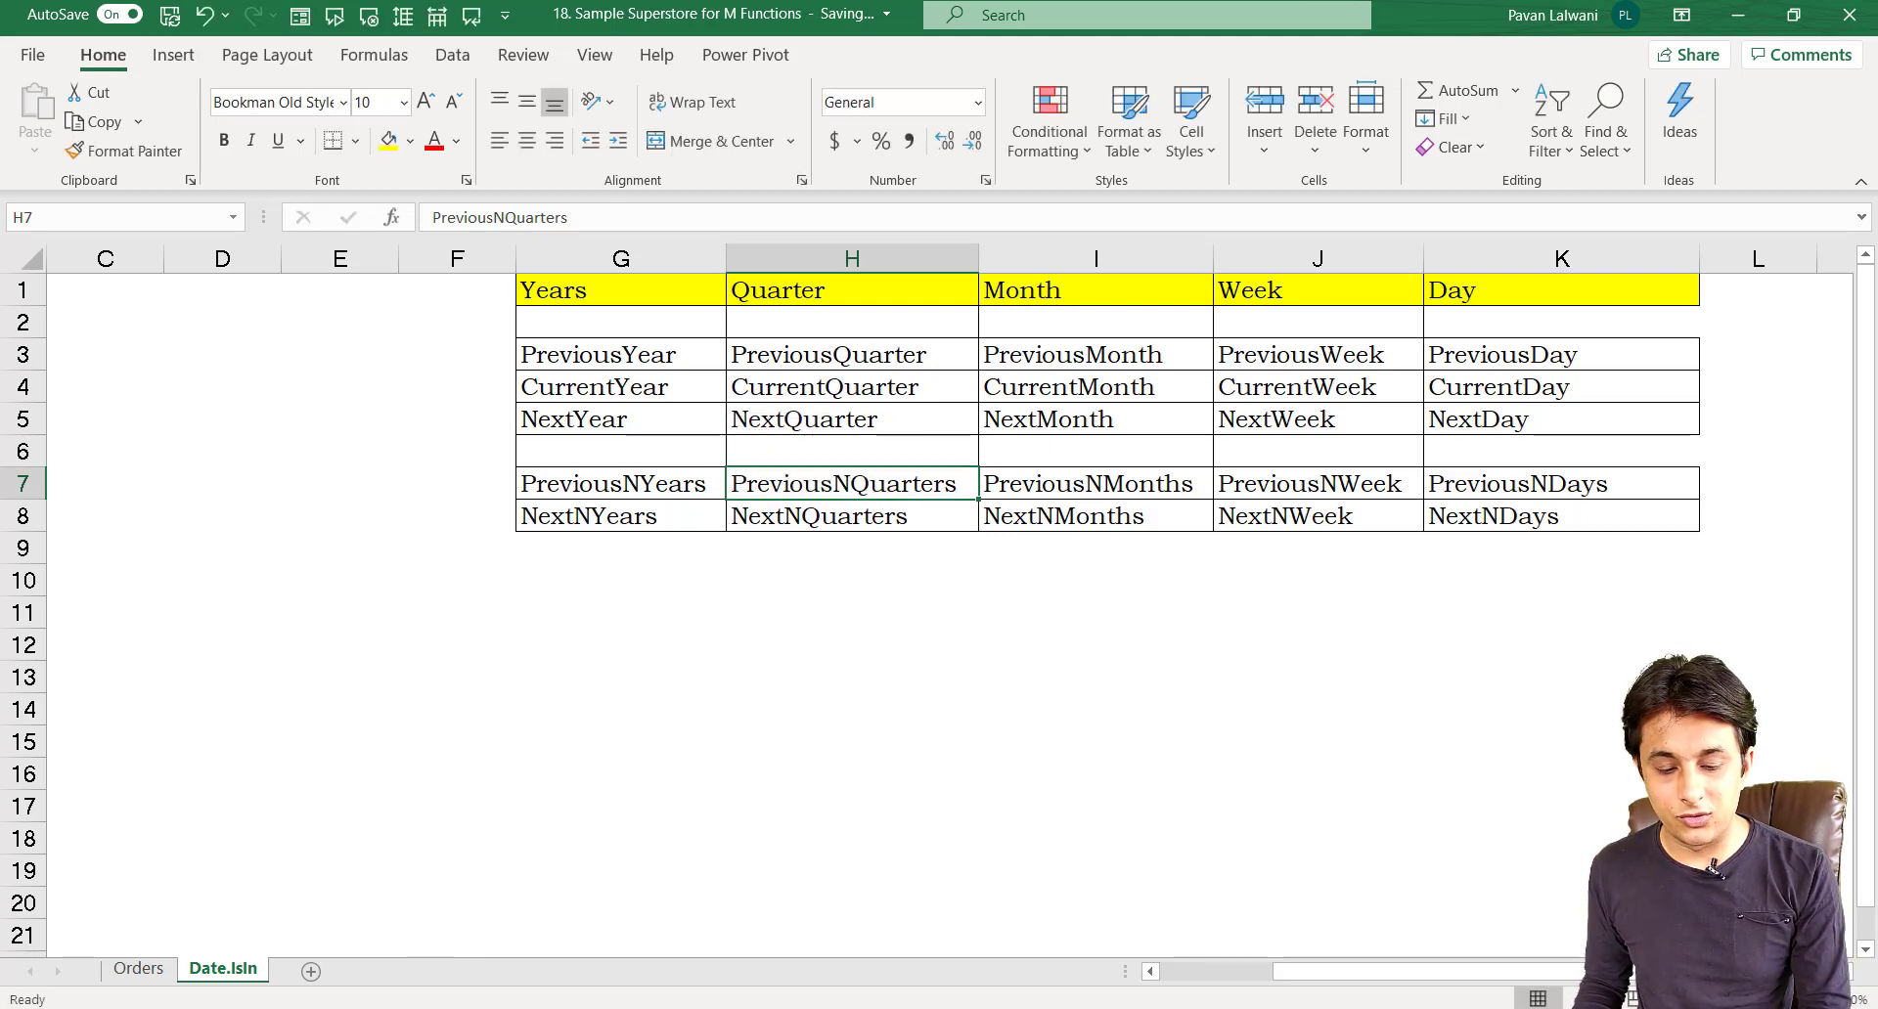
click(363, 939)
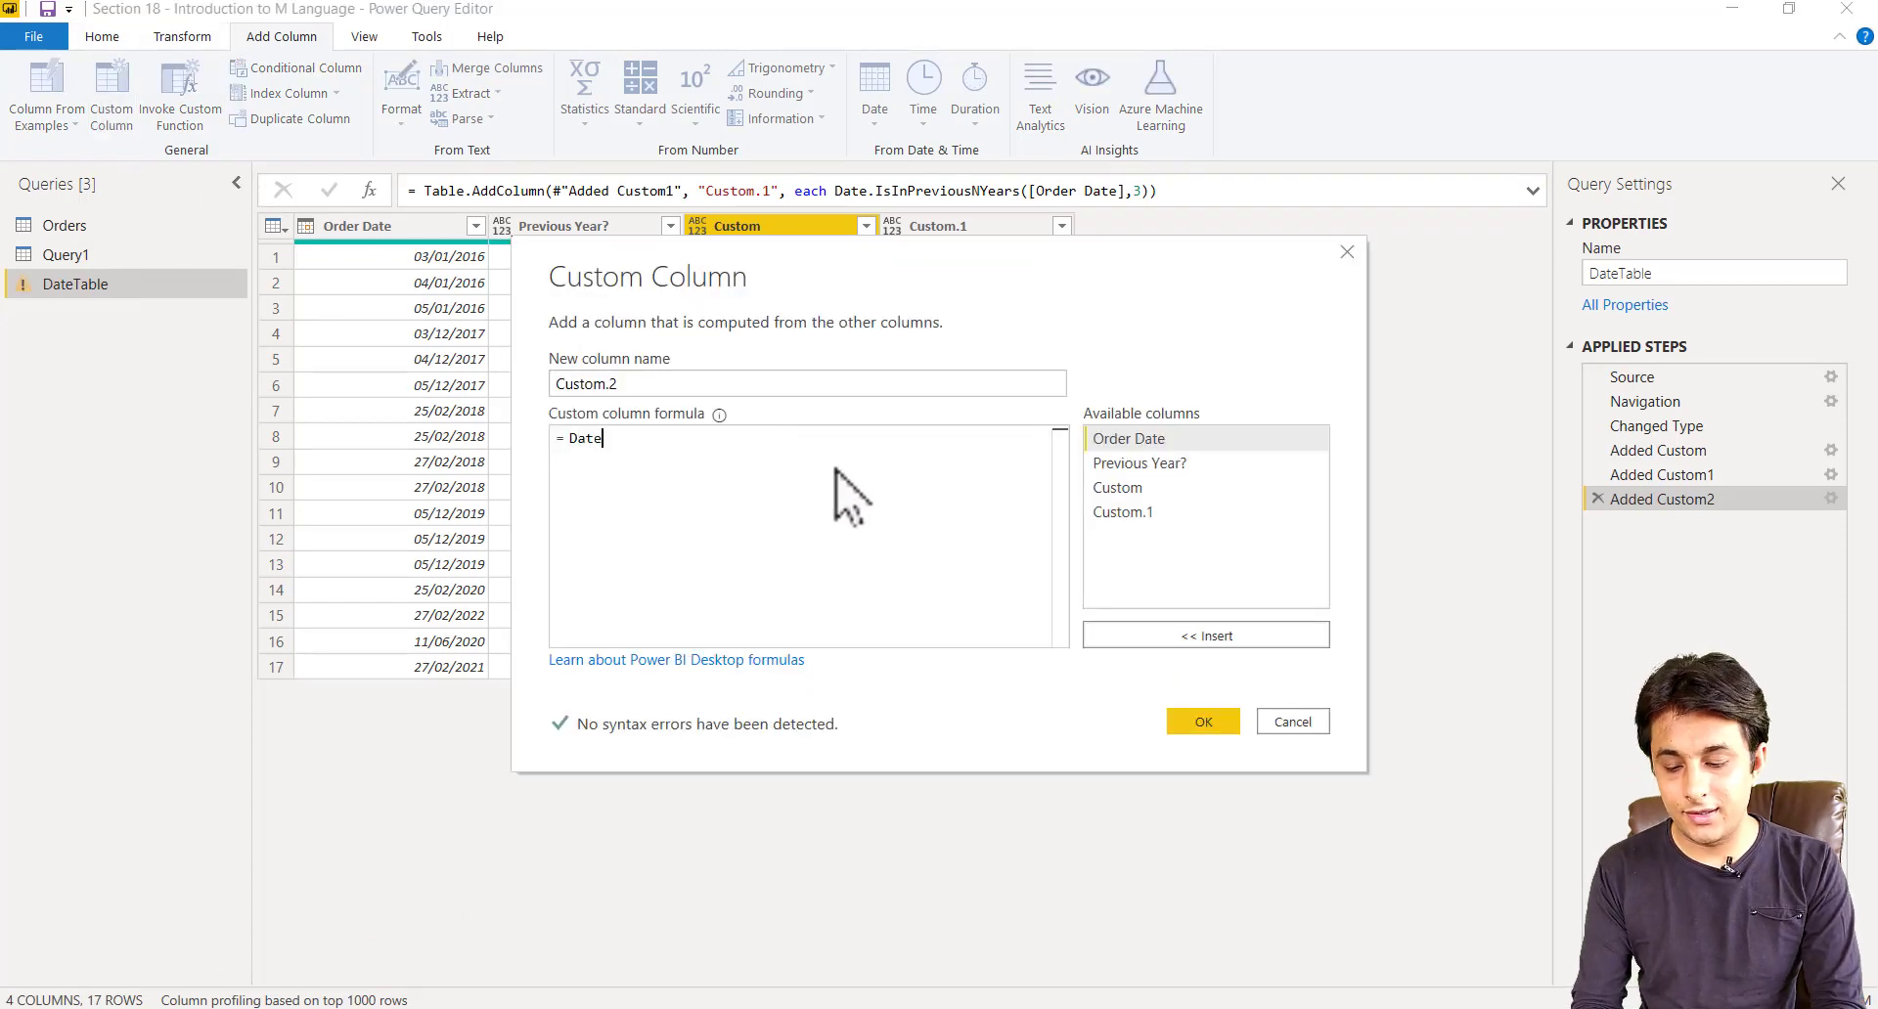
Add custom column Custom.2 with the formula Date.IsInPreviousNQuarters([Order Date],5).
text(IsIn)
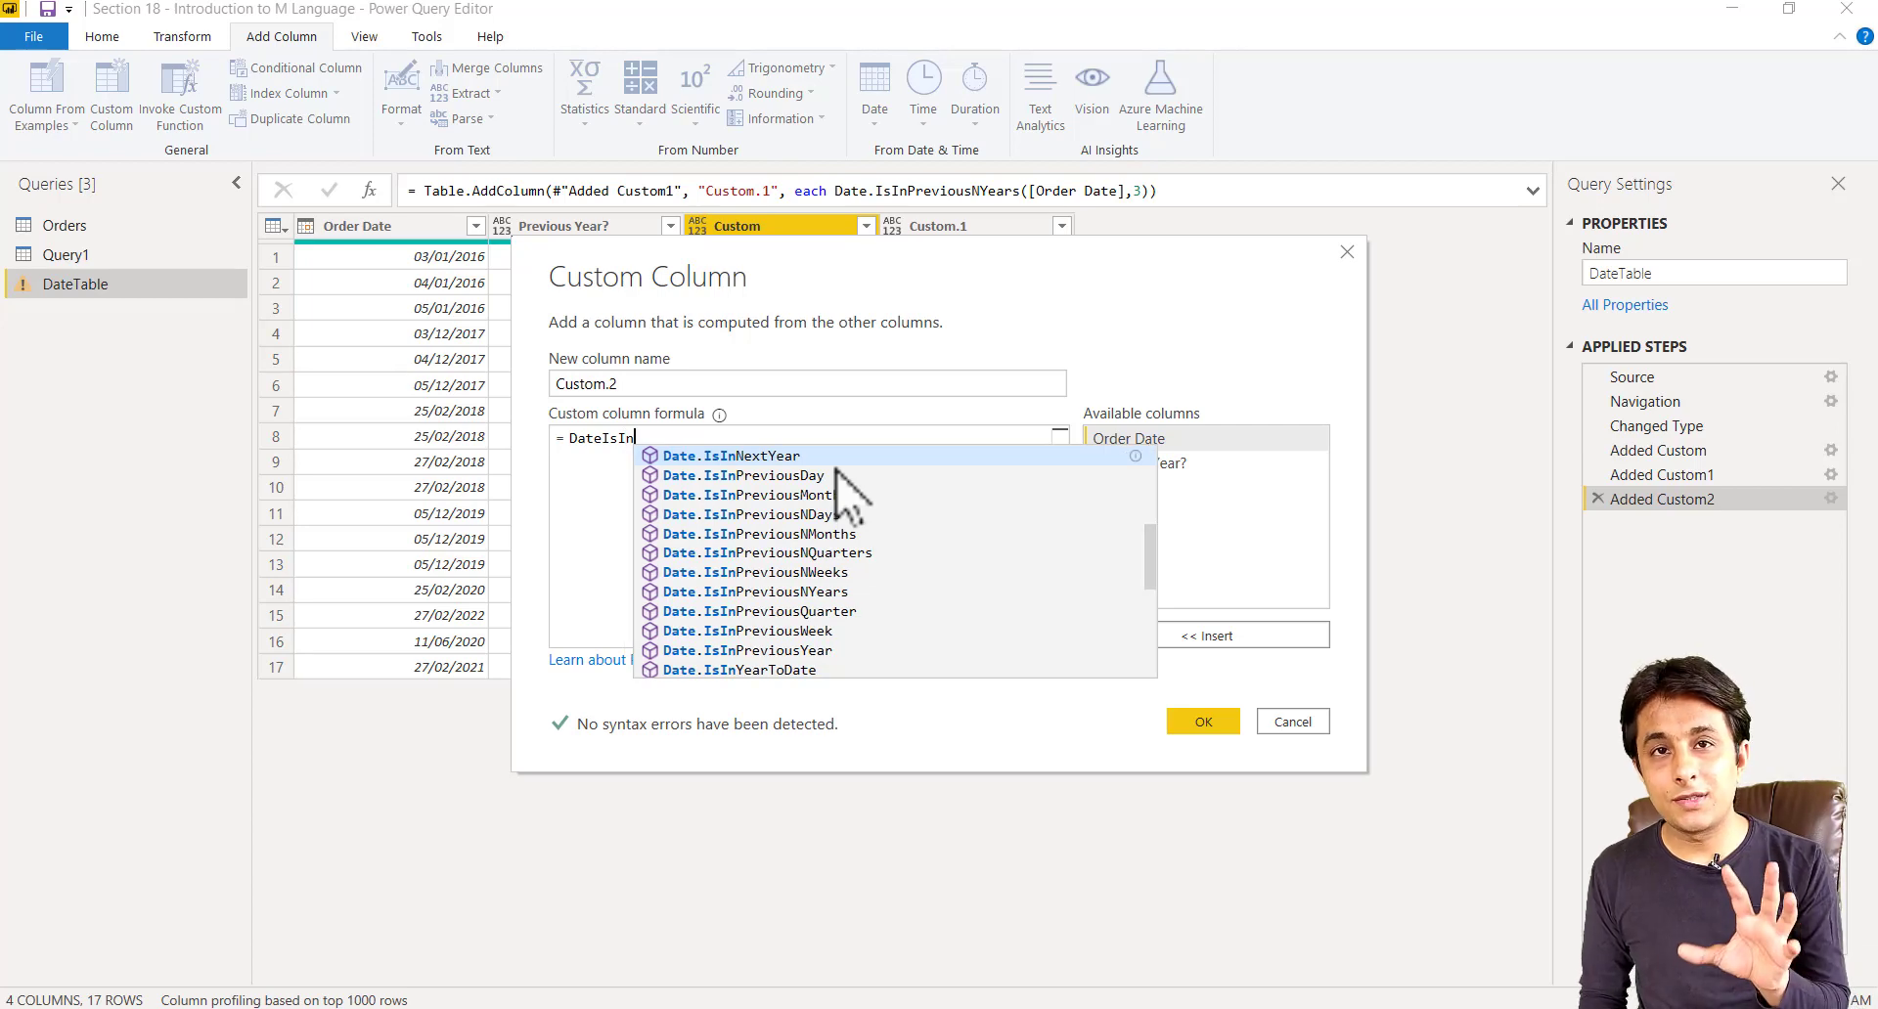
text(P)
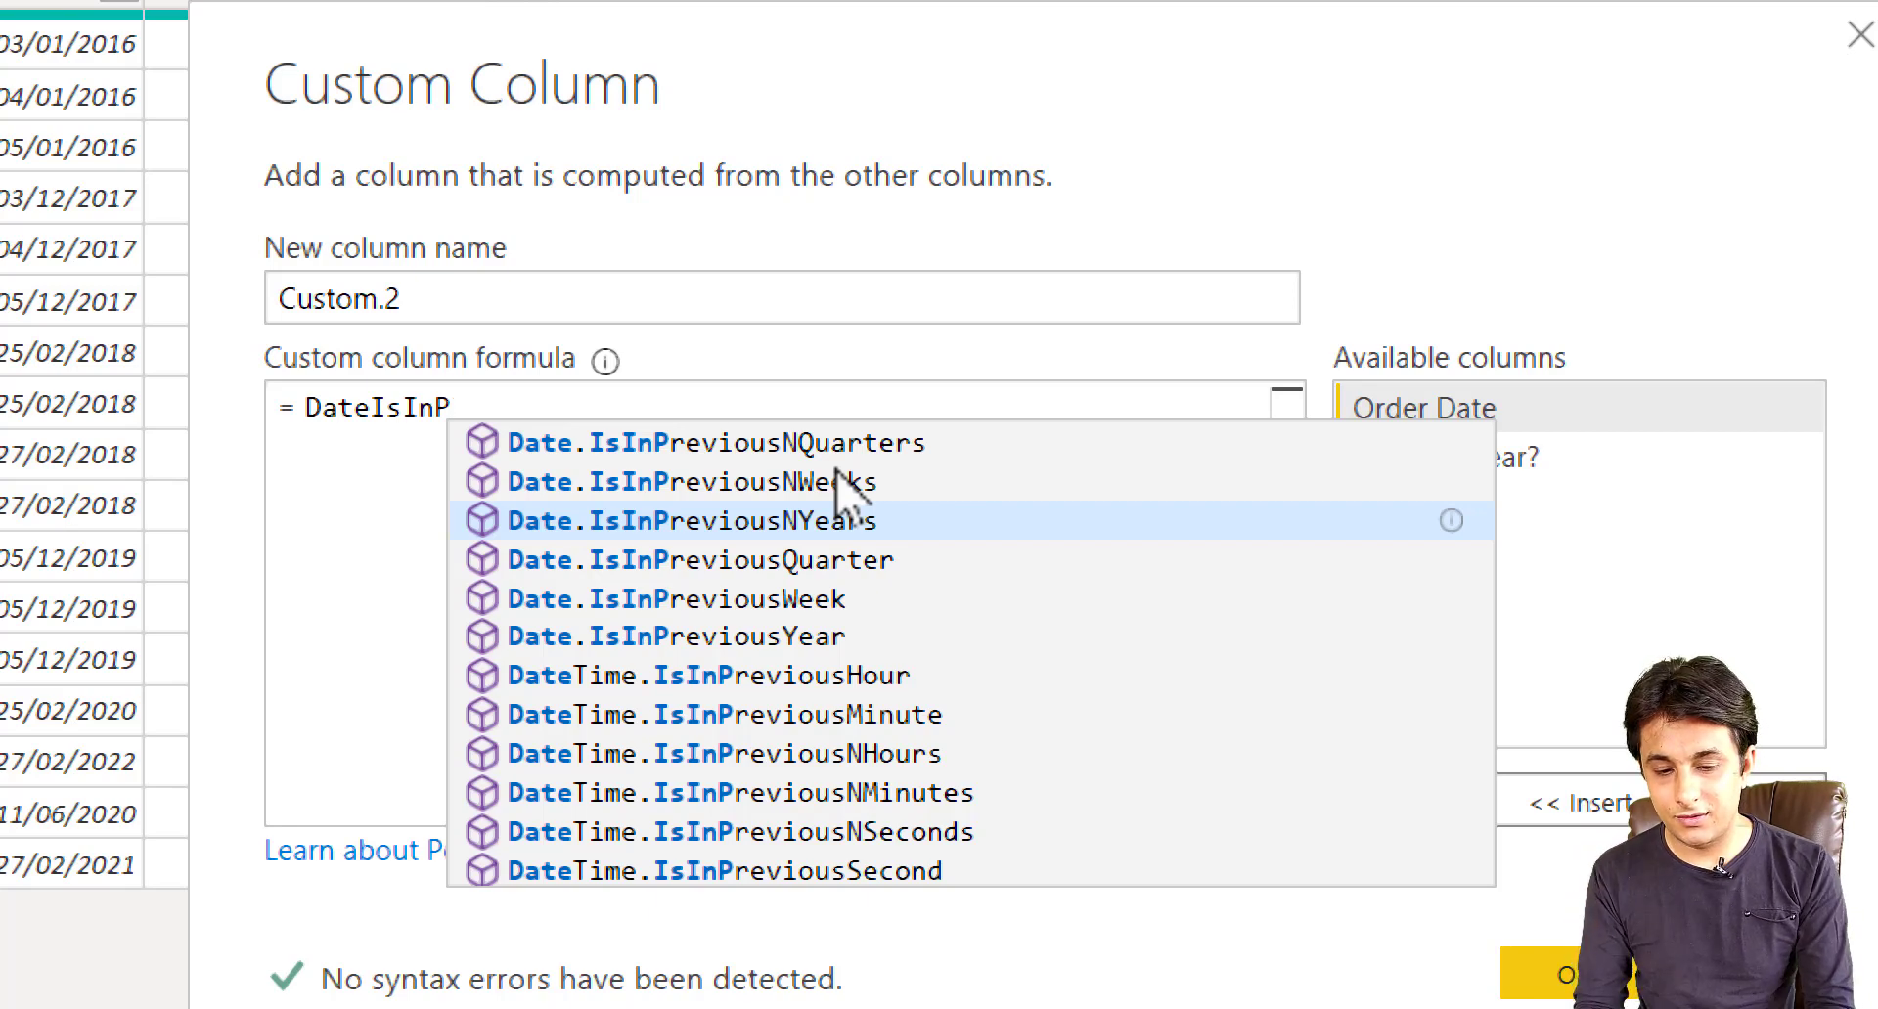
text(reviousN)
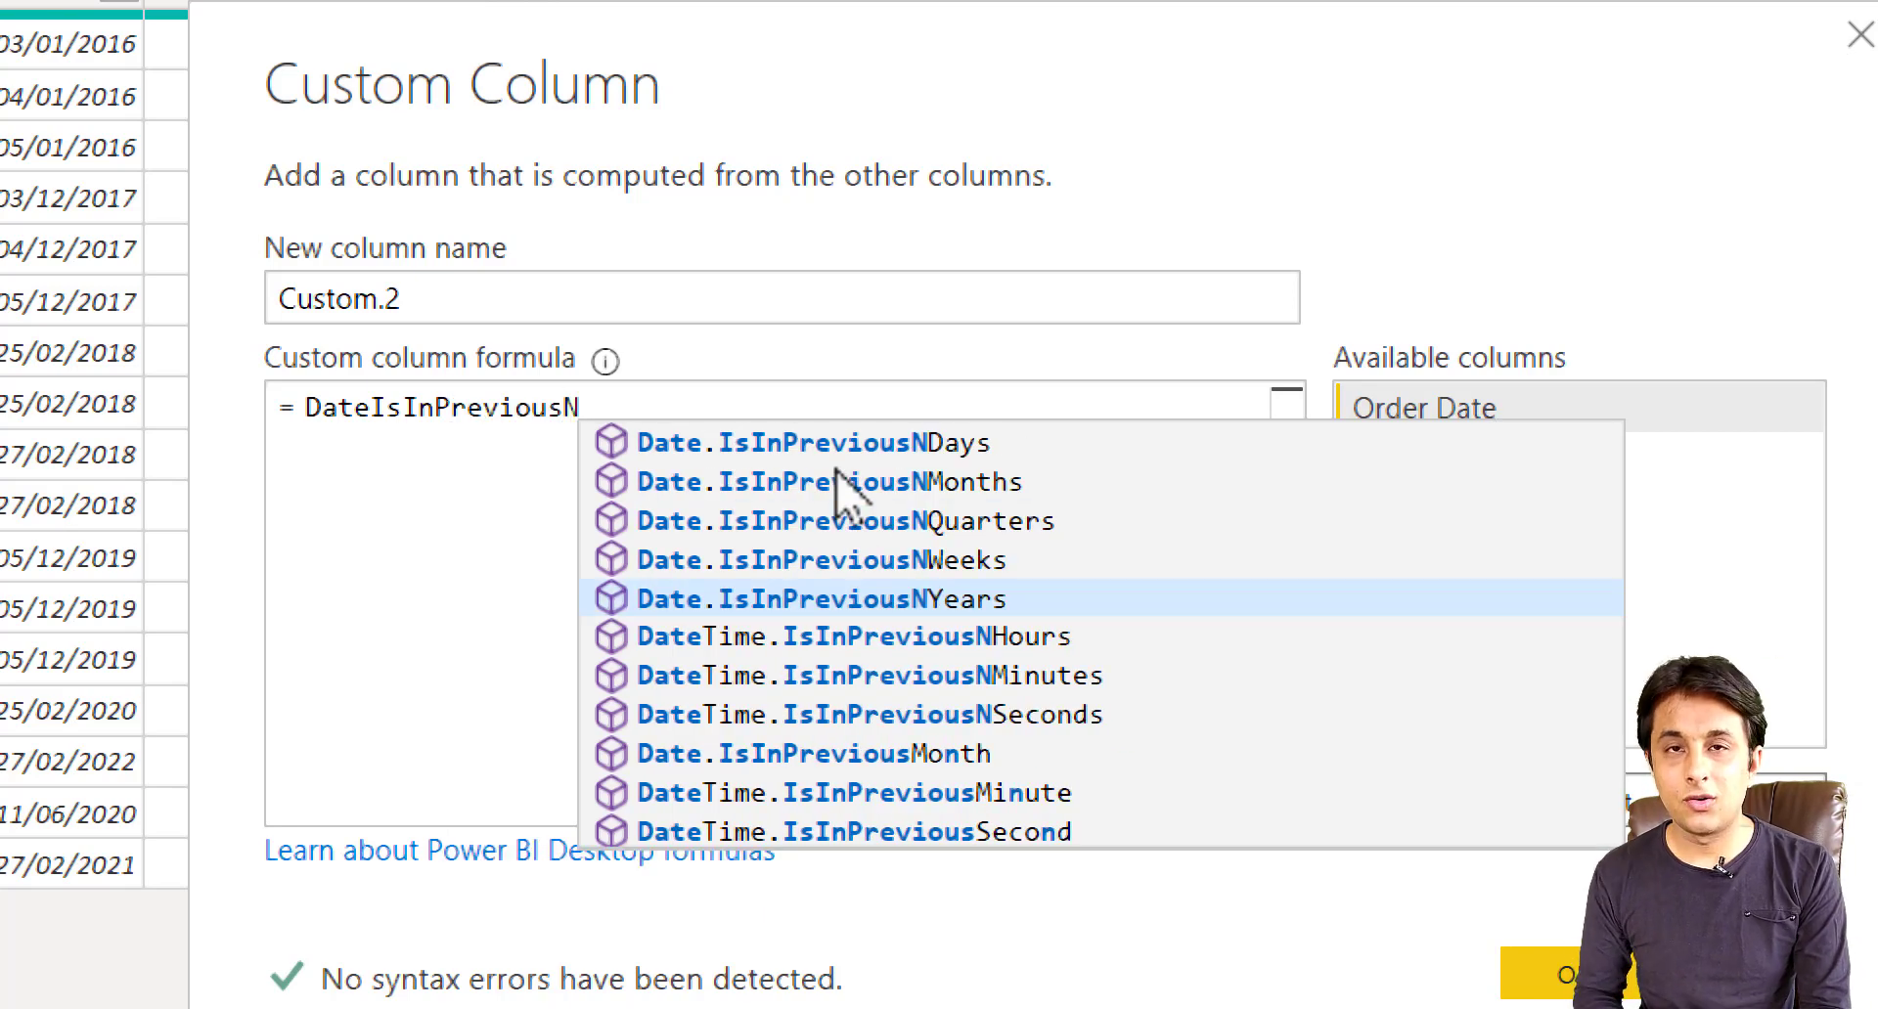
click(954, 519)
text(()
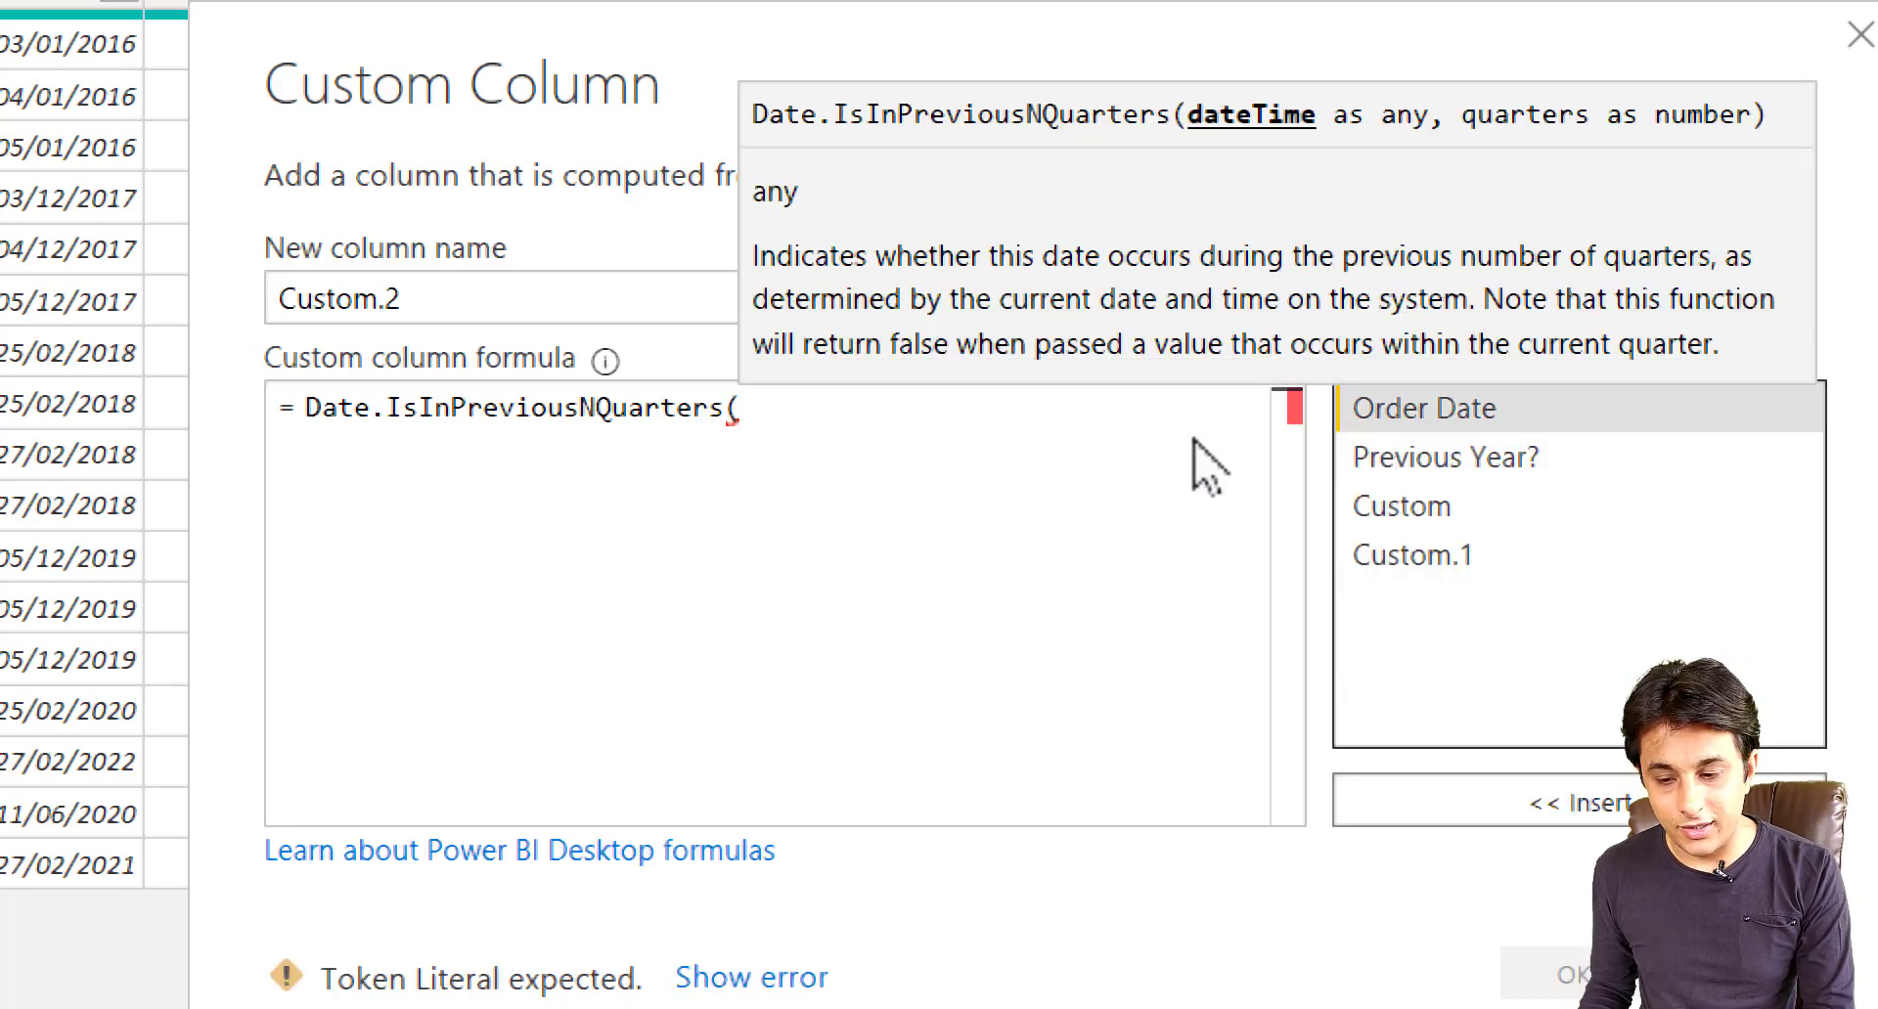
text([Order Date],5))
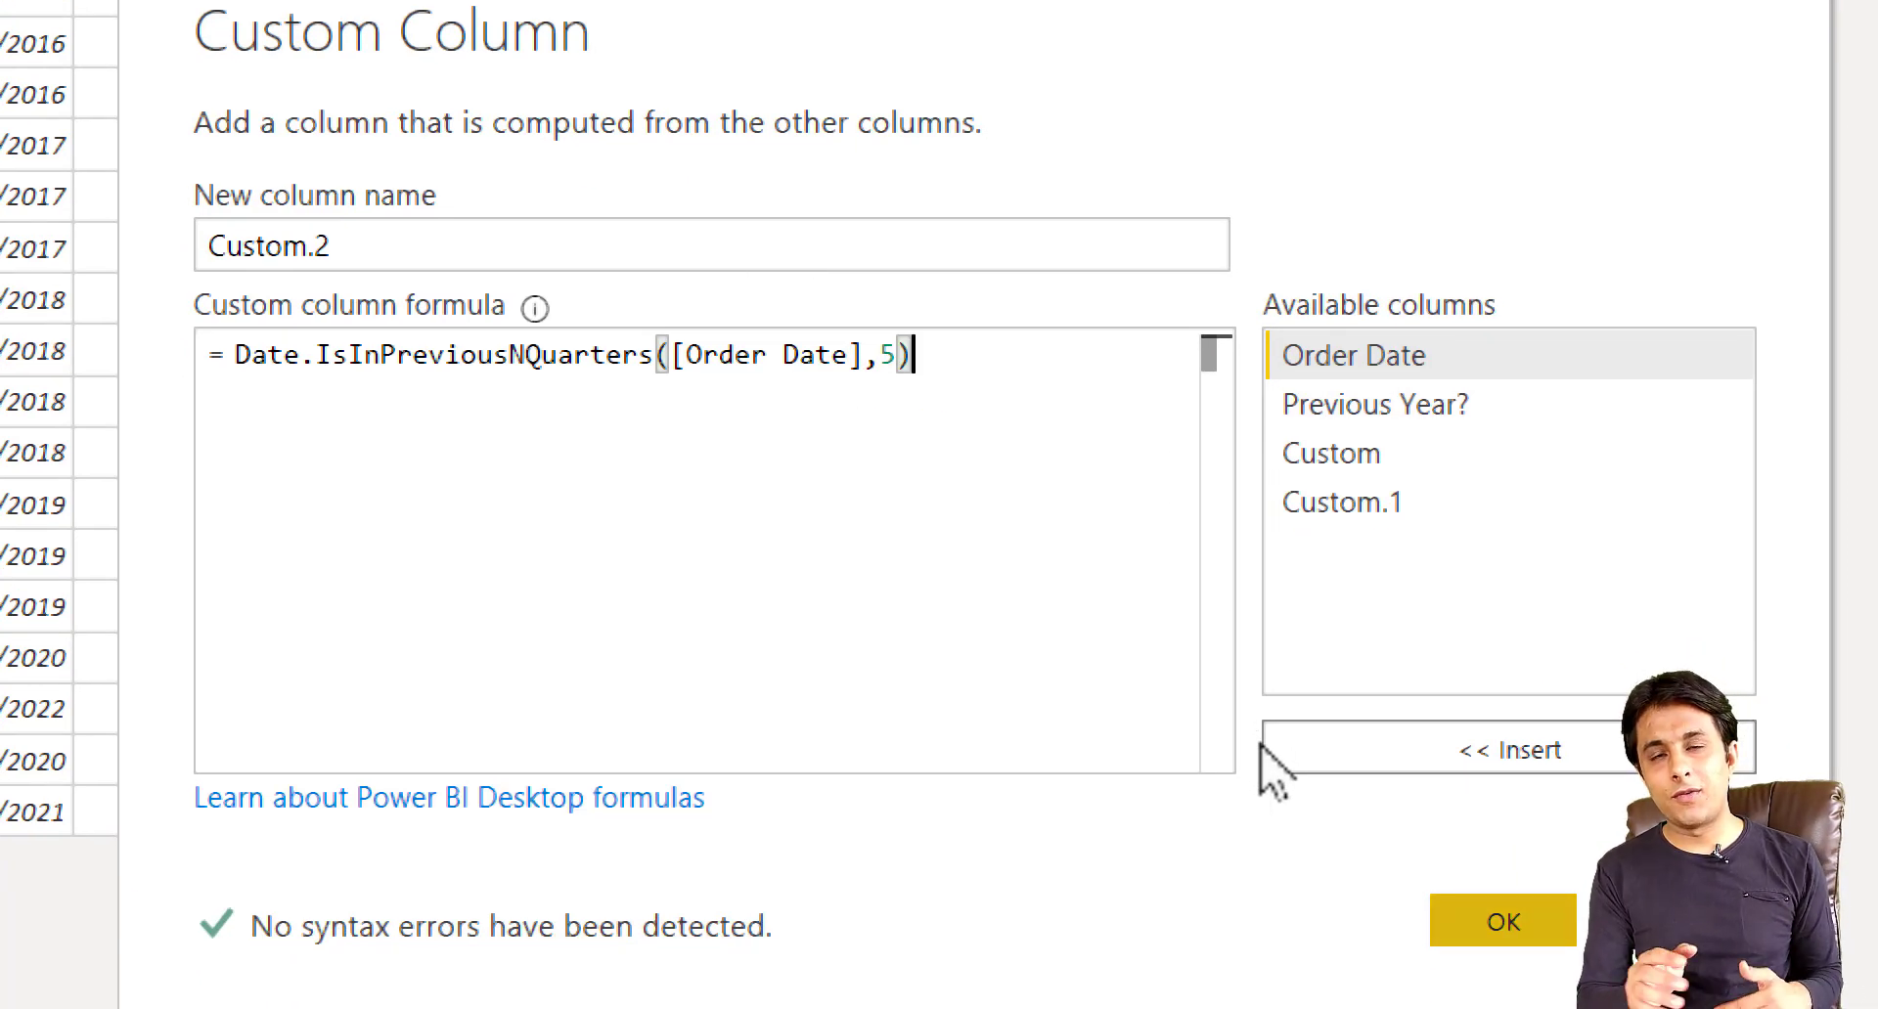
key(Return)
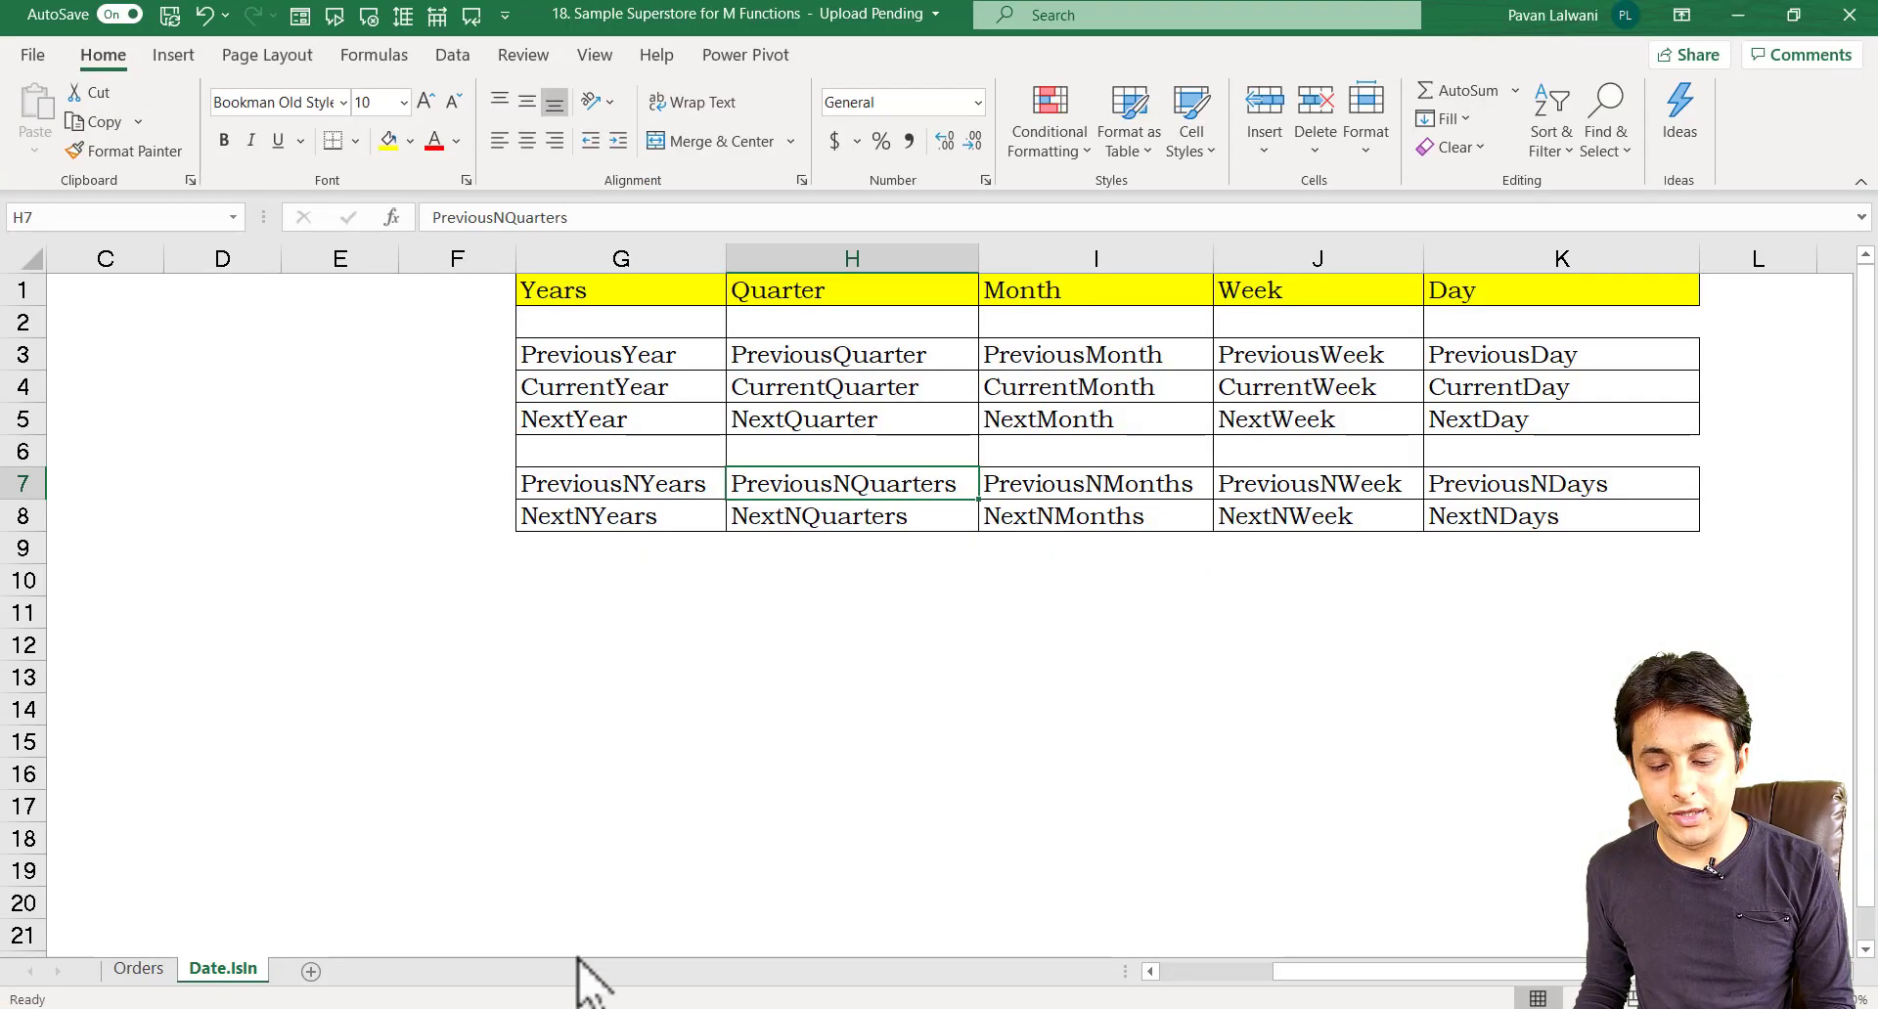
Close the Excel workbook locking the source file and refresh the DateTable preview.
click(871, 646)
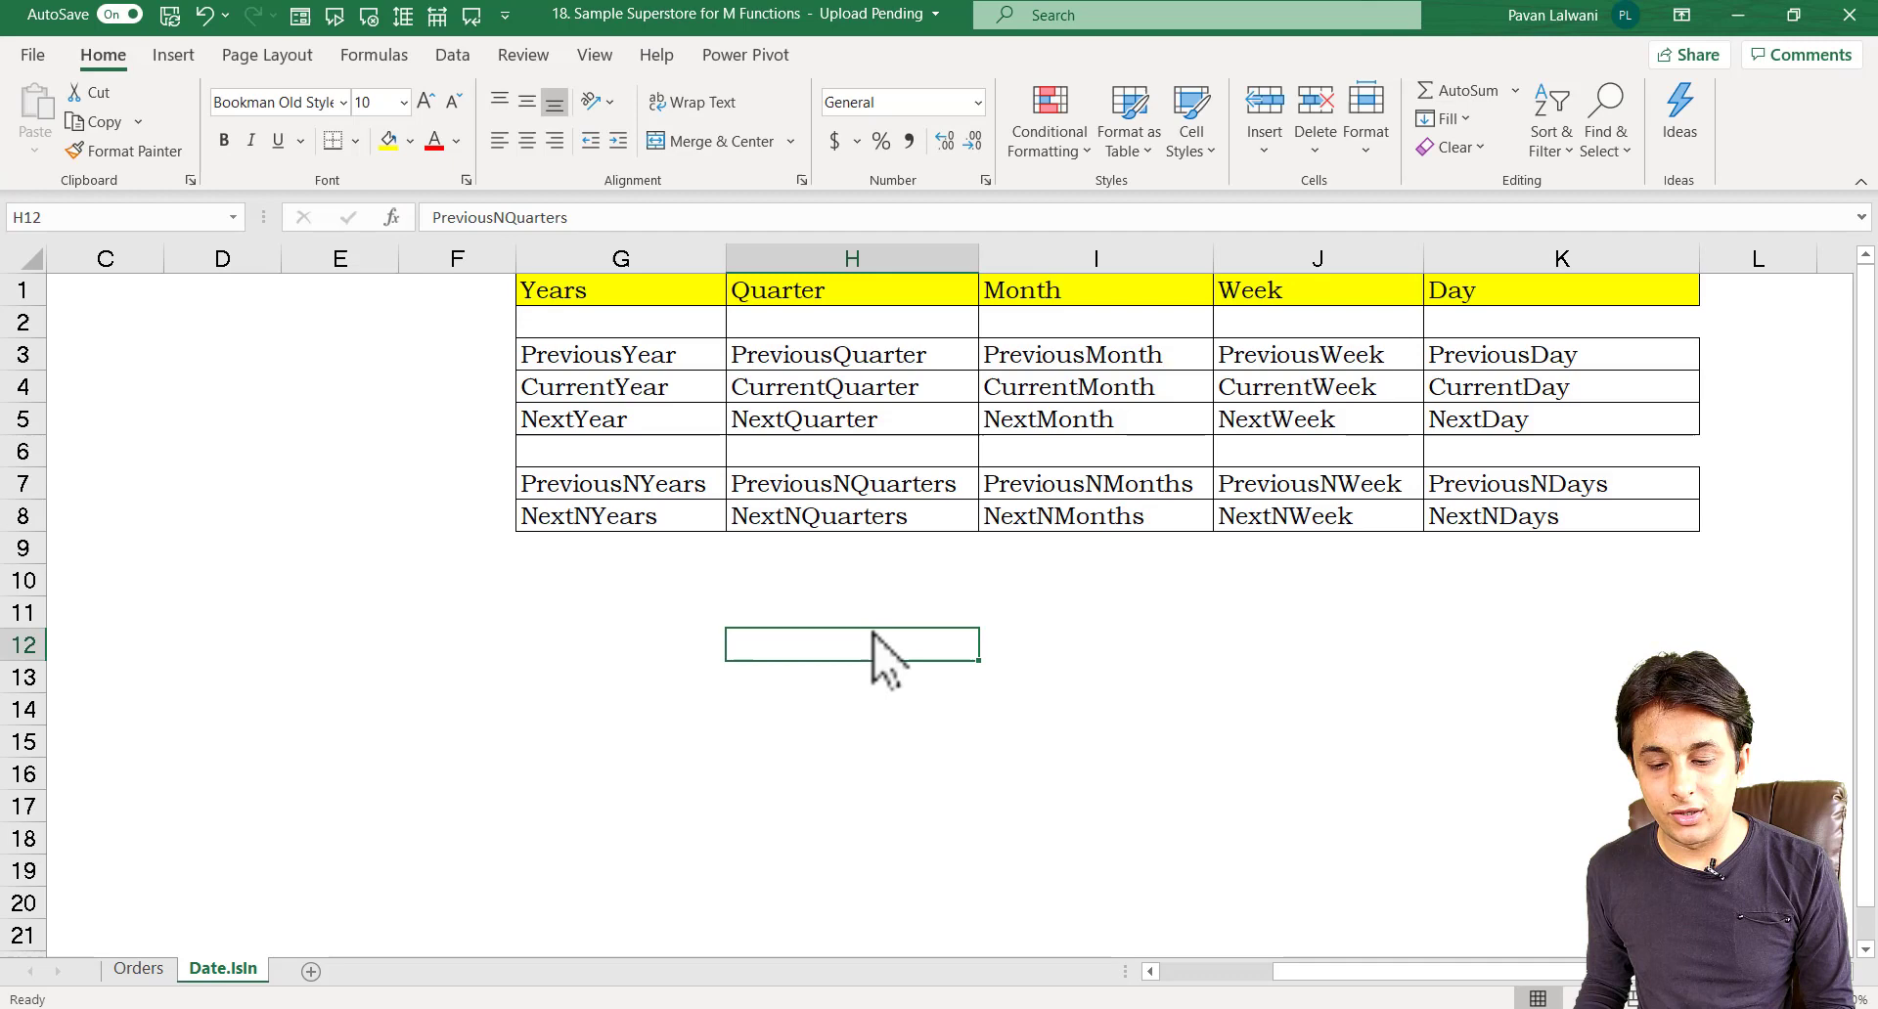
click(1846, 15)
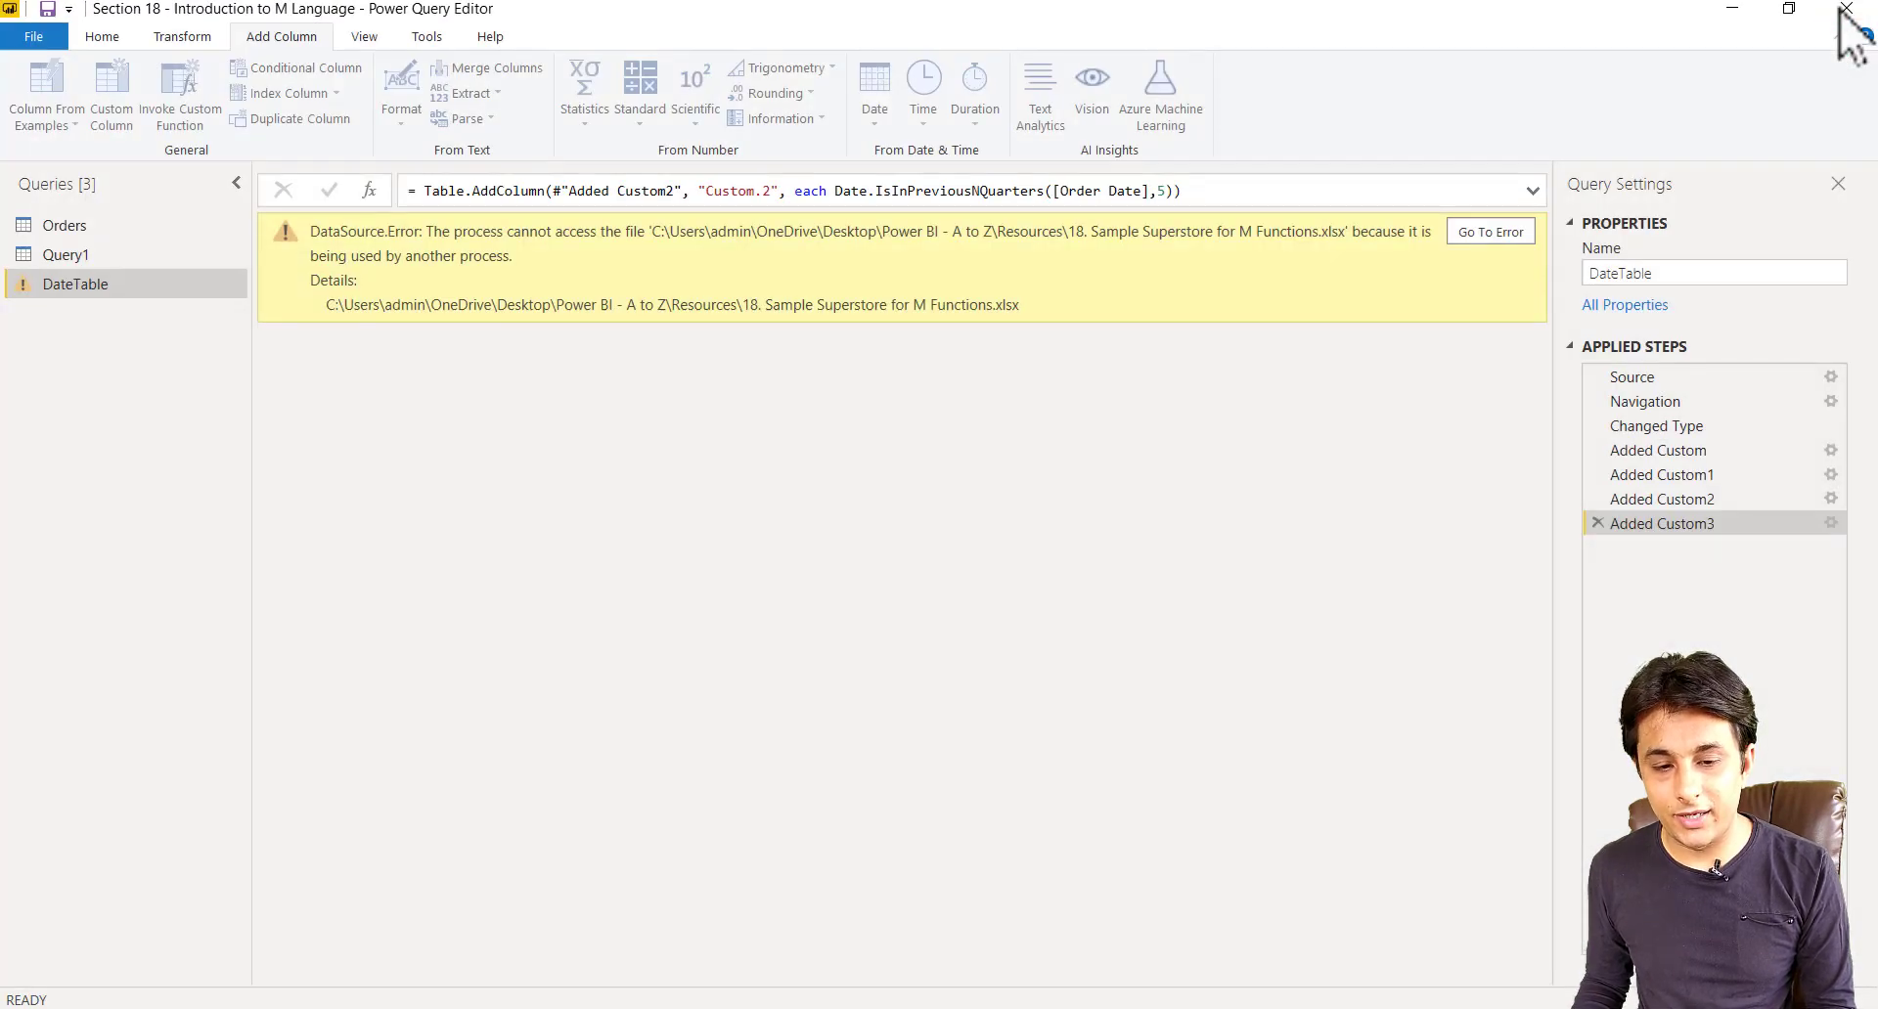
click(102, 39)
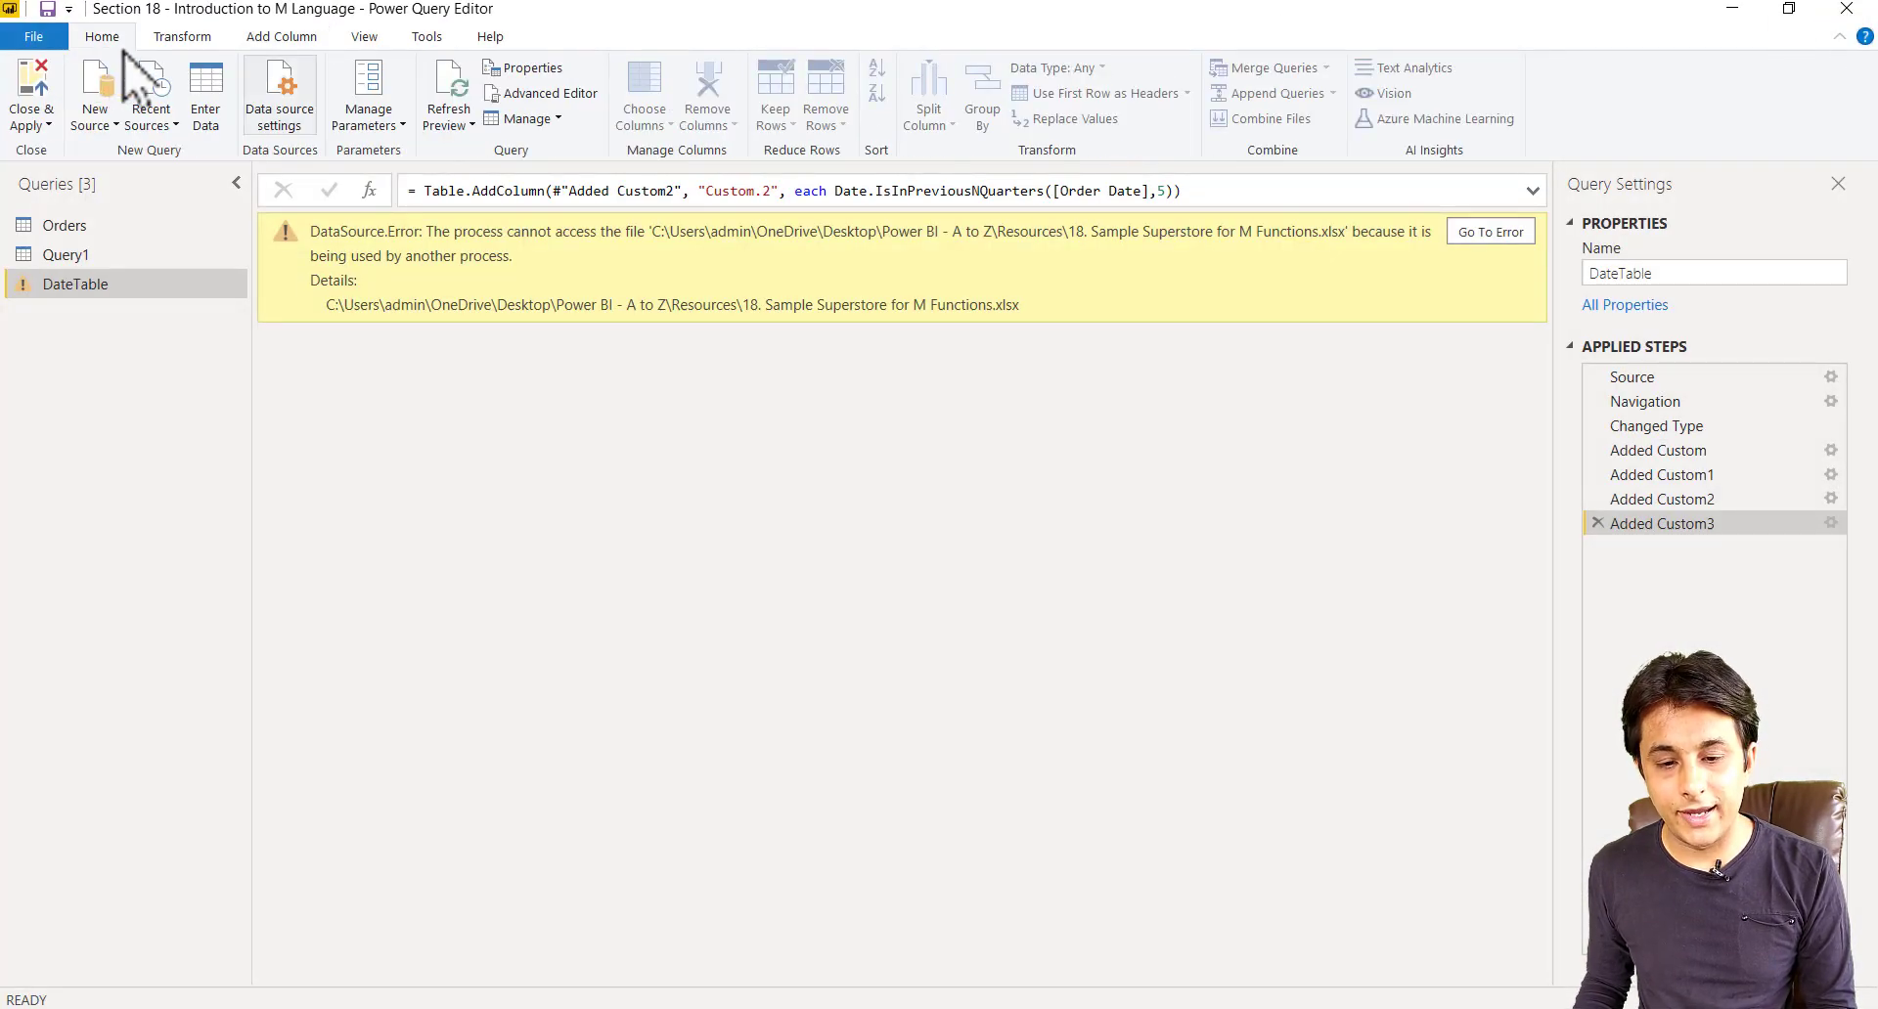
click(464, 79)
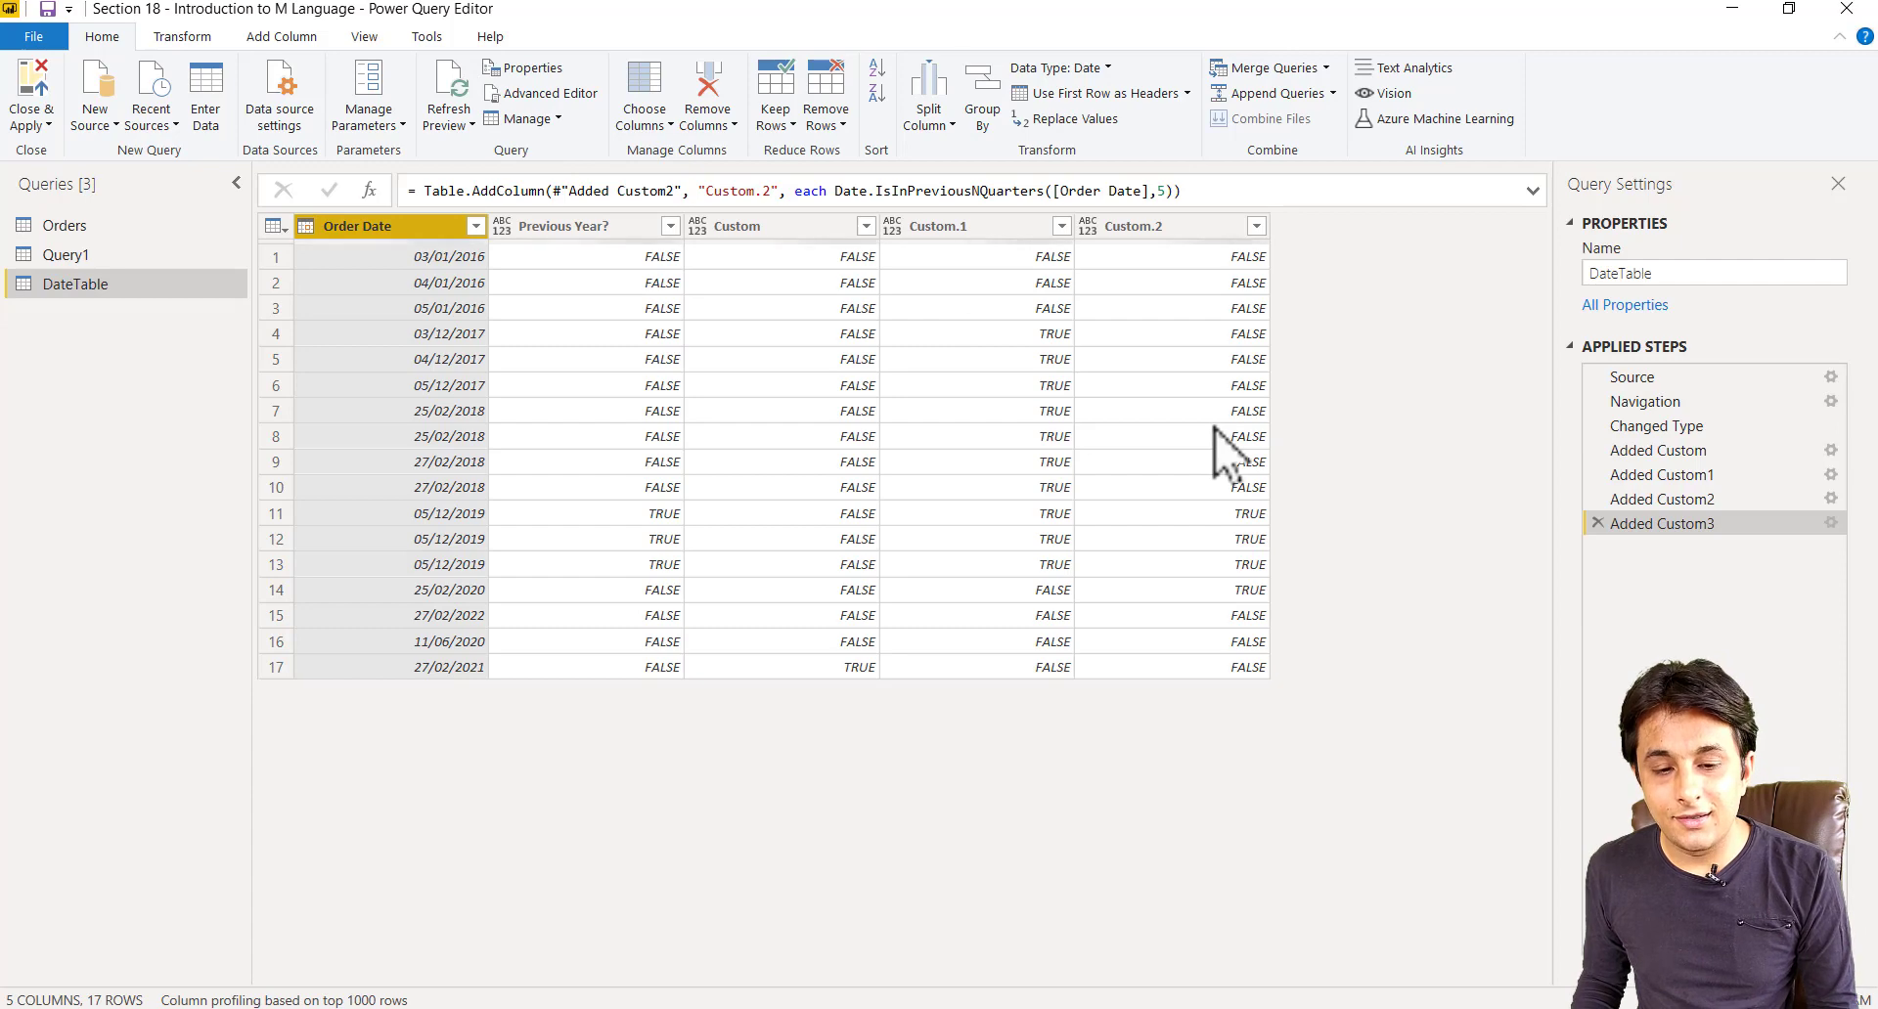
Start a new custom column, Custom.3, from the Add Column tab.
click(296, 37)
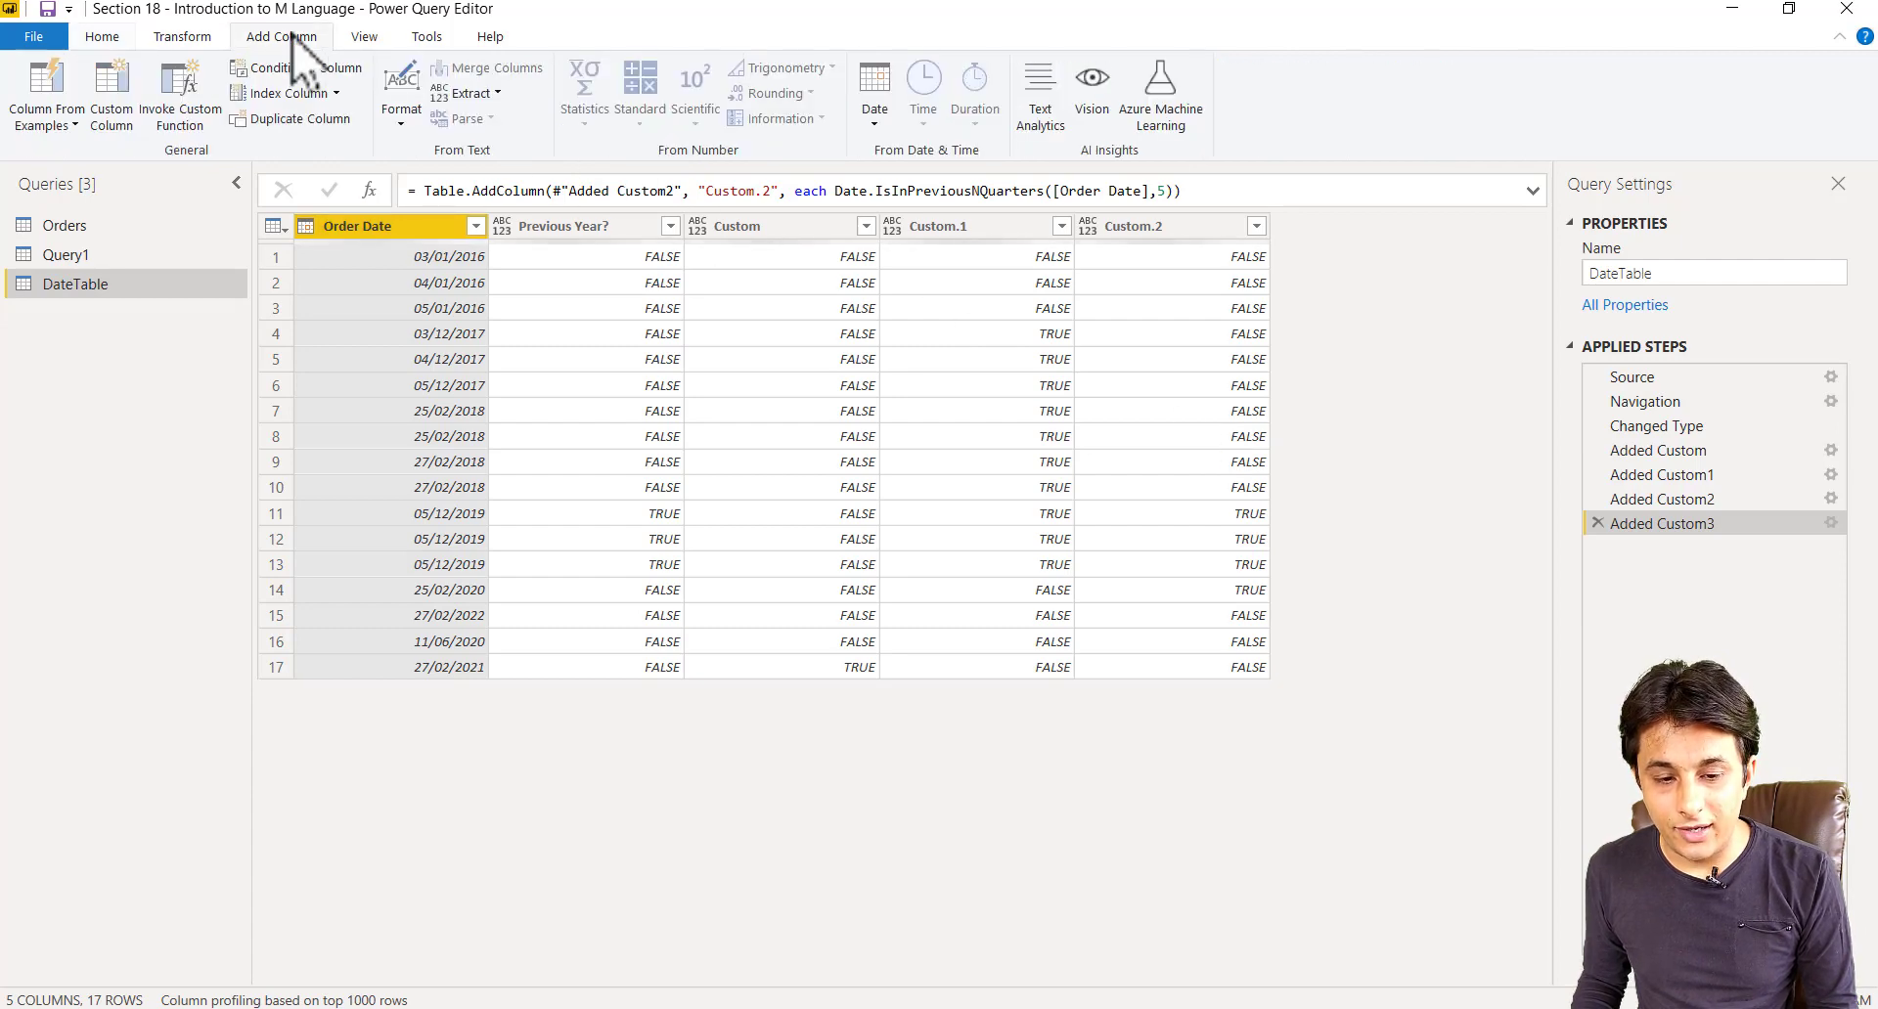
click(121, 86)
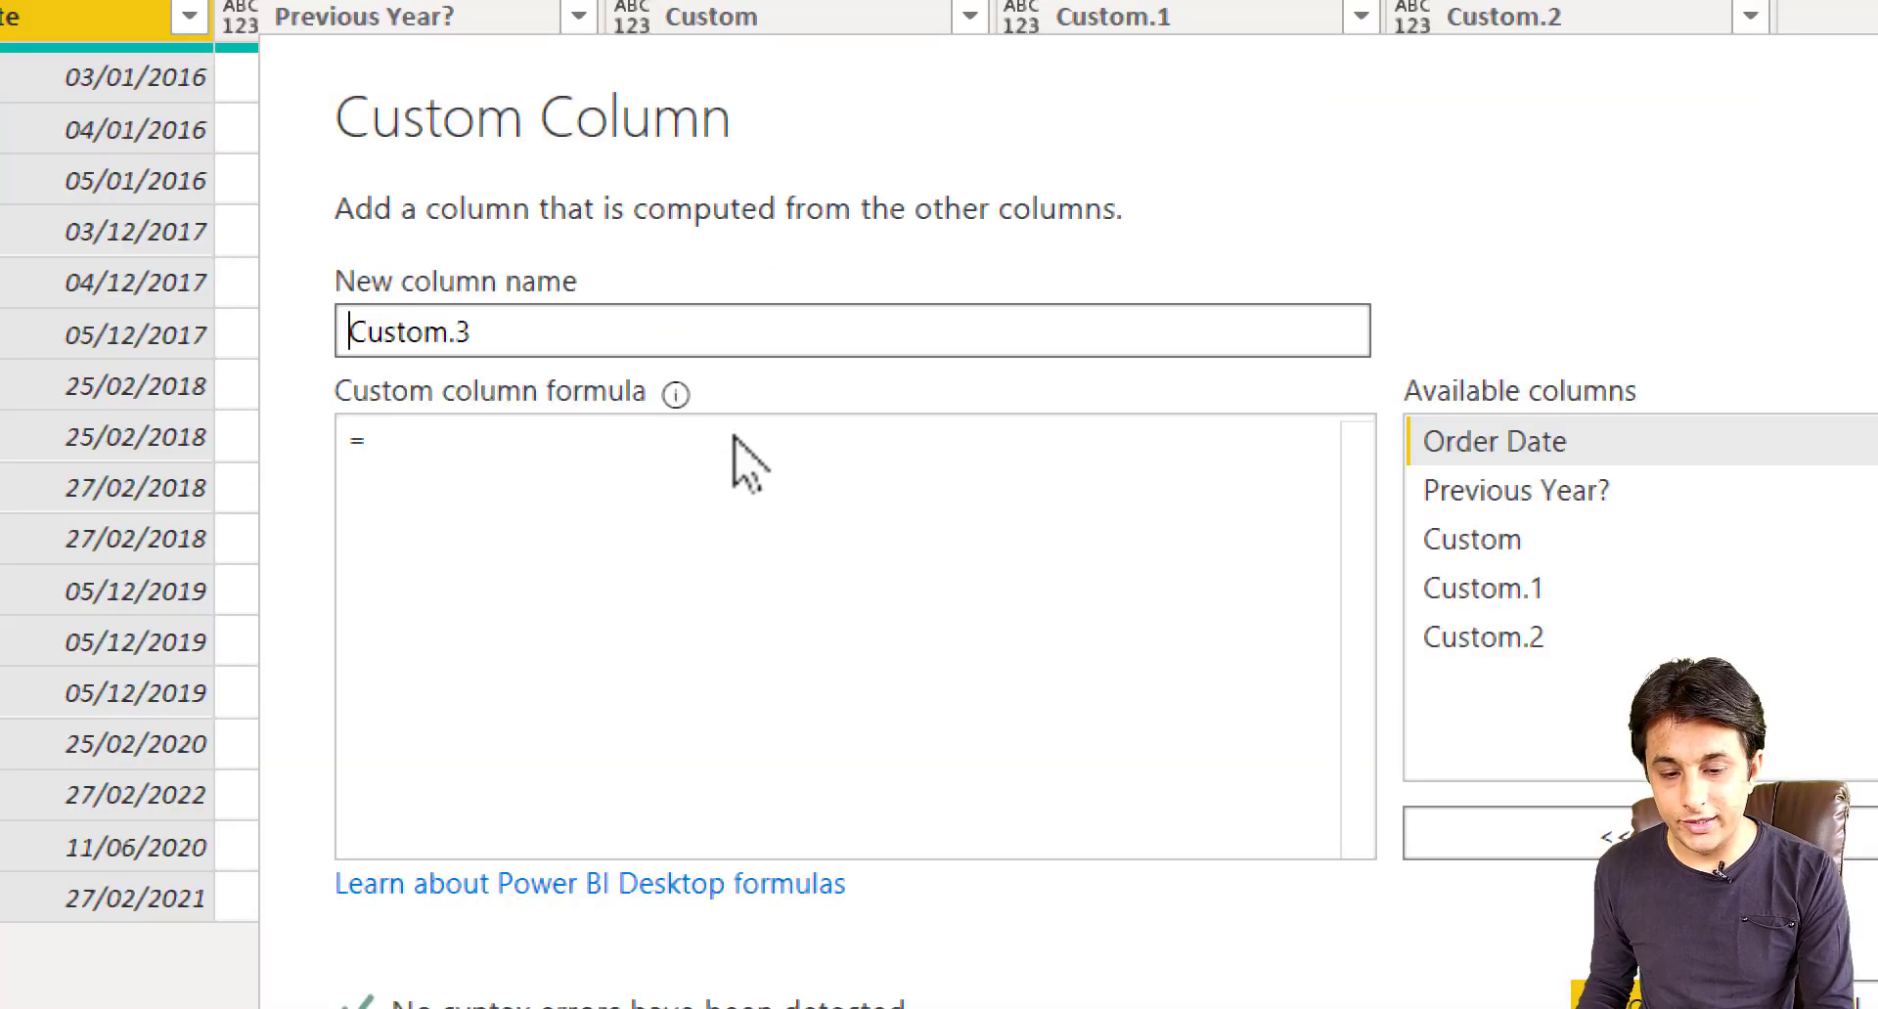
click(748, 456)
Browse the DateIsInPrevious, IsInCurrent and IsInNext suggestions, leaving the formula at '= DateIsInNext'.
text(DateI)
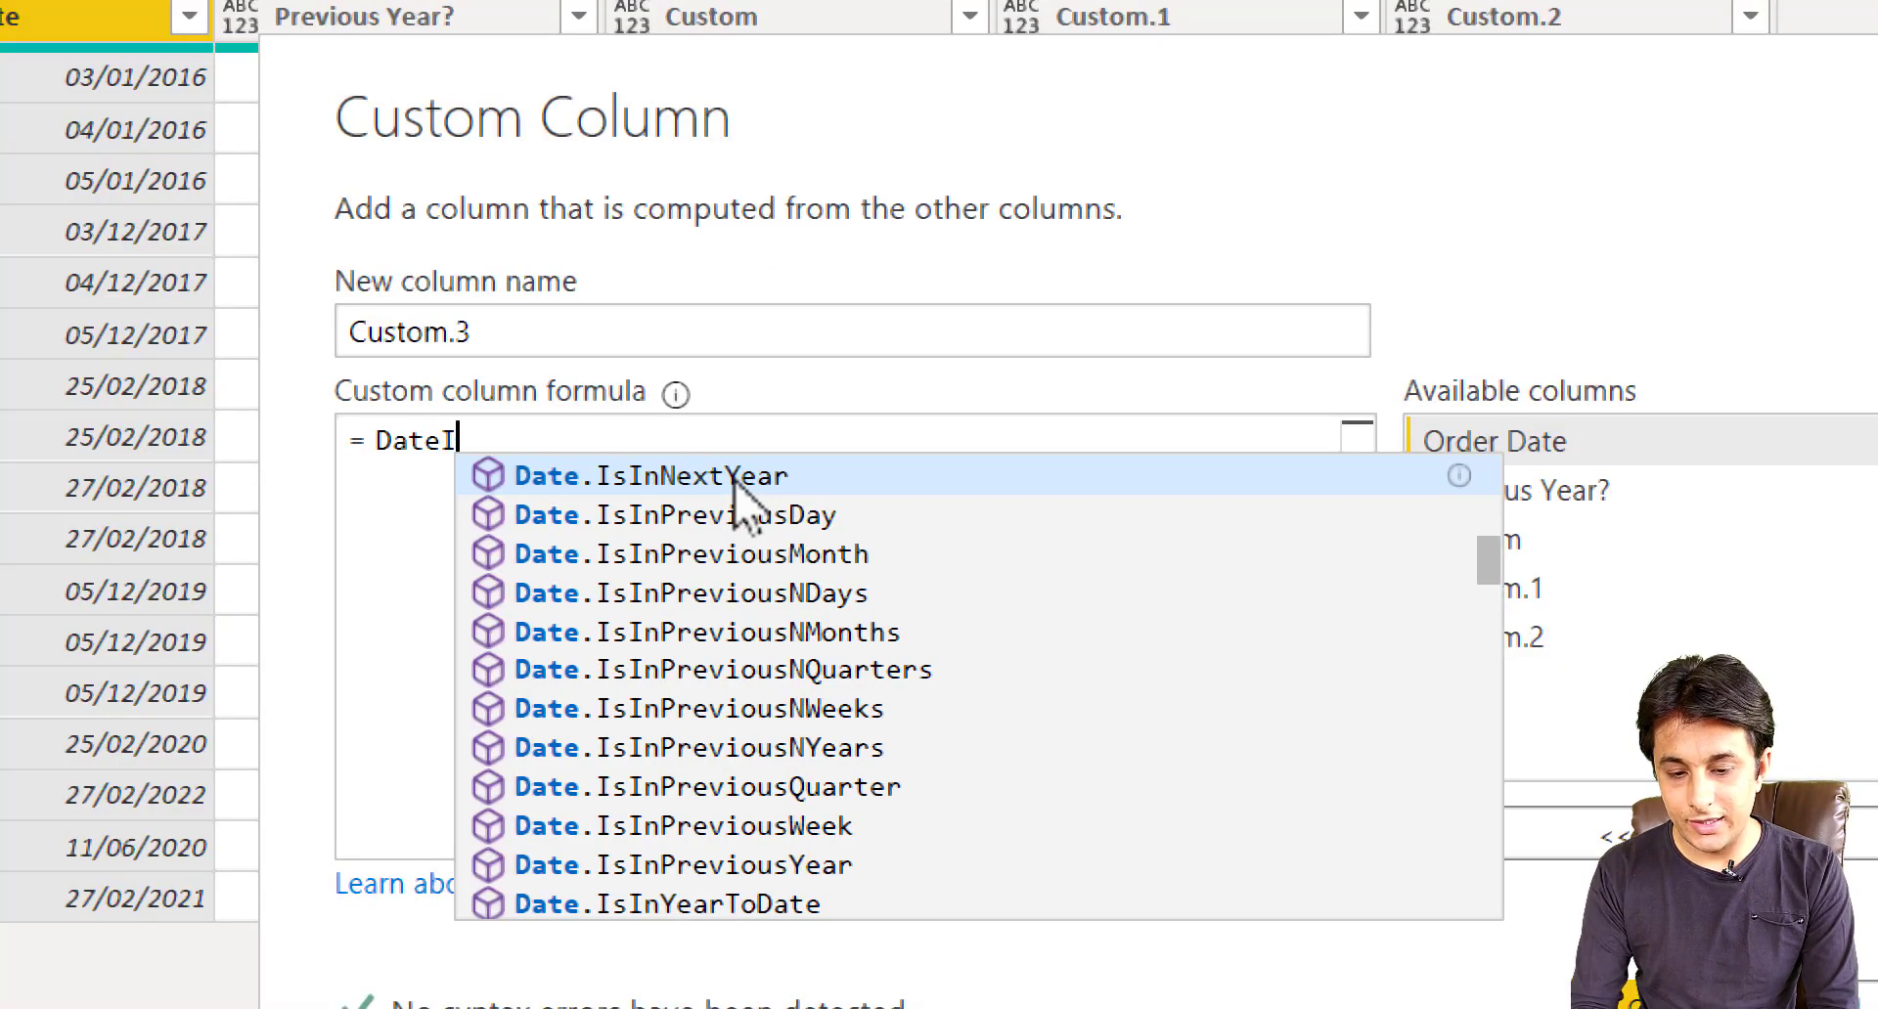
text(sInP)
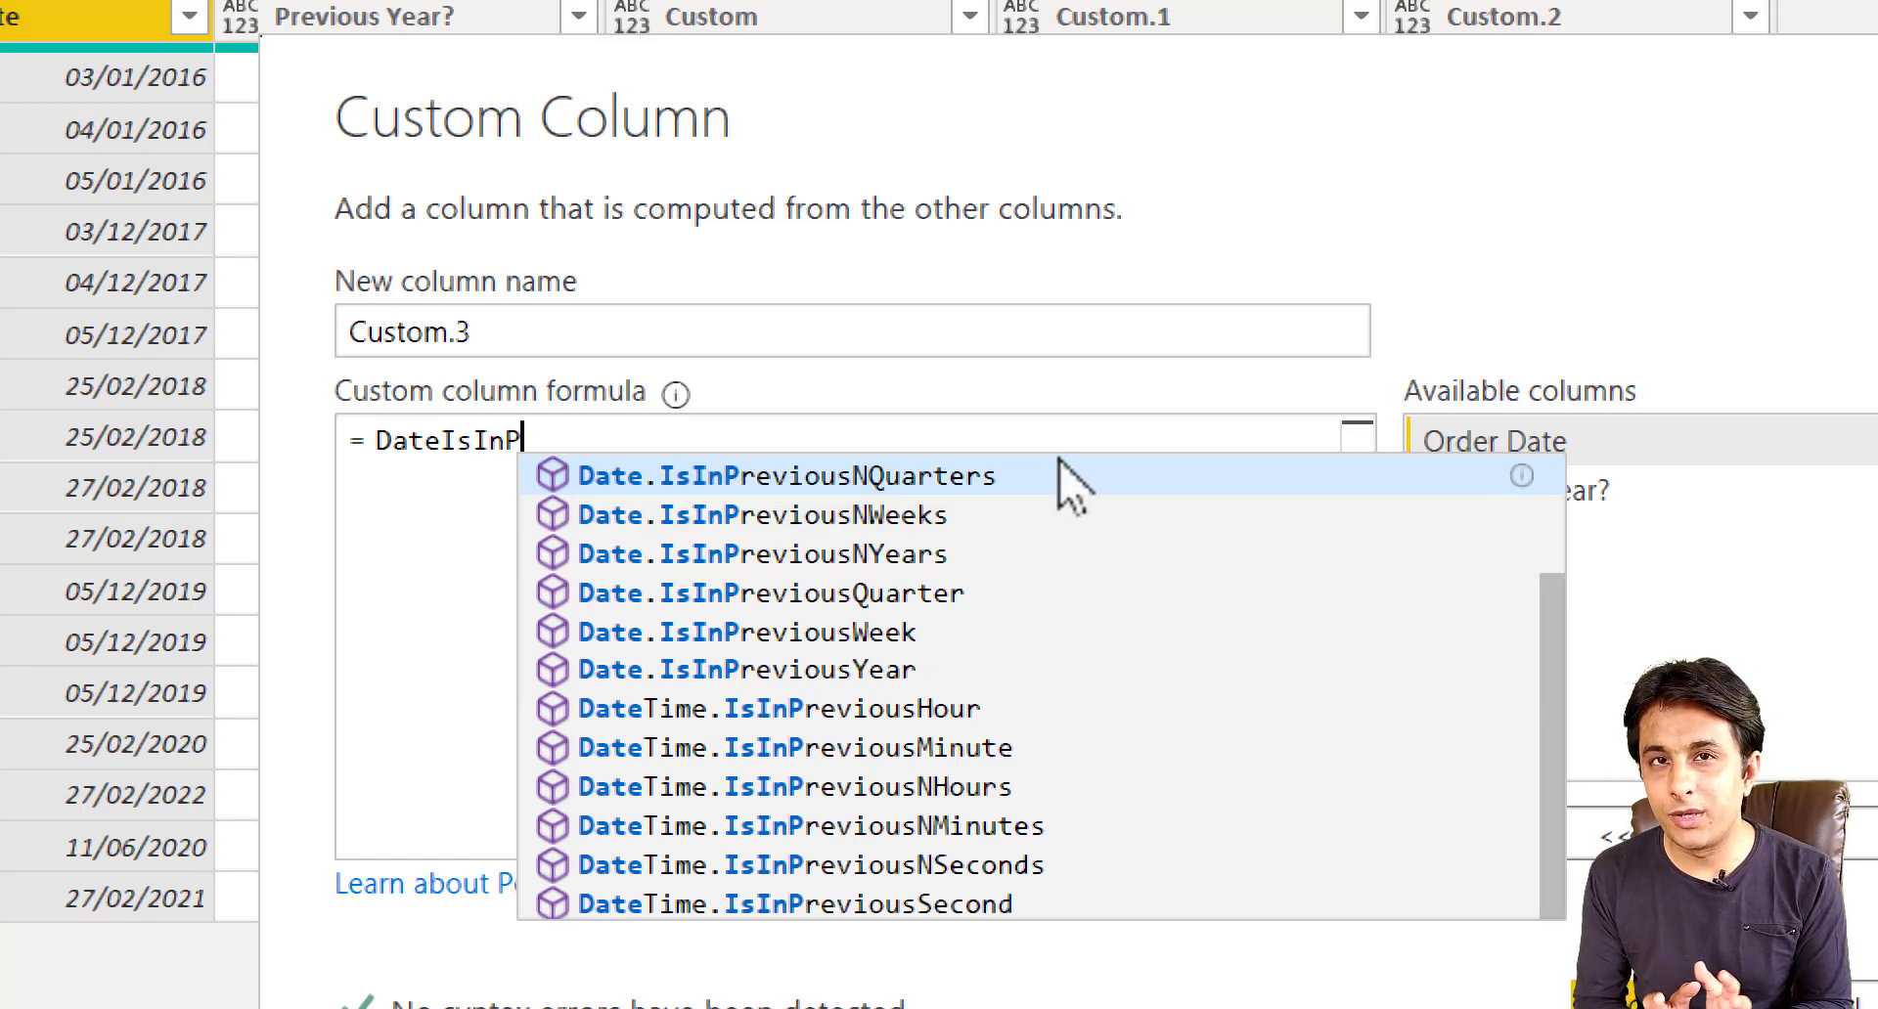
text(reviousN)
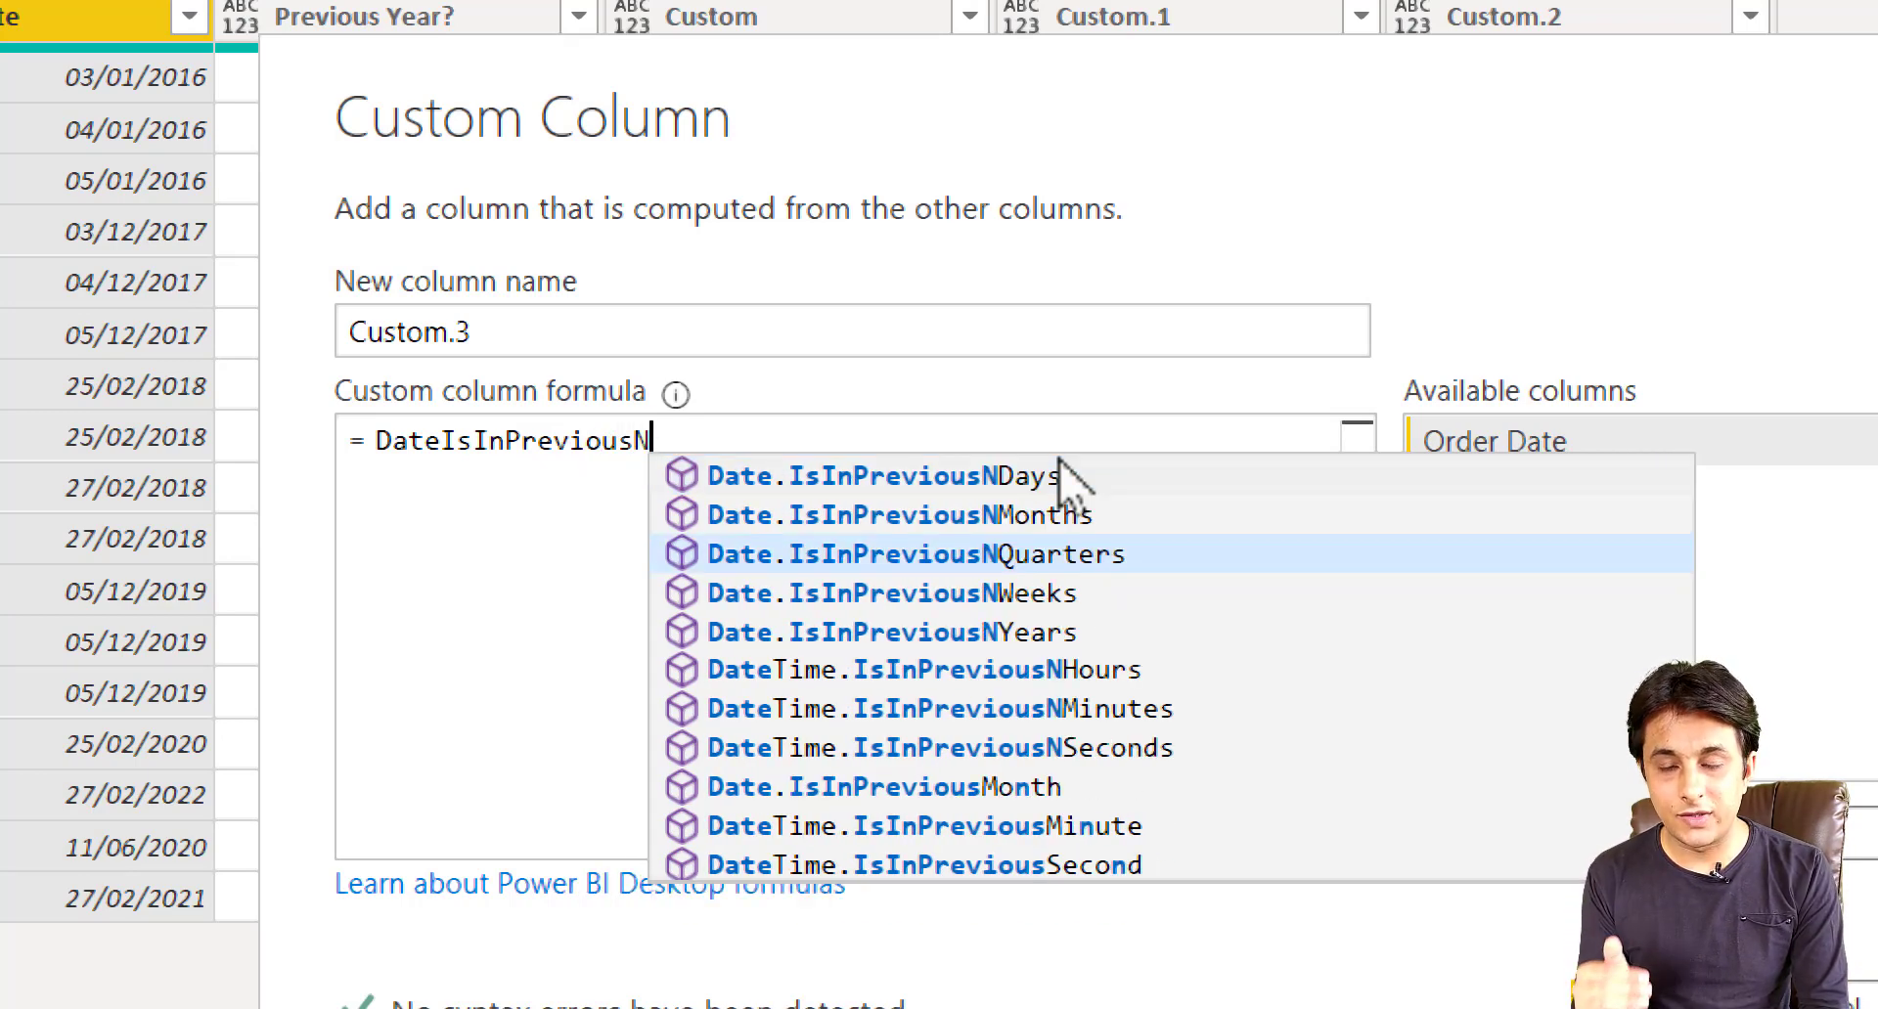
key(BackSpace)
key(BackSpace)
key(BackSpace)
key(BackSpace)
key(BackSpace)
key(BackSpace)
key(BackSpace)
key(BackSpace)
key(BackSpace)
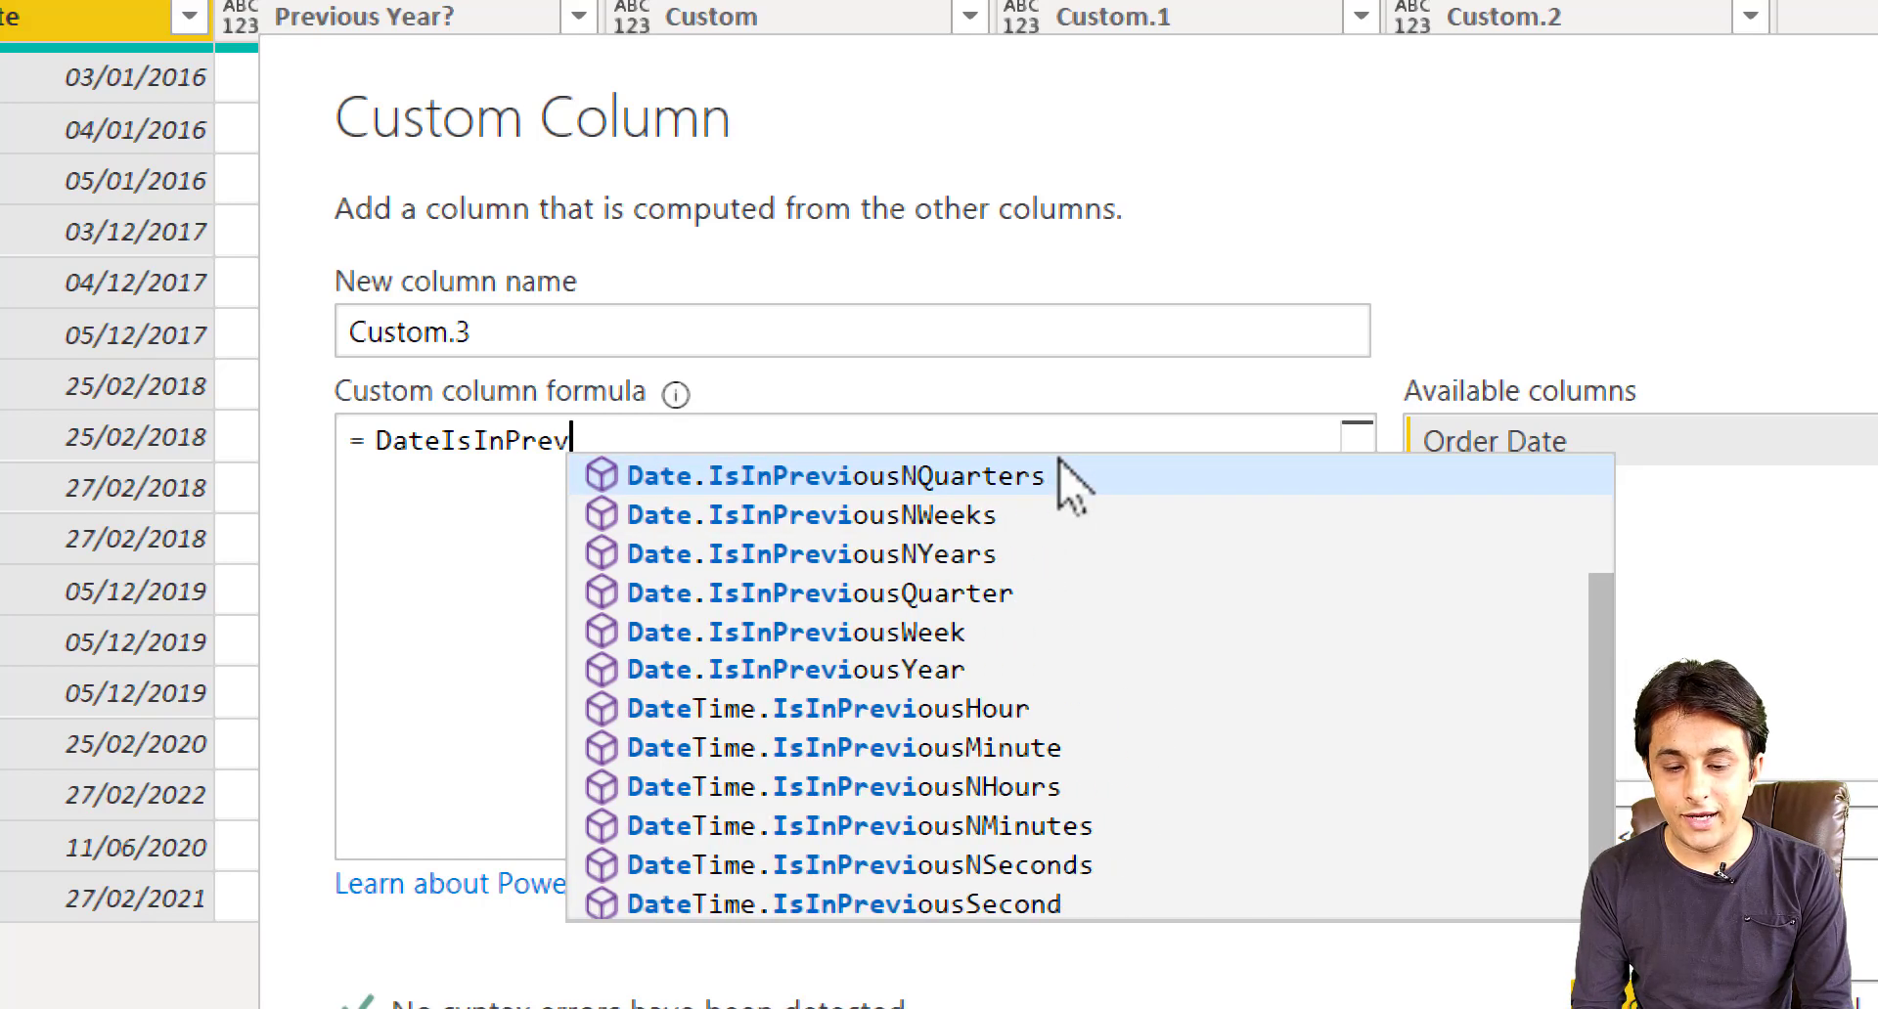
text(C)
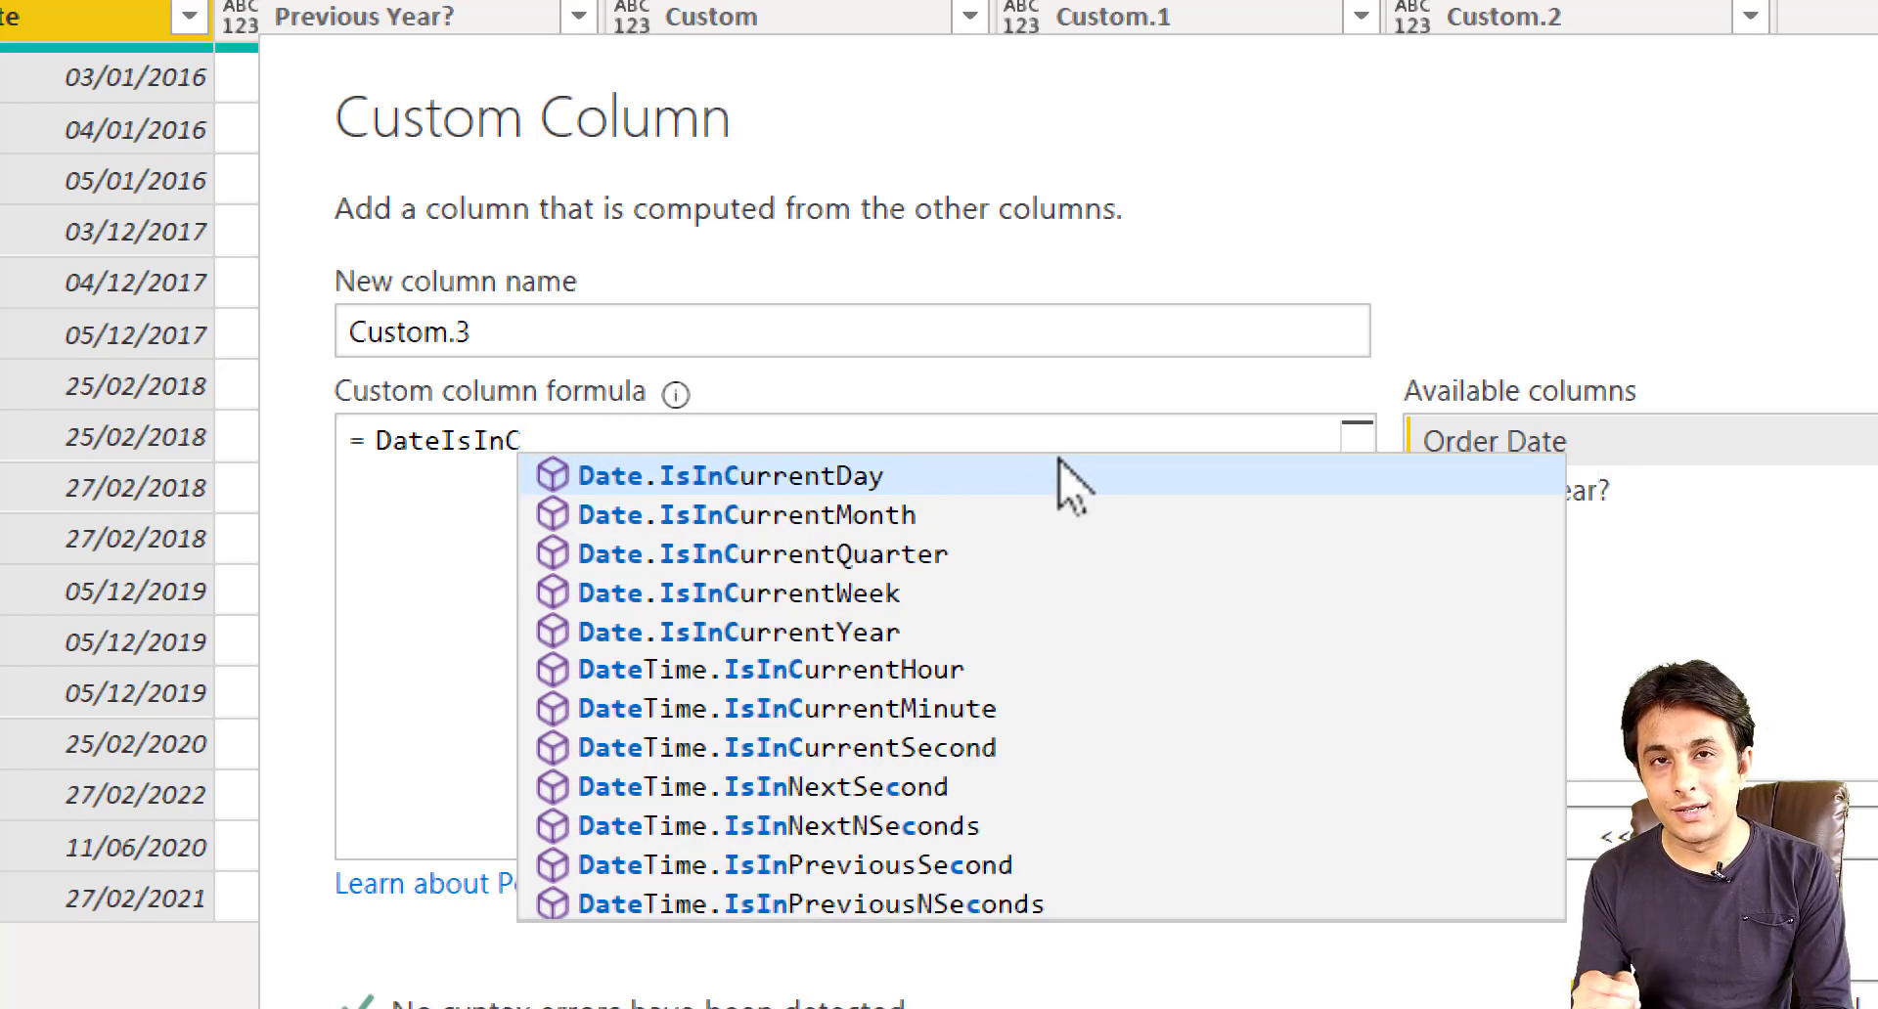
key(BackSpace)
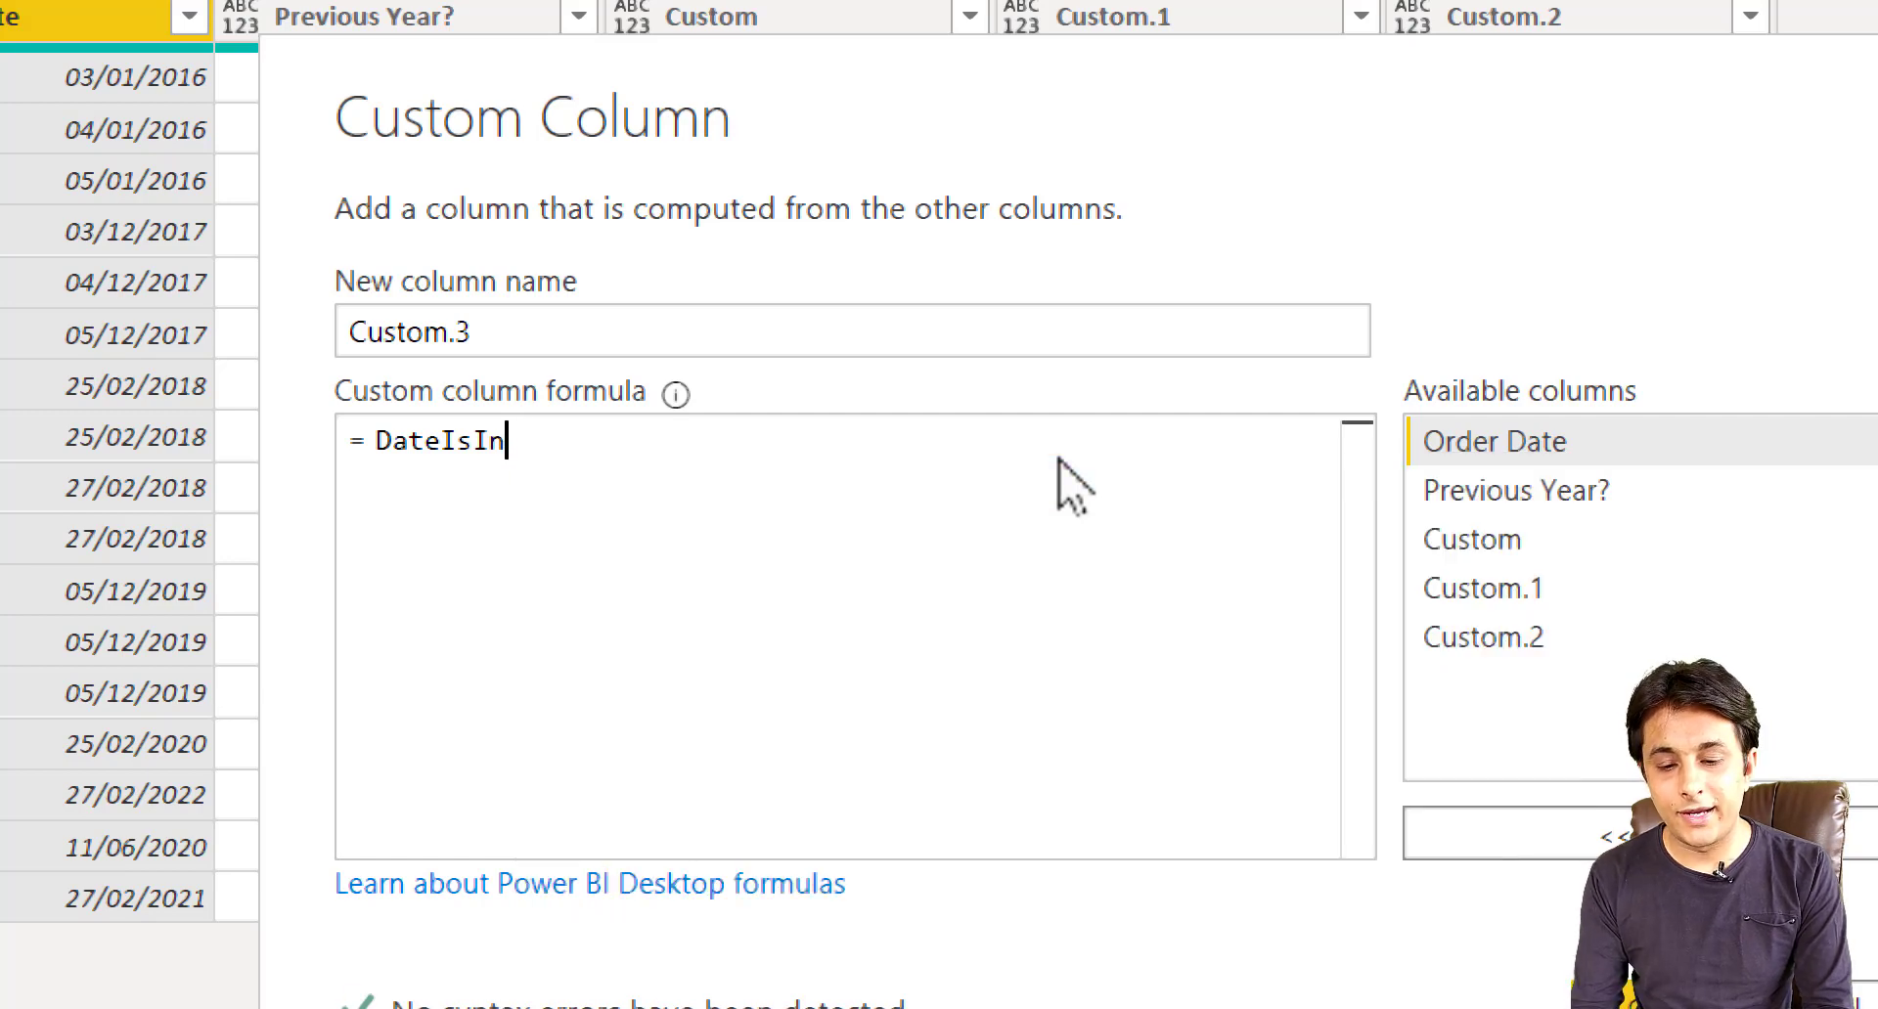
text(NextN)
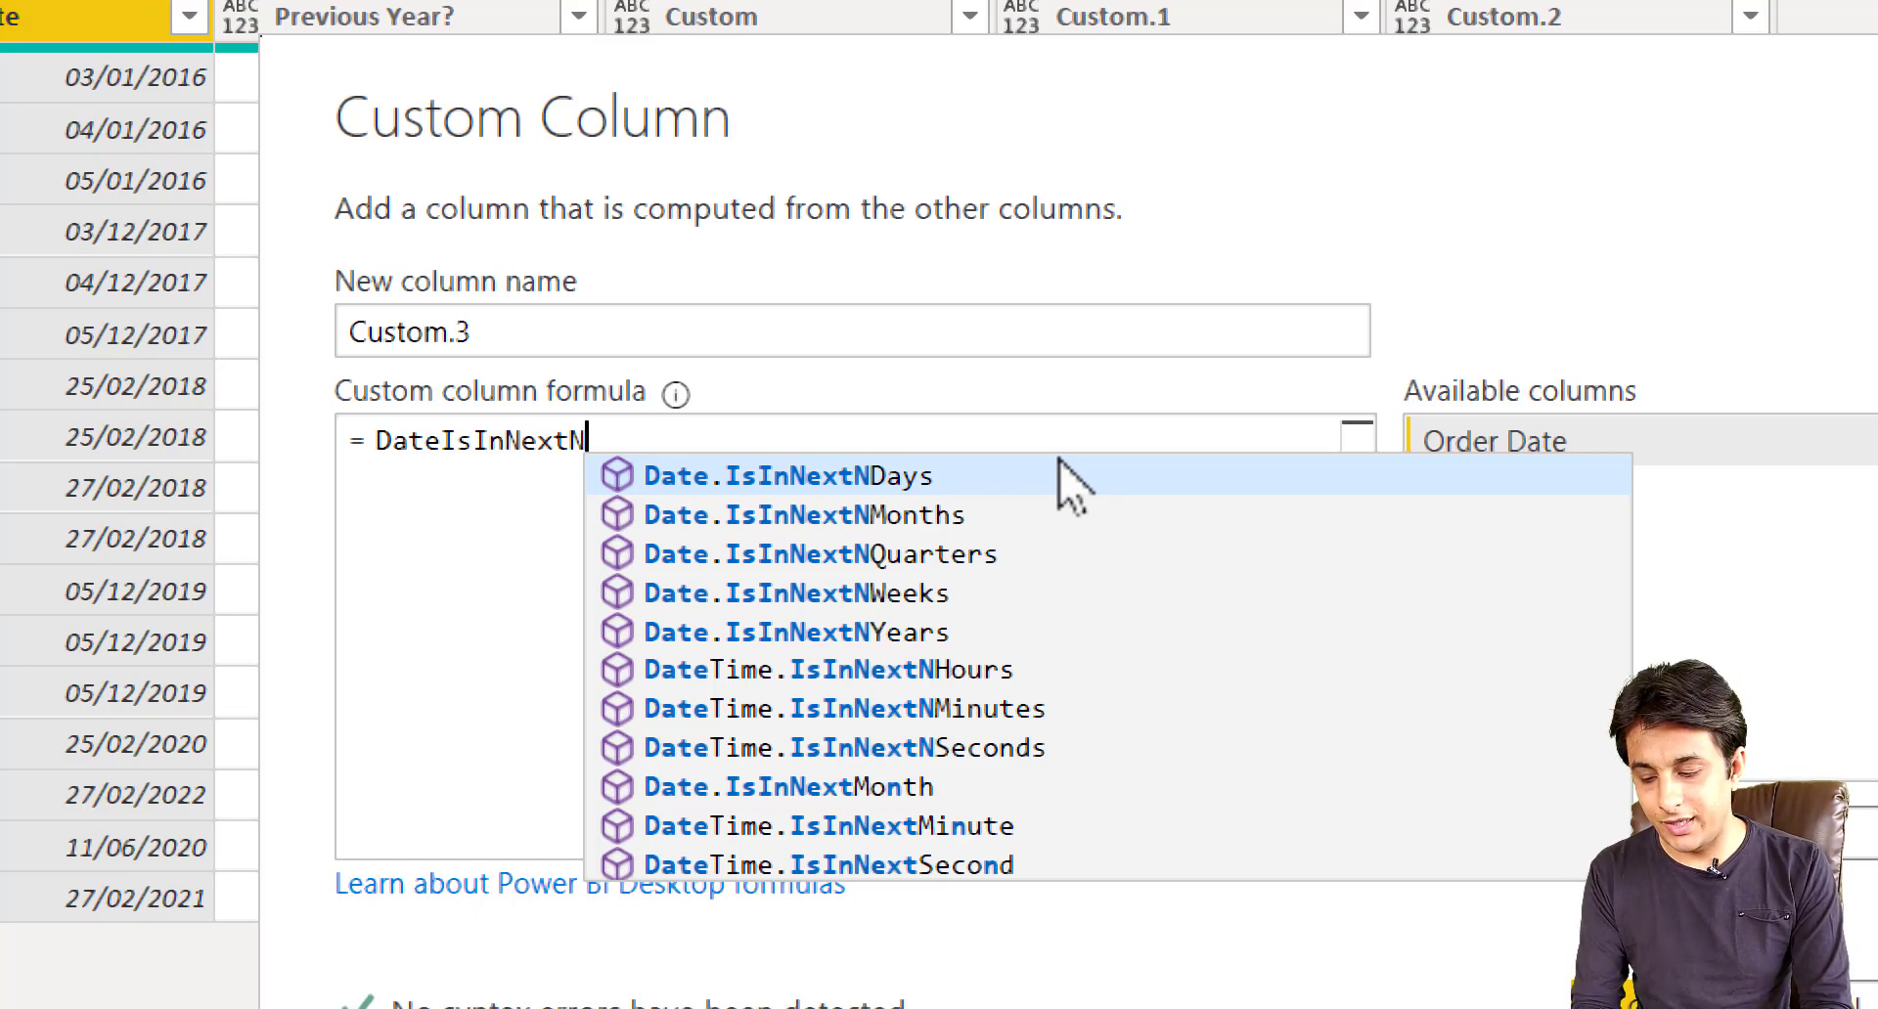
key(BackSpace)
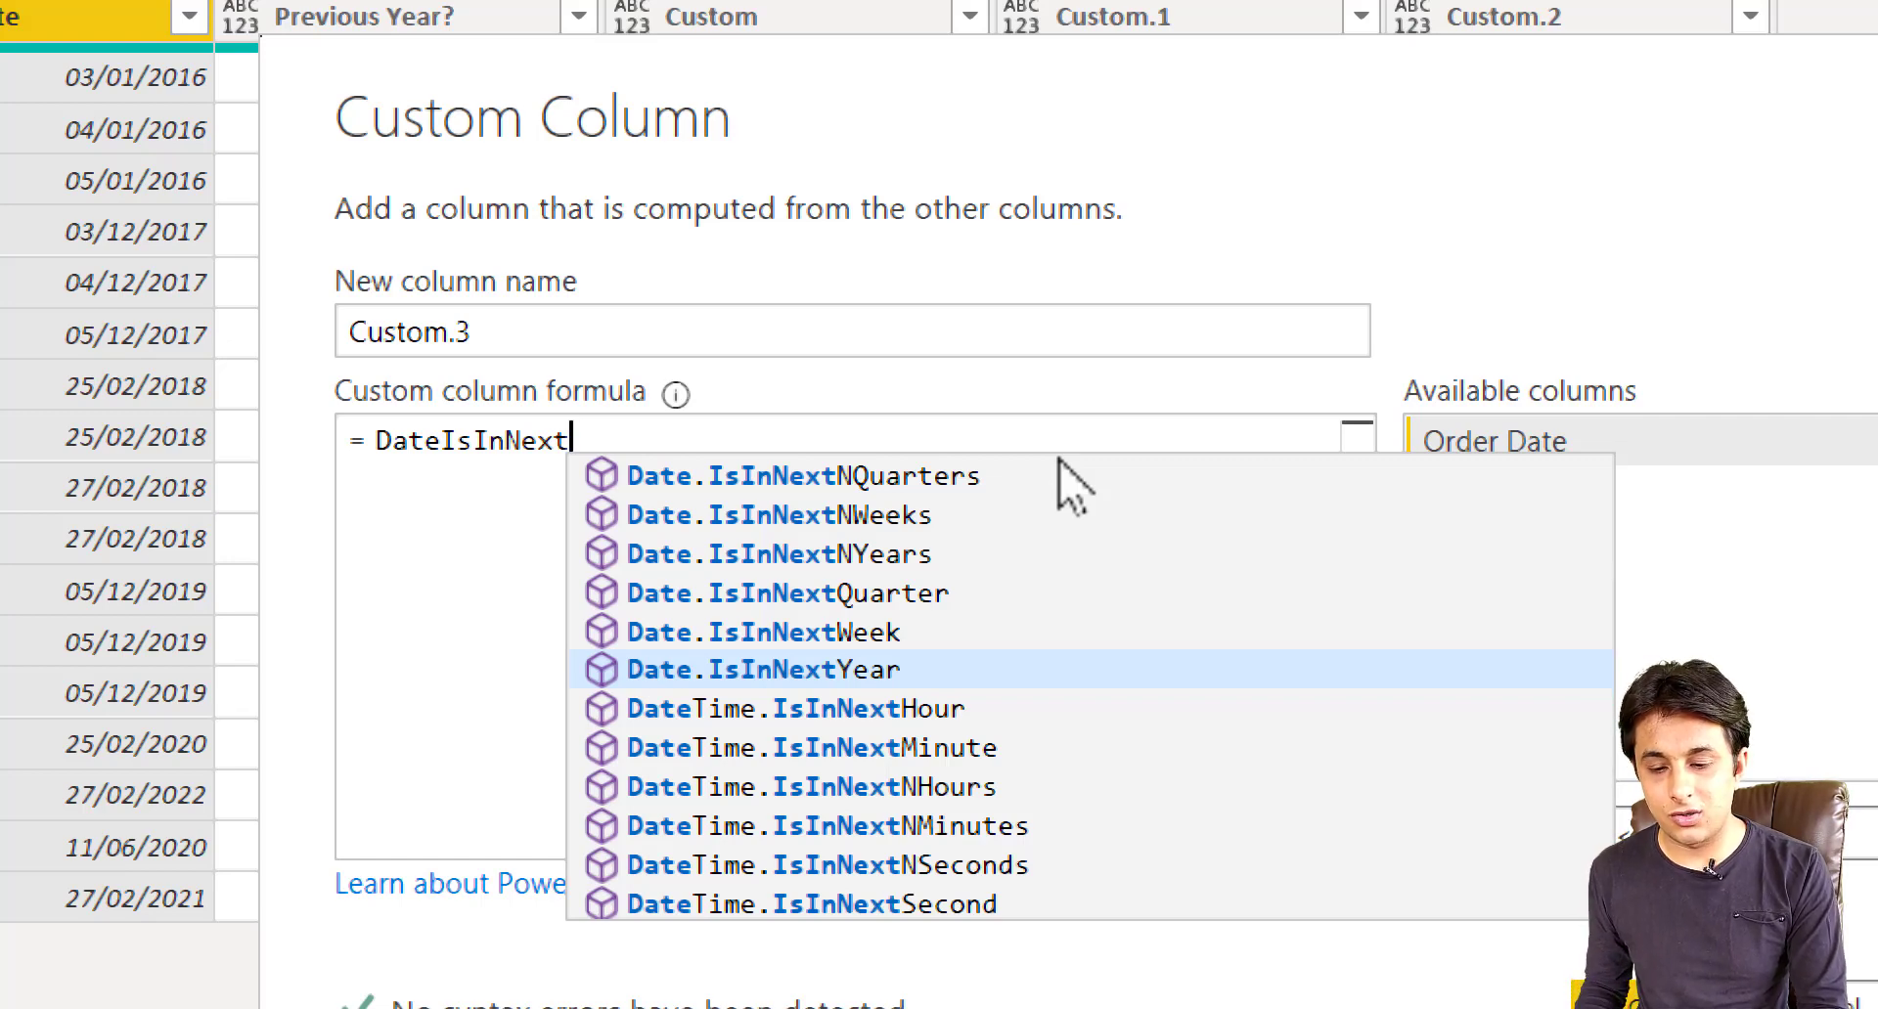
click(967, 291)
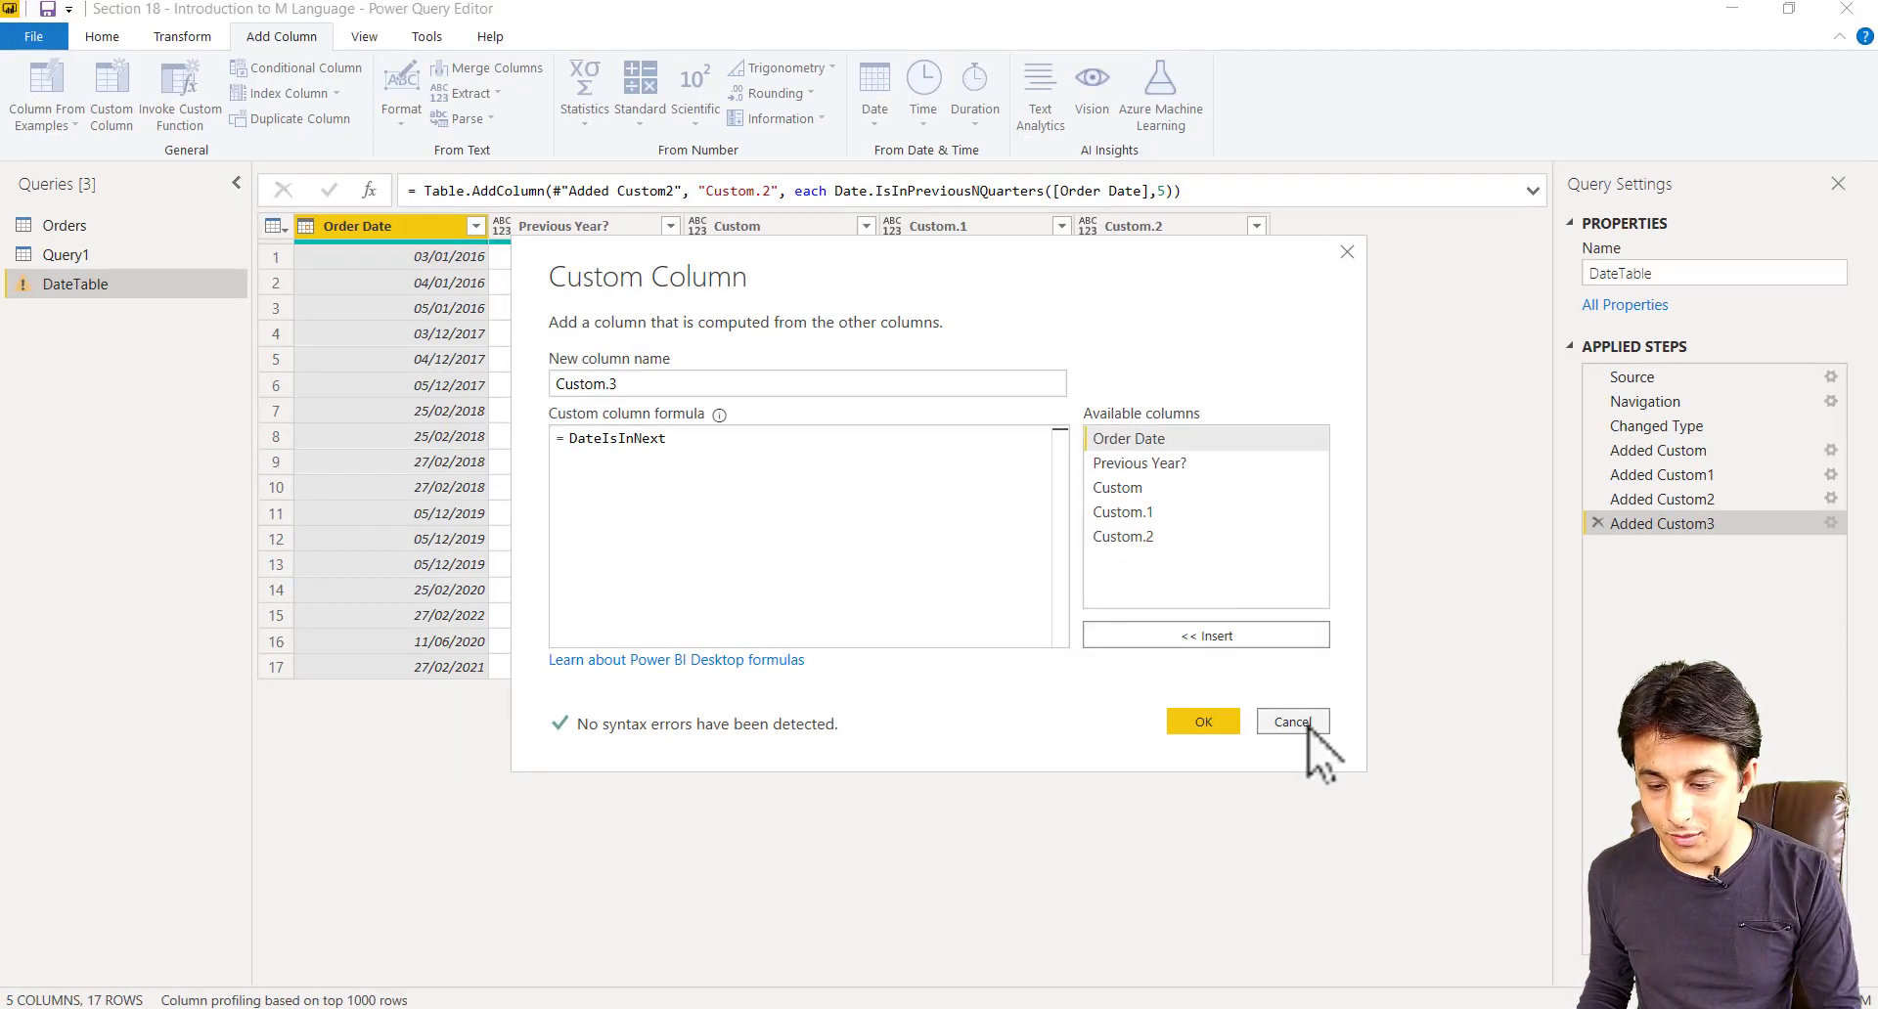
Cancel the Custom.3 column and discard its changes, keeping DateTable at five columns.
click(1305, 727)
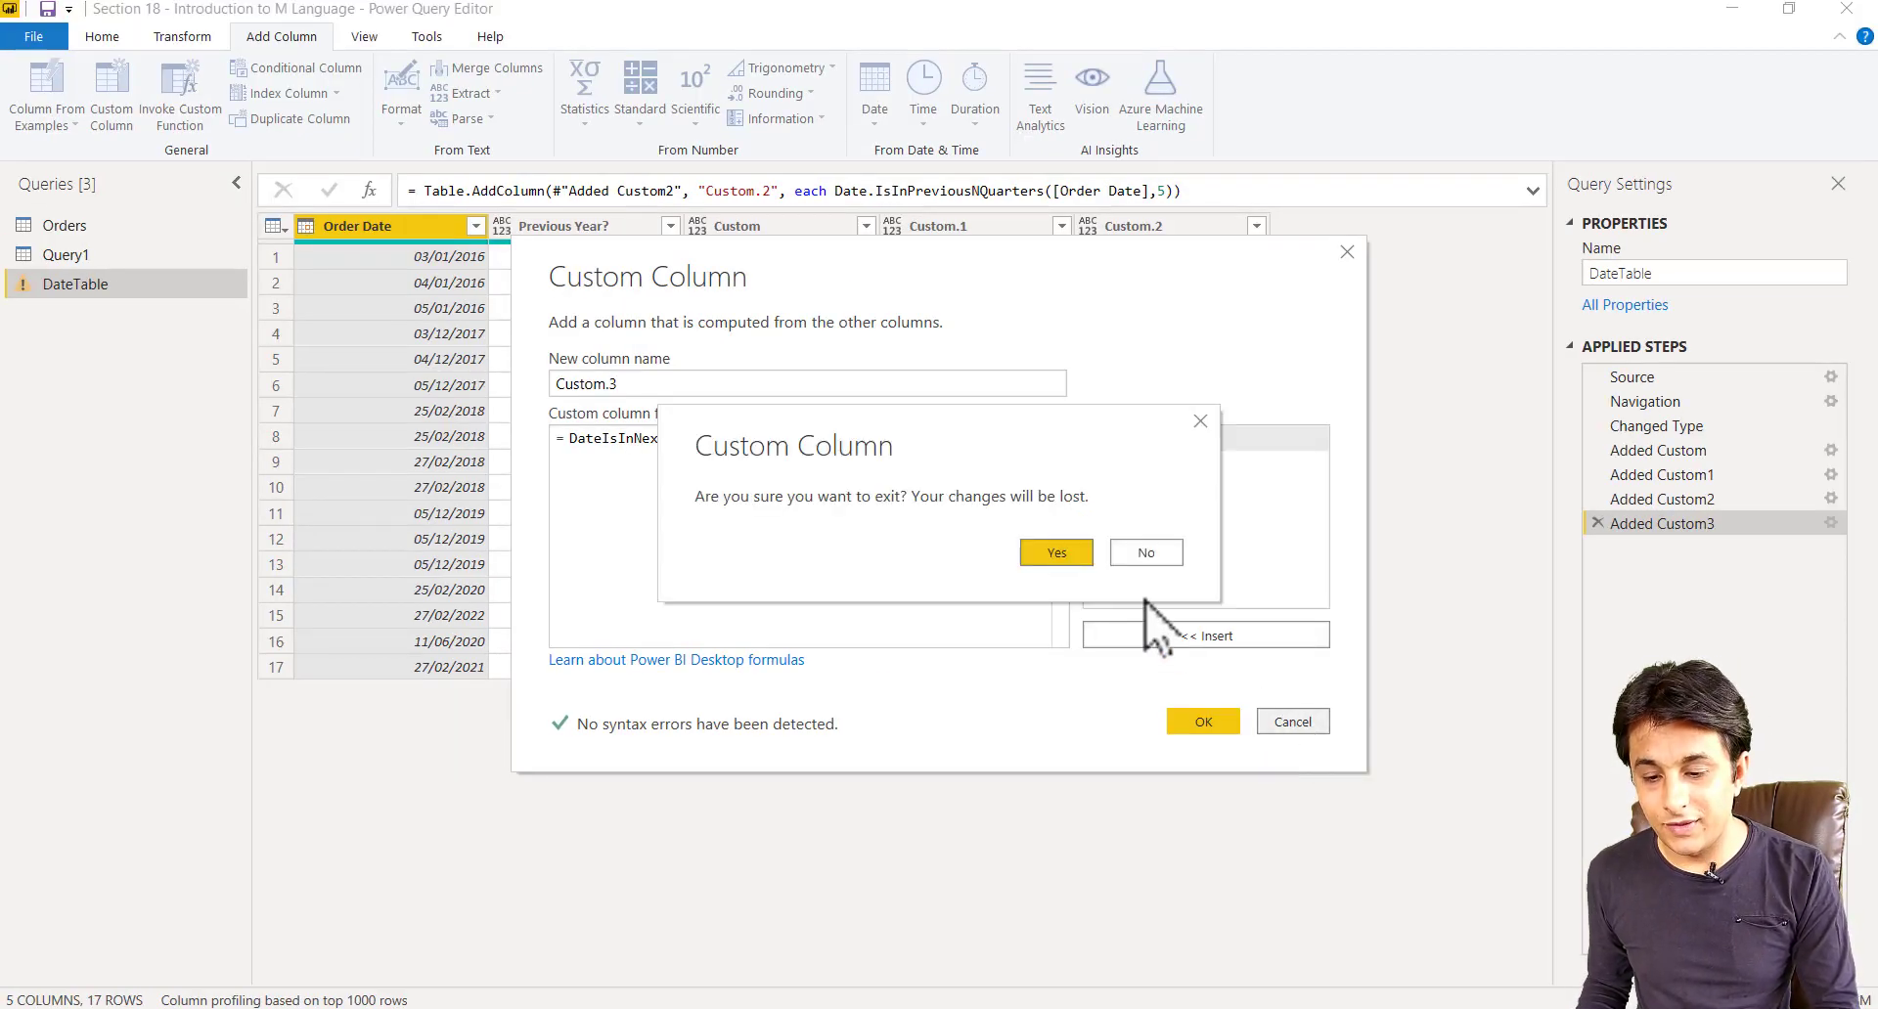
click(1071, 550)
click(1186, 721)
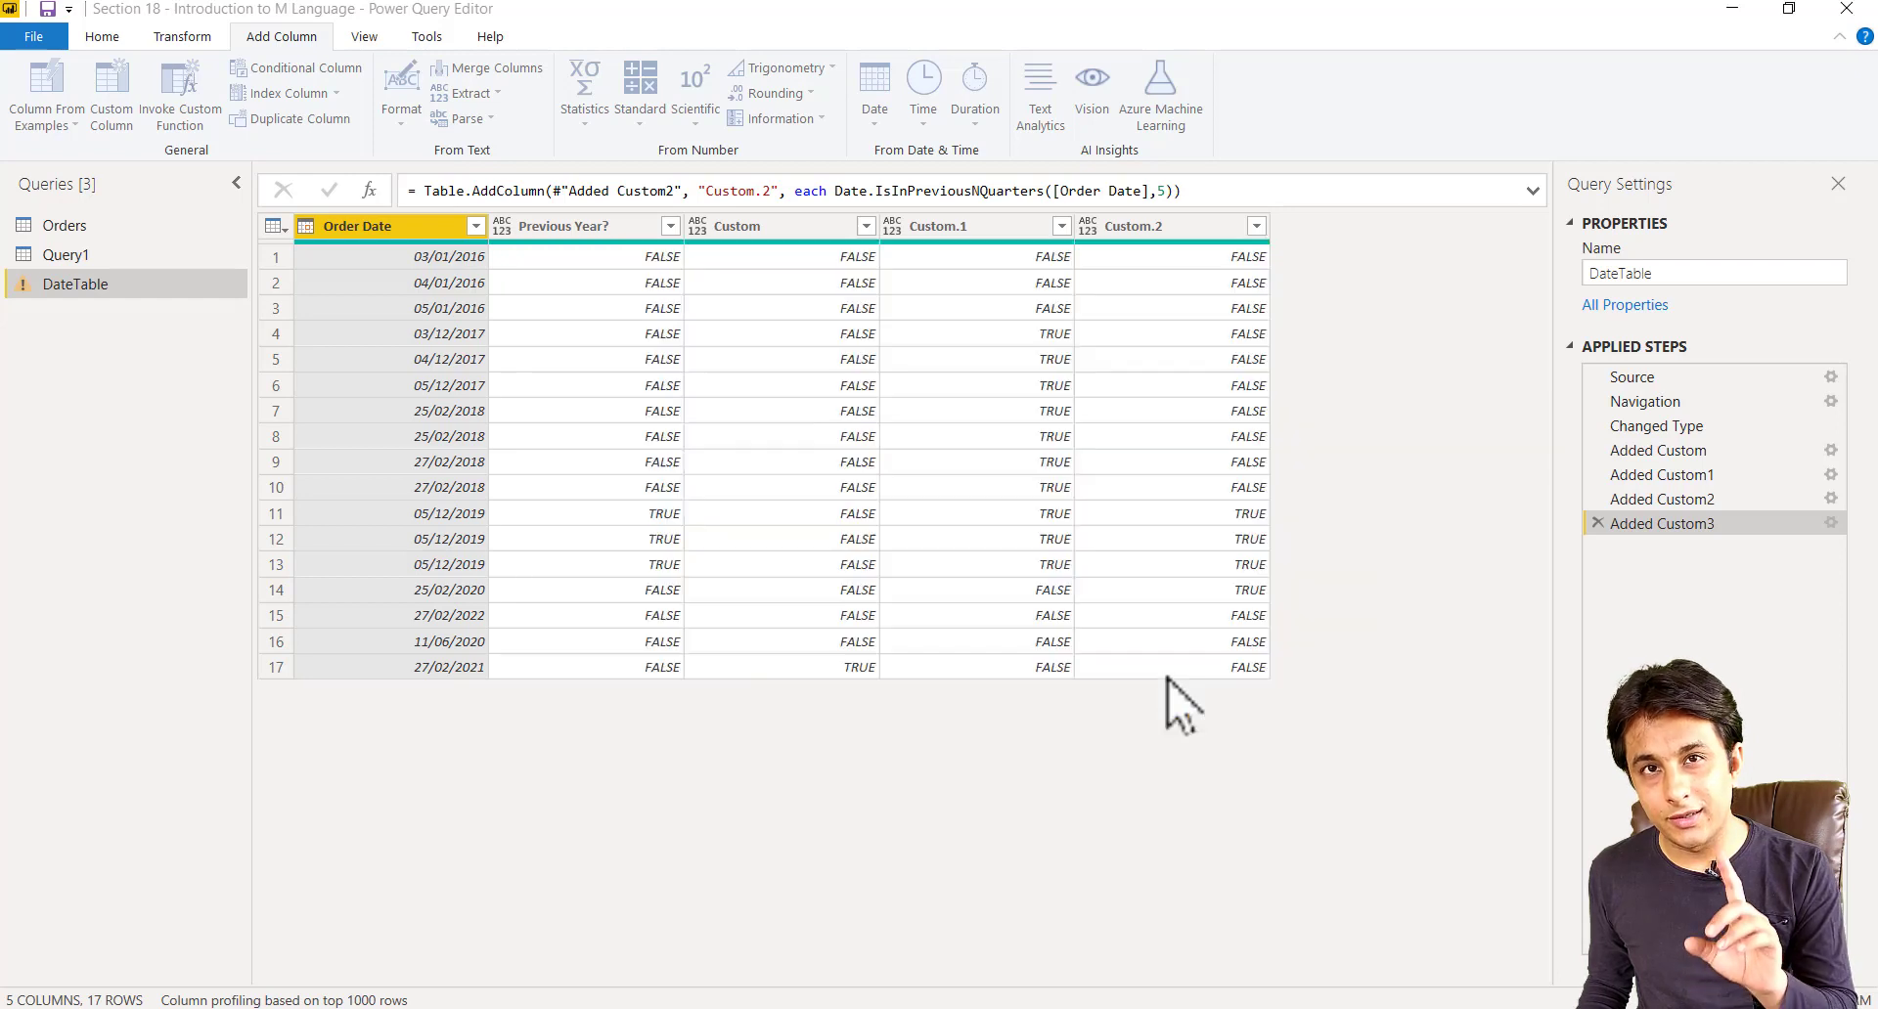